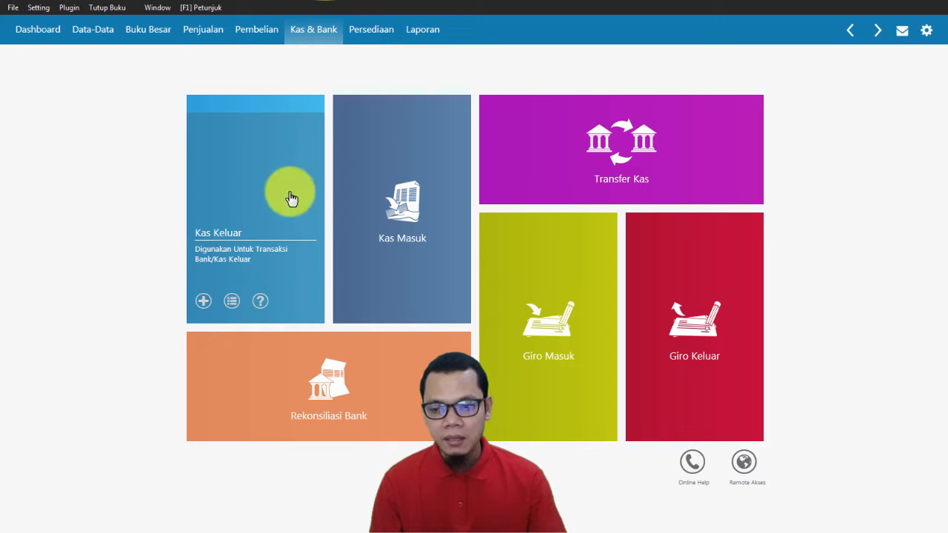
# Create a new Kas Keluar transaction and choose Bank as its cash account.
pyautogui.moveTo(288, 260)
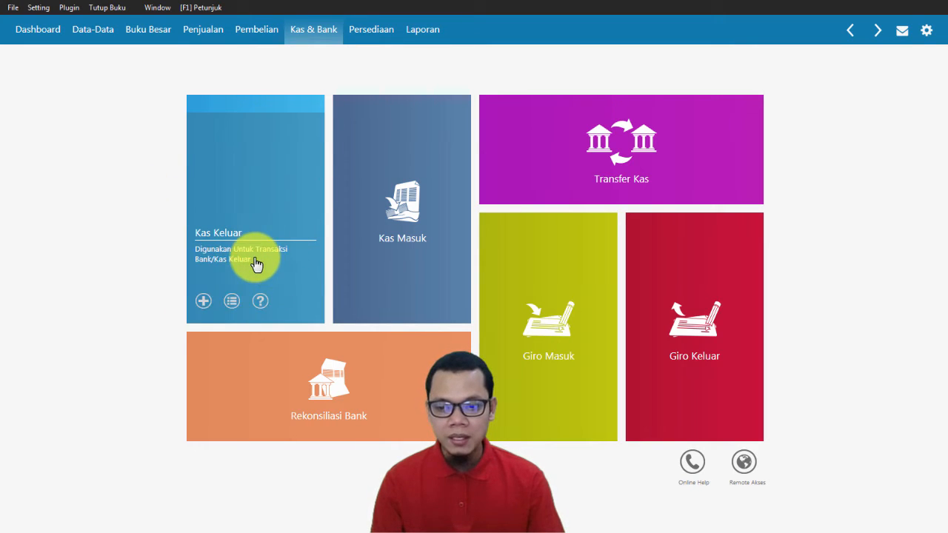
pyautogui.click(254, 258)
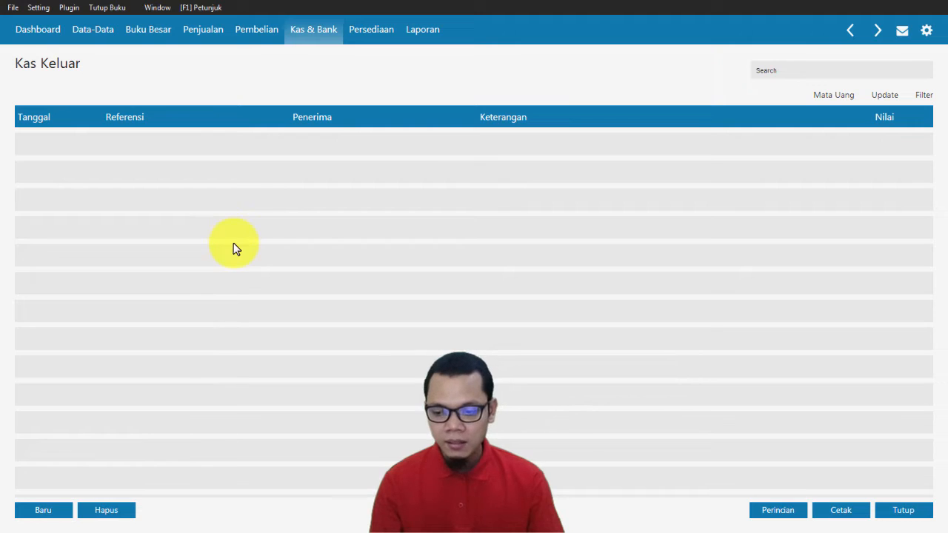
pyautogui.click(46, 510)
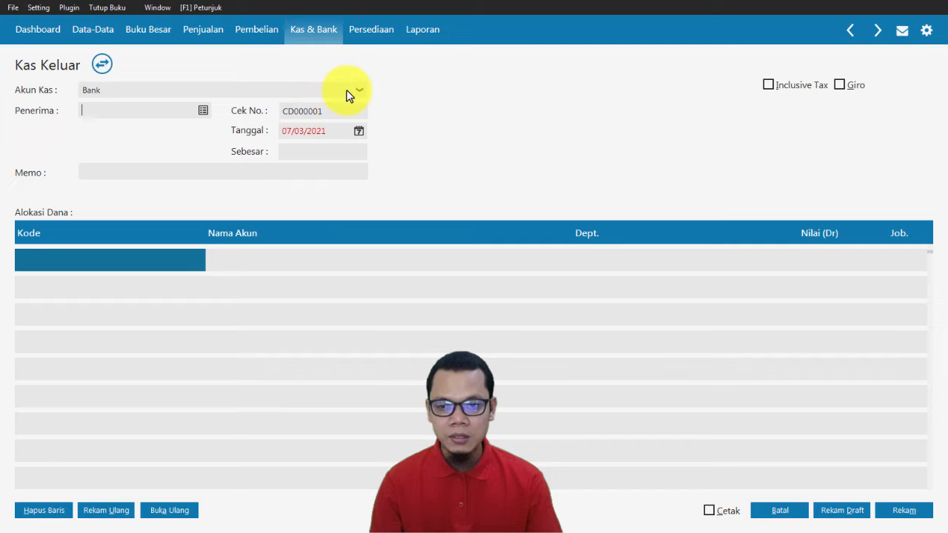
pyautogui.click(356, 90)
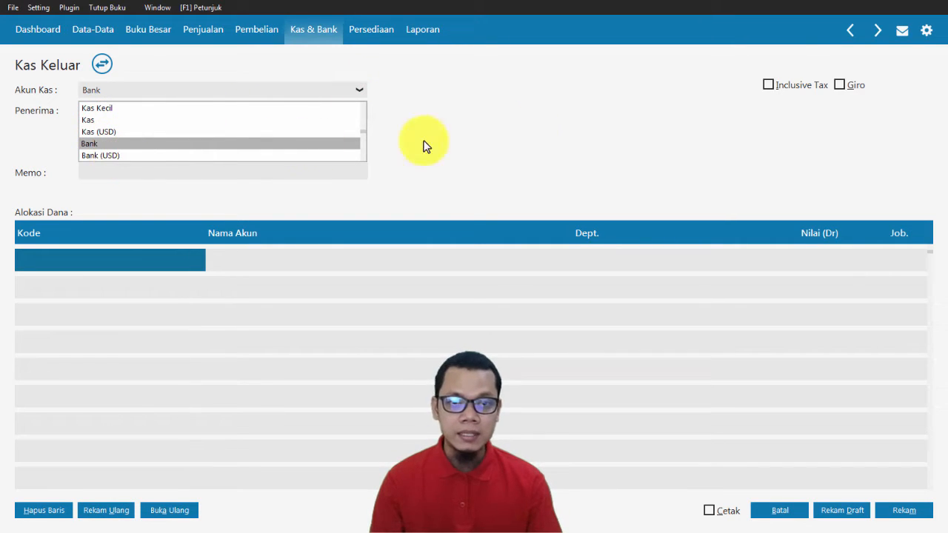
pyautogui.click(541, 127)
pyautogui.click(359, 89)
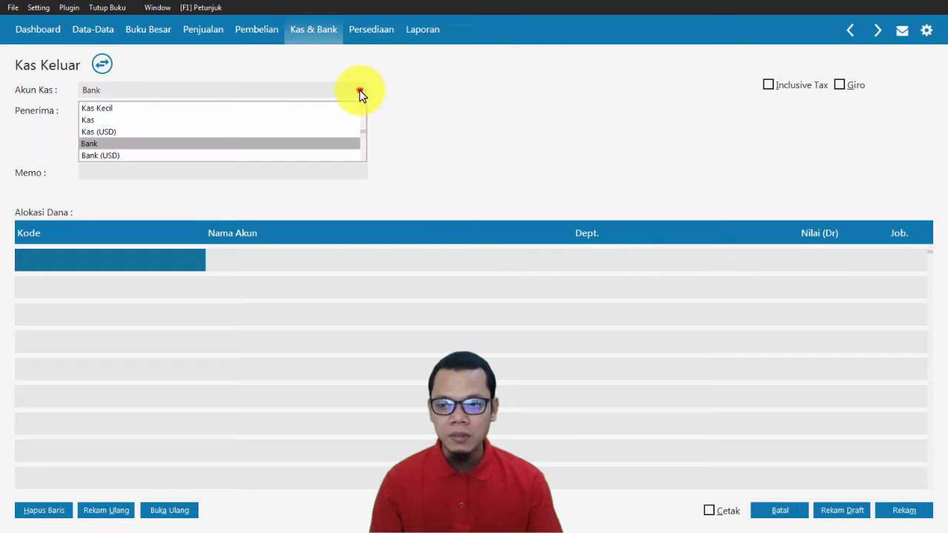
pyautogui.click(96, 144)
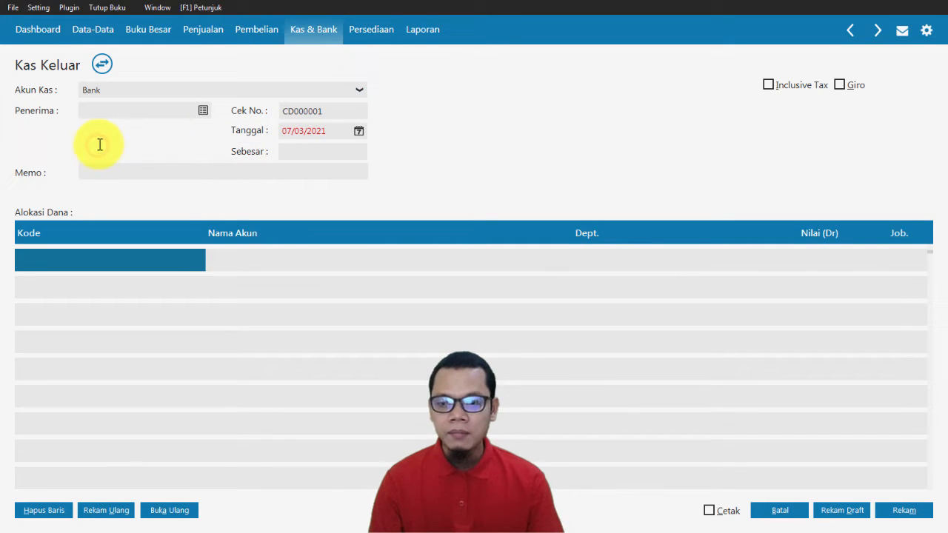
# Start a new name record from the Penerima lookup, setting its type to Vendor and its kind to Personal.
pyautogui.click(203, 113)
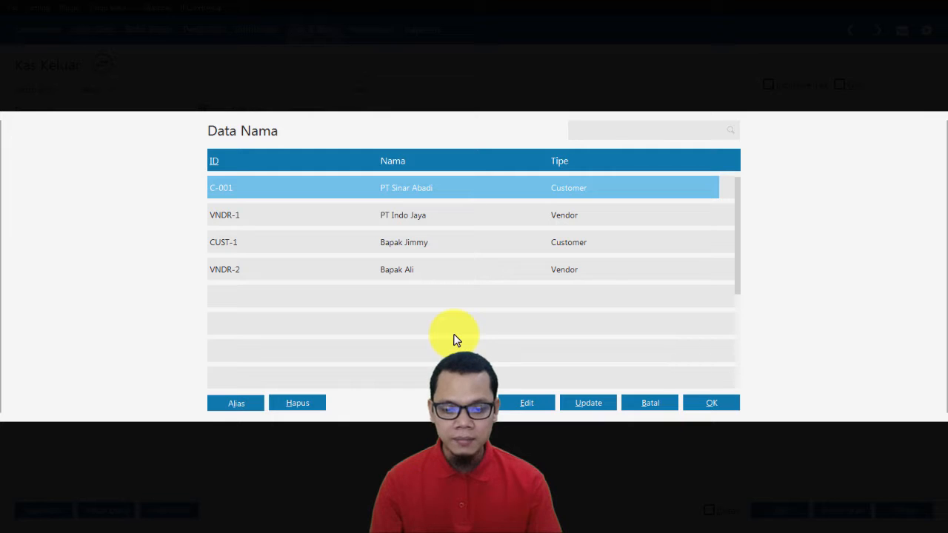
pyautogui.click(465, 403)
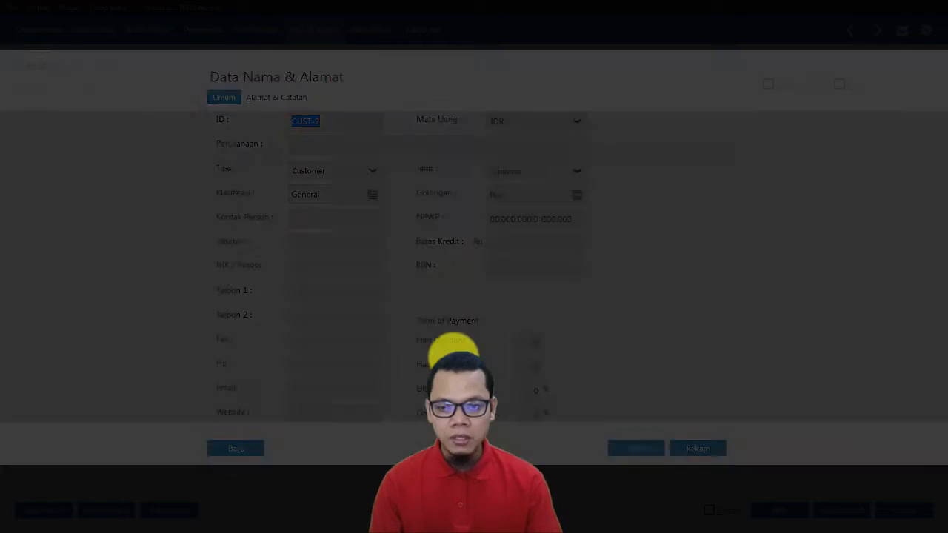
pyautogui.click(324, 170)
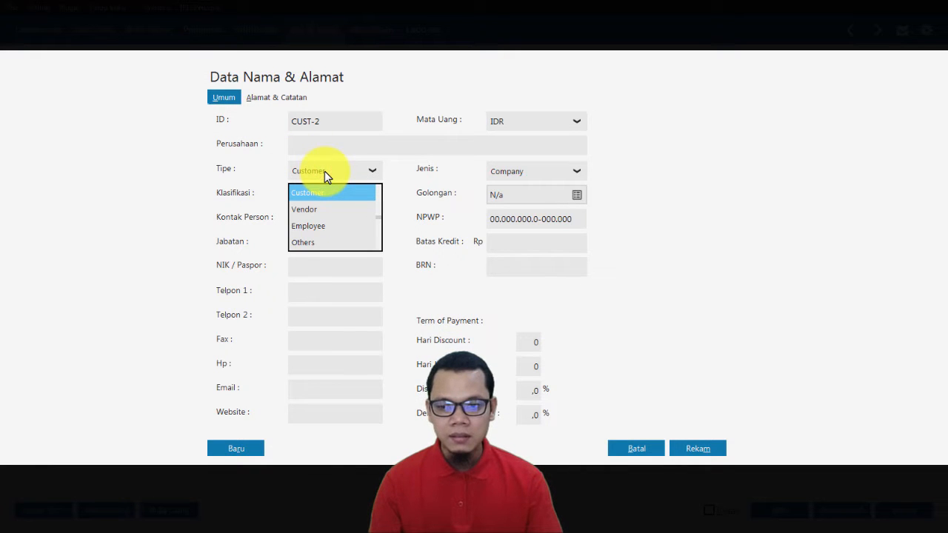
pyautogui.click(271, 166)
pyautogui.click(317, 171)
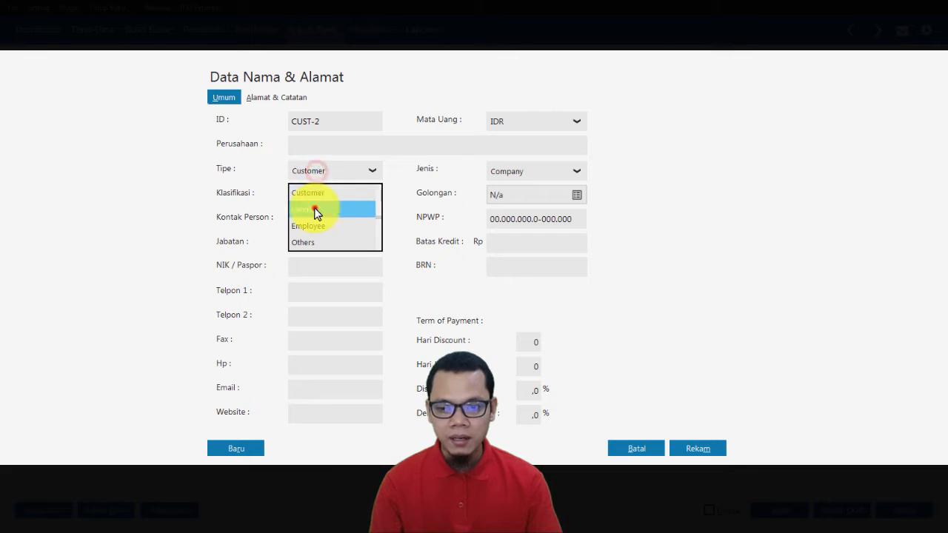
pyautogui.click(313, 208)
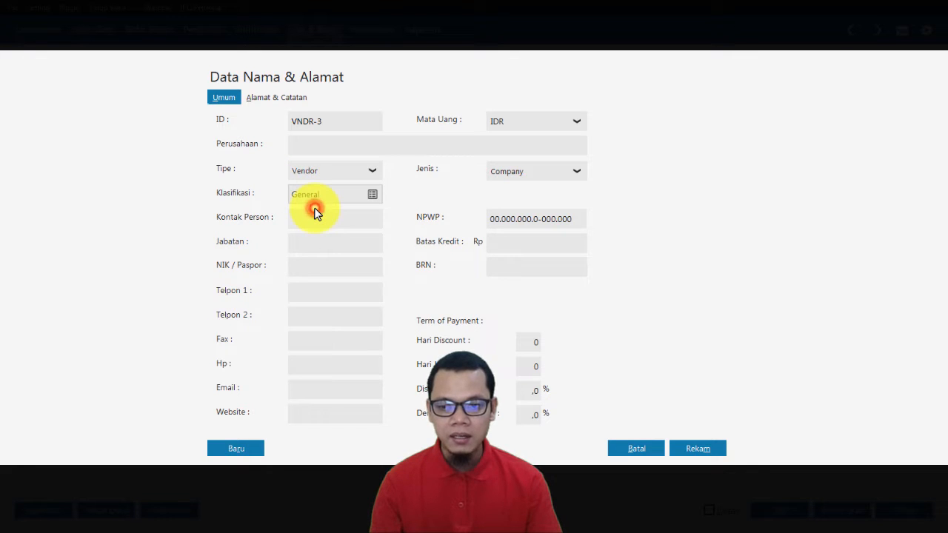
pyautogui.click(324, 146)
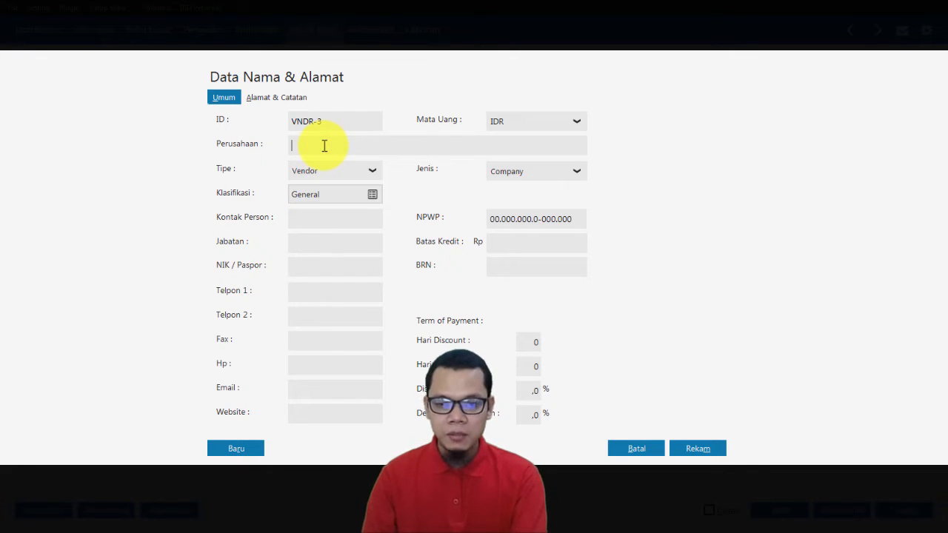
pyautogui.click(575, 170)
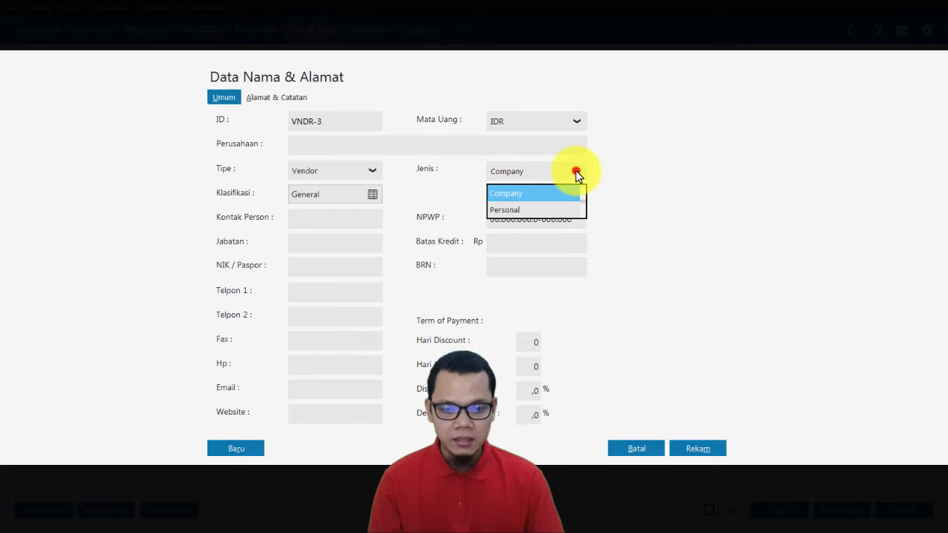
pyautogui.click(534, 210)
# Enter the vendor's full name, save the record without NPWP/NIK, and choose this vendor as the payment recipient.
pyautogui.click(354, 148)
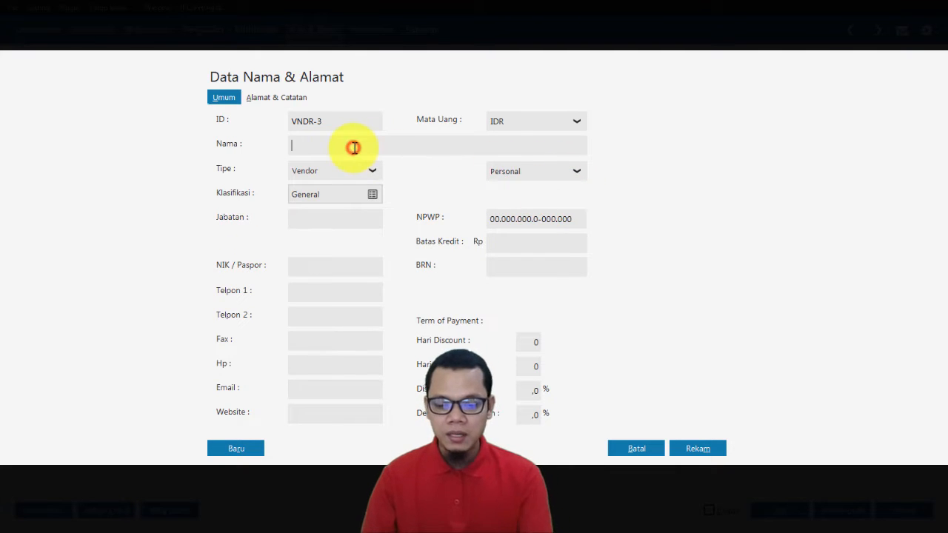
pyautogui.write('Bapak ')
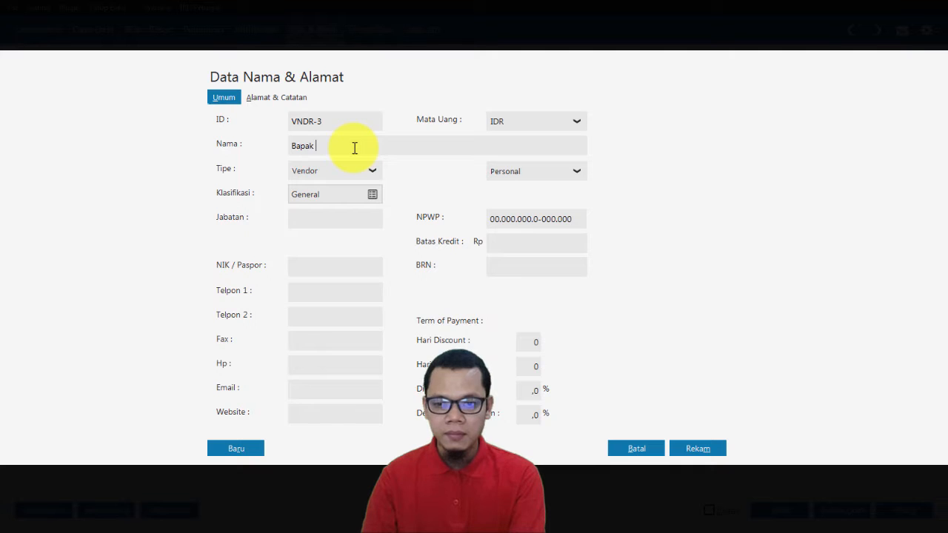
pyautogui.write('Ahmad Riyadi')
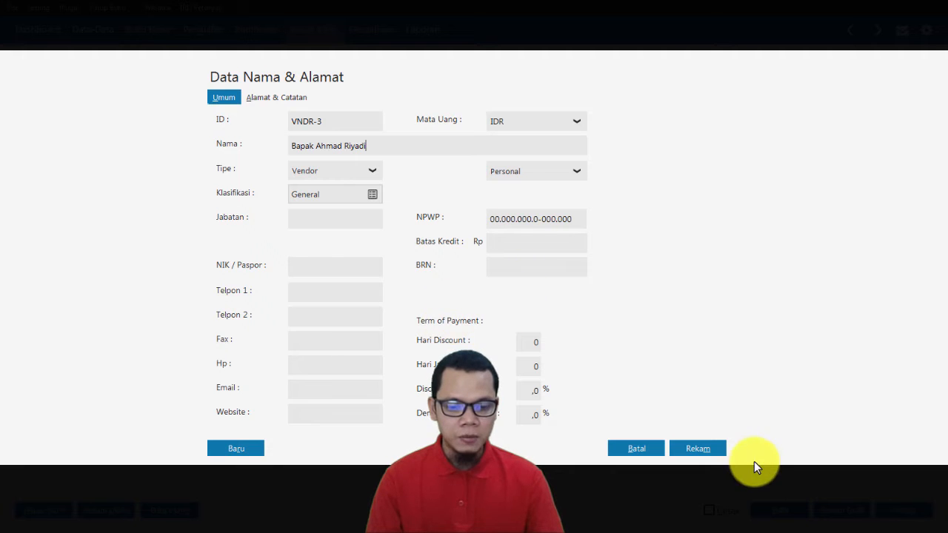
pyautogui.click(705, 451)
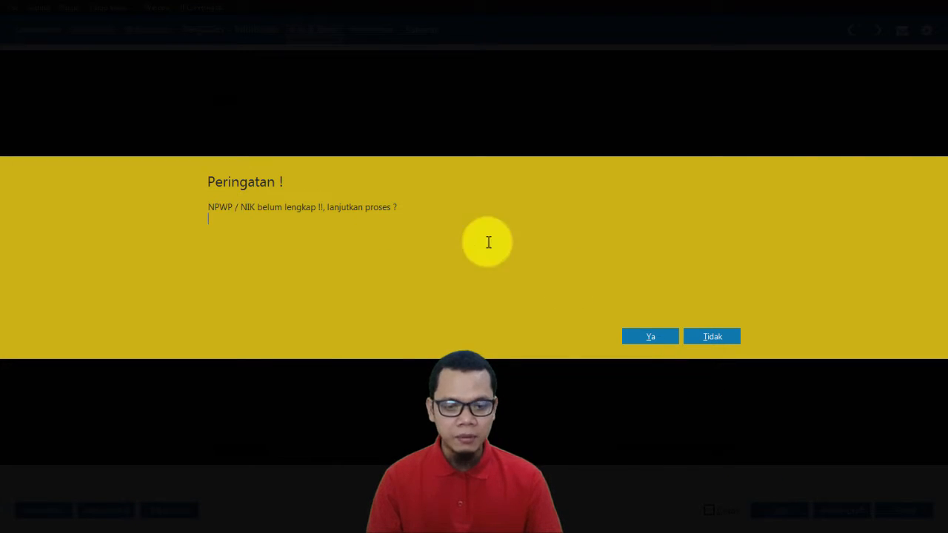
pyautogui.click(649, 337)
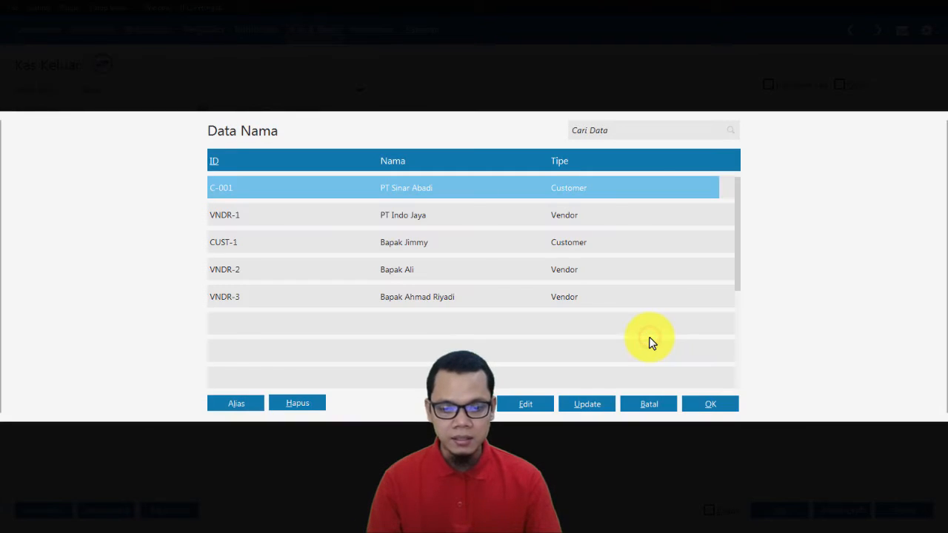
pyautogui.click(412, 297)
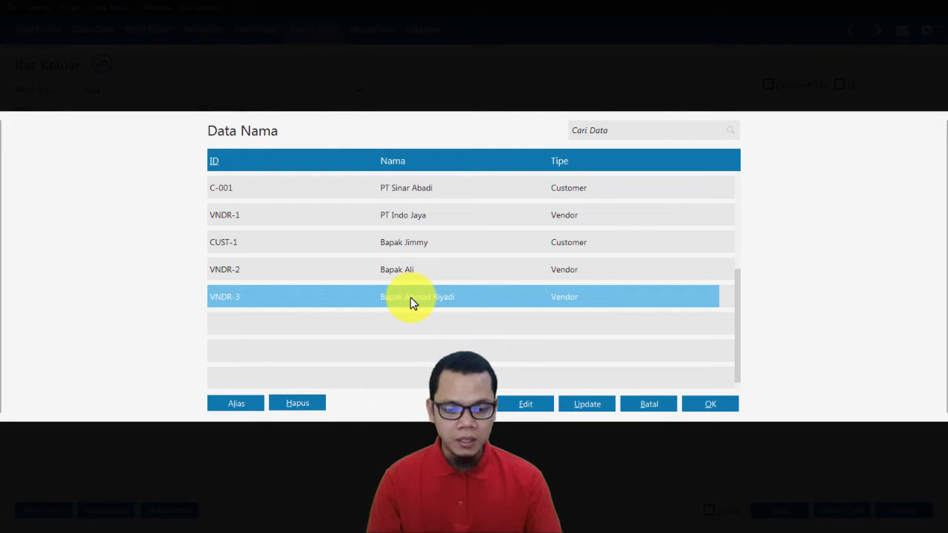
pyautogui.click(711, 405)
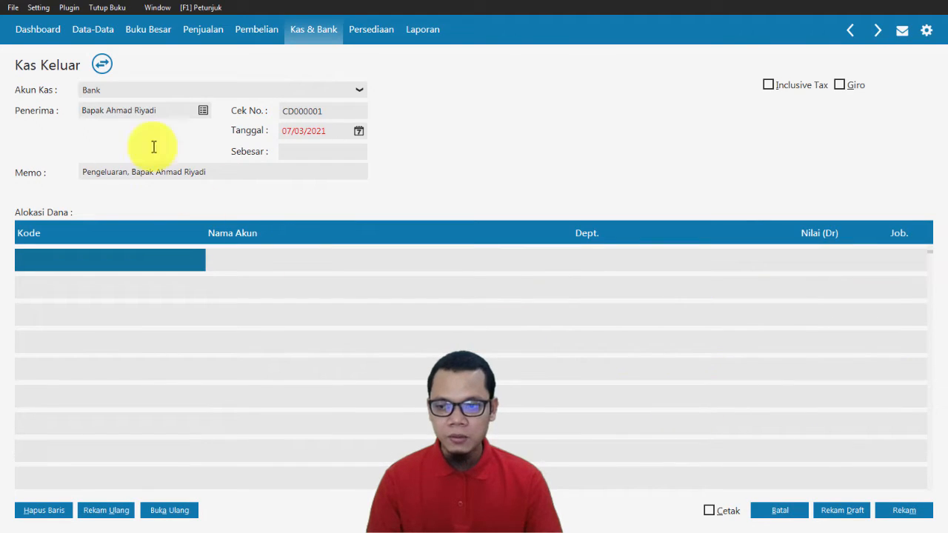
# Look up the date on the payment voucher slide and set the transaction date to 04/01/2016.
pyautogui.click(303, 134)
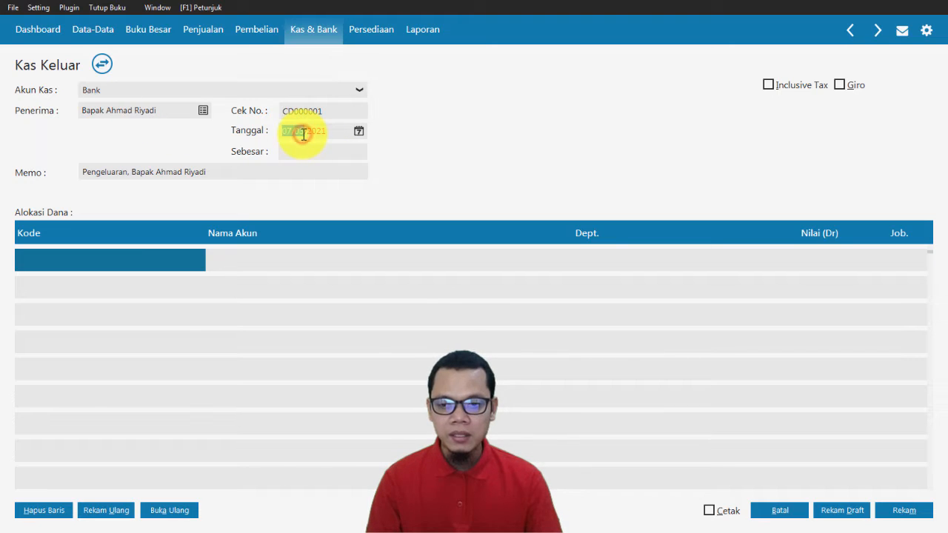
pyautogui.hotkey('alt', 'Tab')
pyautogui.hotkey('alt', 'Tab')
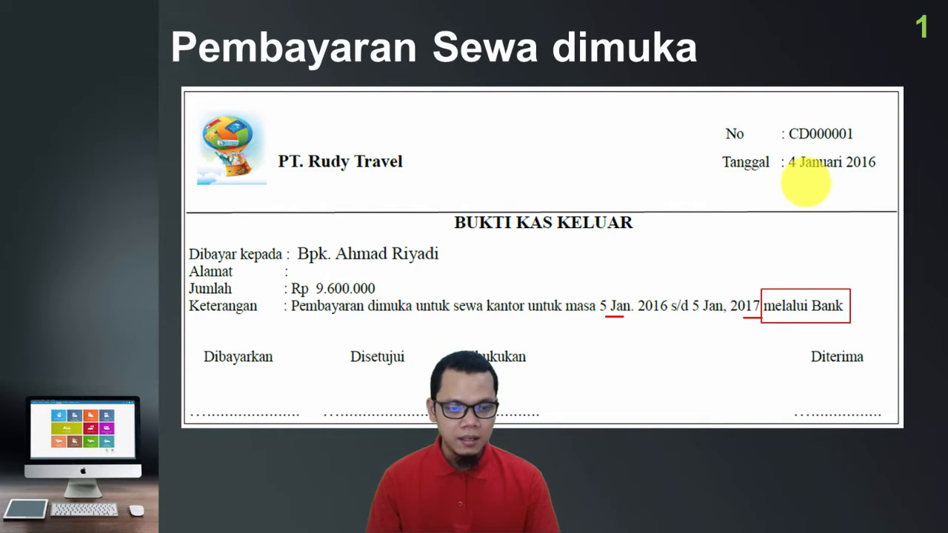
pyautogui.moveTo(794, 178); pyautogui.dragTo(848, 175)
pyautogui.hotkey('alt', 'Tab')
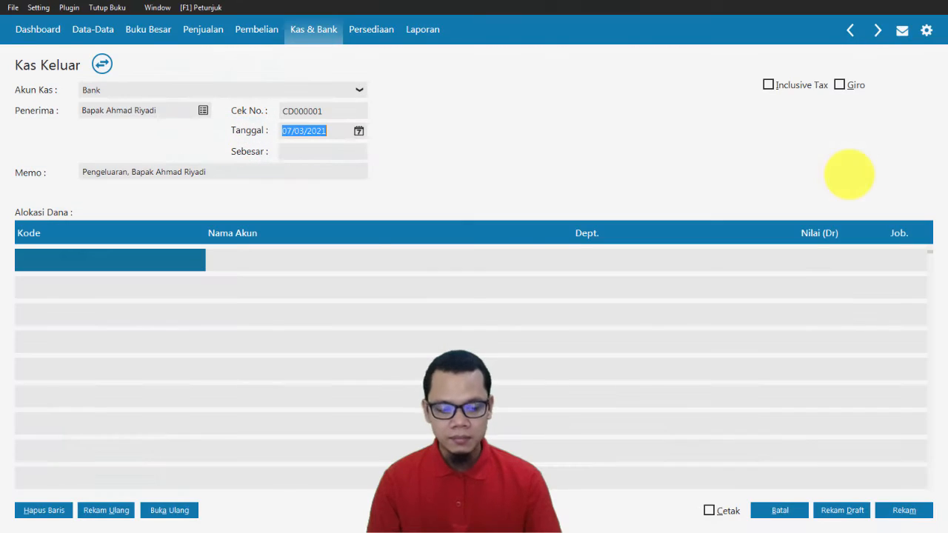
pyautogui.write('04')
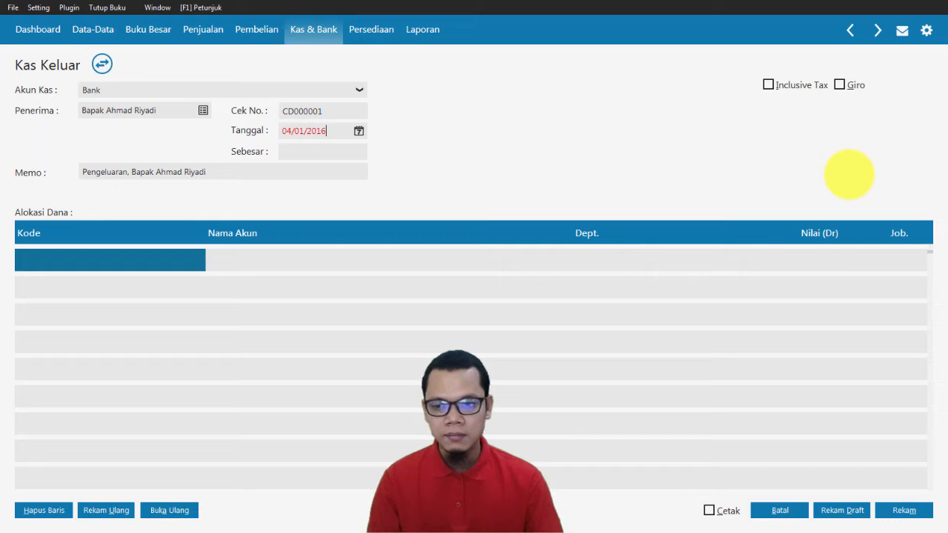
# Insert "sewa kantor" after "Pengeluaran" in the memo, before the comma and the recipient's name.
pyautogui.click(131, 171)
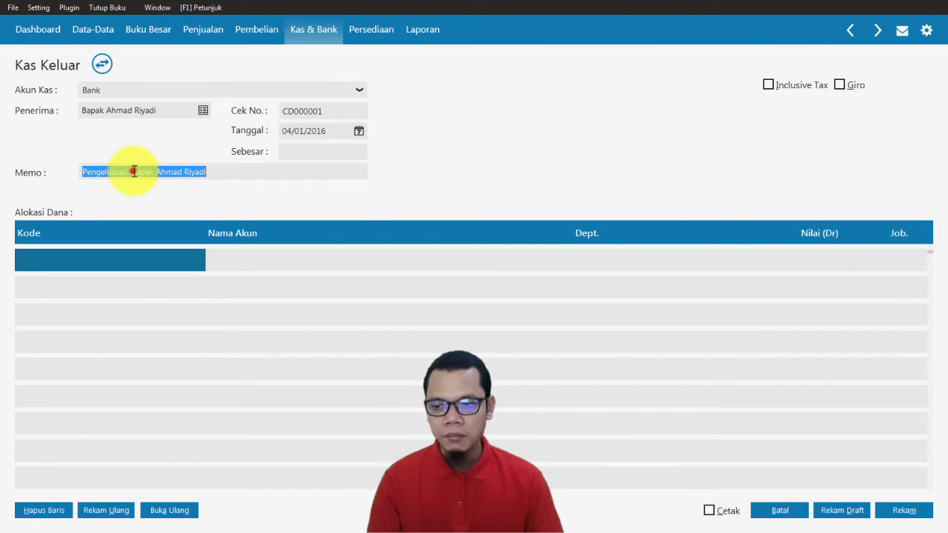
pyautogui.press('End')
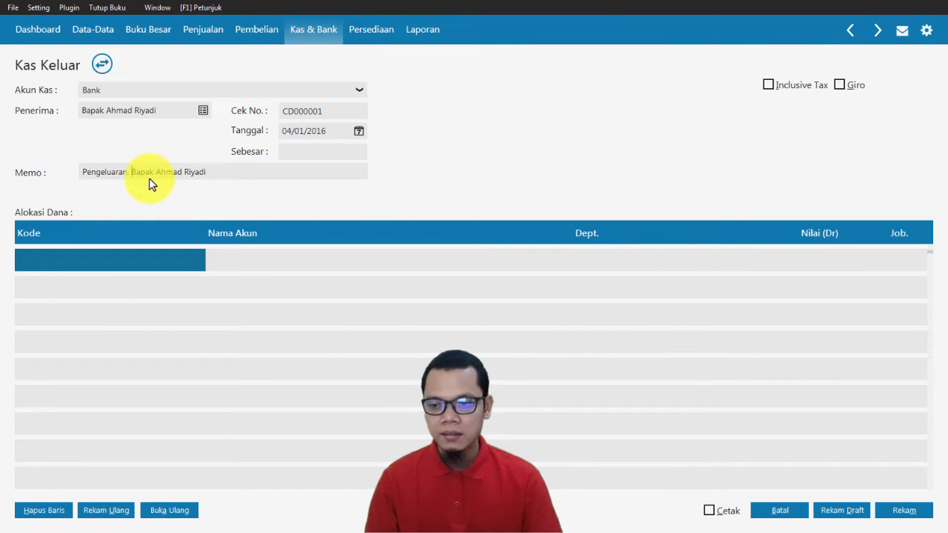
pyautogui.write('s')
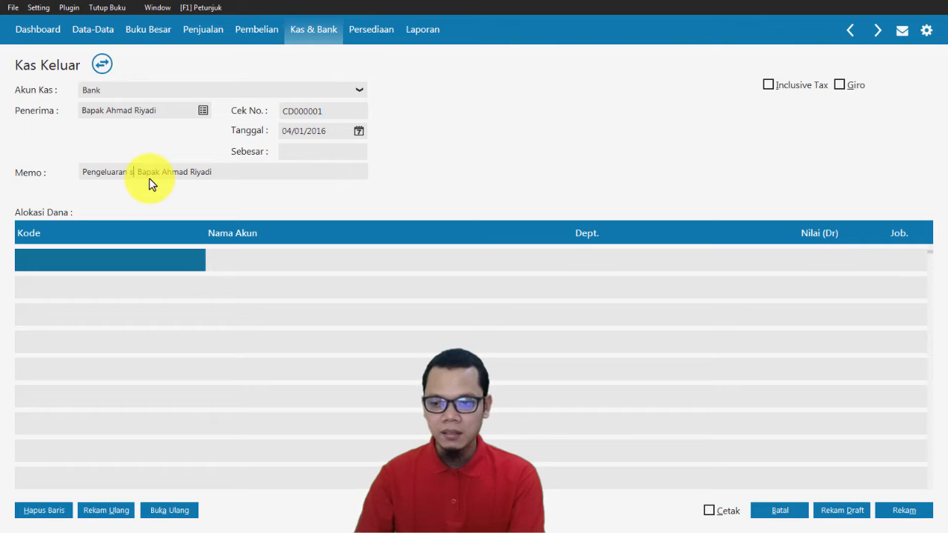
pyautogui.write('ewa')
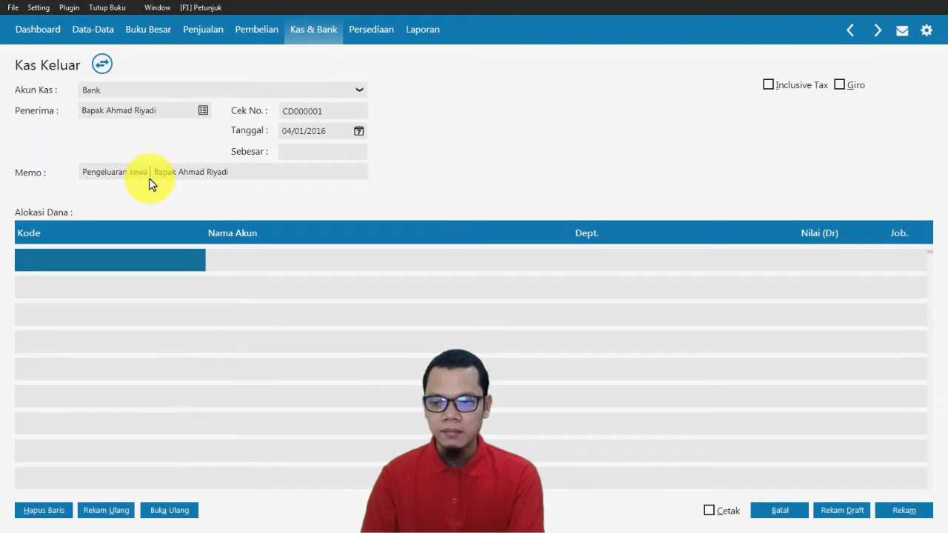
pyautogui.write(' kantor')
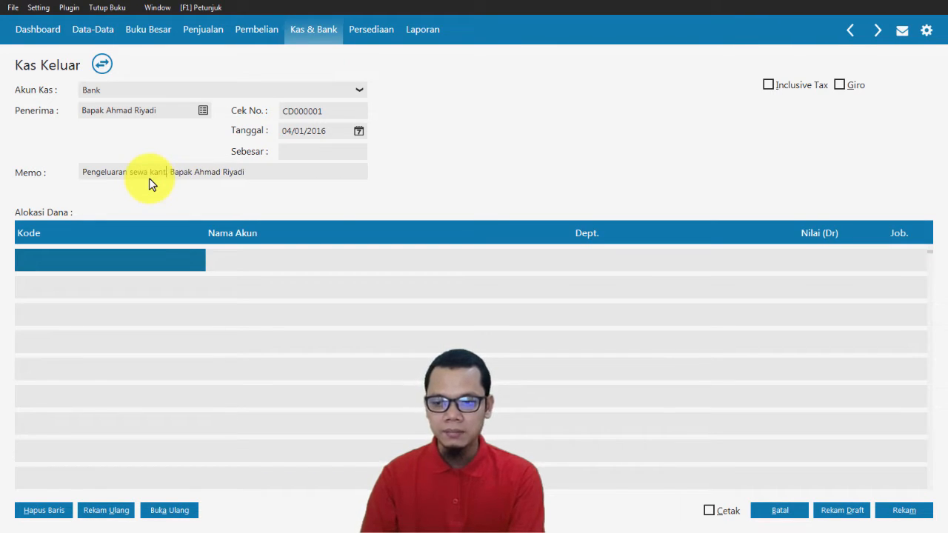
pyautogui.write(',')
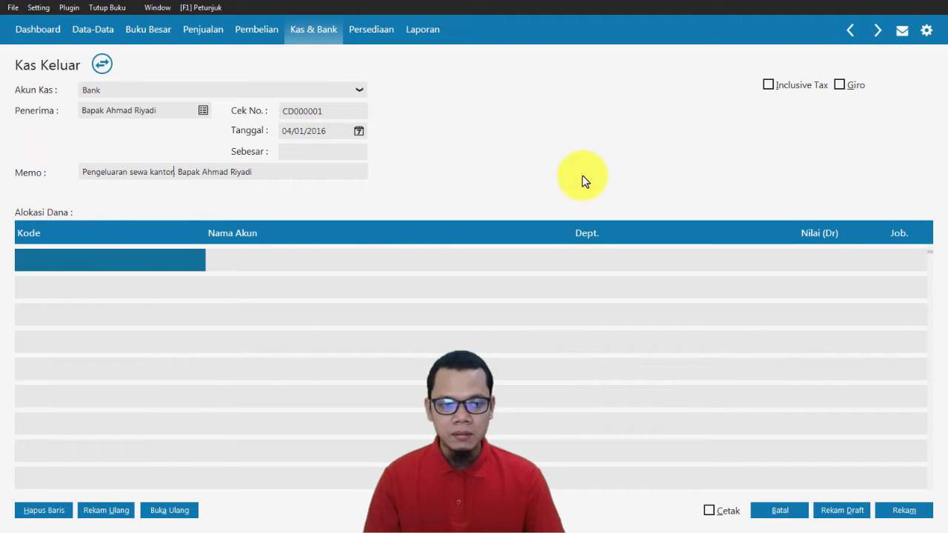
pyautogui.click(605, 168)
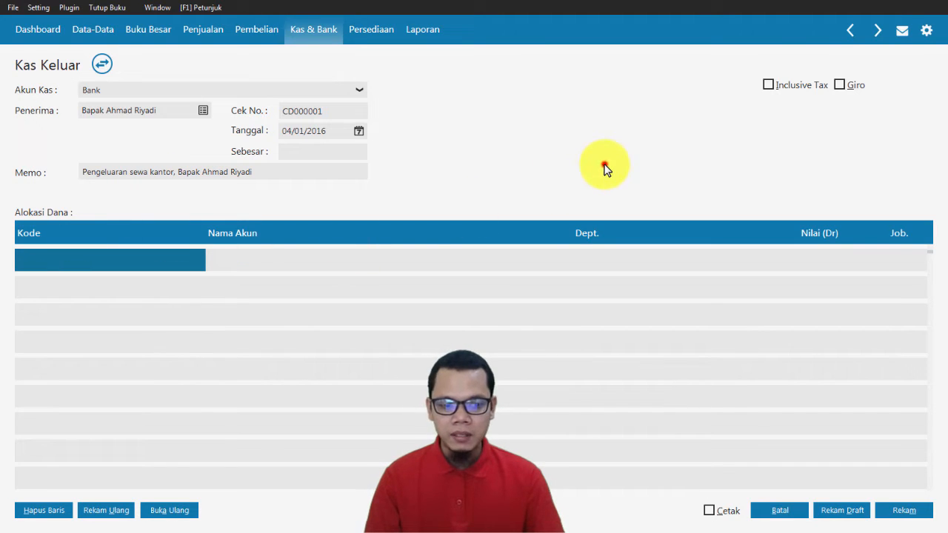
# Assign the account Sewa Dibayar di Muka (150000310) from the account list to the first allocation row.
pyautogui.doubleClick(73, 255)
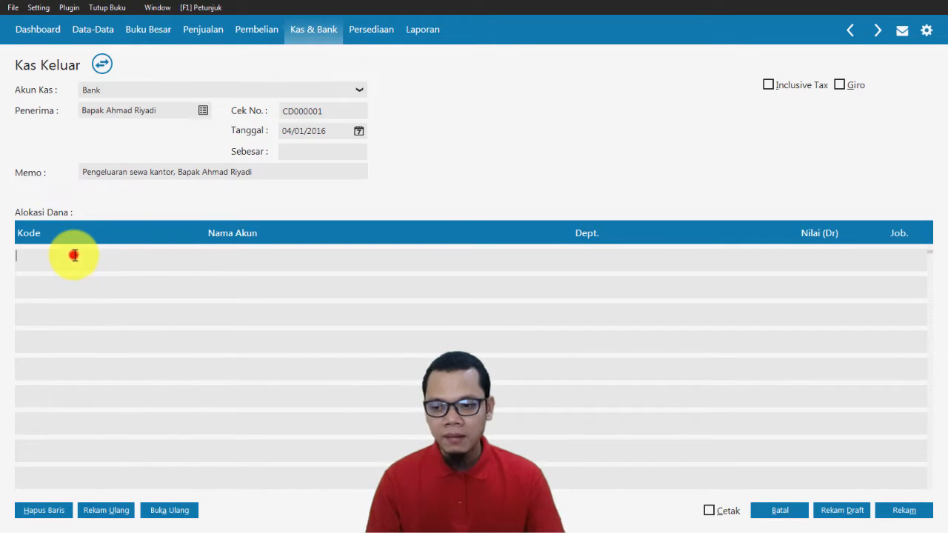
pyautogui.press('Down')
pyautogui.press('Down')
pyautogui.press('Down')
pyautogui.press('Down')
pyautogui.press('Down')
pyautogui.press('Down')
pyautogui.press('Down')
pyautogui.press('Down')
pyautogui.press('Down')
pyautogui.press('Down')
pyautogui.press('Down')
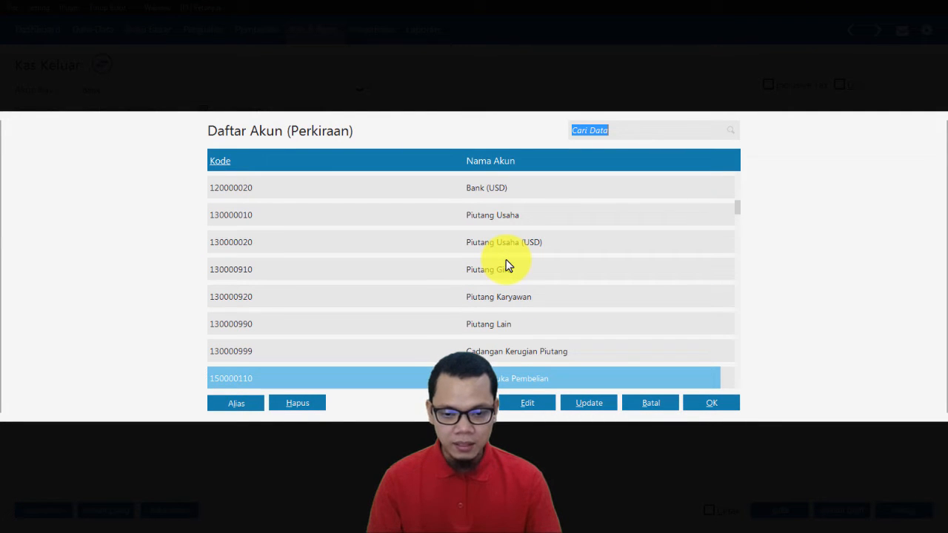
pyautogui.press('Down')
pyautogui.press('Down')
pyautogui.press('Down')
pyautogui.press('Down')
pyautogui.press('Down')
pyautogui.press('Down')
pyautogui.press('Down')
pyautogui.press('Down')
pyautogui.press('Down')
pyautogui.press('Down')
pyautogui.press('Down')
pyautogui.press('Down')
pyautogui.press('Down')
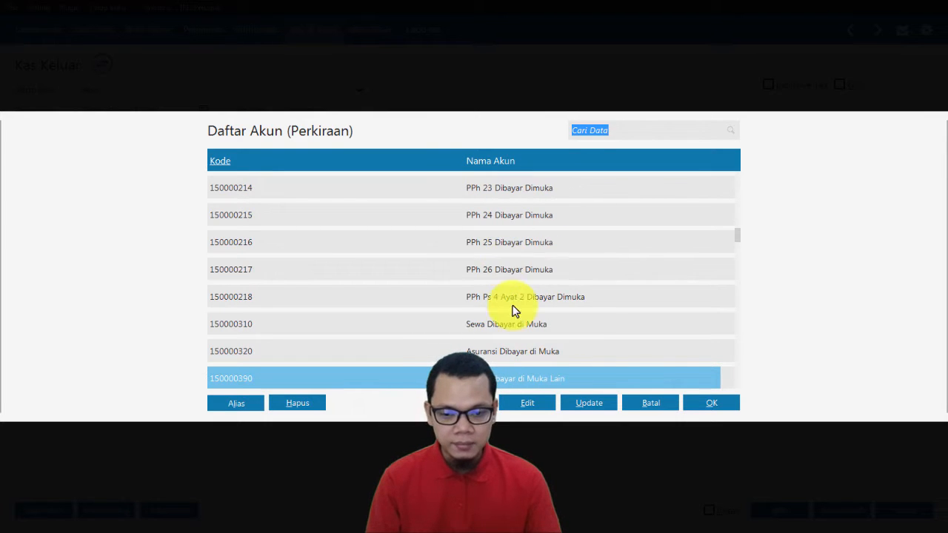
pyautogui.click(297, 320)
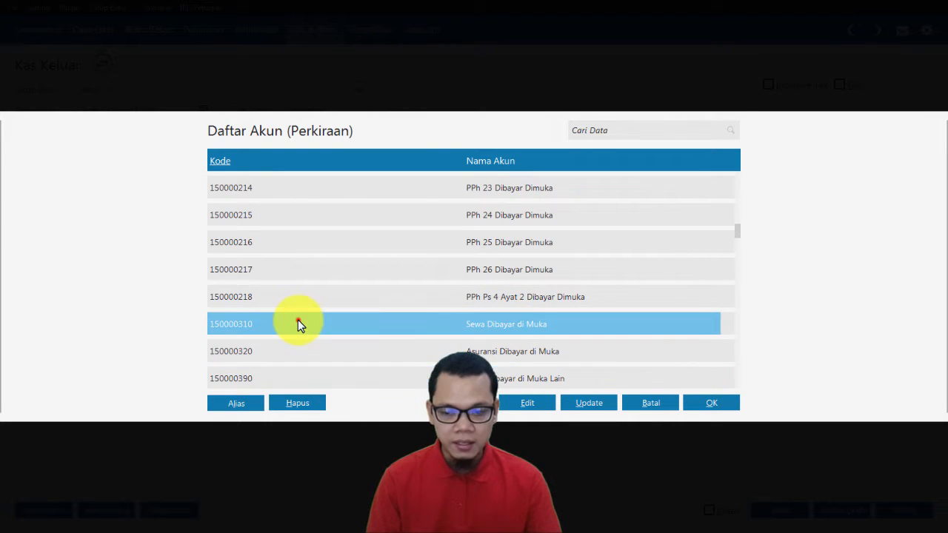
pyautogui.doubleClick(541, 326)
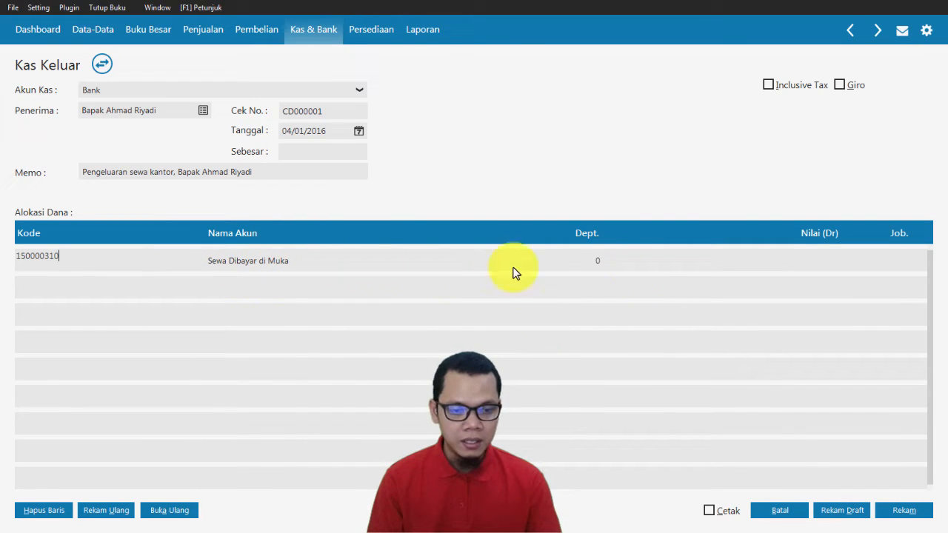
# Enter 9600000 from the voucher slide as the allocation row's amount, record the cash-out transaction, and close the entry form.
pyautogui.click(814, 260)
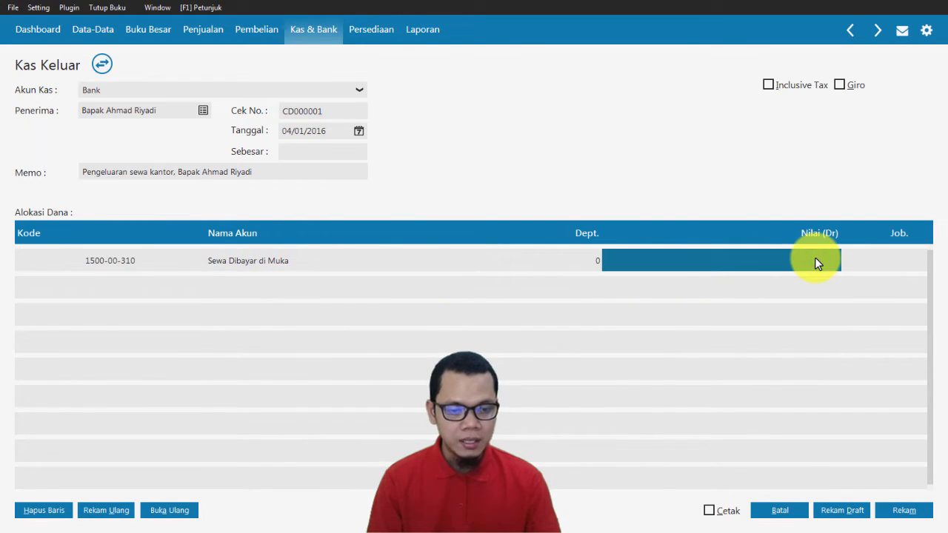
pyautogui.click(815, 260)
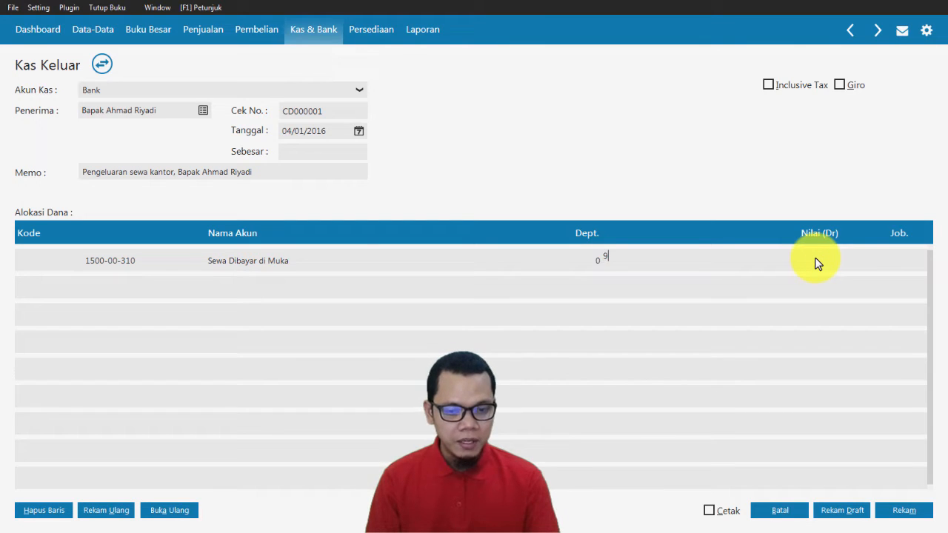
pyautogui.hotkey('alt', 'Tab')
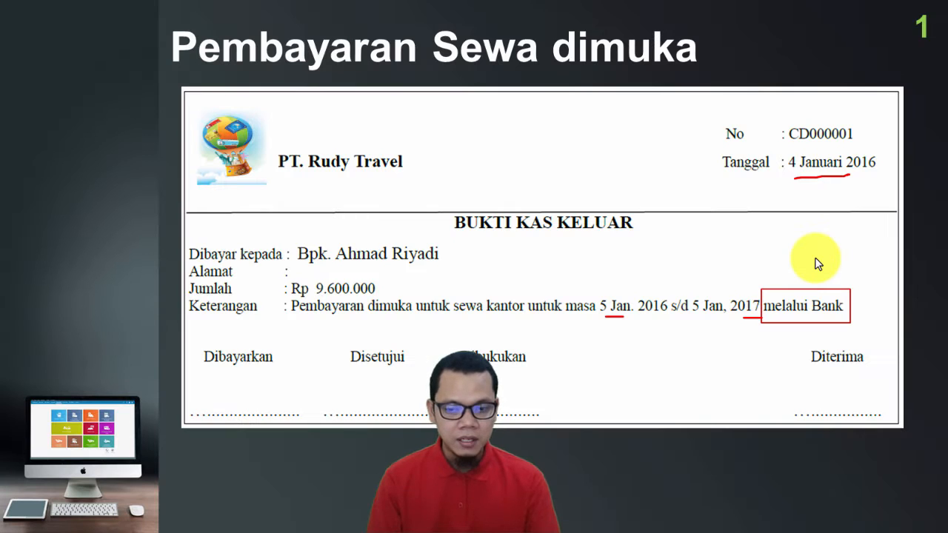
pyautogui.hotkey('alt', 'Tab')
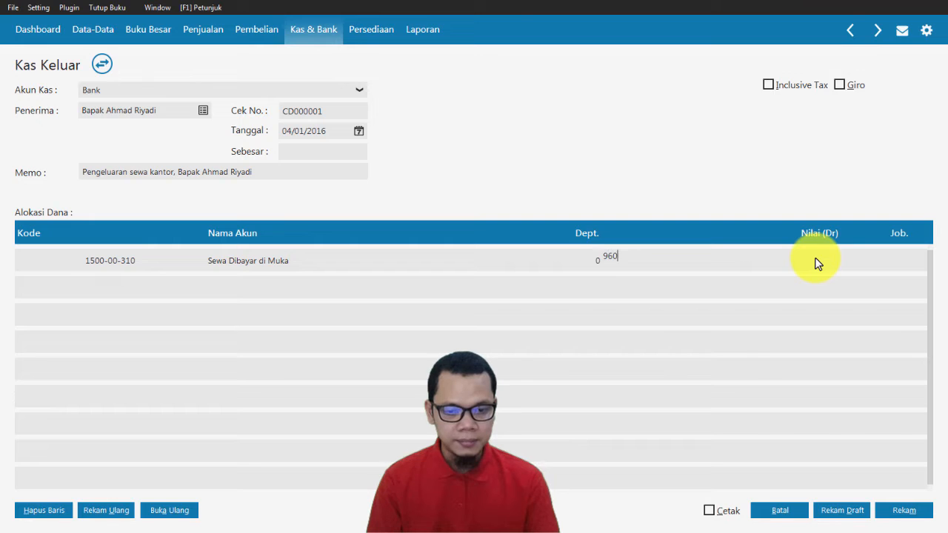
pyautogui.write('9.600.000')
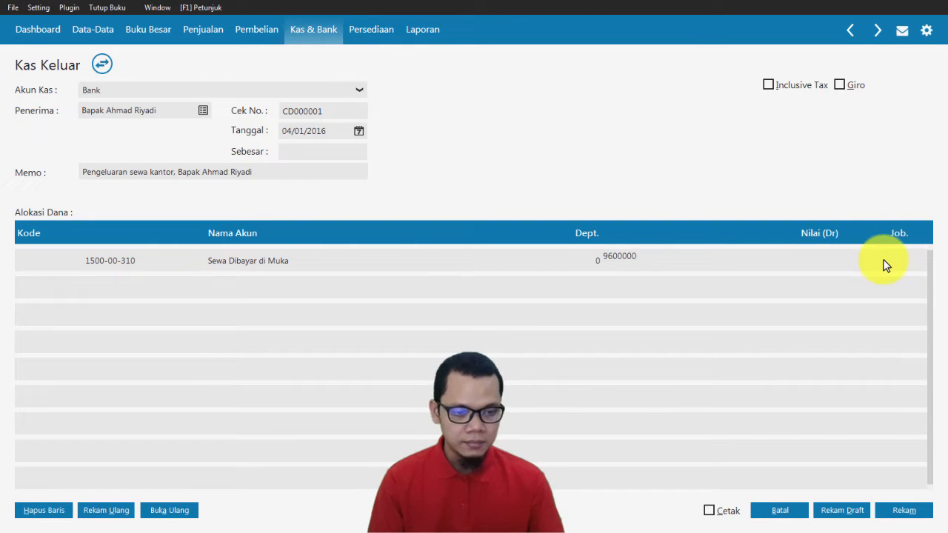
pyautogui.click(884, 261)
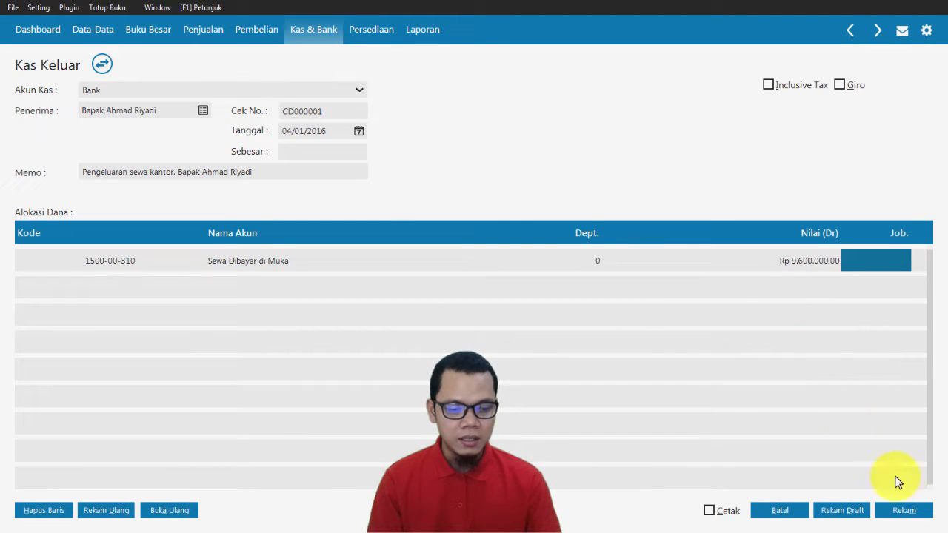
pyautogui.click(915, 513)
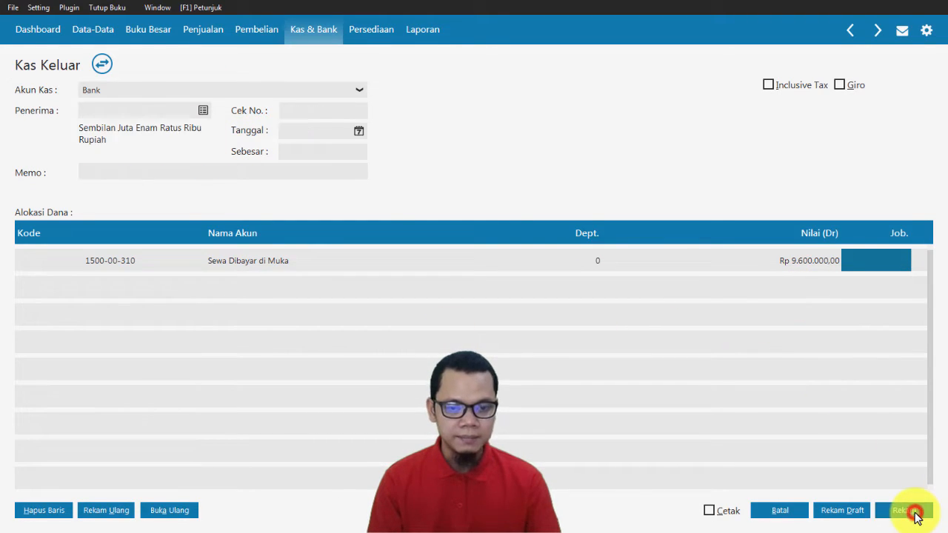
pyautogui.click(789, 511)
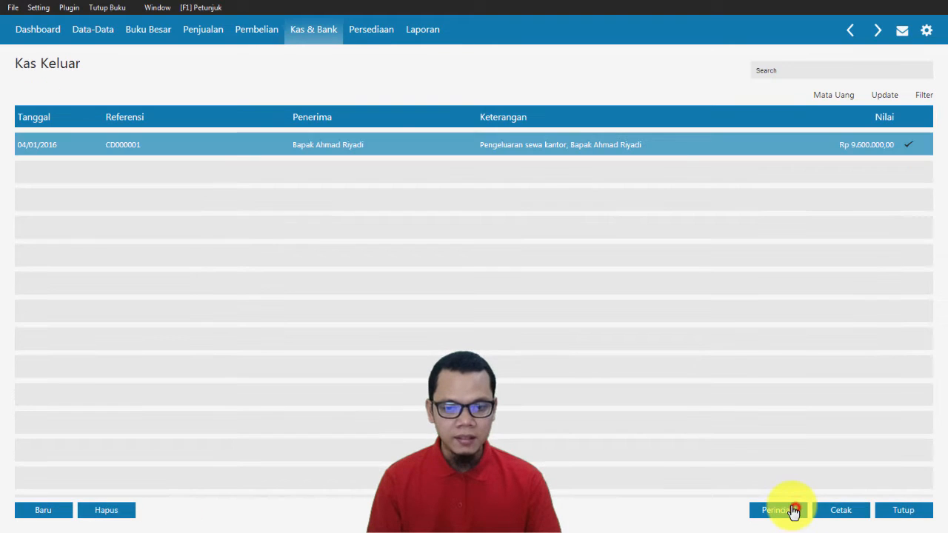
# View the journal voucher of the recorded office rent payment, and close it and the Kas Keluar list.
pyautogui.rightClick(617, 151)
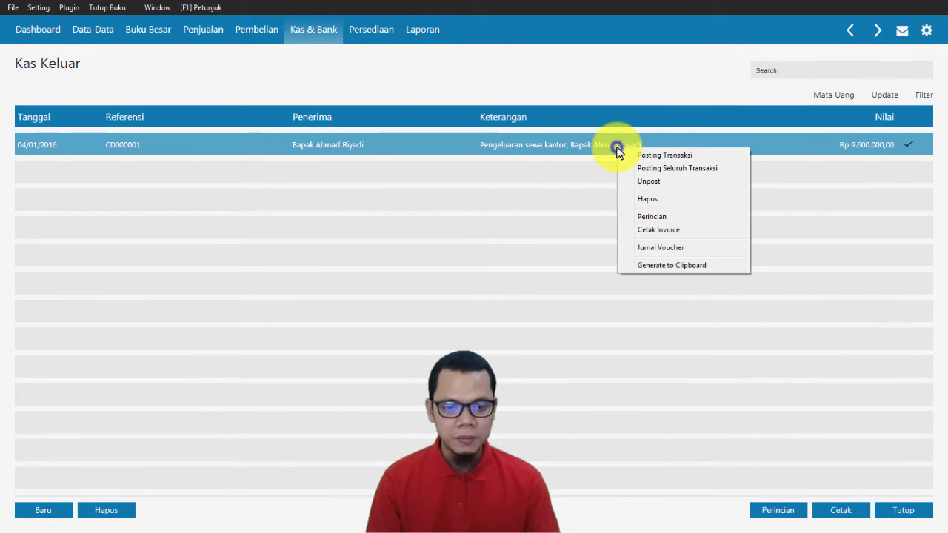
pyautogui.rightClick(564, 144)
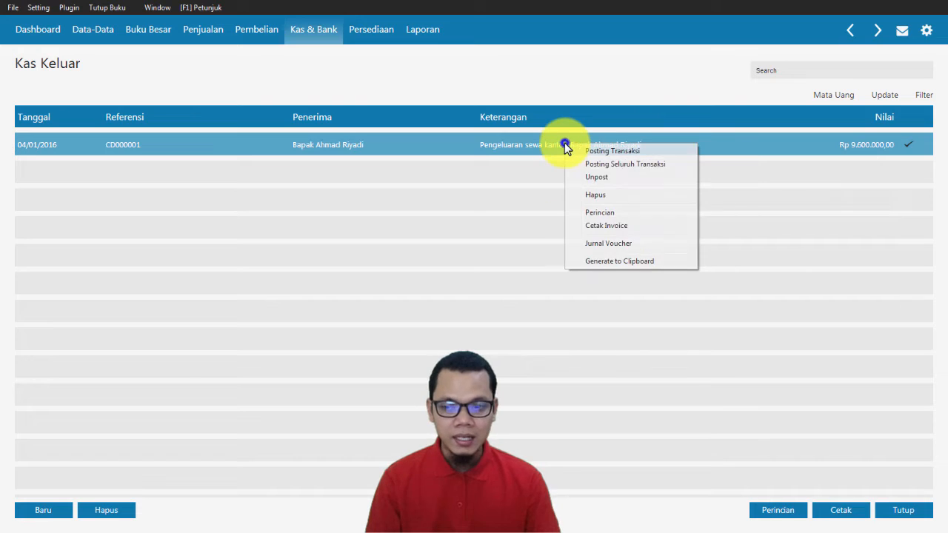
pyautogui.click(603, 243)
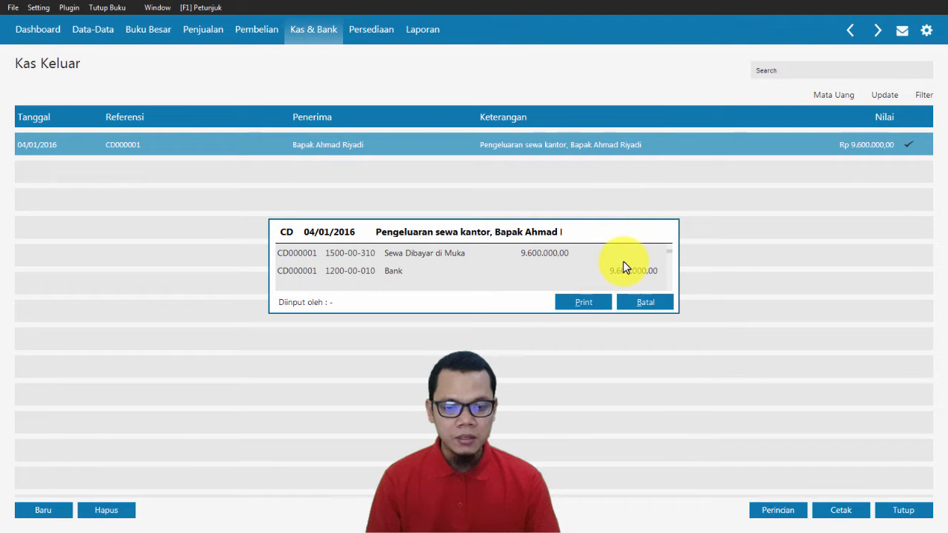
pyautogui.click(644, 302)
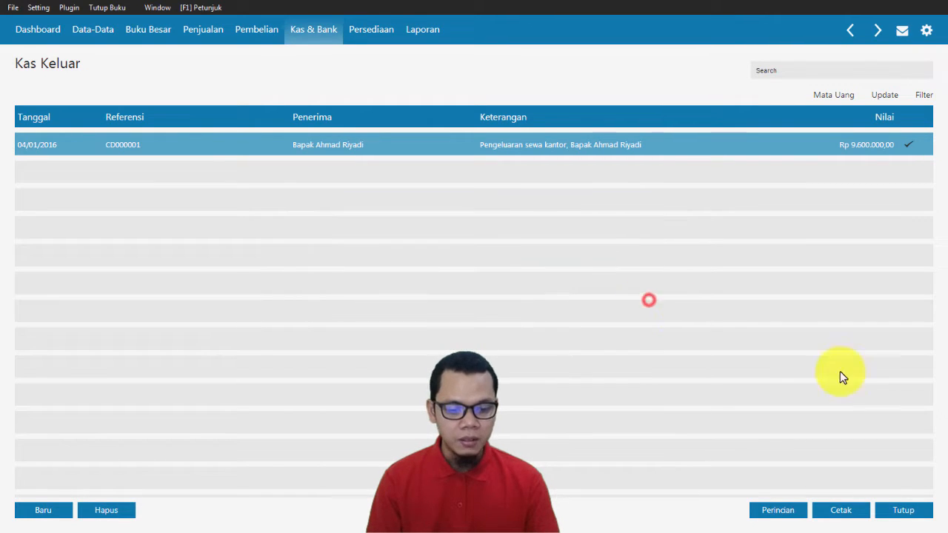
pyautogui.click(918, 510)
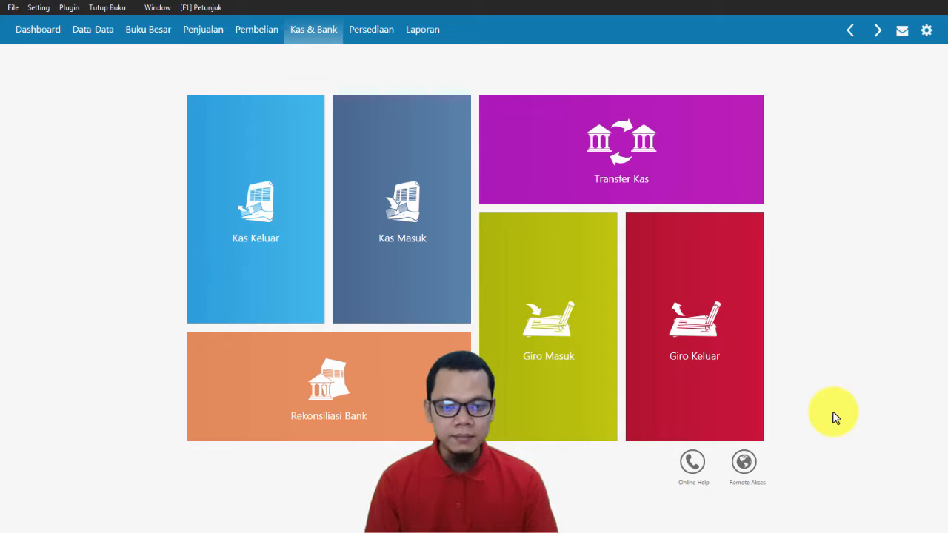
# Switch to the presentation and examine the Pembelian Aktiva Tetap invoice slide for the supplier and purchase details.
pyautogui.hotkey('alt', 'Tab')
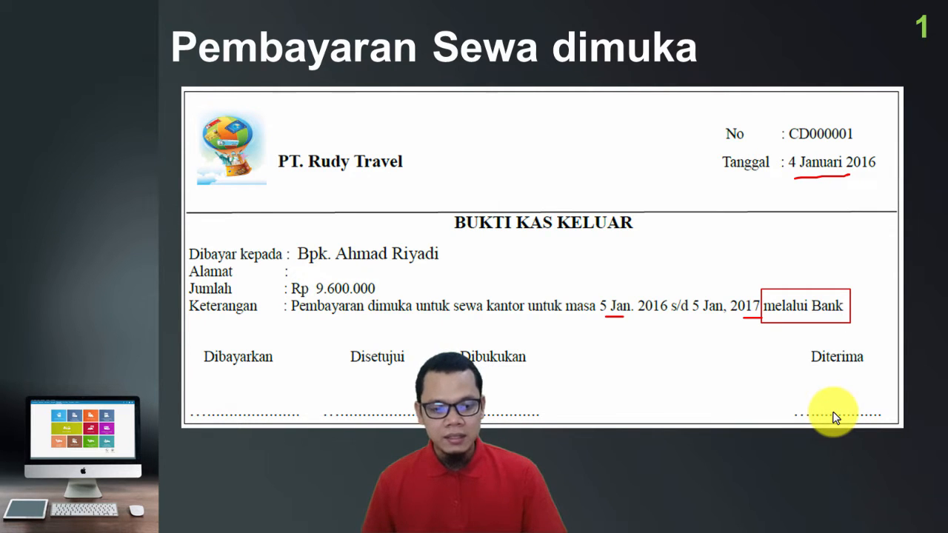
pyautogui.press('Right')
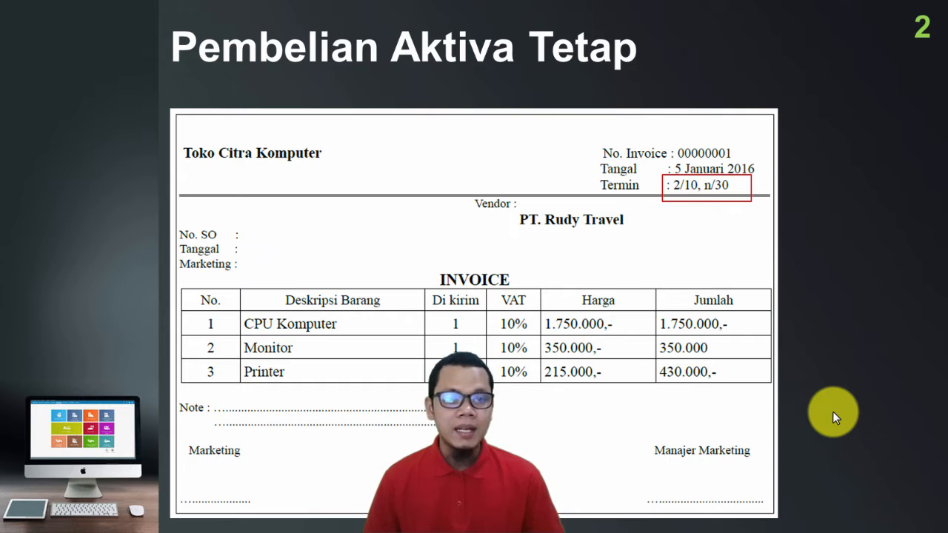
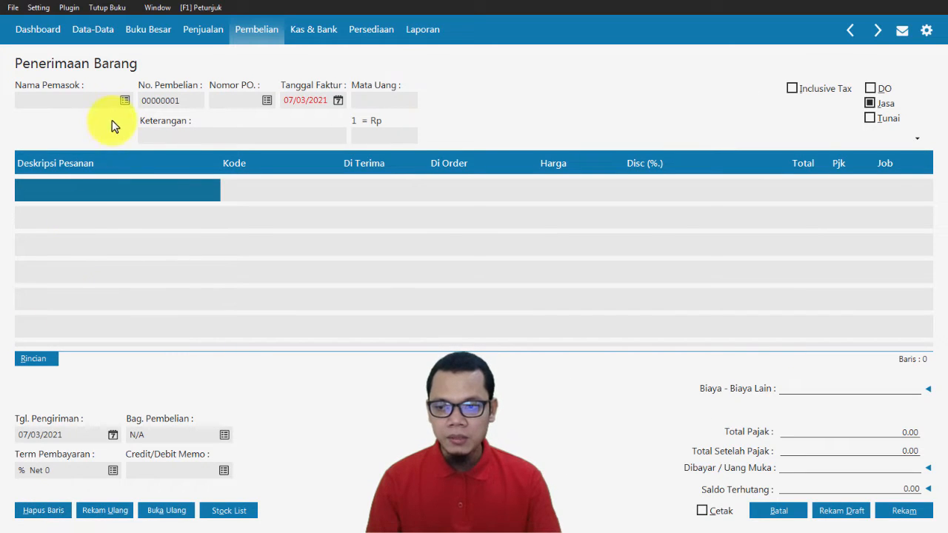
pyautogui.hotkey('alt', 'Tab')
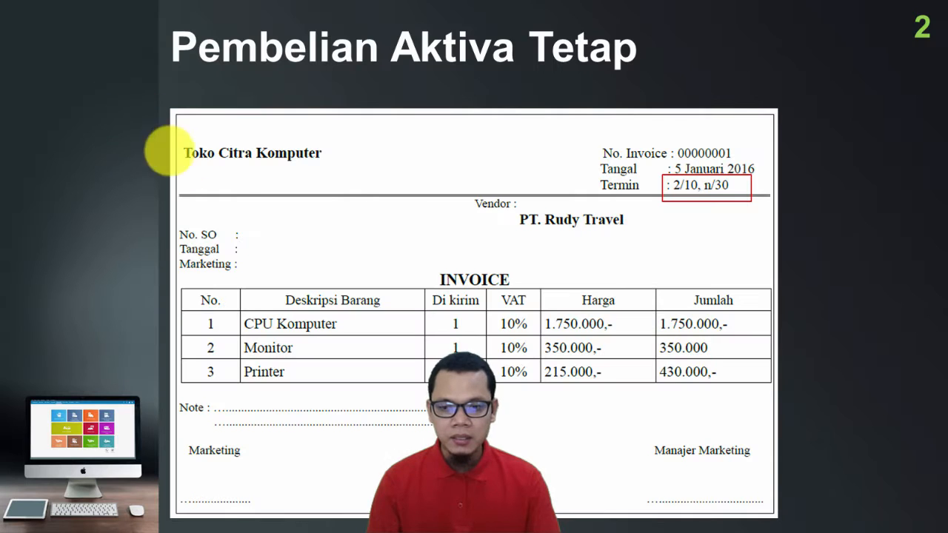
pyautogui.hotkey('alt', 'Tab')
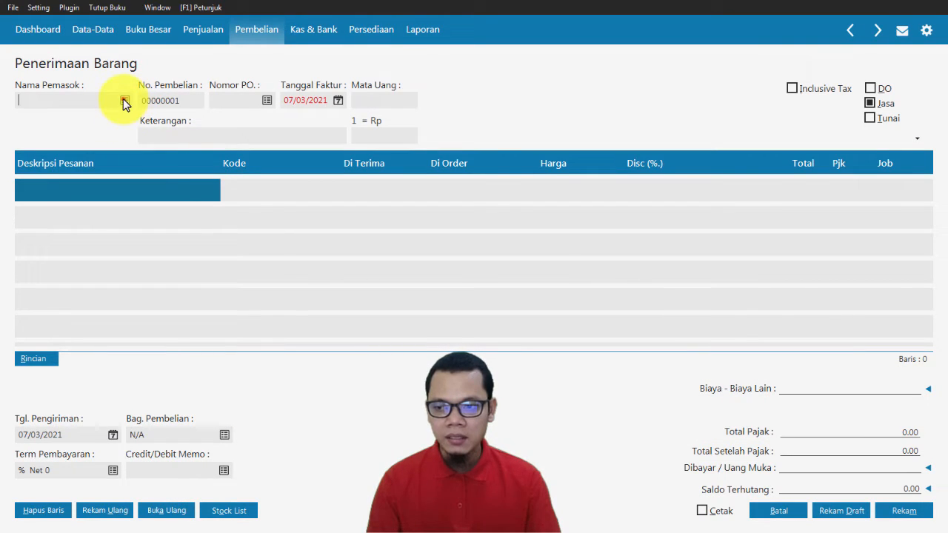
# Start a new vendor record from the Nama Pemasok lookup and enter Toko Citra Komputer as the company name.
pyautogui.click(123, 99)
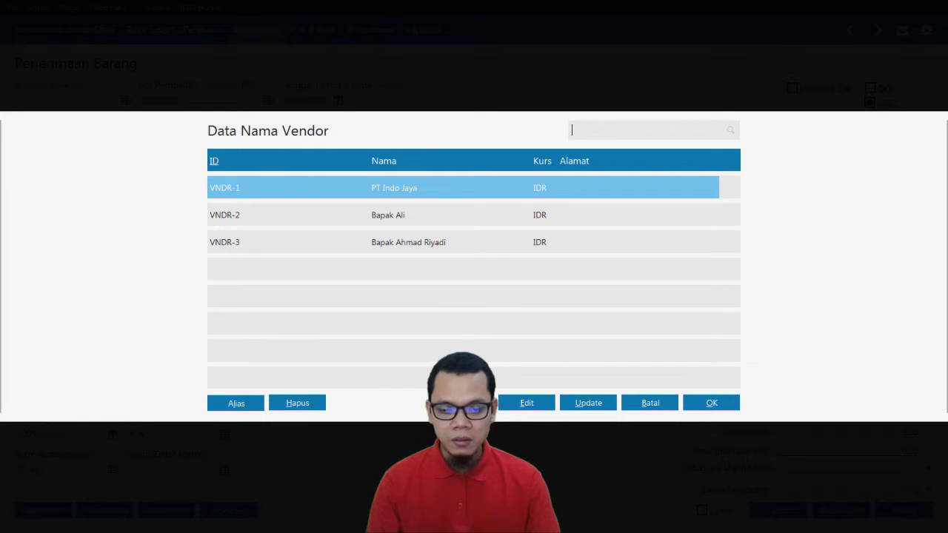
pyautogui.click(465, 402)
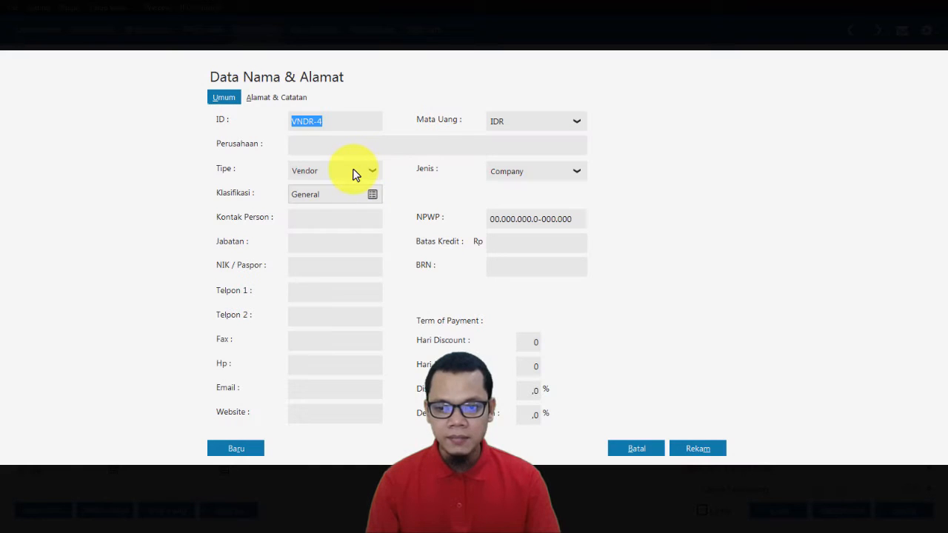
pyautogui.click(353, 170)
pyautogui.click(353, 170)
pyautogui.click(345, 146)
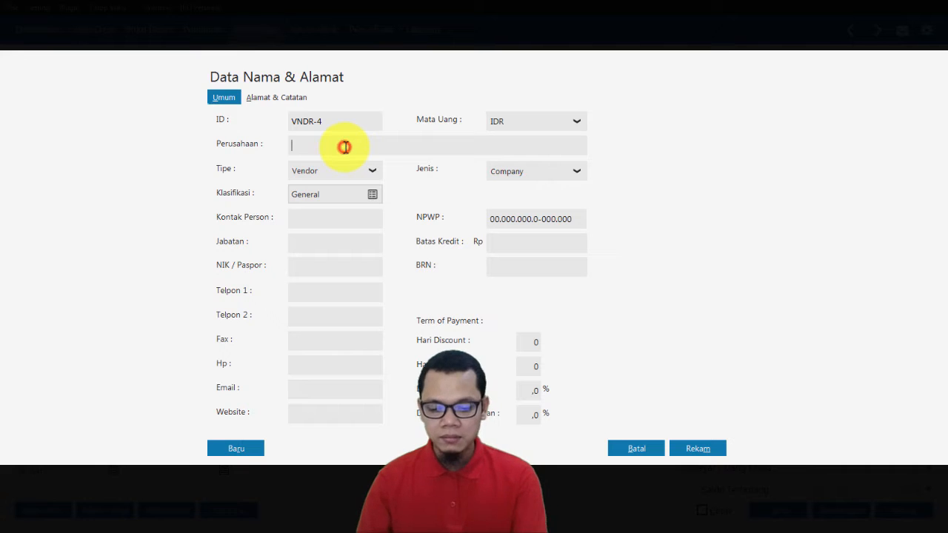
pyautogui.write('Toko Ci')
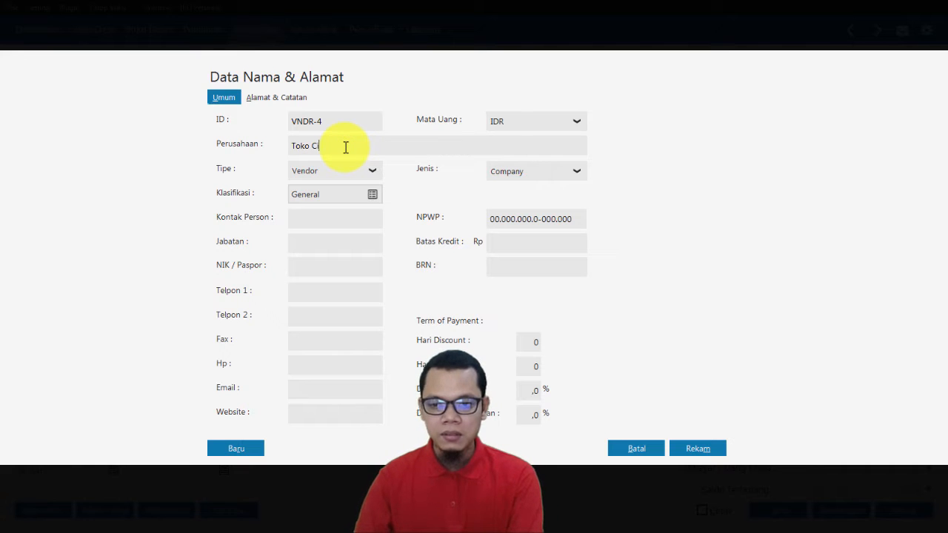
pyautogui.write('tra Komputer')
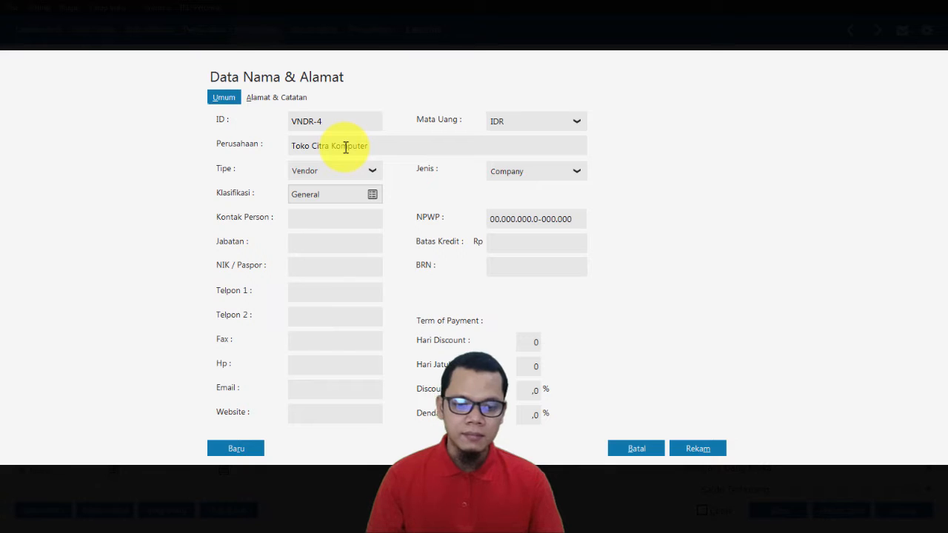
# Save the new vendor record and choose Toko Citra Komputer as the supplier of the purchase.
pyautogui.click(709, 450)
pyautogui.click(659, 336)
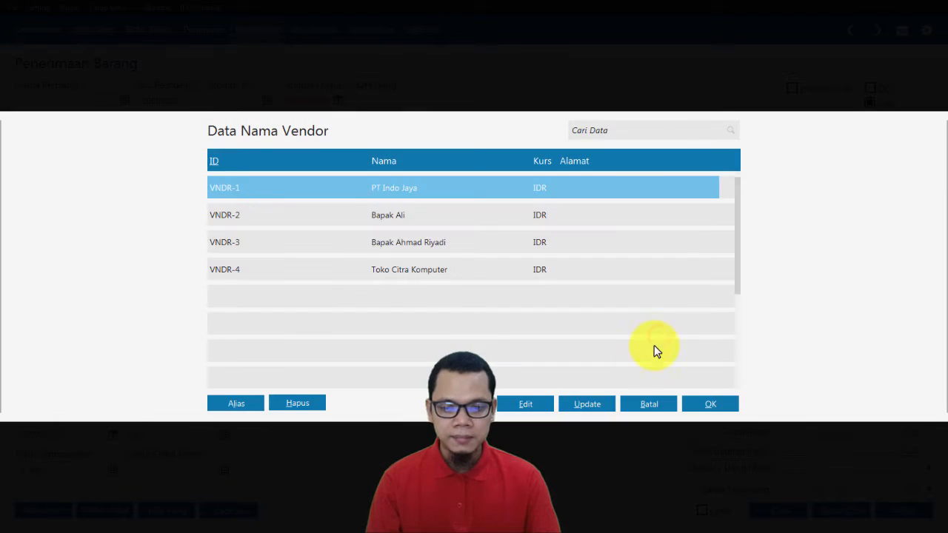
pyautogui.click(385, 266)
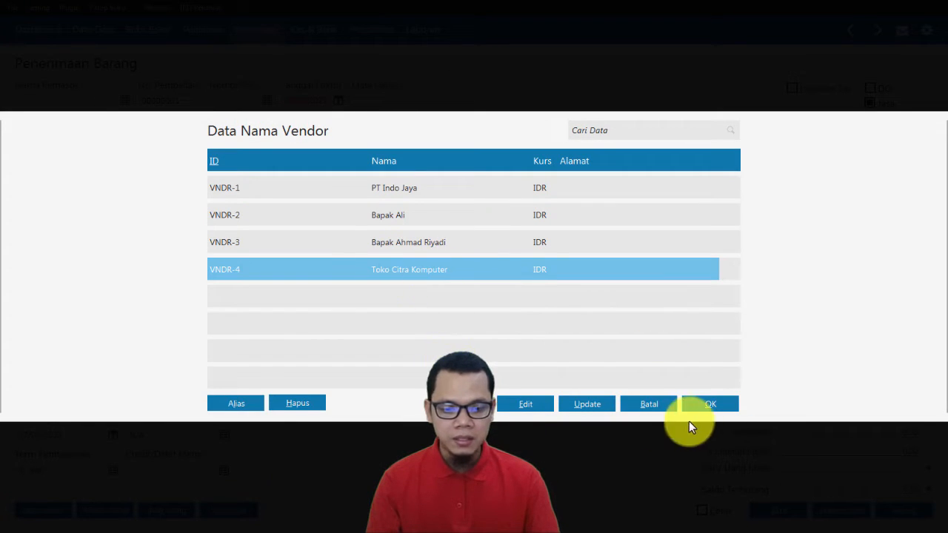
pyautogui.click(723, 406)
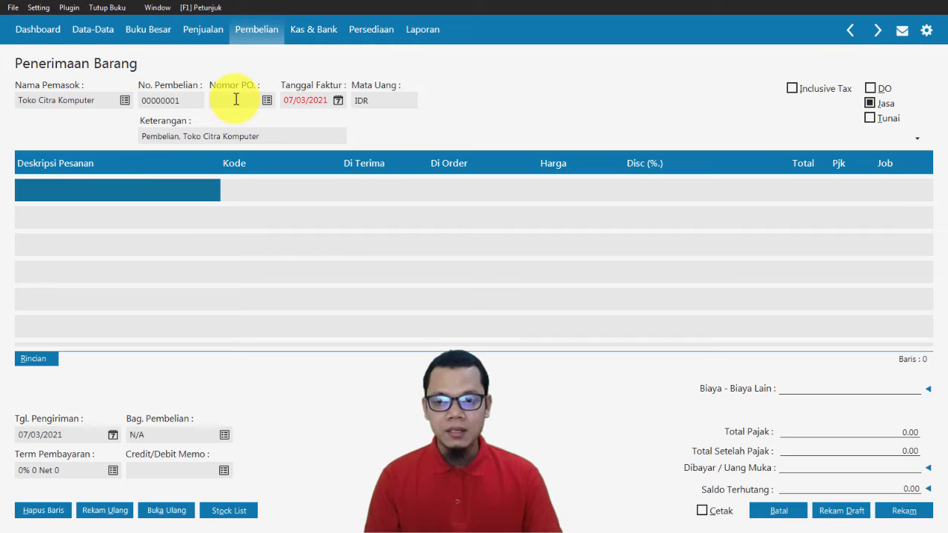
# Check the invoice date on the presentation slide and set the purchase's Tanggal Faktur to 05/01/2016.
pyautogui.click(306, 99)
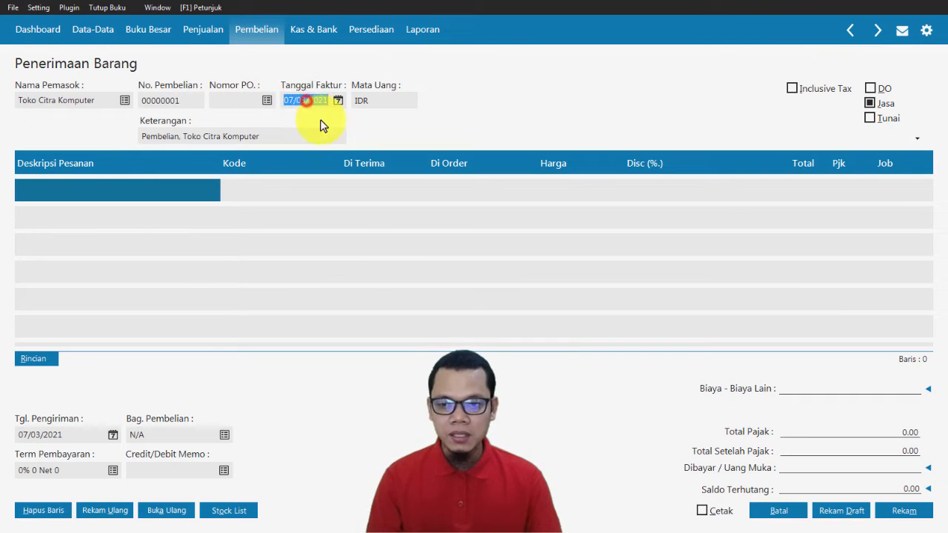
pyautogui.hotkey('alt', 'Tab')
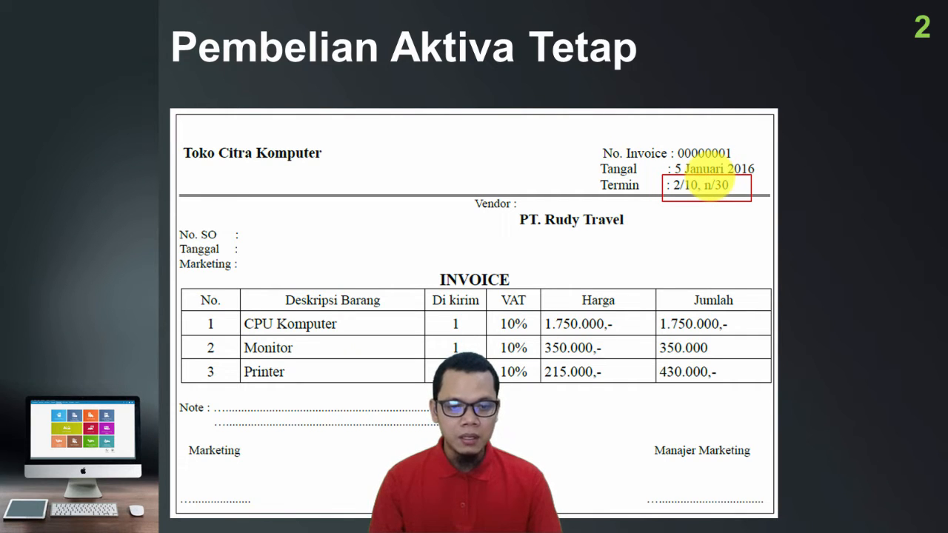
pyautogui.hotkey('alt', 'Tab')
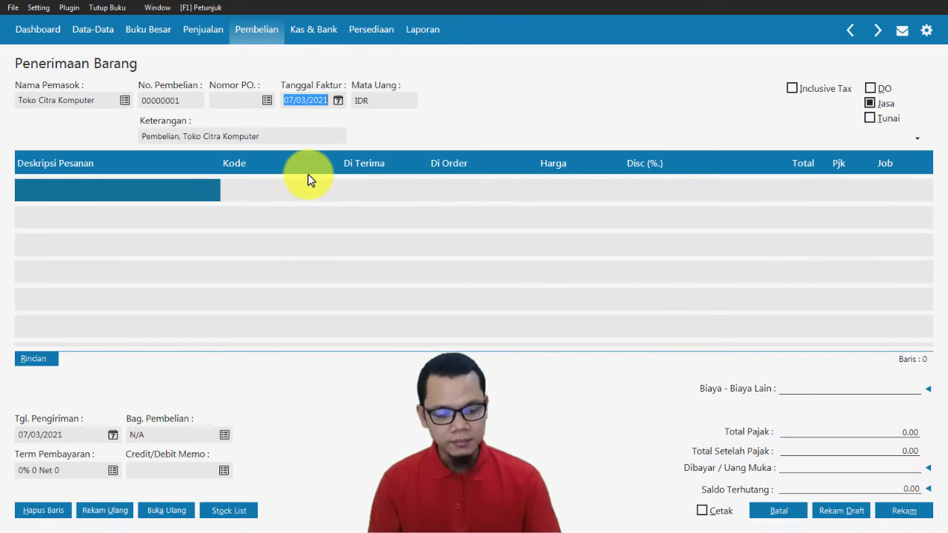
pyautogui.write('0')
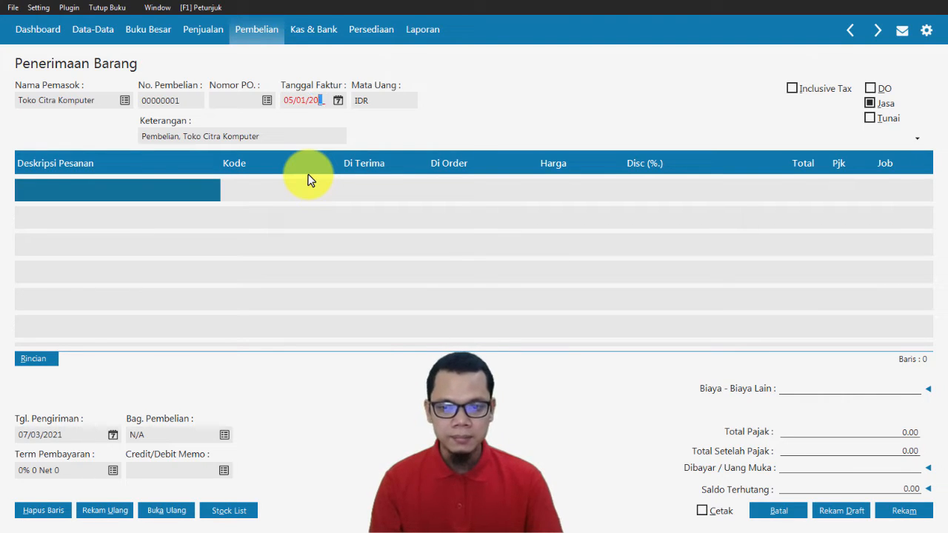
# Edit the purchase's Keterangan to read "Pembelian komputer, Toko Citra Komputer".
pyautogui.click(182, 136)
pyautogui.click(232, 137)
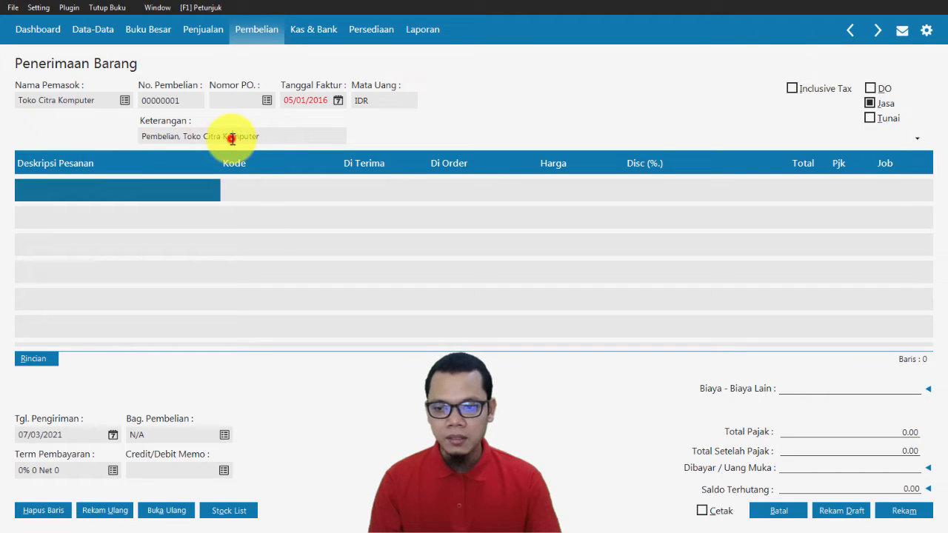
pyautogui.click(178, 137)
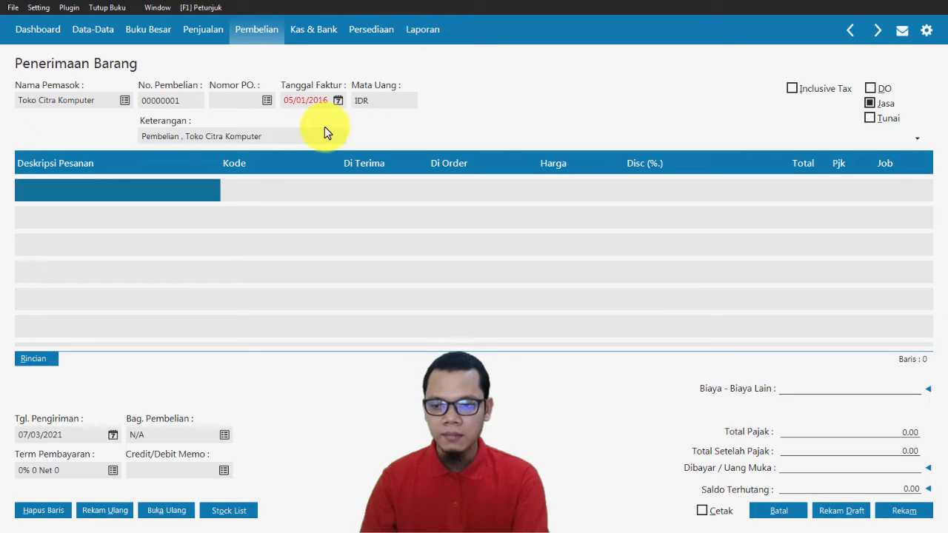
pyautogui.write('komputer')
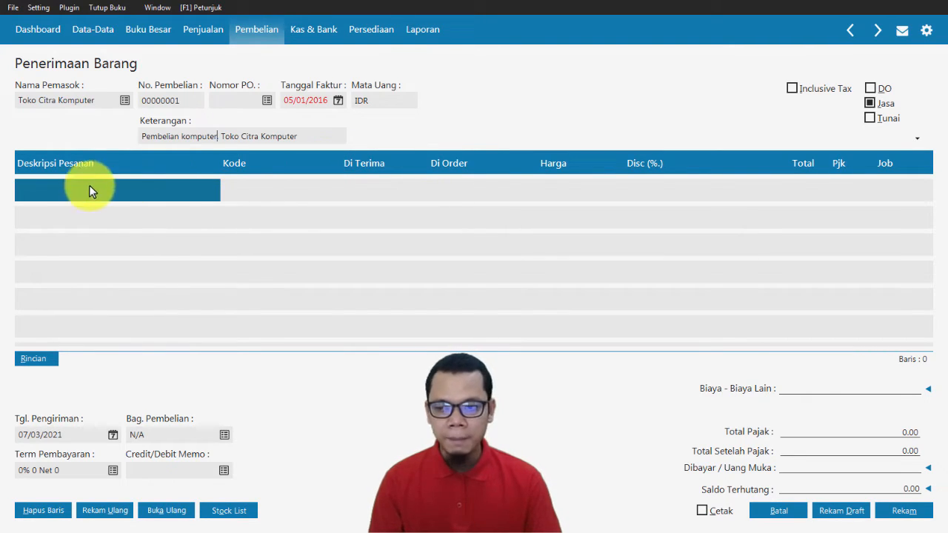
# Enter "CPU Komputer" as the description of the first order line, as listed on the invoice slide.
pyautogui.click(72, 199)
pyautogui.hotkey('alt', 'Tab')
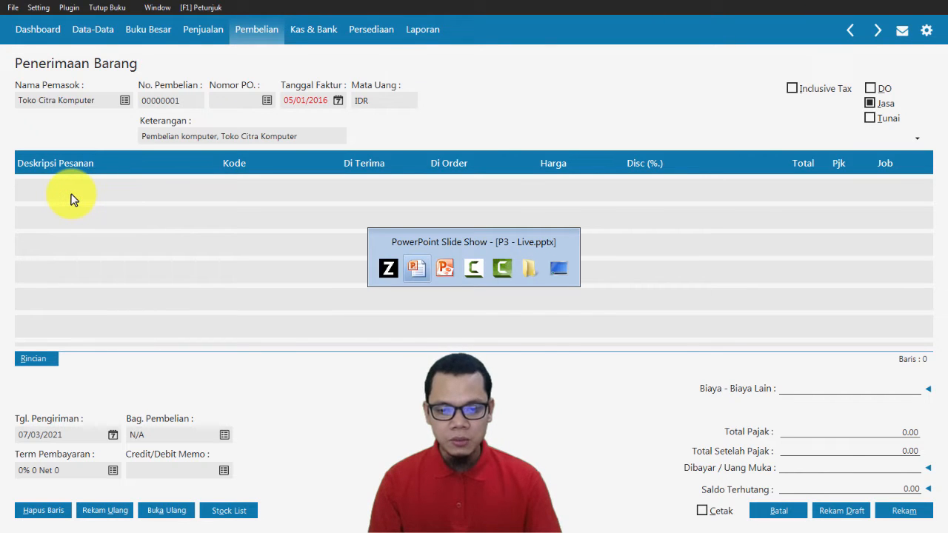
pyautogui.hotkey('alt', 'Tab')
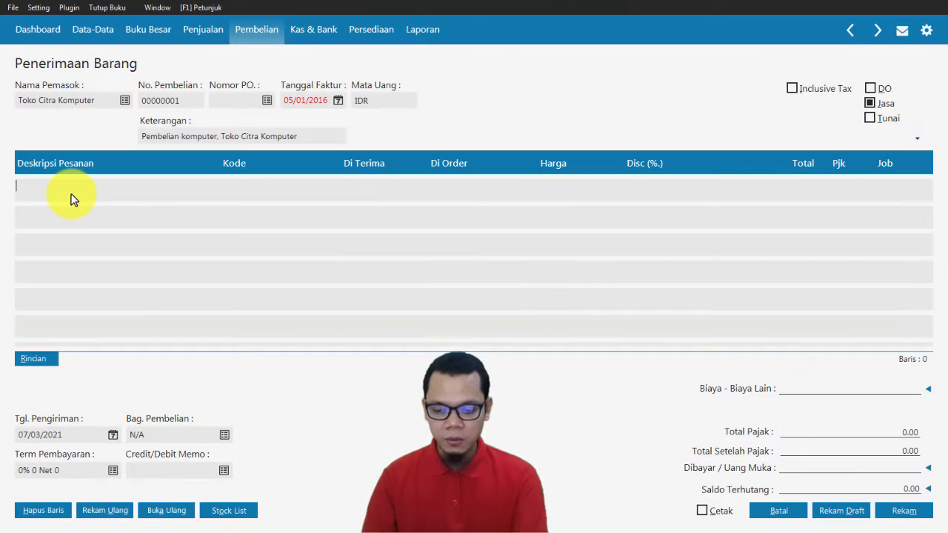
pyautogui.write('CPU Kom')
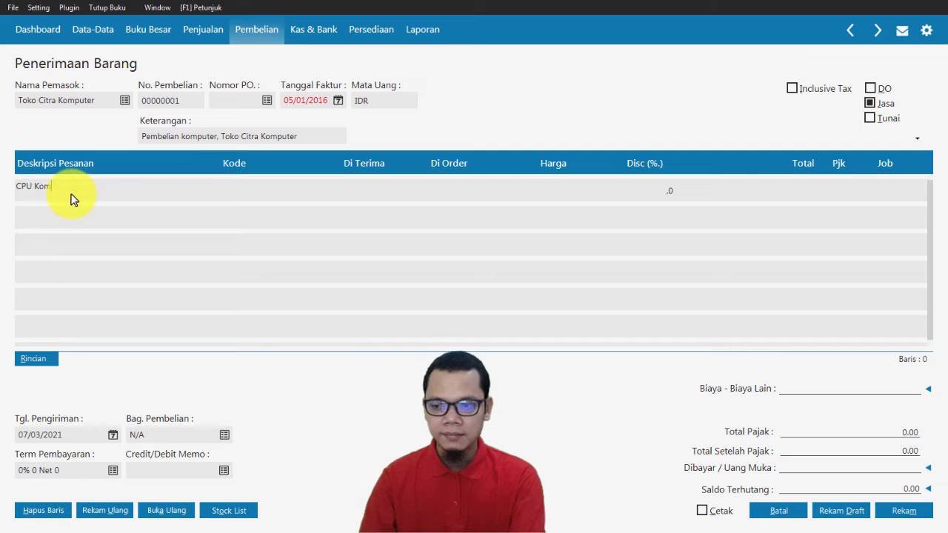
pyautogui.write('puter')
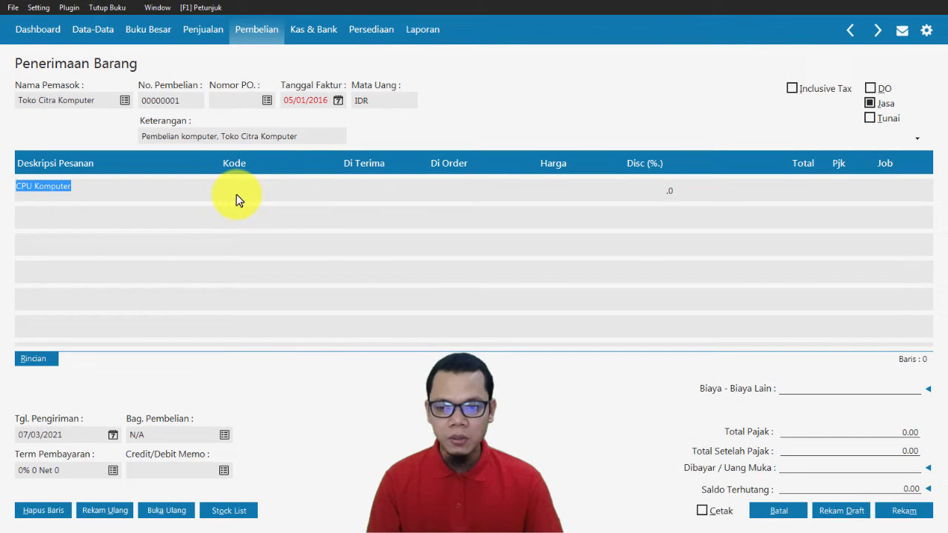
# Assign account 170000030 Mesin & Peralatan as the Kode of the CPU Komputer line.
pyautogui.doubleClick(236, 194)
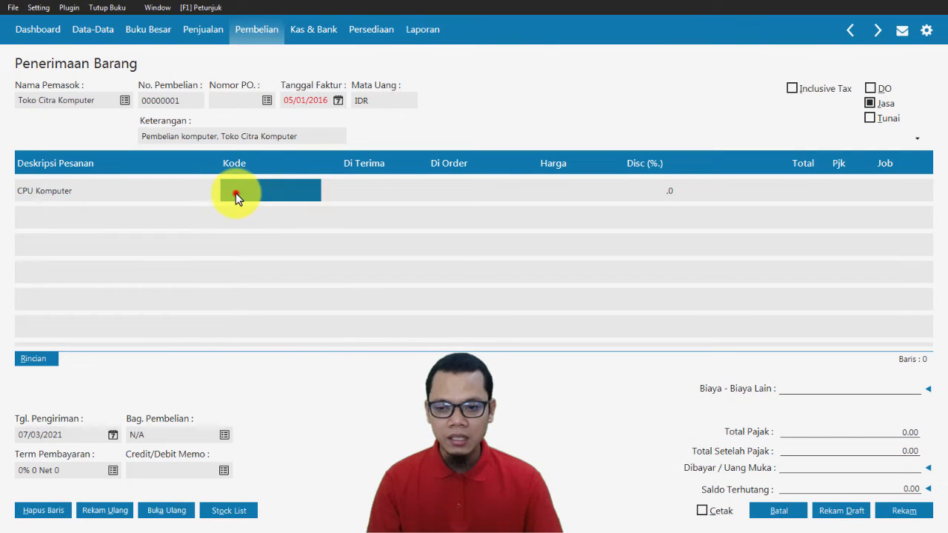
pyautogui.scroll(-7, 471, 286)
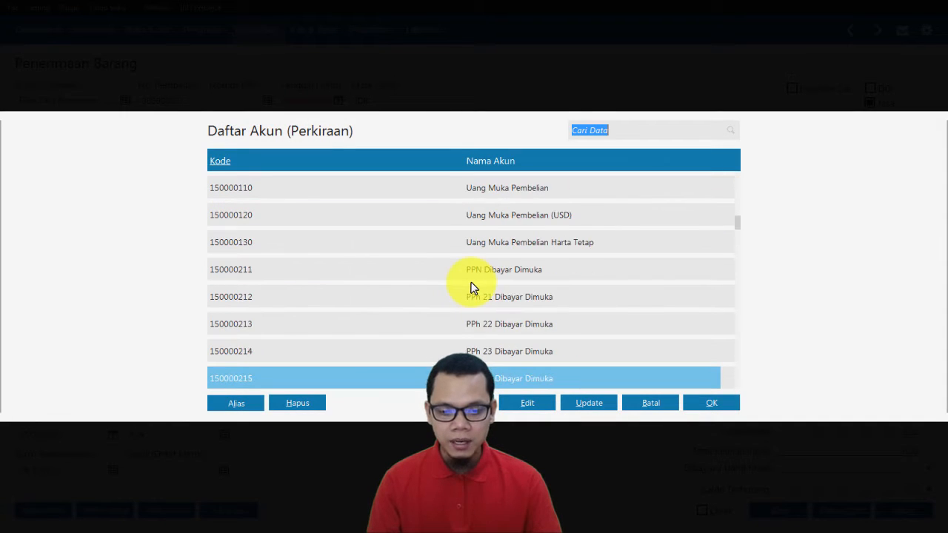
pyautogui.scroll(-5, 472, 288)
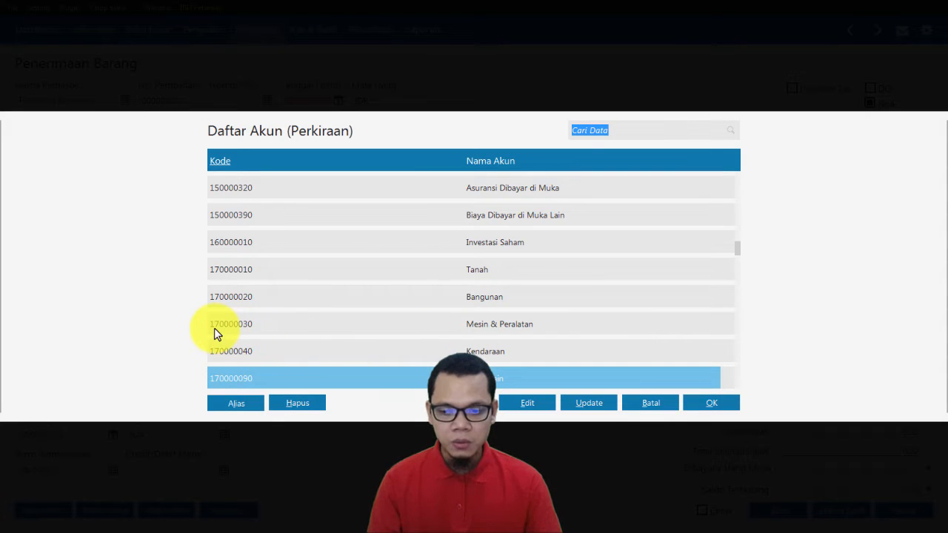
pyautogui.click(491, 330)
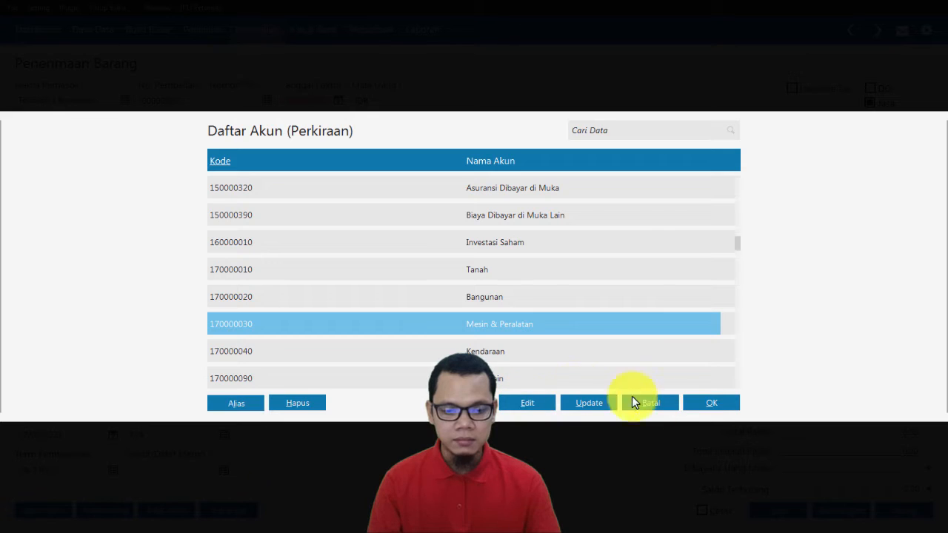
pyautogui.click(708, 404)
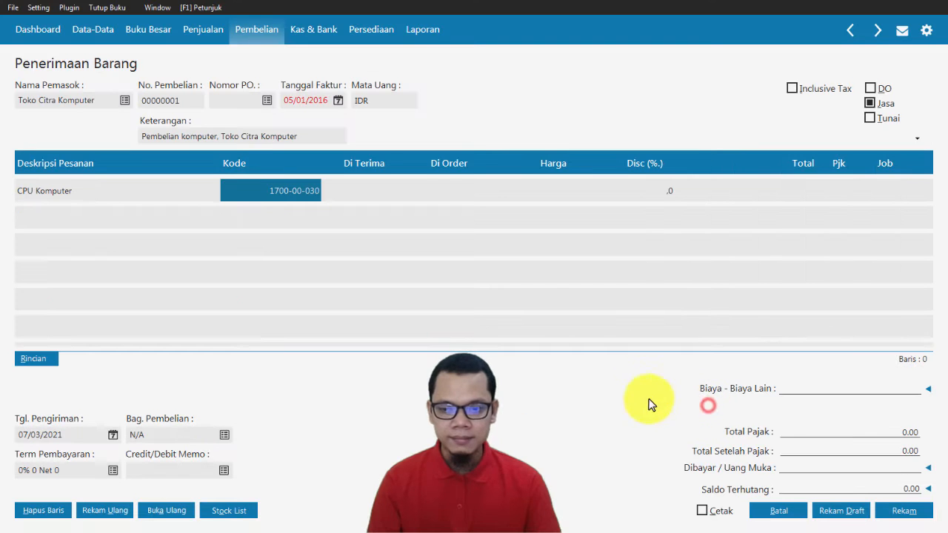
# Set the CPU Komputer line's received quantity to 1 and its Harga to 1750000.
pyautogui.click(372, 191)
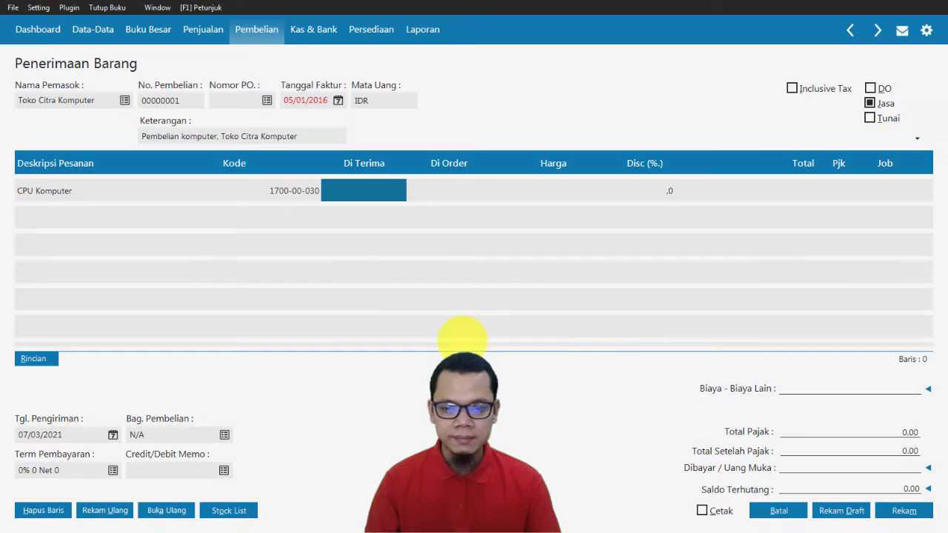
pyautogui.write('1')
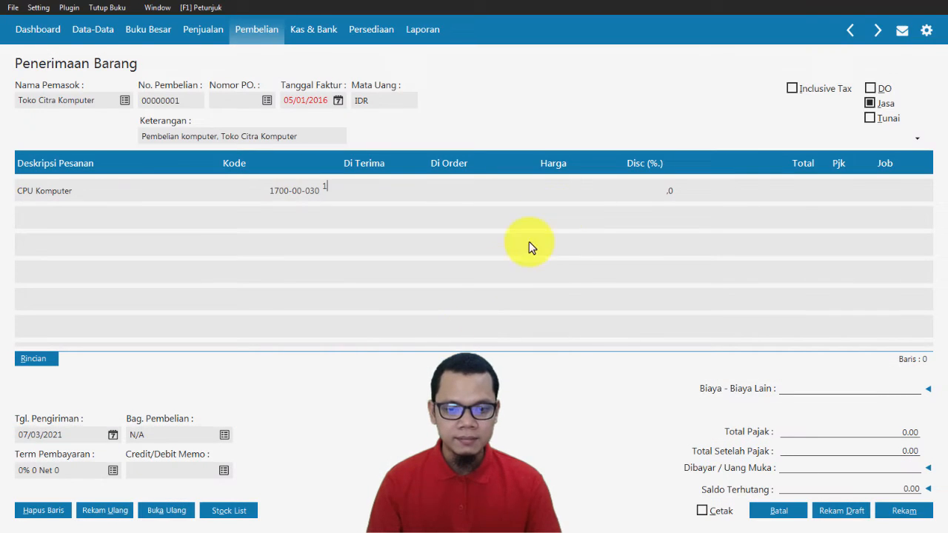
pyautogui.click(552, 191)
pyautogui.hotkey('alt', 'Tab')
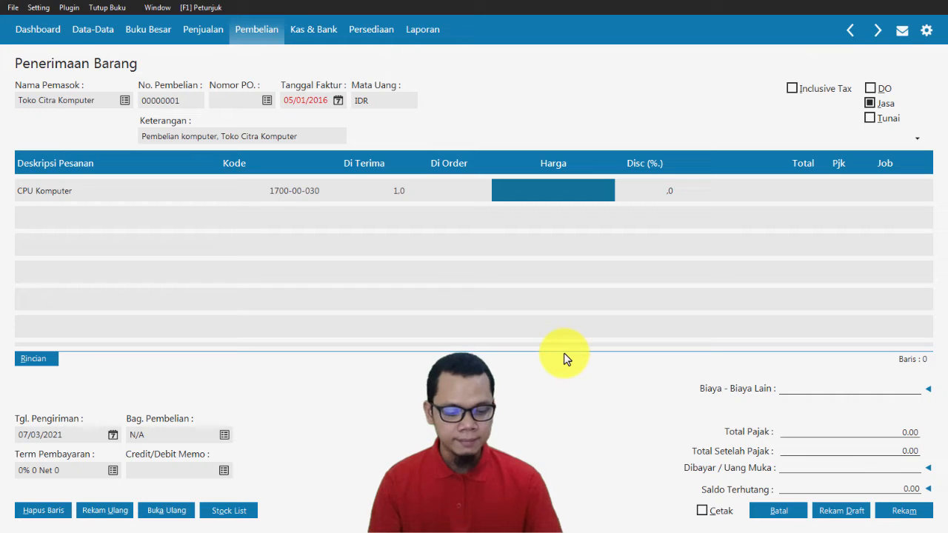
pyautogui.press('Return')
pyautogui.write('1750000')
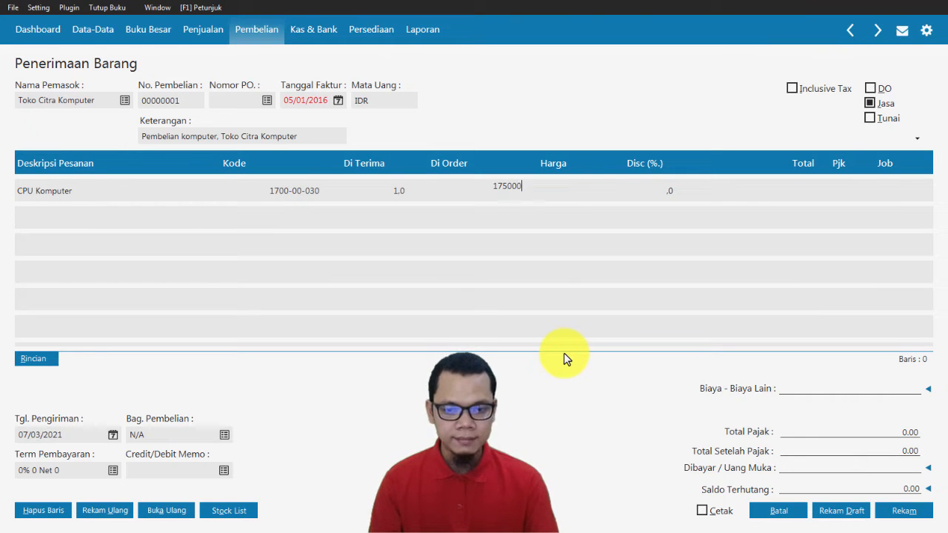
# Mark the 10% VAT rate on the invoice slide and set the CPU Komputer line's tax to VAT (Value Added Tax).
pyautogui.click(653, 191)
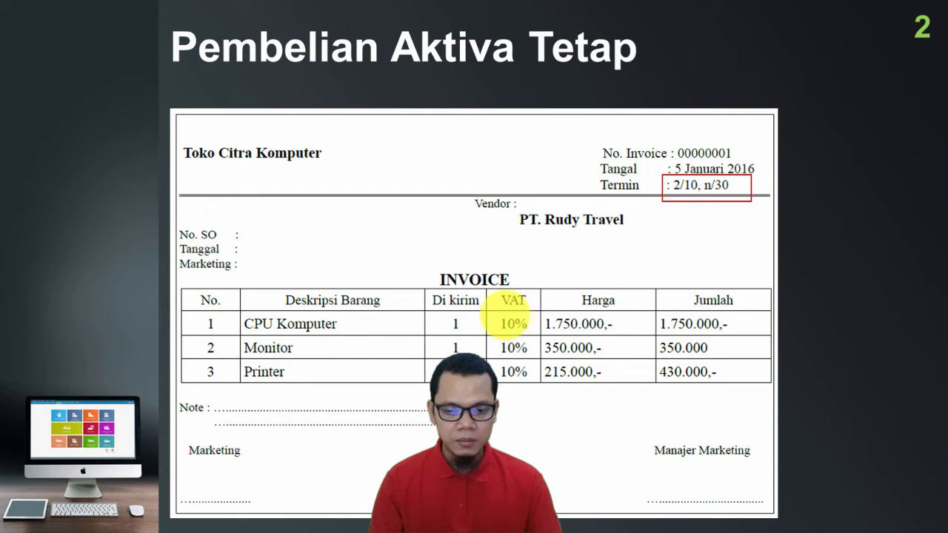
pyautogui.moveTo(506, 314); pyautogui.dragTo(511, 340)
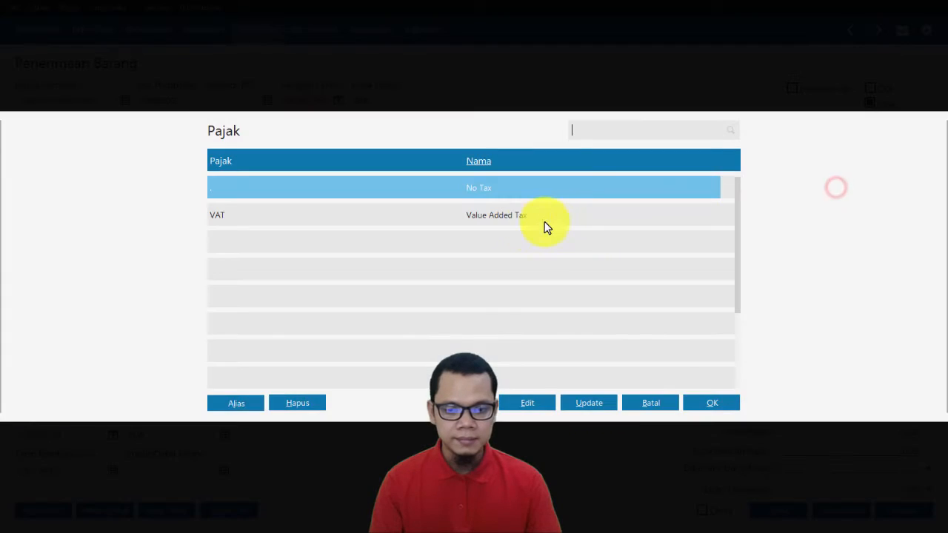
pyautogui.doubleClick(523, 220)
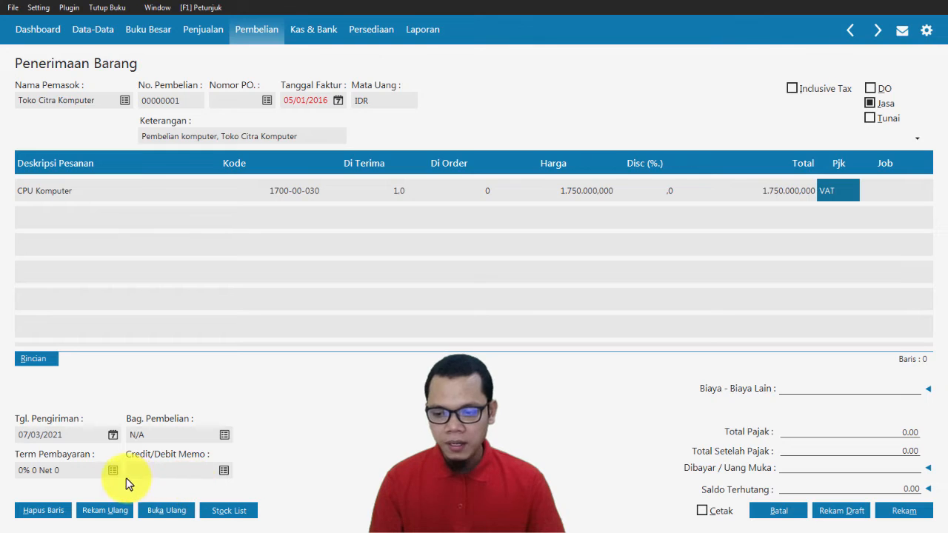
# Check the Termin on the invoice slide and set the payment term to 10 discount days, 30 due days and a 2% early discount.
pyautogui.hotkey('alt', 'Tab')
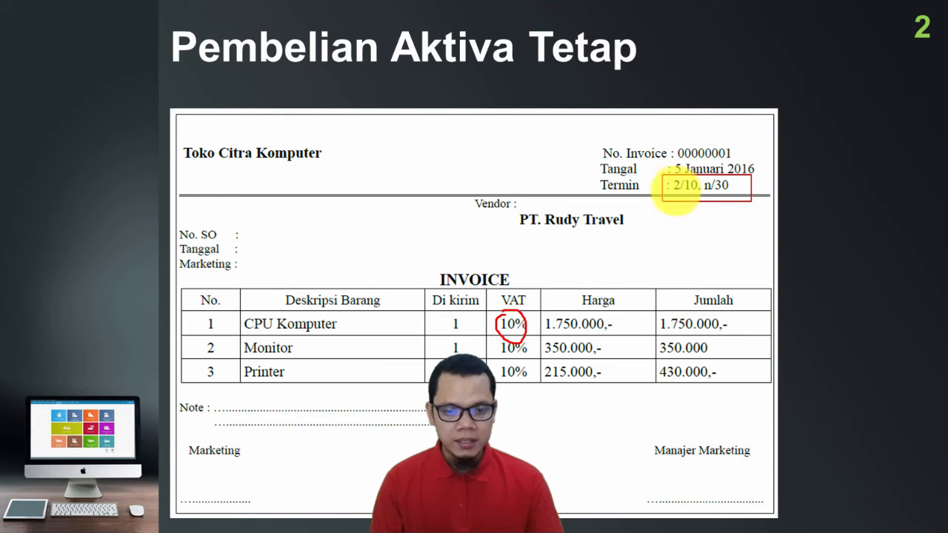
pyautogui.hotkey('alt', 'Tab')
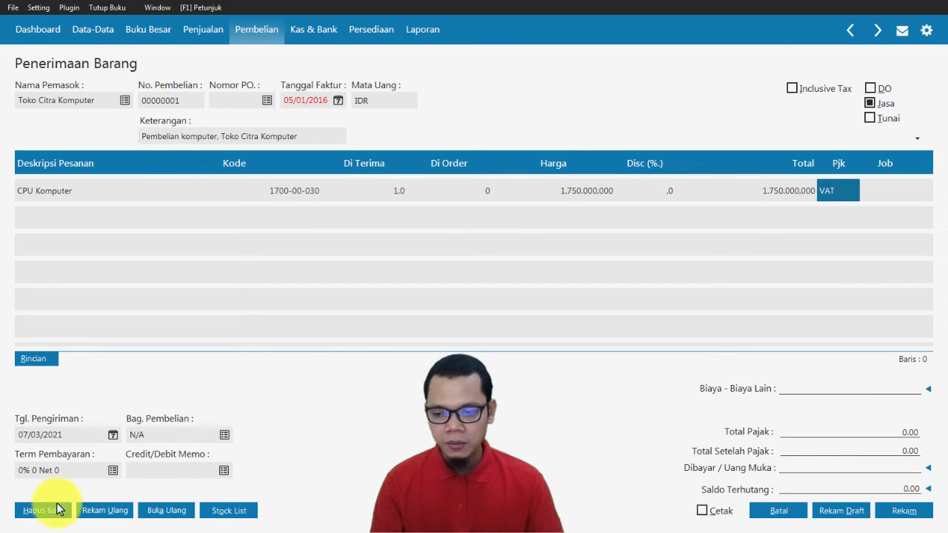
pyautogui.click(114, 470)
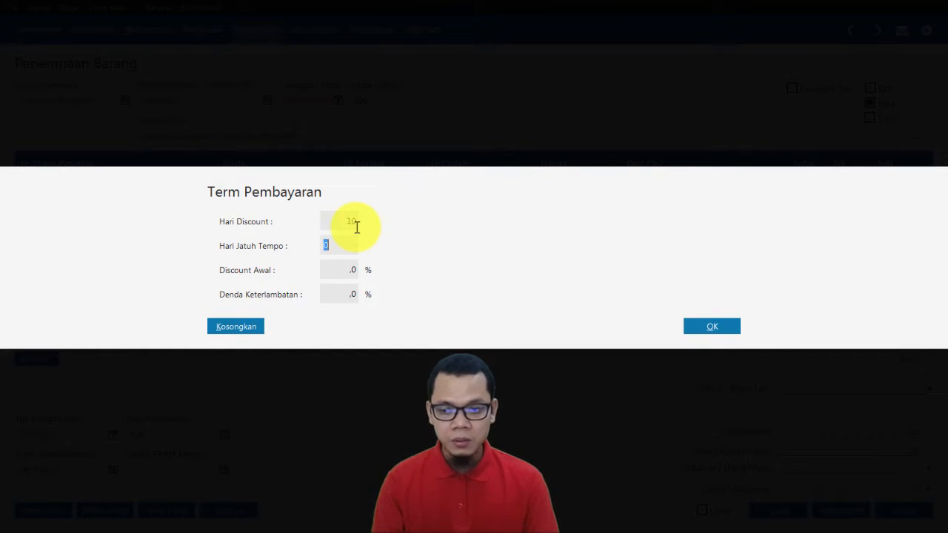
pyautogui.write('30')
pyautogui.press('Tab')
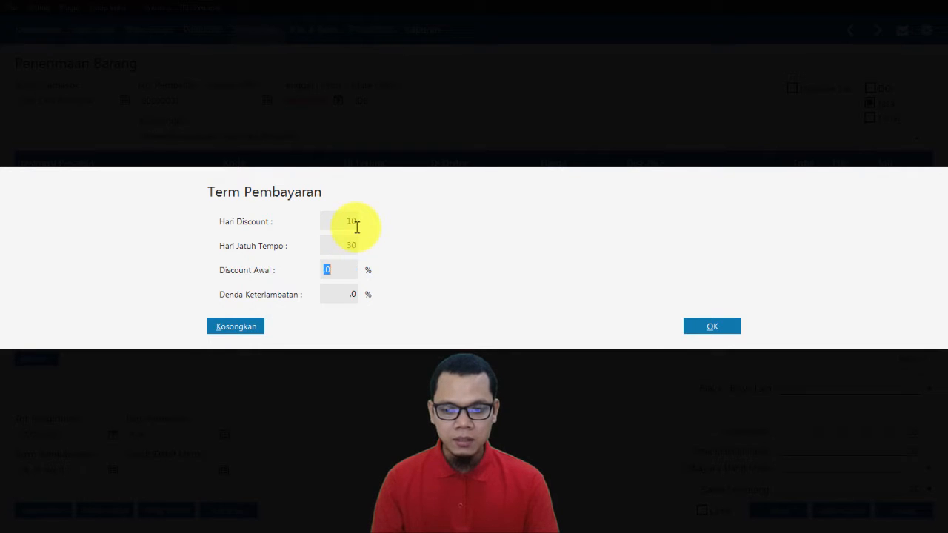
pyautogui.write('2')
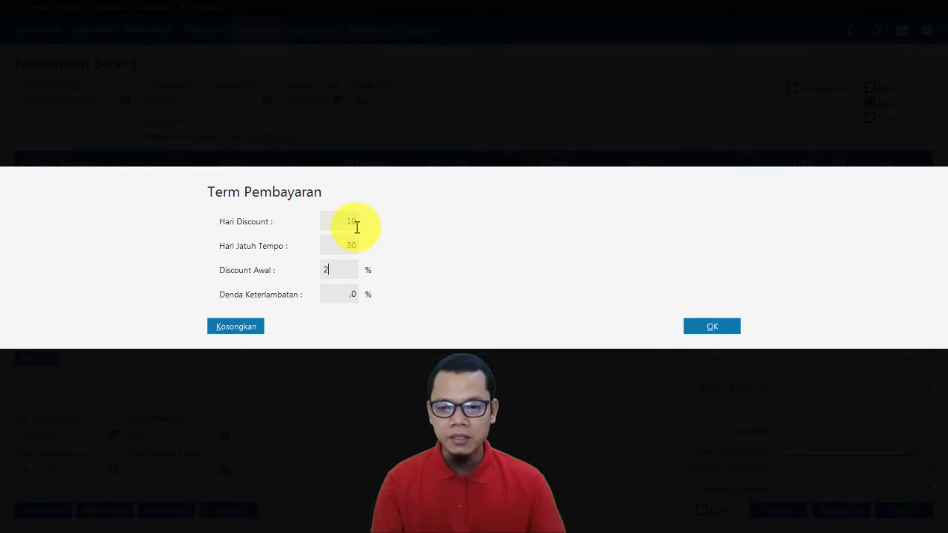
pyautogui.press('Tab')
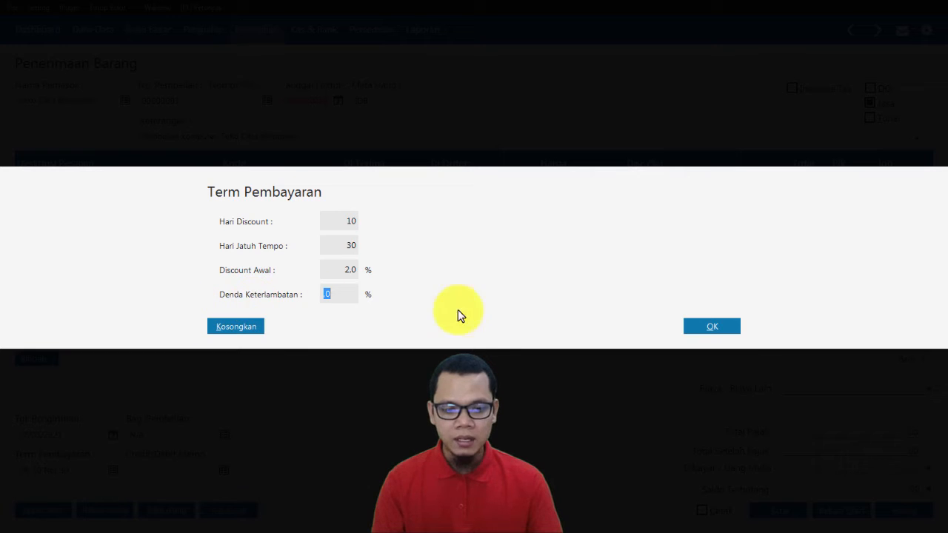
pyautogui.click(713, 325)
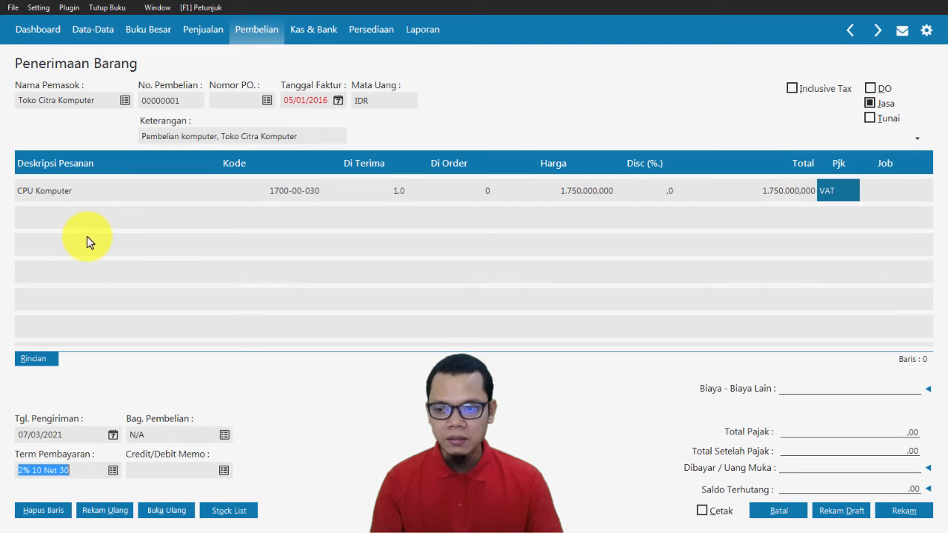
# Commit the completed CPU Komputer line and start a second order line beneath it.
pyautogui.click(53, 219)
pyautogui.press('Tab')
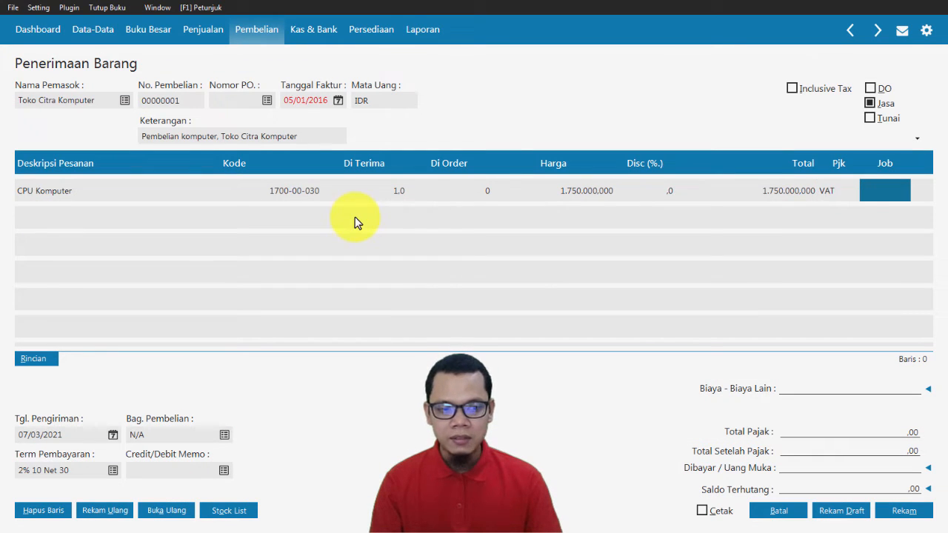
pyautogui.click(805, 194)
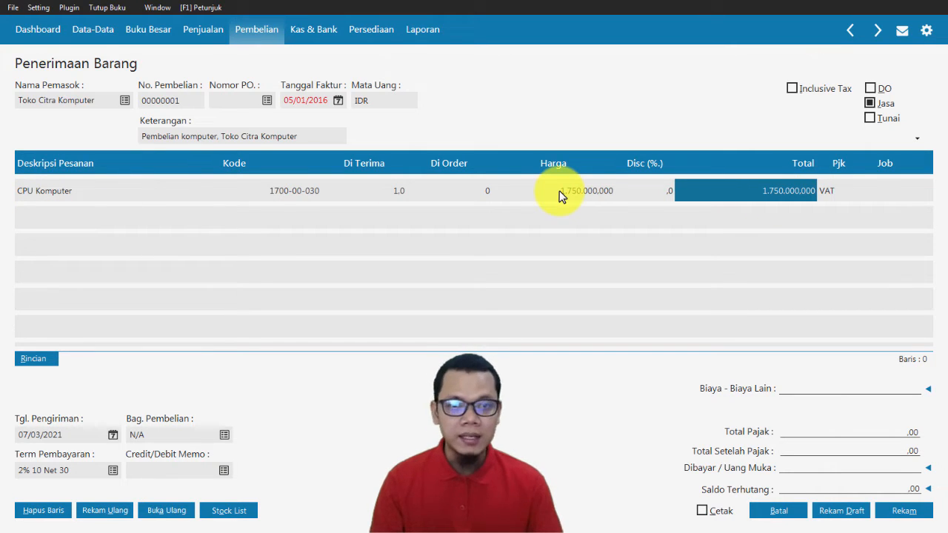
pyautogui.press('Tab')
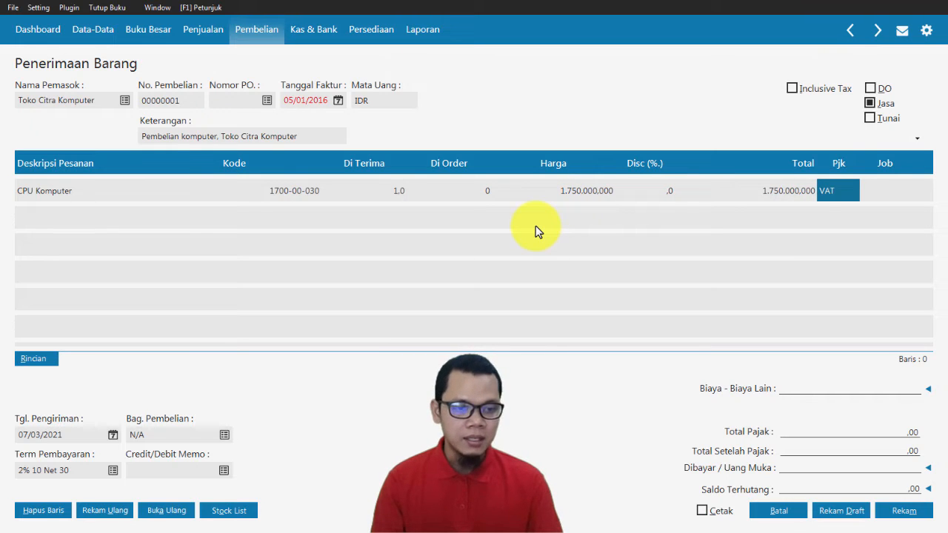
pyautogui.press('Tab')
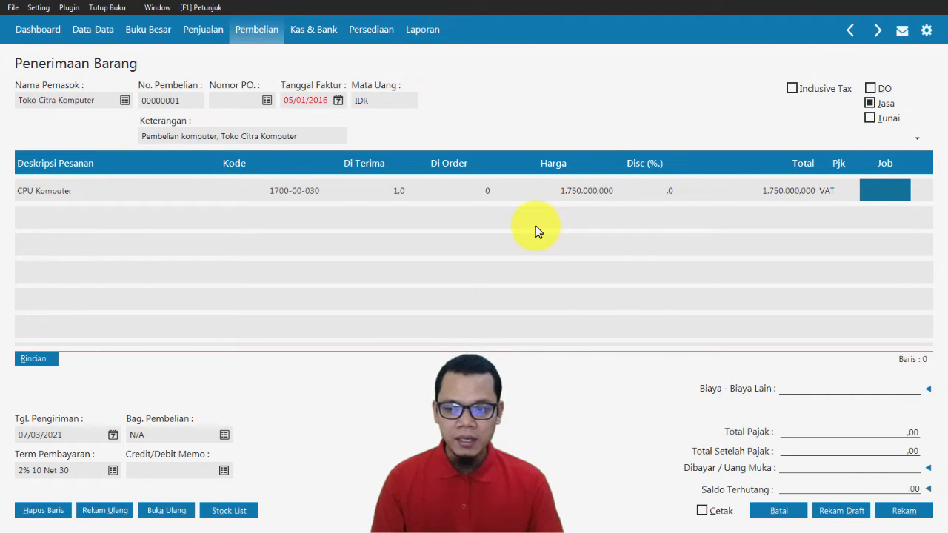
pyautogui.press('Tab')
pyautogui.click(54, 222)
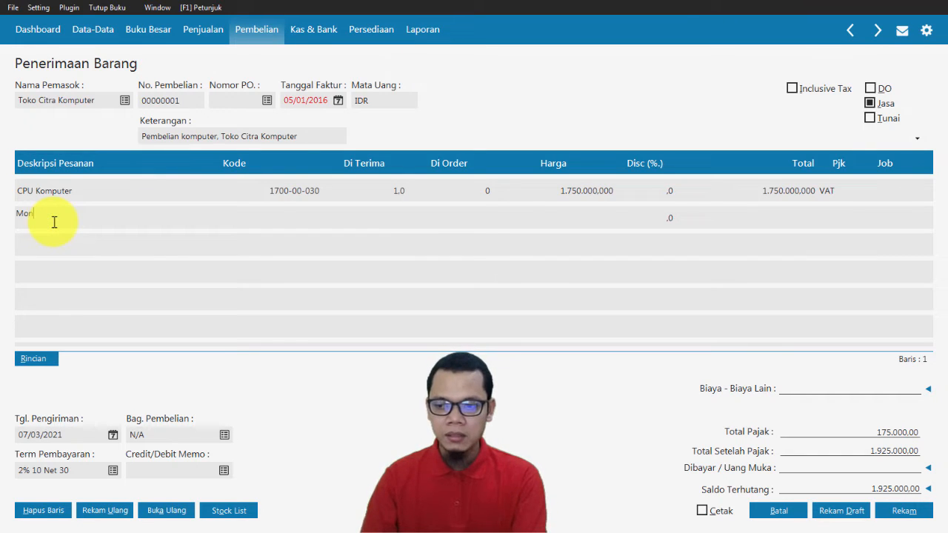
# Enter Monitor as the second line's description and set its account code to 1700-00-030 (Mesin & Peralatan).
pyautogui.write('Monitor')
pyautogui.press('Tab')
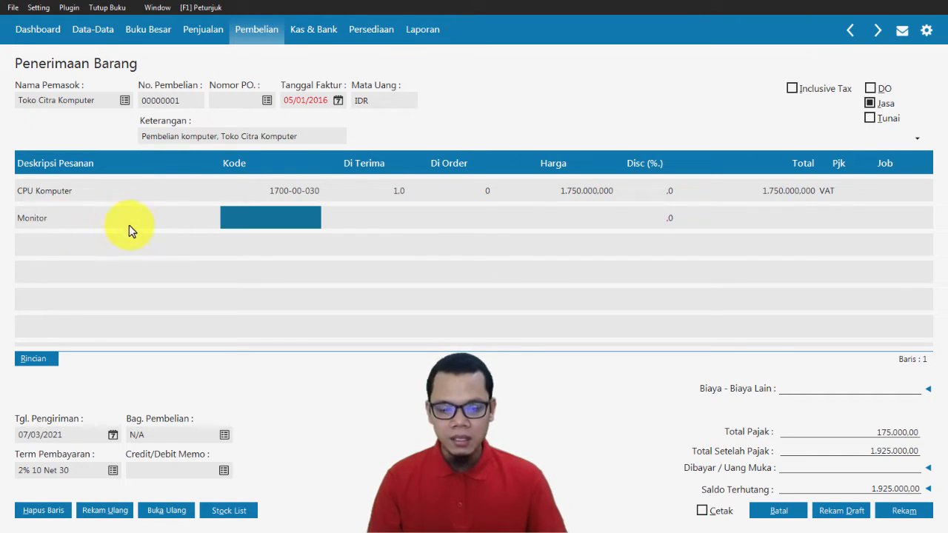
pyautogui.write('d')
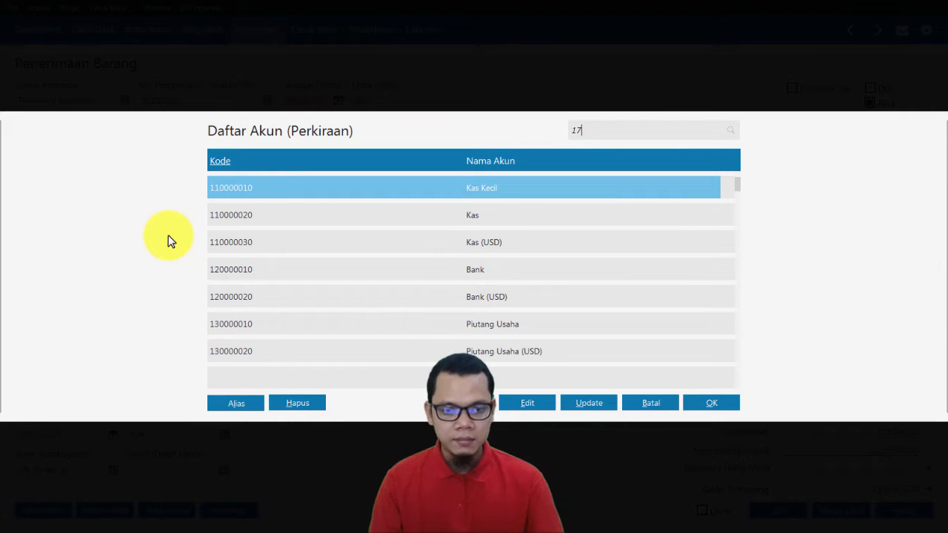
pyautogui.press('Return')
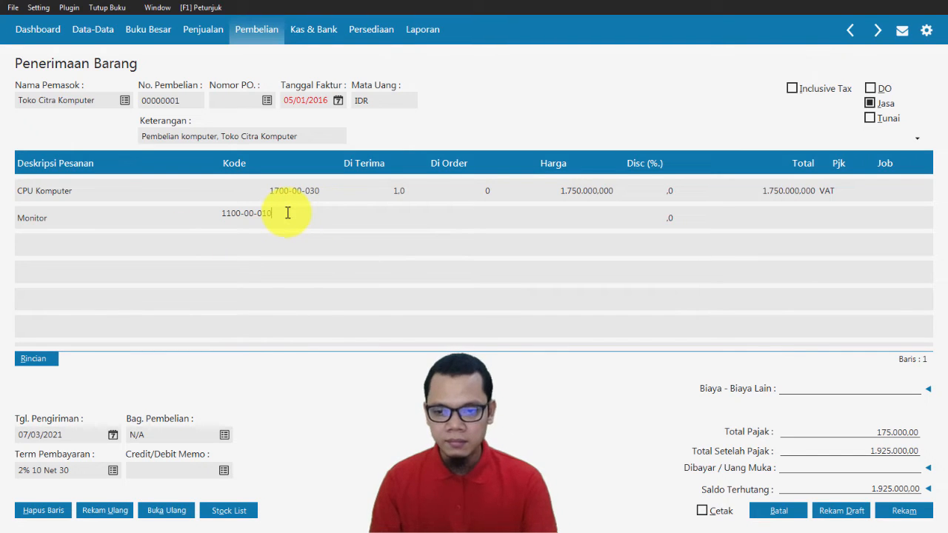
pyautogui.write('d')
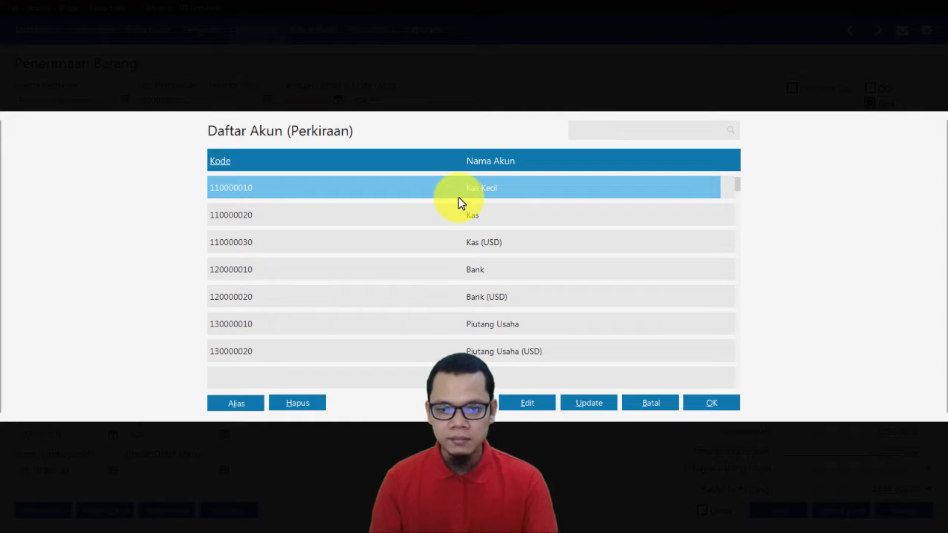
pyautogui.press('Down')
pyautogui.press('Down')
pyautogui.press('Down')
pyautogui.press('Down')
pyautogui.press('Down')
pyautogui.press('Down')
pyautogui.press('Down')
pyautogui.press('Down')
pyautogui.press('Down')
pyautogui.press('Down')
pyautogui.press('Down')
pyautogui.press('Down')
pyautogui.press('Down')
pyautogui.press('Down')
pyautogui.press('Down')
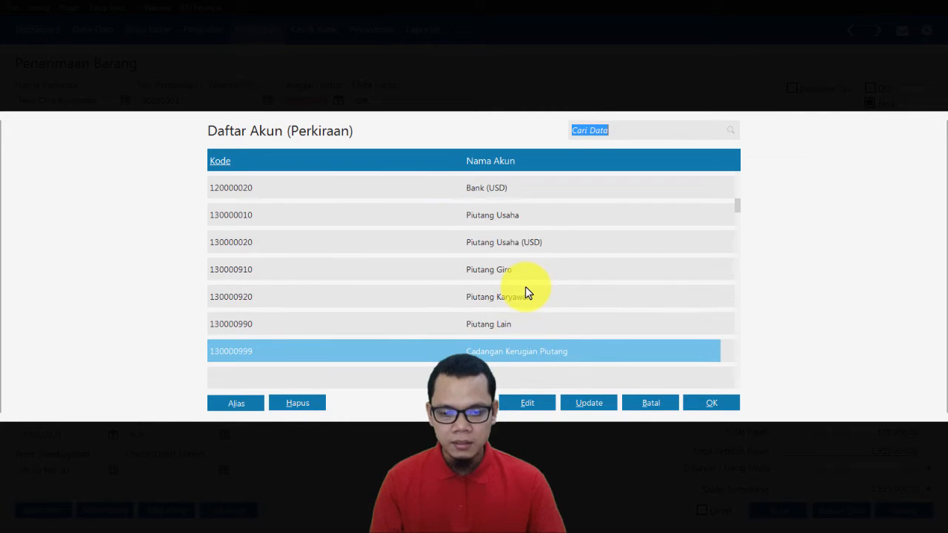
pyautogui.press('Down')
pyautogui.press('Down')
pyautogui.press('Down')
pyautogui.press('Down')
pyautogui.press('Down')
pyautogui.press('Down')
pyautogui.press('Down')
pyautogui.press('Down')
pyautogui.press('Down')
pyautogui.press('Down')
pyautogui.press('Down')
pyautogui.press('Down')
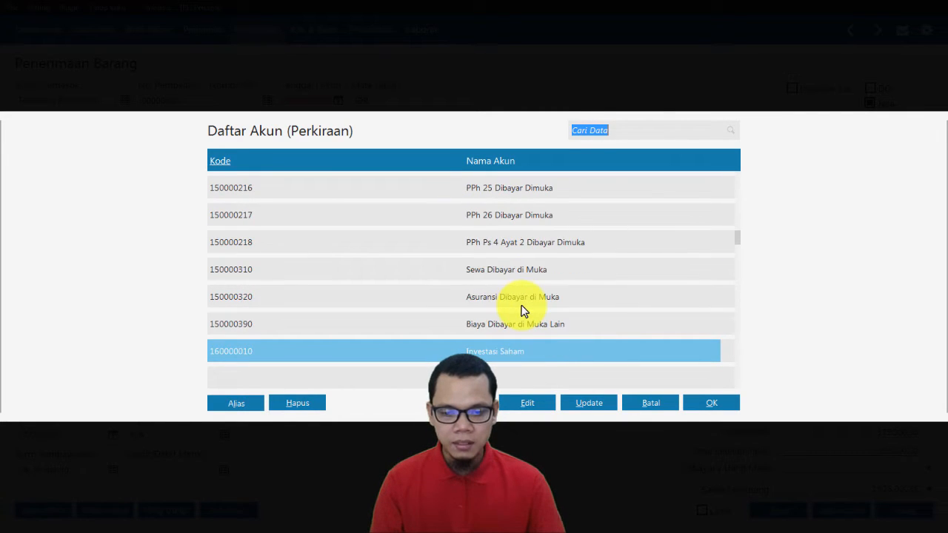
pyautogui.press('Down')
pyautogui.press('Down')
pyautogui.press('Down')
pyautogui.press('Down')
pyautogui.press('Down')
pyautogui.press('Down')
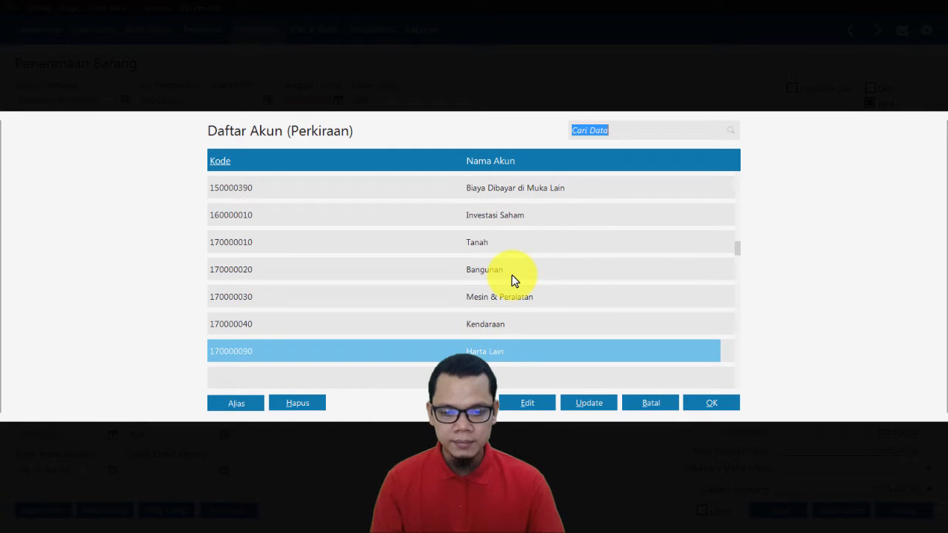
pyautogui.doubleClick(516, 213)
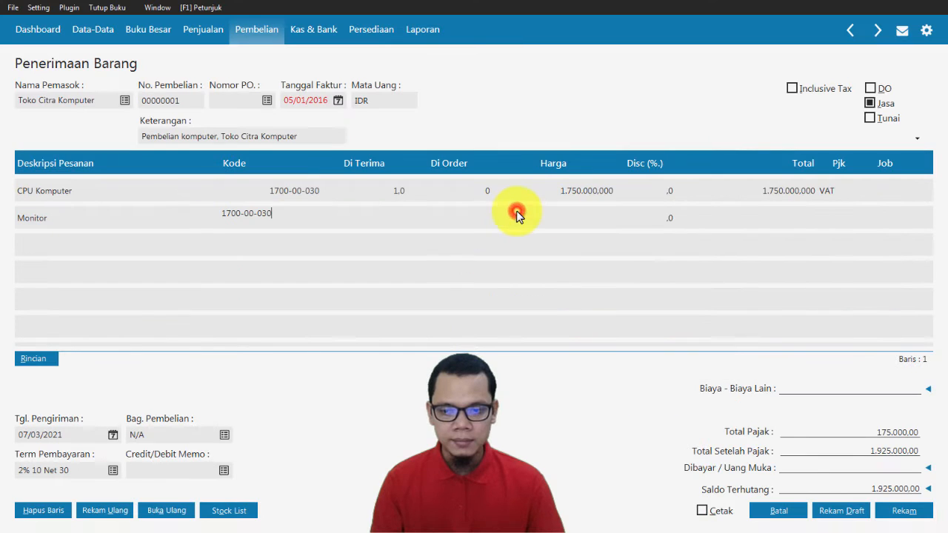
# Set the Monitor line's received quantity to 1 and its Harga to 350000, checking the price on the invoice slide.
pyautogui.click(400, 216)
pyautogui.write('1')
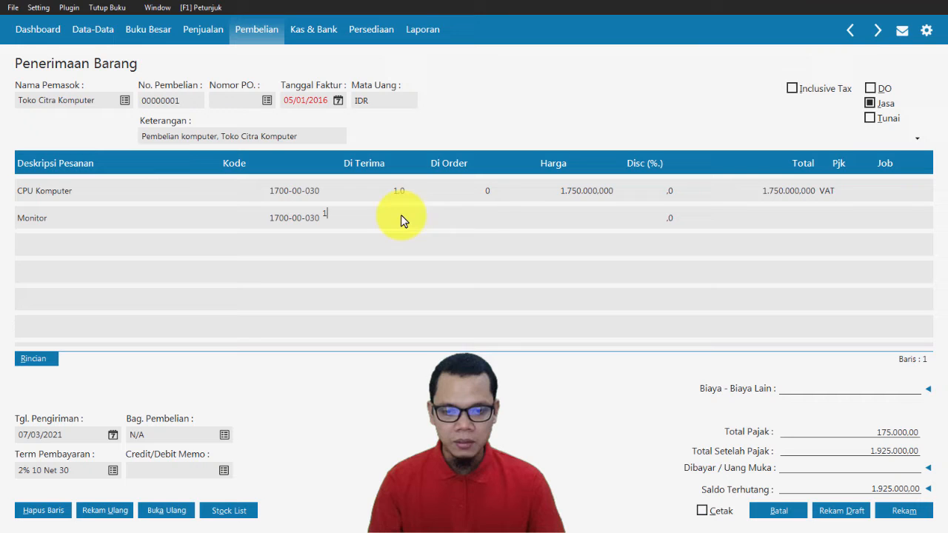
pyautogui.click(499, 219)
pyautogui.hotkey('alt', 'Tab')
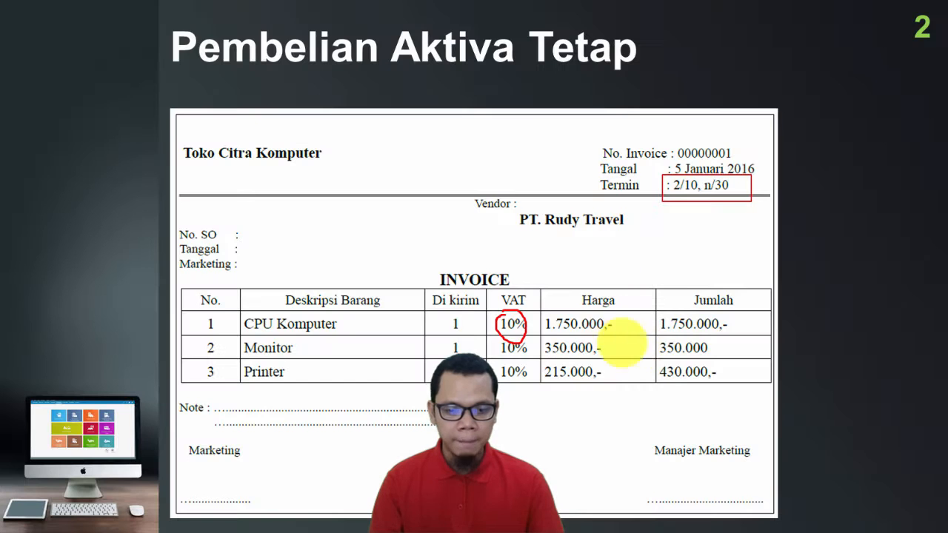
pyautogui.hotkey('alt', 'Tab')
pyautogui.write('35')
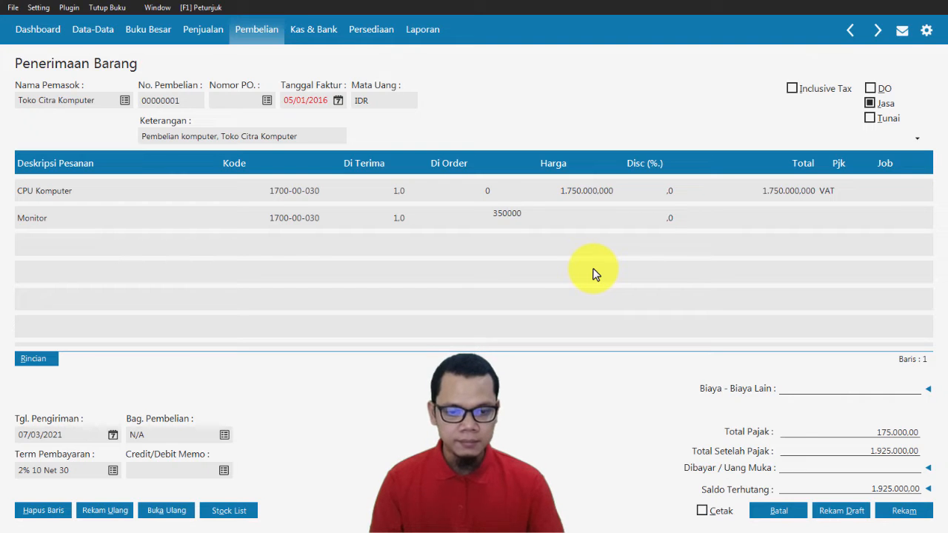
pyautogui.write('0.000')
pyautogui.press('Tab')
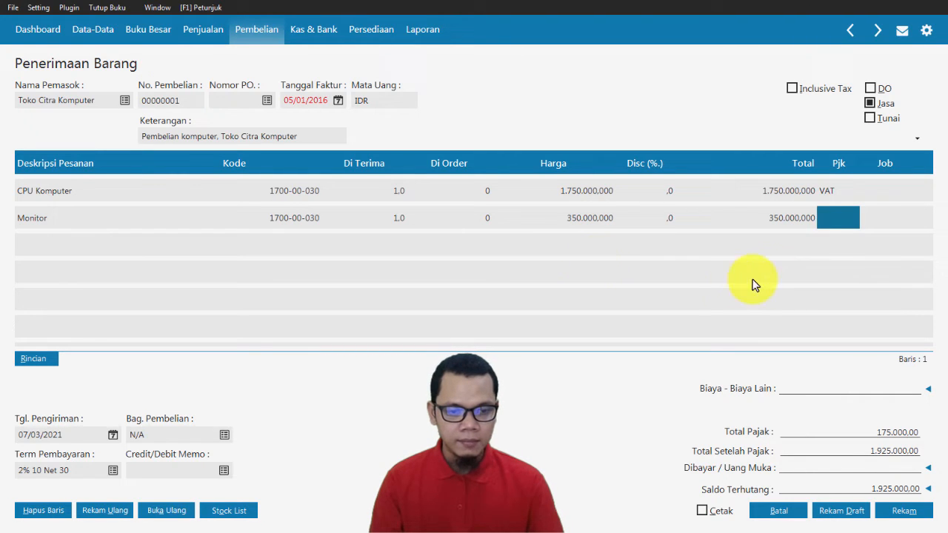
# Set the Monitor line's tax to VAT and commit the line, starting a third one beneath it.
pyautogui.doubleClick(831, 220)
pyautogui.doubleClick(508, 217)
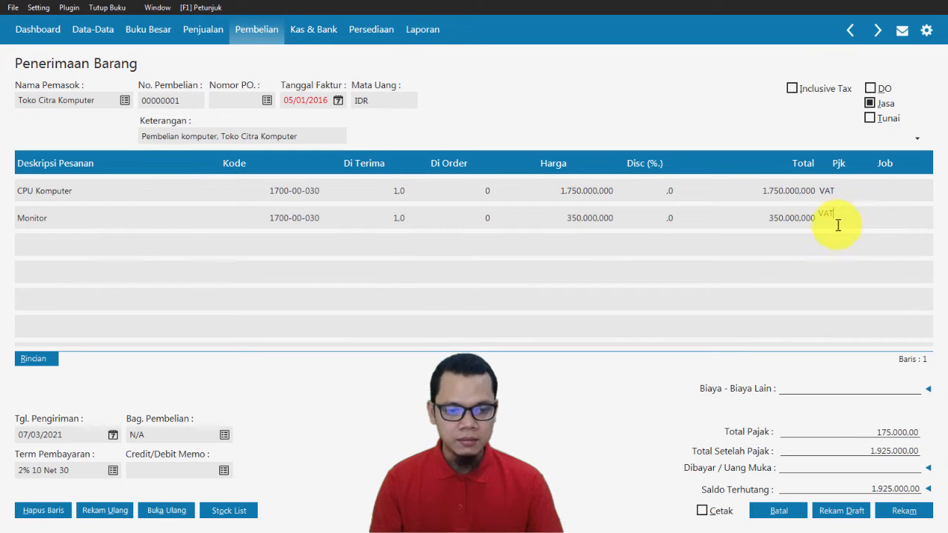
pyautogui.press('Tab')
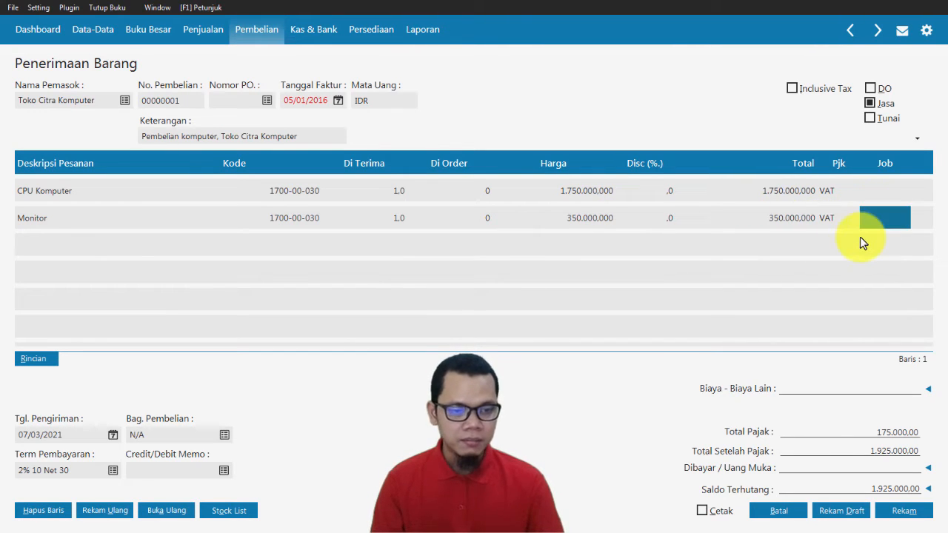
pyautogui.press('Tab')
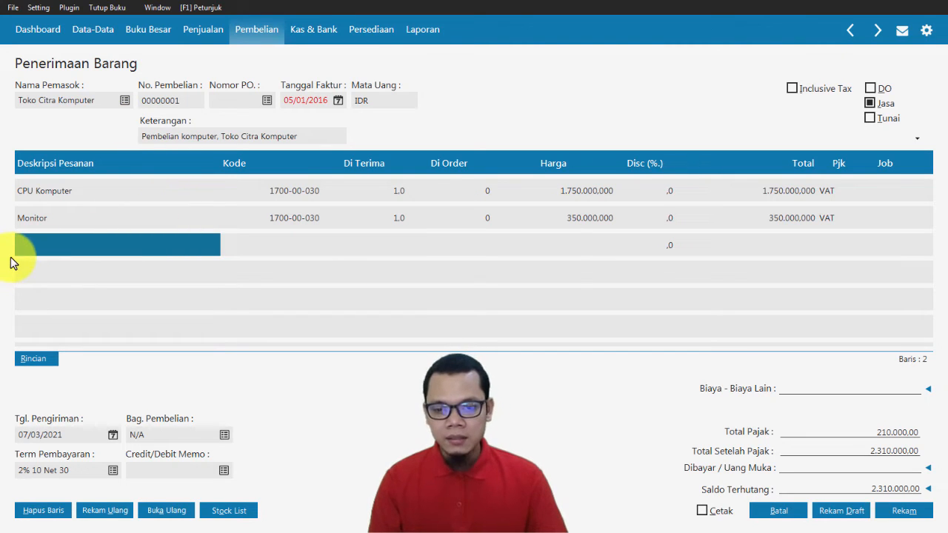
# Check the third item on the invoice slide, then enter Printer as its description with account 1700-00-030 (Mesin & Peralatan).
pyautogui.hotkey('alt', 'Tab')
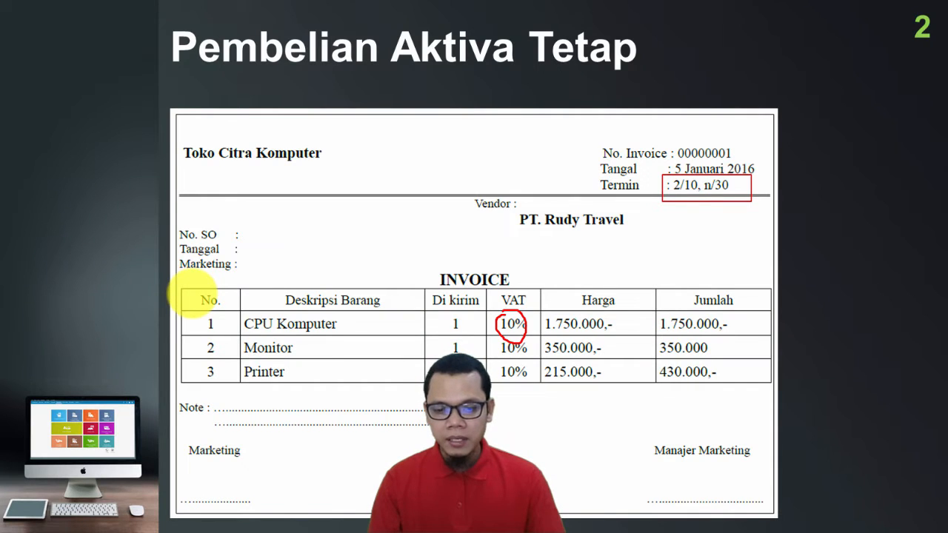
pyautogui.hotkey('alt', 'Tab')
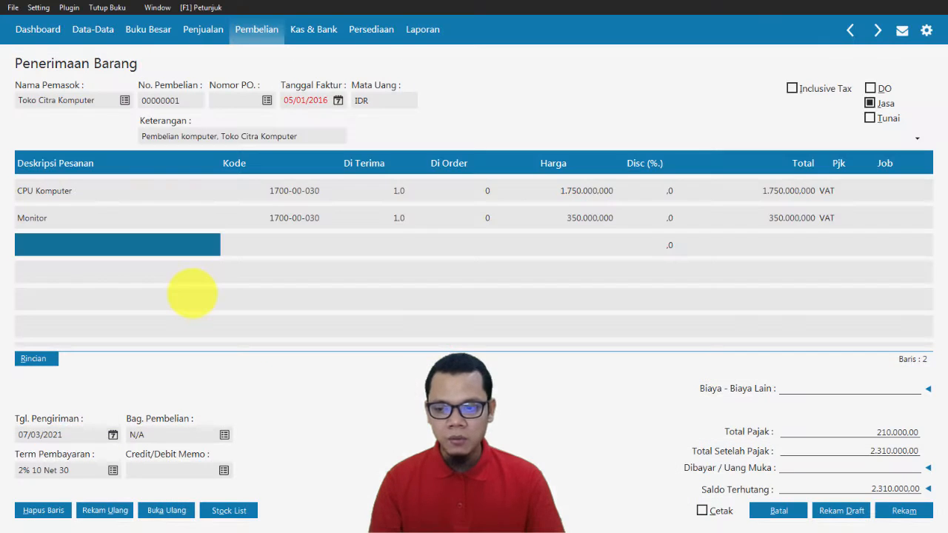
pyautogui.write('PR')
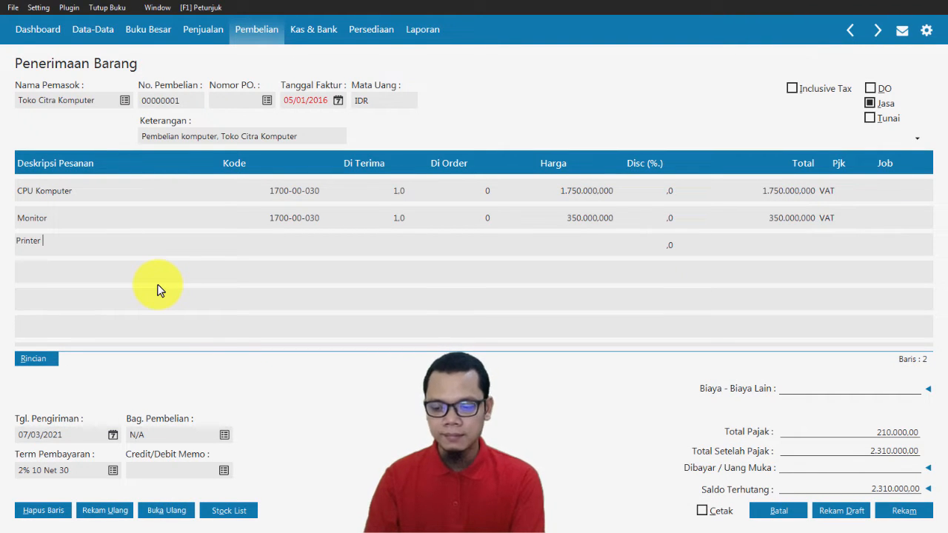
pyautogui.press('Tab')
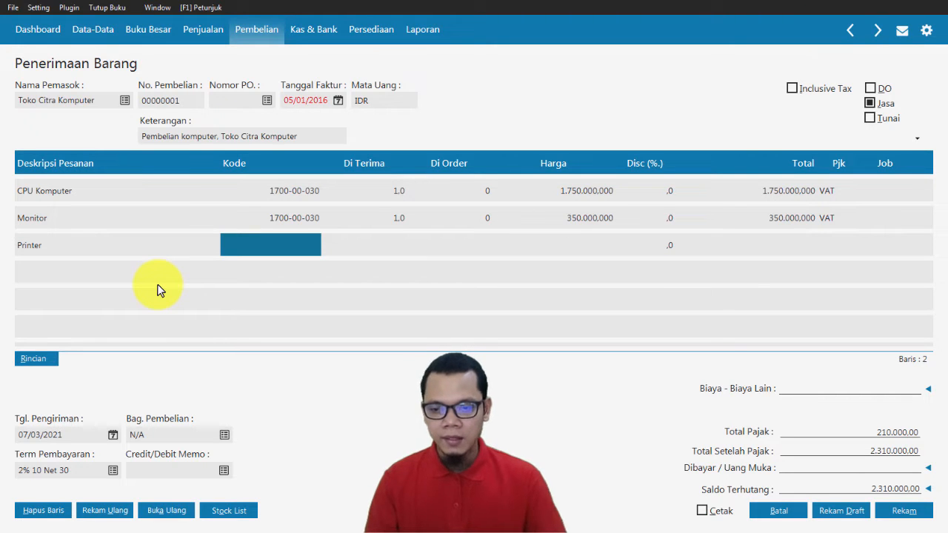
pyautogui.doubleClick(273, 254)
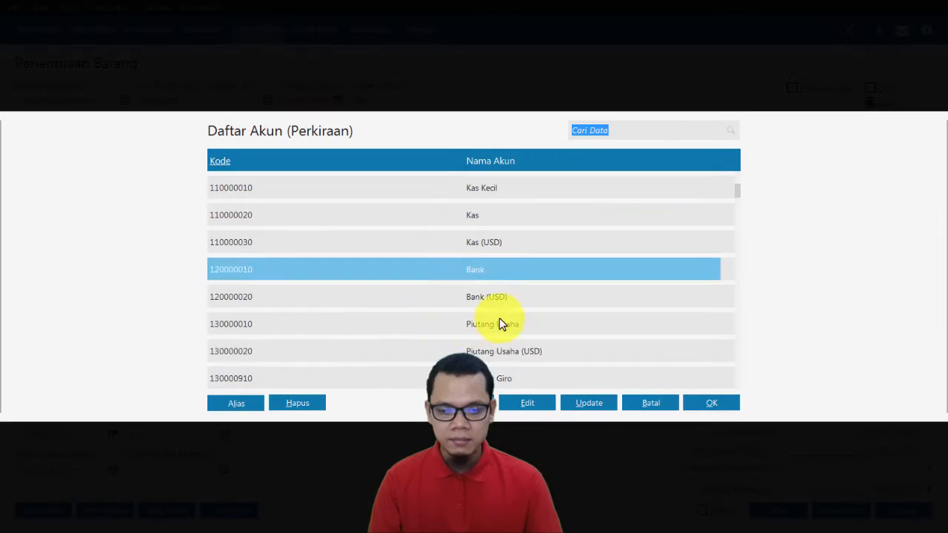
pyautogui.press('Down')
pyautogui.press('Down')
pyautogui.press('Down')
pyautogui.press('Down')
pyautogui.press('Down')
pyautogui.press('Down')
pyautogui.press('Down')
pyautogui.press('Down')
pyautogui.press('Down')
pyautogui.press('Down')
pyautogui.press('Down')
pyautogui.press('Down')
pyautogui.press('Down')
pyautogui.press('Down')
pyautogui.press('Down')
pyautogui.press('Down')
pyautogui.press('Down')
pyautogui.press('Down')
pyautogui.press('Down')
pyautogui.press('Down')
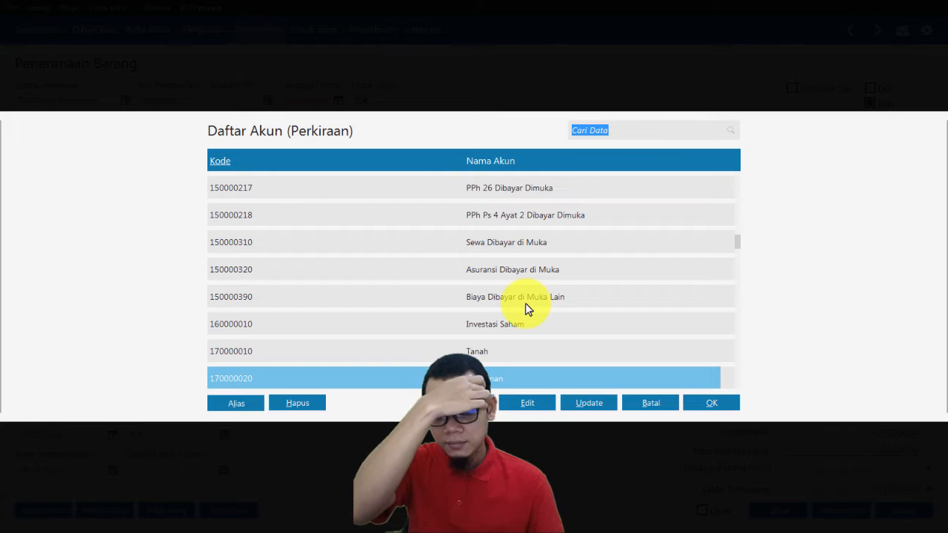
pyautogui.press('Down')
pyautogui.press('Down')
pyautogui.press('Down')
pyautogui.press('Down')
pyautogui.press('Down')
pyautogui.press('Down')
pyautogui.press('Down')
pyautogui.doubleClick(514, 248)
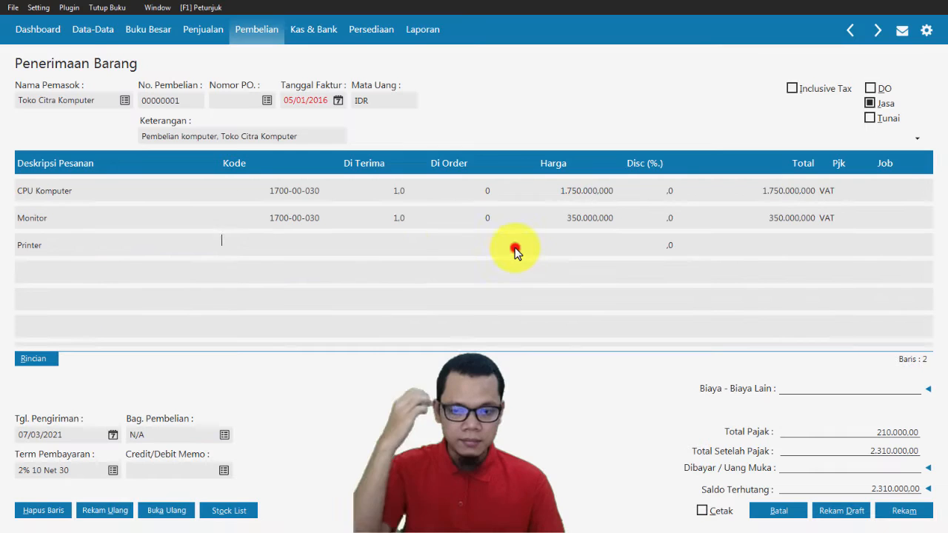
# Set the Printer line's received quantity to 2 and its Harga to 215000, checking the price on the invoice slide.
pyautogui.click(395, 245)
pyautogui.write('2')
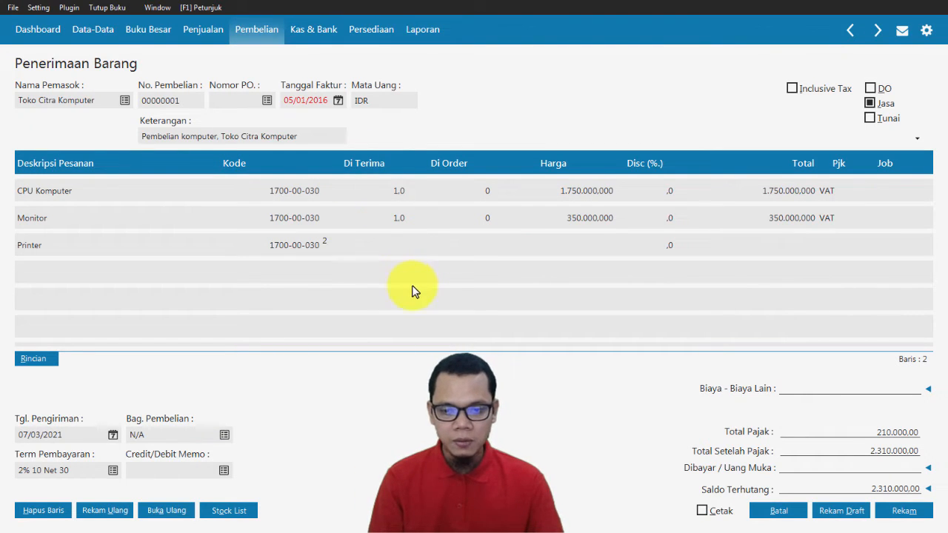
pyautogui.press('Tab')
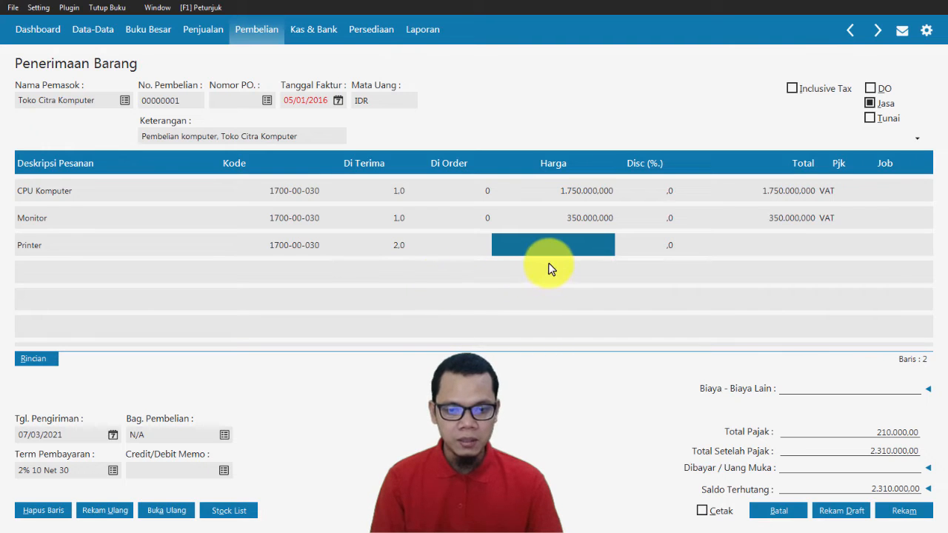
pyautogui.hotkey('alt', 'Tab')
pyautogui.hotkey('alt', 'Tab')
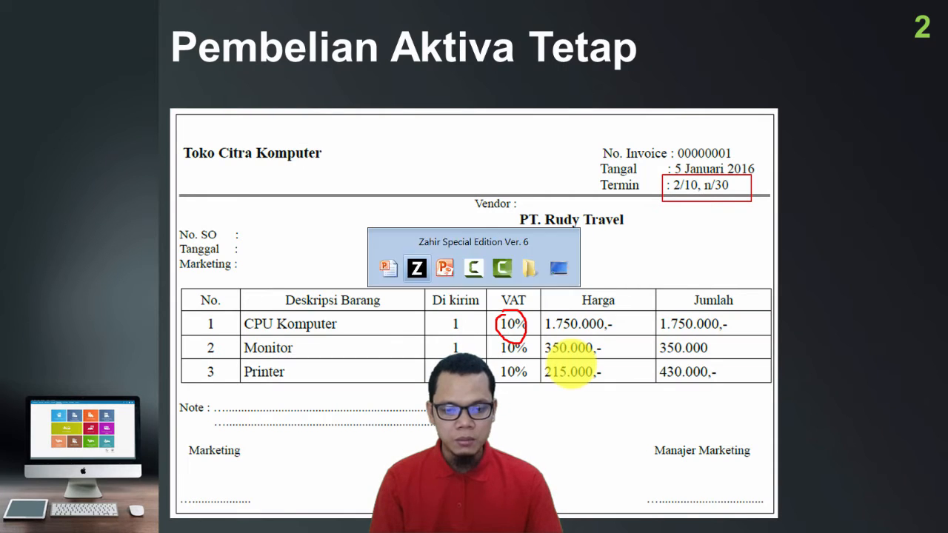
pyautogui.write('215000')
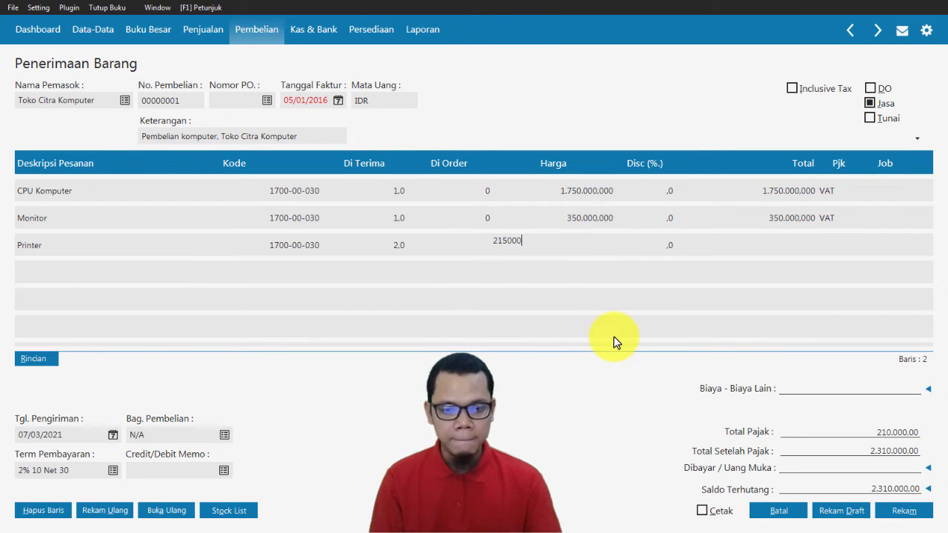
pyautogui.press('Tab')
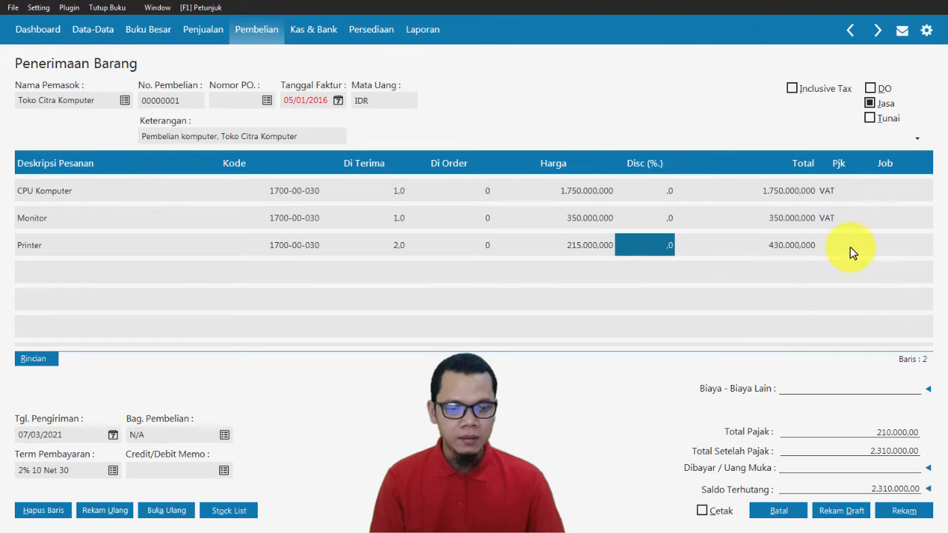
# Set the Printer line's tax to VAT and record the completed purchase invoice, leaving the new blank form.
pyautogui.press('Tab')
pyautogui.click(827, 245)
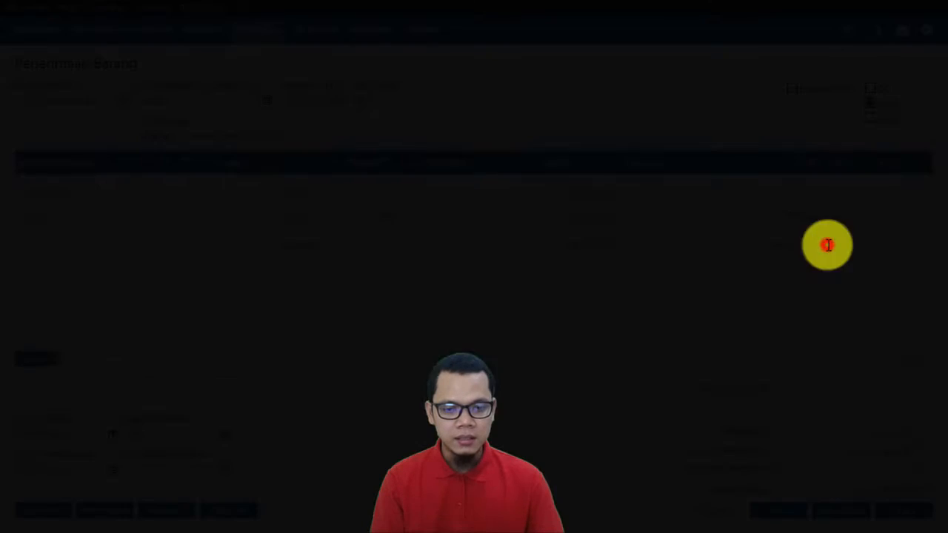
pyautogui.doubleClick(476, 214)
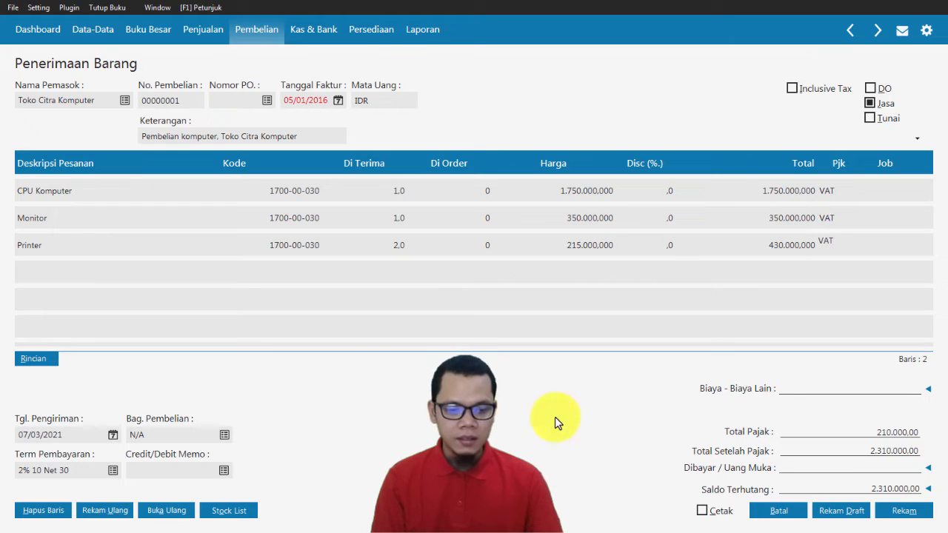
pyautogui.click(899, 511)
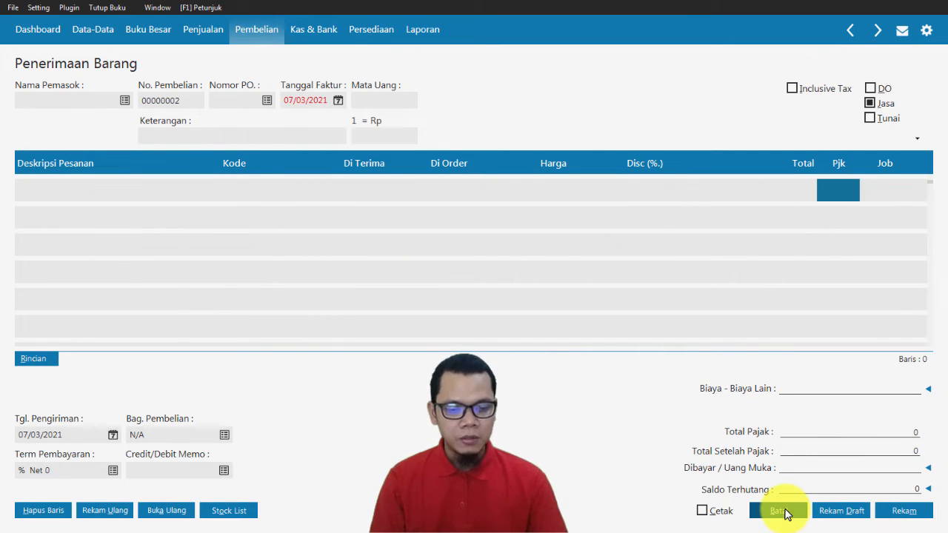
pyautogui.click(779, 511)
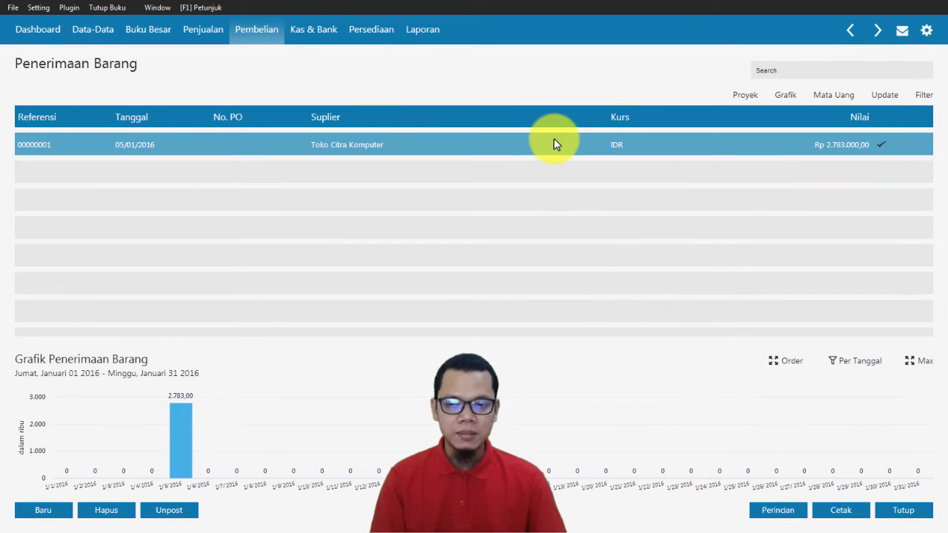
# Review the Jurnal Voucher of the recorded Toko Citra Komputer purchase, including its debit and credit accounts, and close it.
pyautogui.rightClick(555, 142)
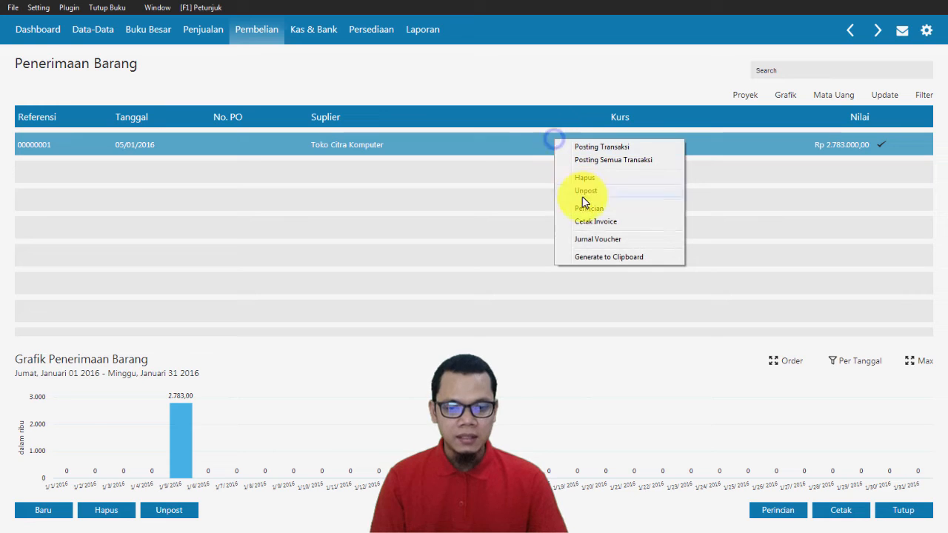
pyautogui.rightClick(493, 143)
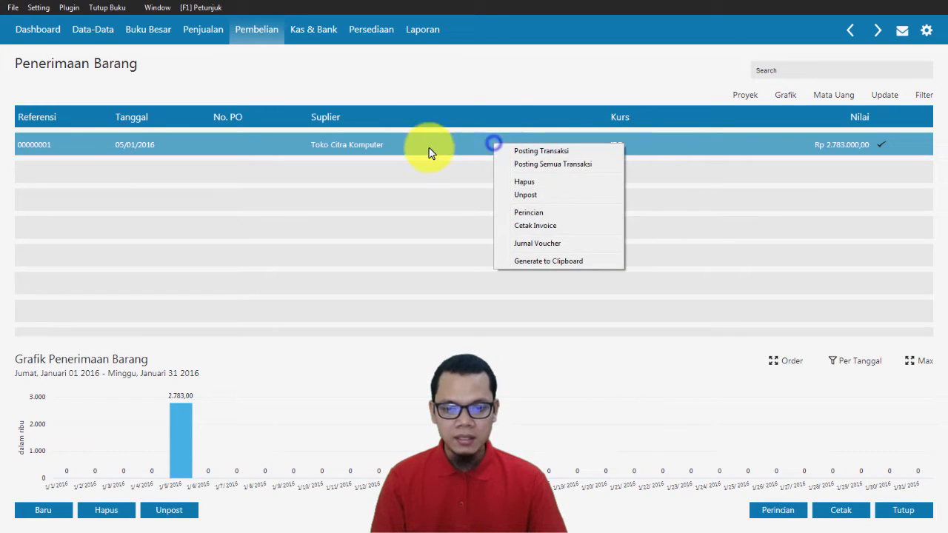
pyautogui.click(538, 244)
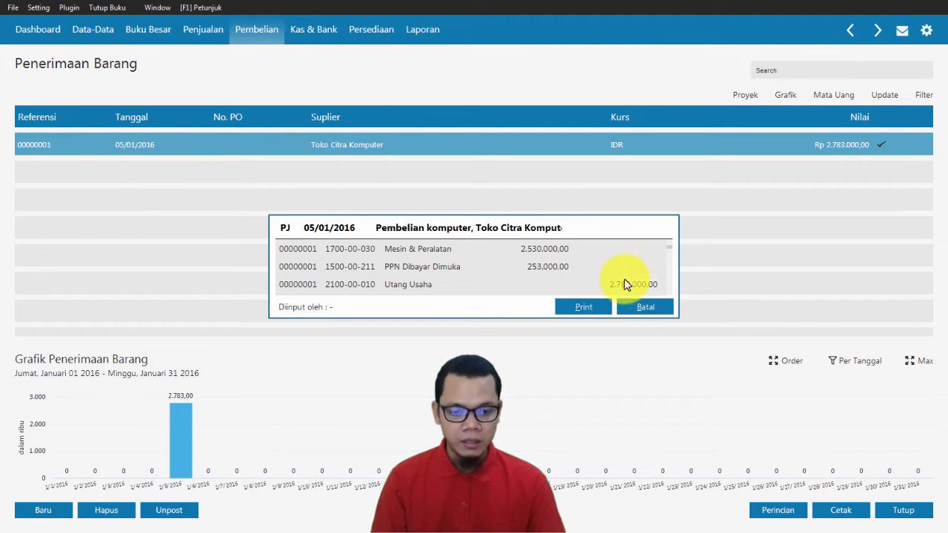
pyautogui.click(644, 308)
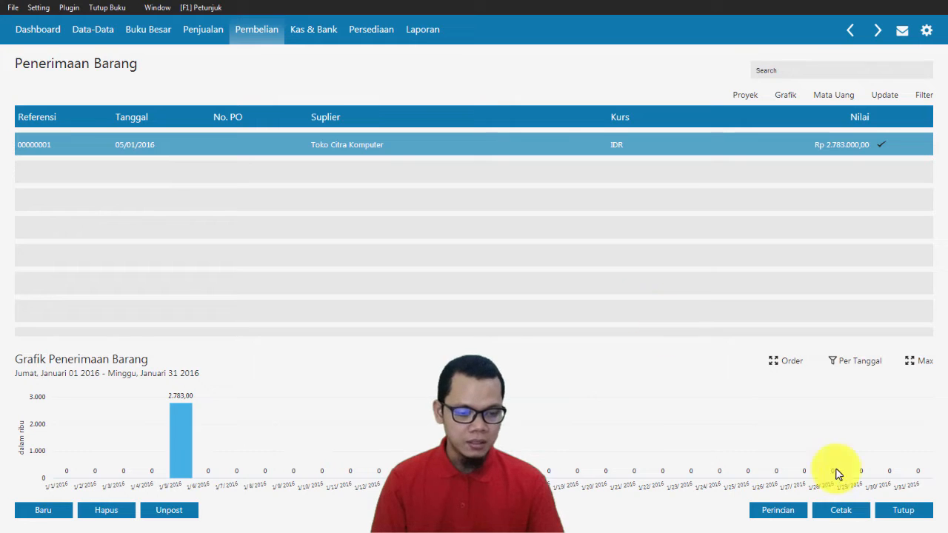
# Close the Penerimaan Barang list and switch to the PowerPoint slide show for the next transaction.
pyautogui.click(907, 510)
pyautogui.hotkey('alt', 'Tab')
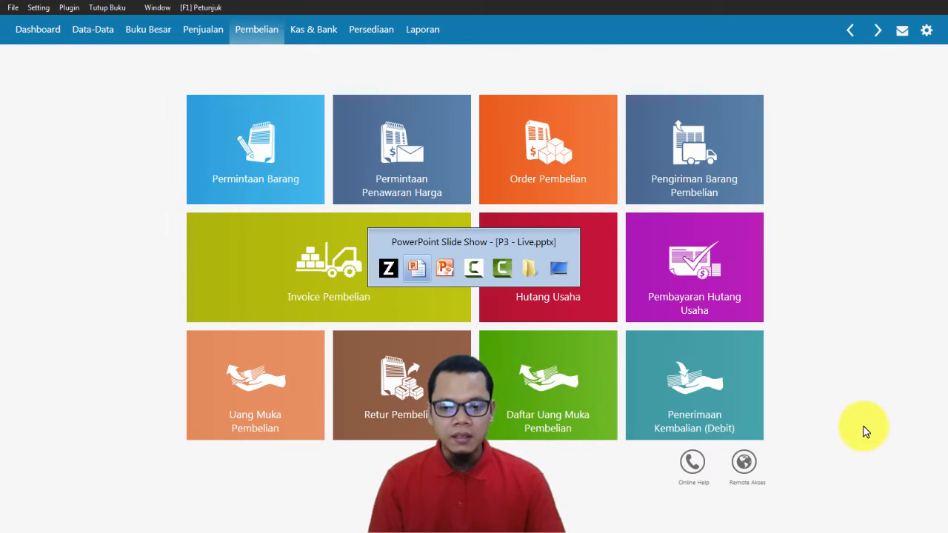
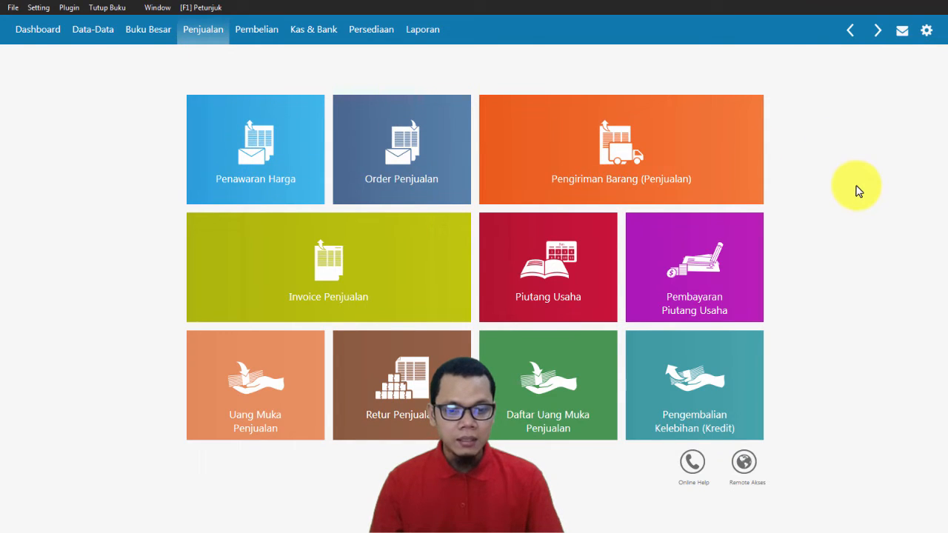
# Start a new payment in Pembayaran Piutang Usaha under Penjualan and choose PT Sinar Abadi as the payer.
pyautogui.moveTo(721, 298)
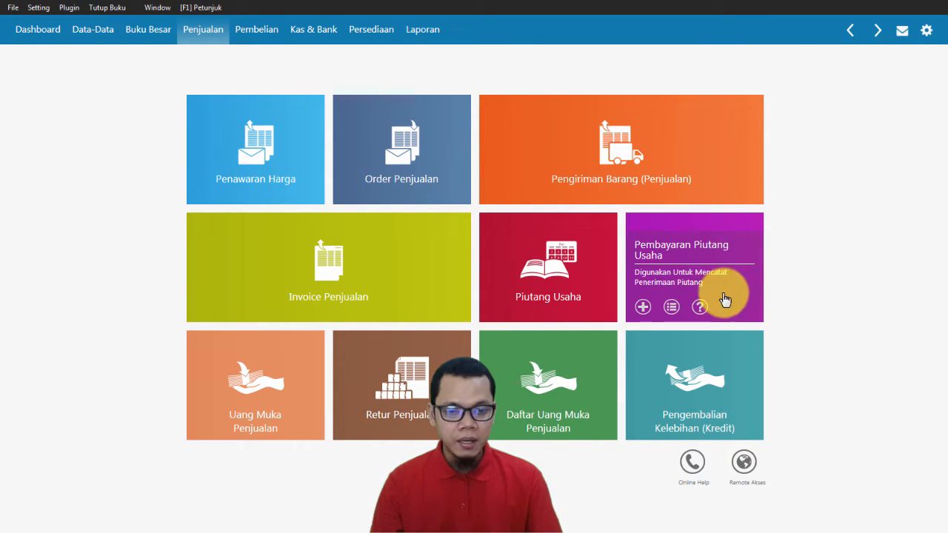
pyautogui.click(683, 284)
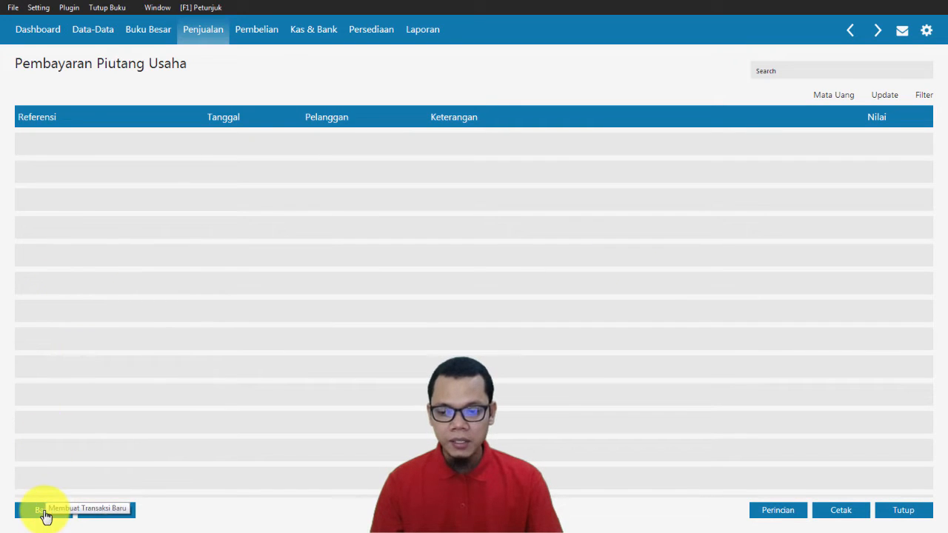
pyautogui.click(43, 511)
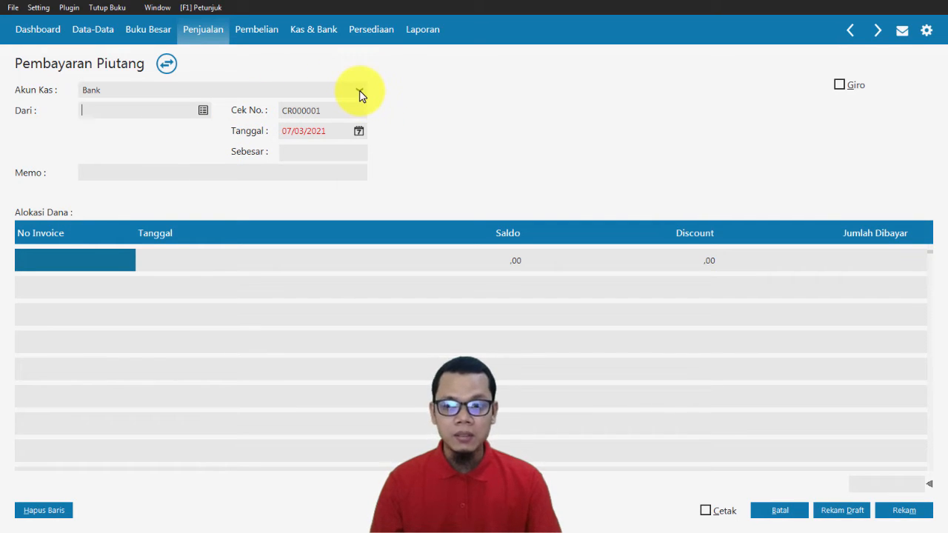
pyautogui.click(204, 111)
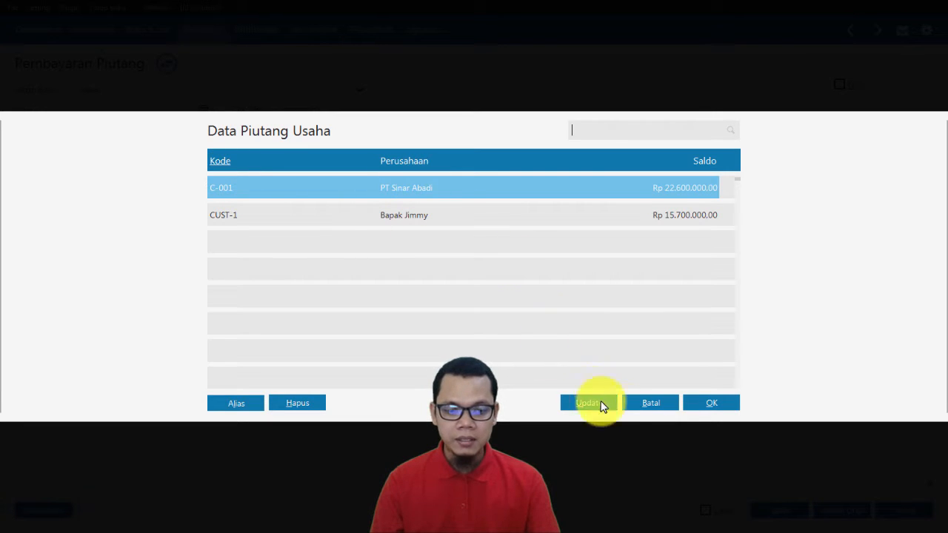
pyautogui.click(707, 400)
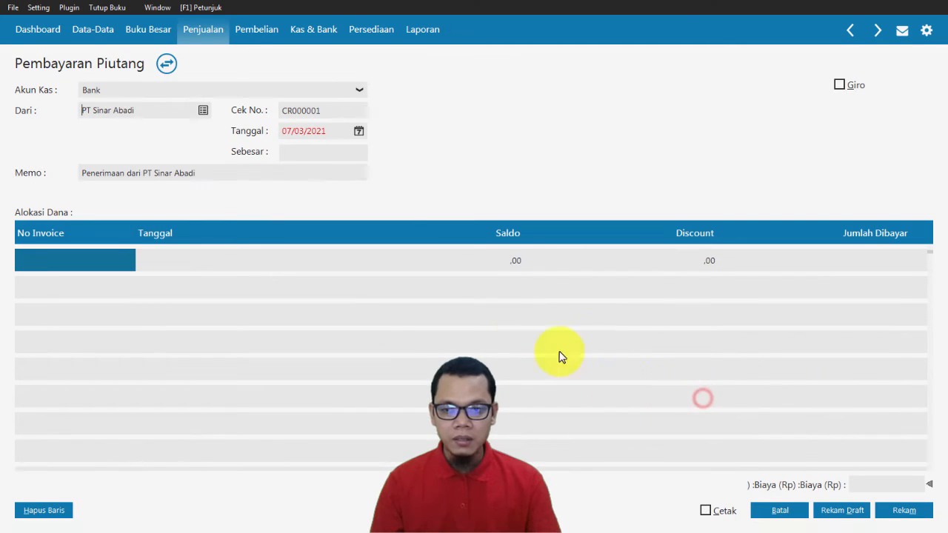
# Set the payment date to 06/01/2016 after checking the slide, and mark the payment as Giro.
pyautogui.click(332, 132)
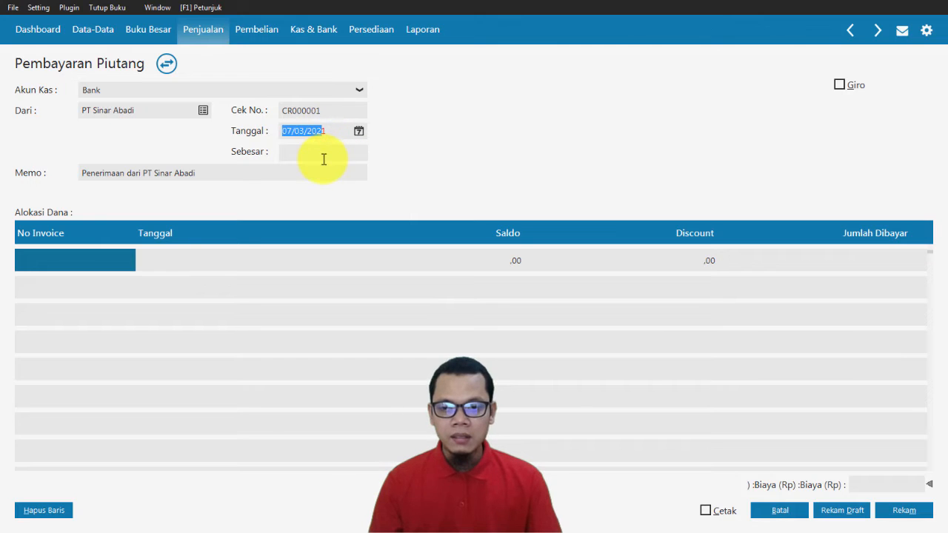
pyautogui.hotkey('alt', 'Tab')
pyautogui.hotkey('alt', 'Tab')
pyautogui.write('06')
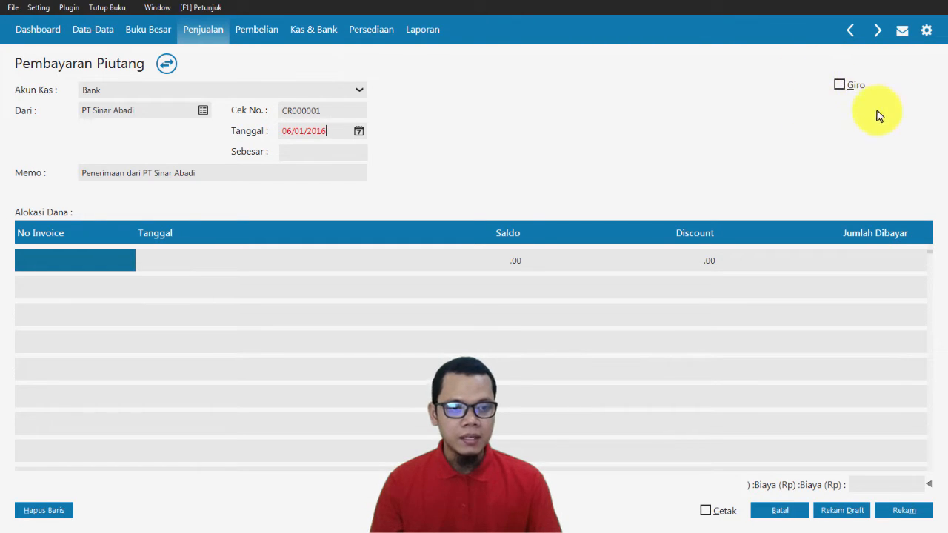
pyautogui.click(840, 85)
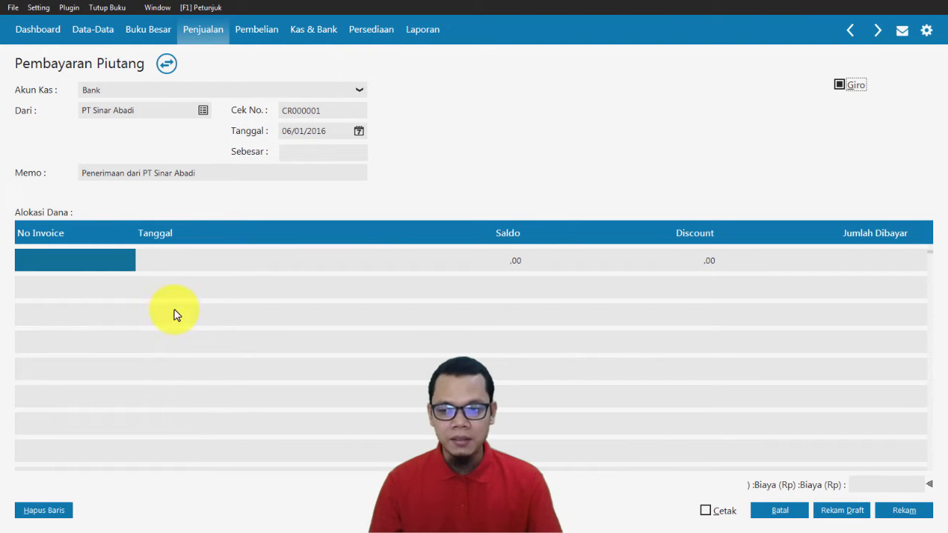
# Allocate the payment to invoice INV-001/347 and check the giro amount on the slide.
pyautogui.click(96, 261)
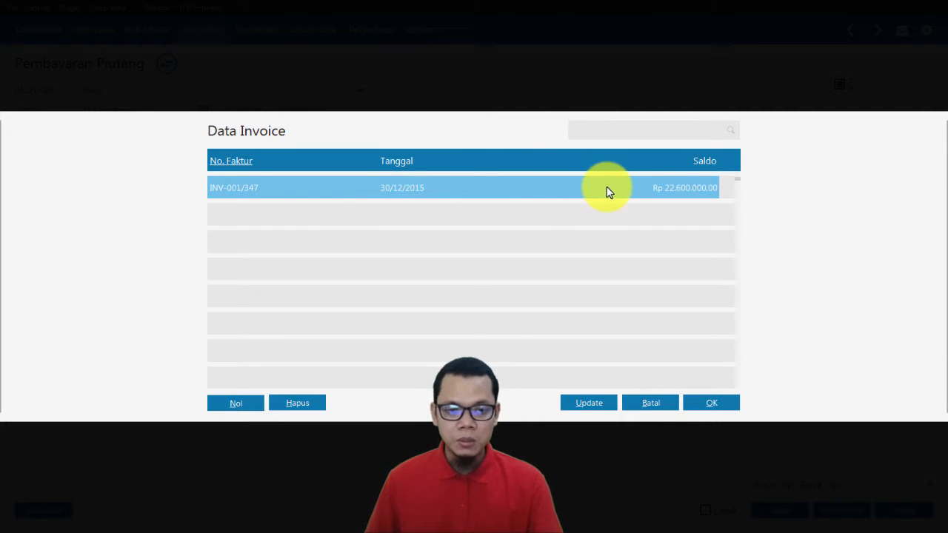
pyautogui.doubleClick(653, 188)
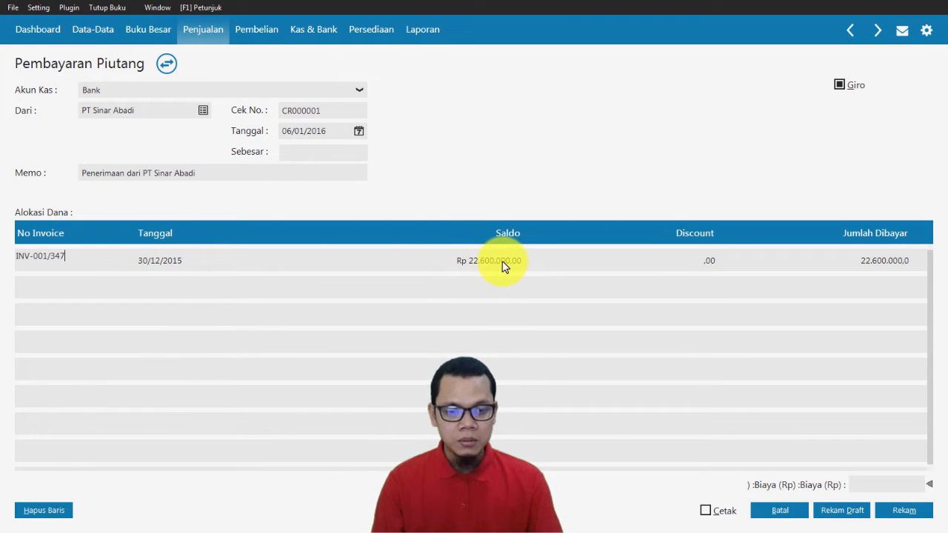
pyautogui.hotkey('alt', 'Tab')
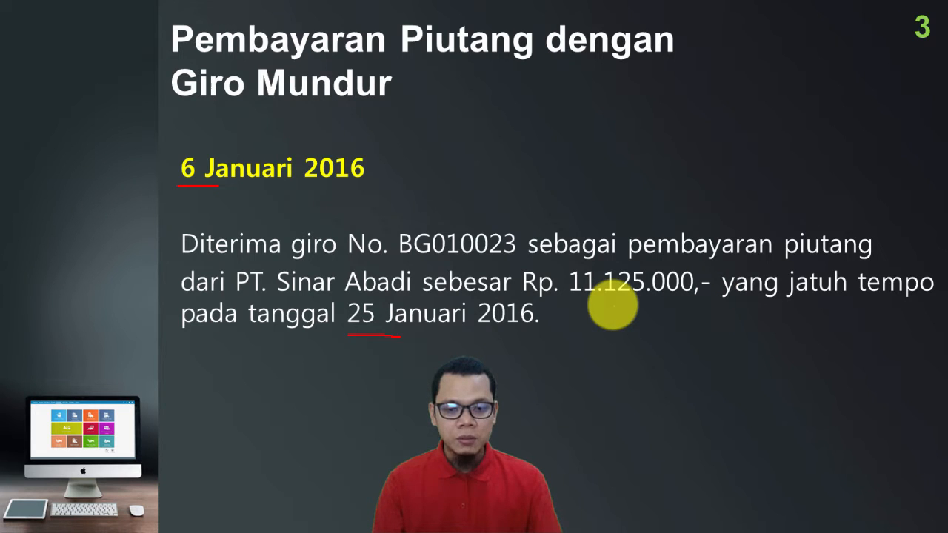
pyautogui.hotkey('alt', 'Tab')
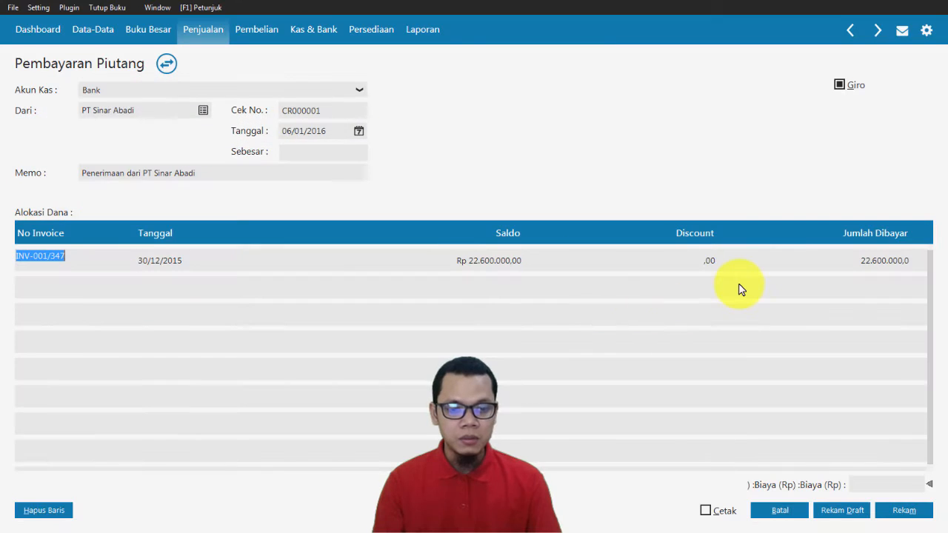
# Enter 111250000 as Jumlah Dibayar for invoice INV-001/347, rechecking the amount on the slide.
pyautogui.click(843, 263)
pyautogui.write('11')
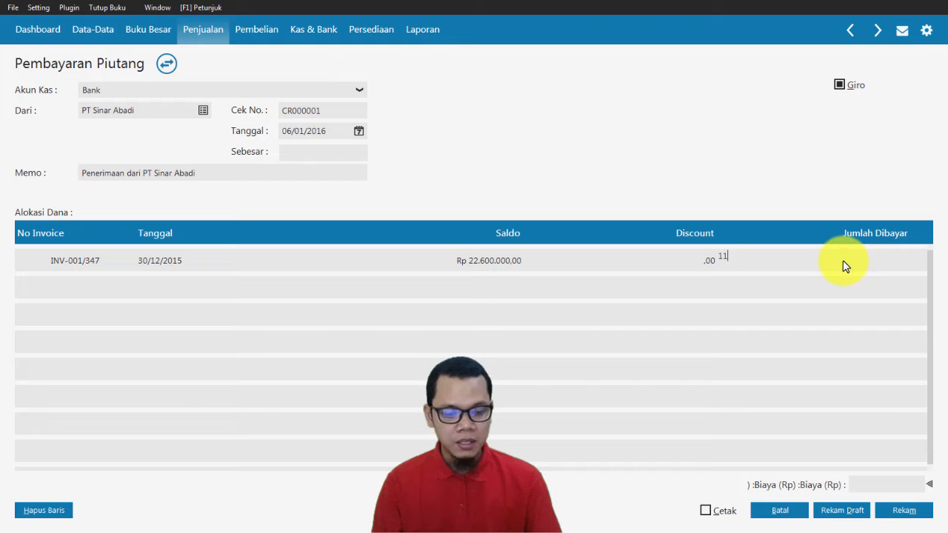
pyautogui.hotkey('alt', 'Tab')
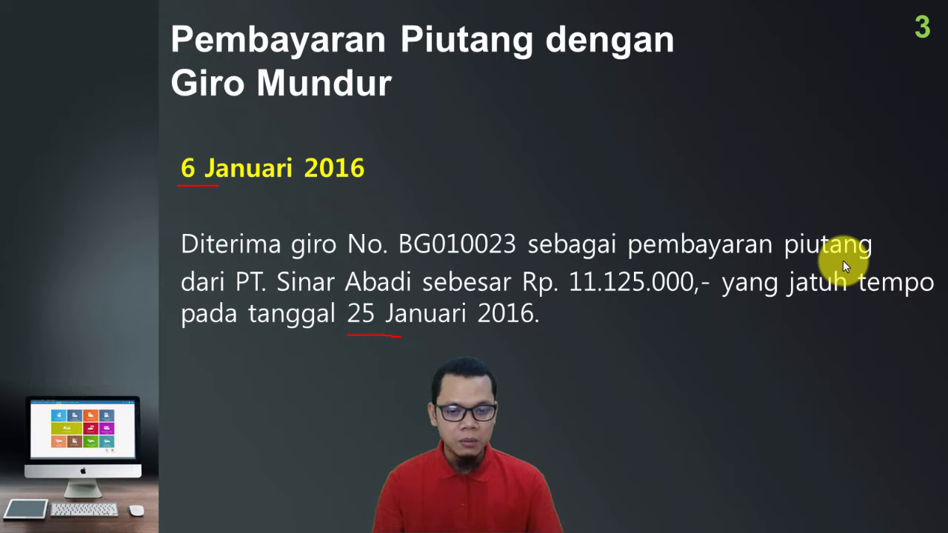
pyautogui.hotkey('alt', 'Tab')
pyautogui.press('BackSpace')
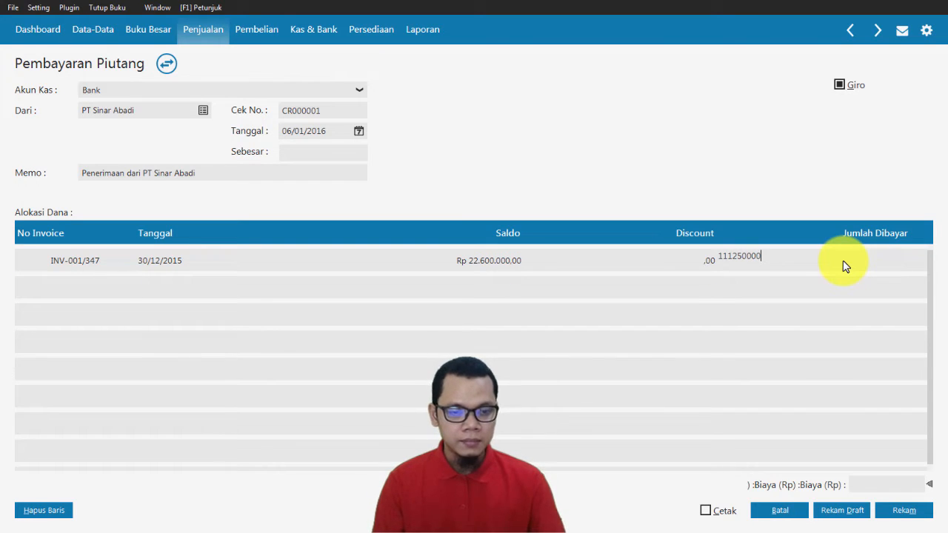
pyautogui.press('Return')
# Delete the empty second line from the Alokasi Dana table and confirm the deletion.
pyautogui.rightClick(102, 285)
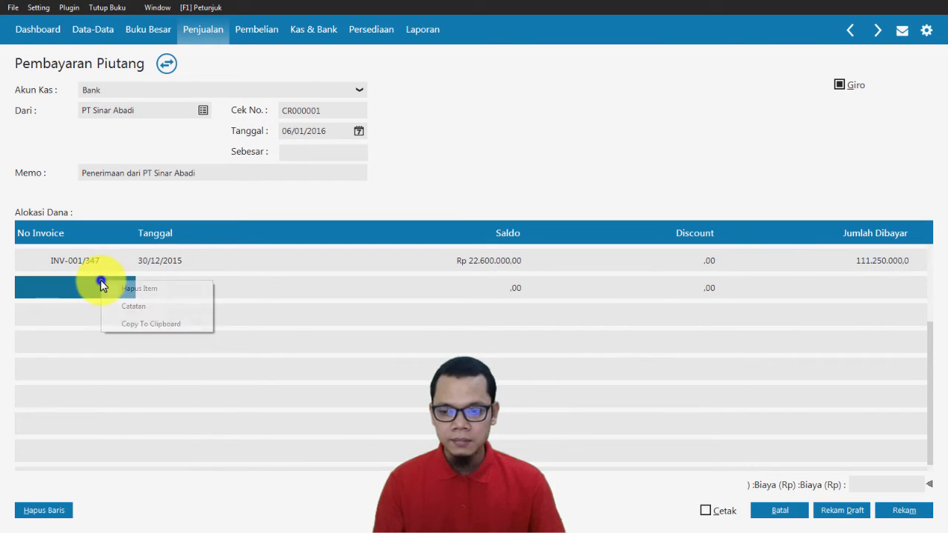
pyautogui.click(130, 289)
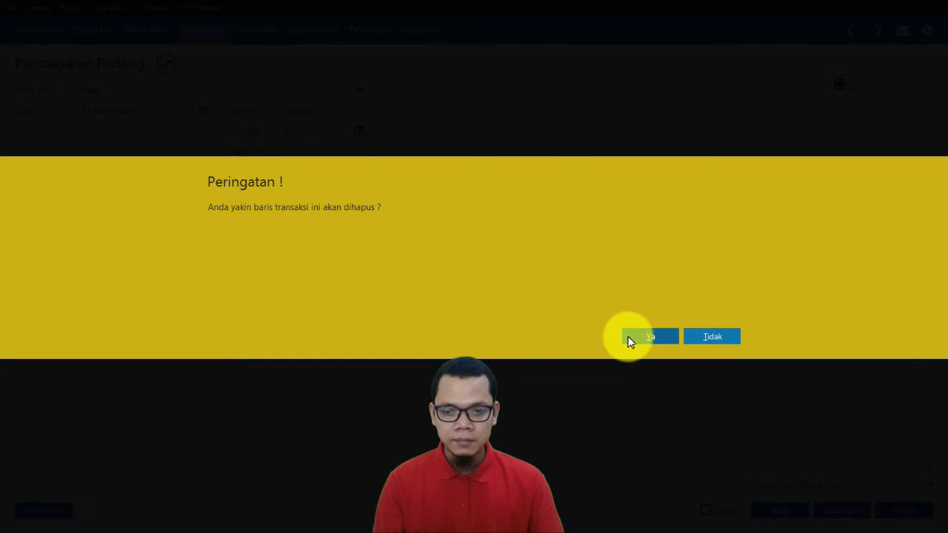
pyautogui.click(648, 337)
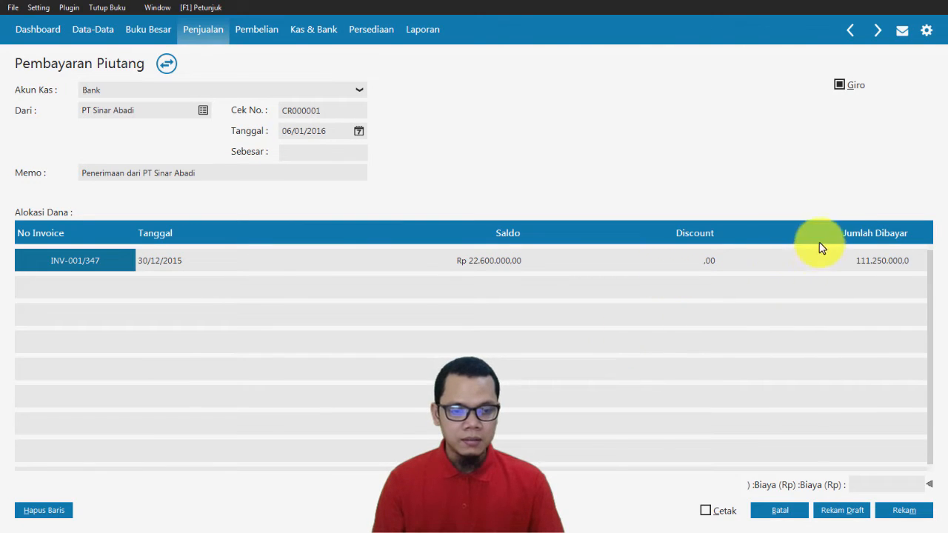
# Correct the Jumlah Dibayar of invoice INV-001/347 to 11125000.
pyautogui.click(878, 261)
pyautogui.click(878, 260)
pyautogui.click(762, 259)
pyautogui.press('BackSpace')
pyautogui.press('Return')
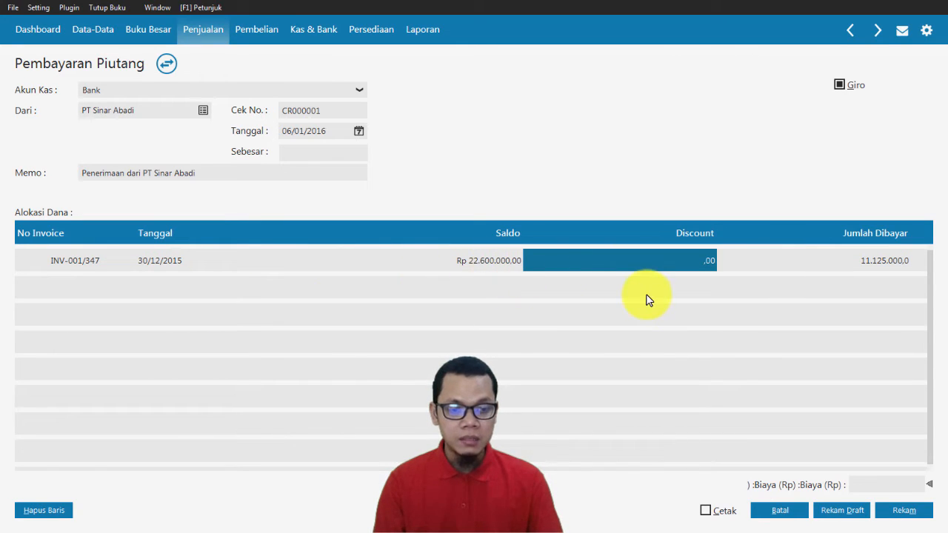
# Record the payment and enter BG010023 as Nomor Giro in the giro information, checking the number on the slide.
pyautogui.click(907, 511)
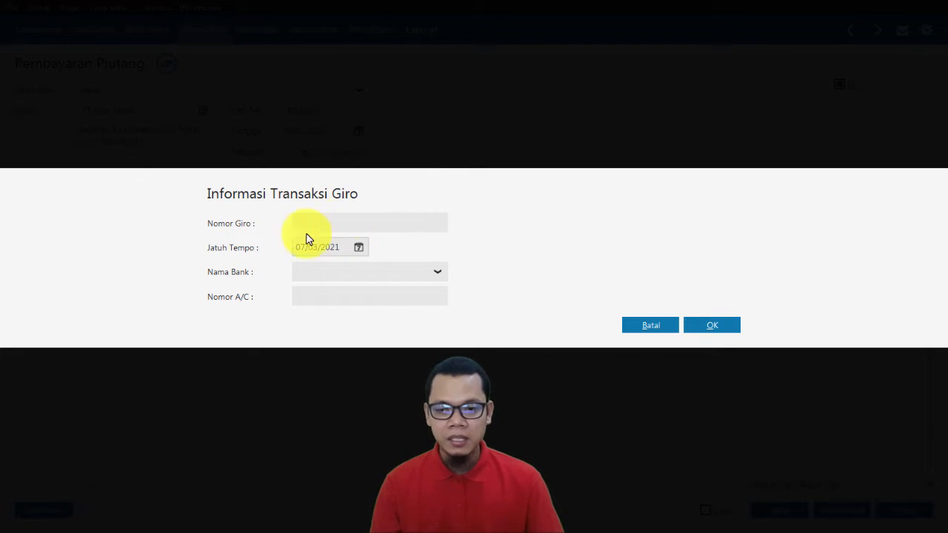
pyautogui.hotkey('alt', 'Tab')
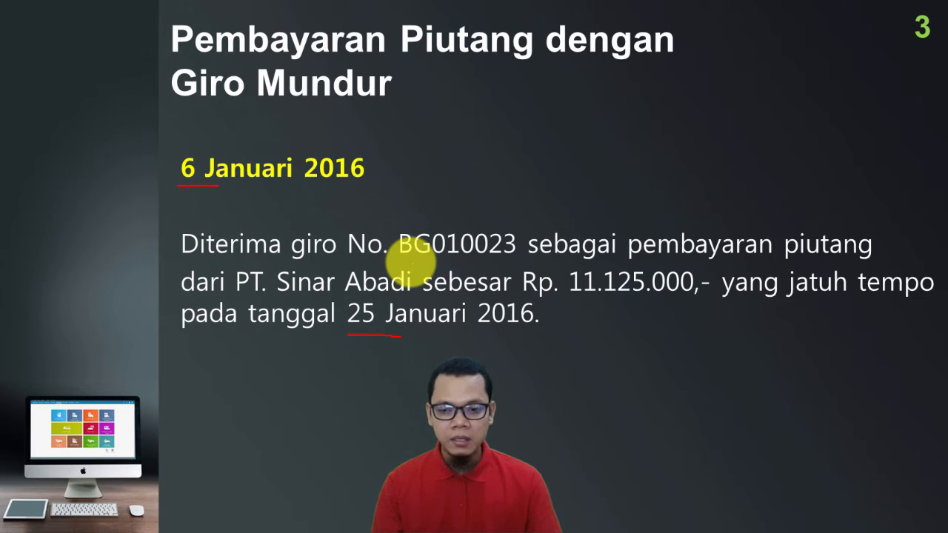
pyautogui.hotkey('alt', 'Tab')
pyautogui.hotkey('alt', 'Tab')
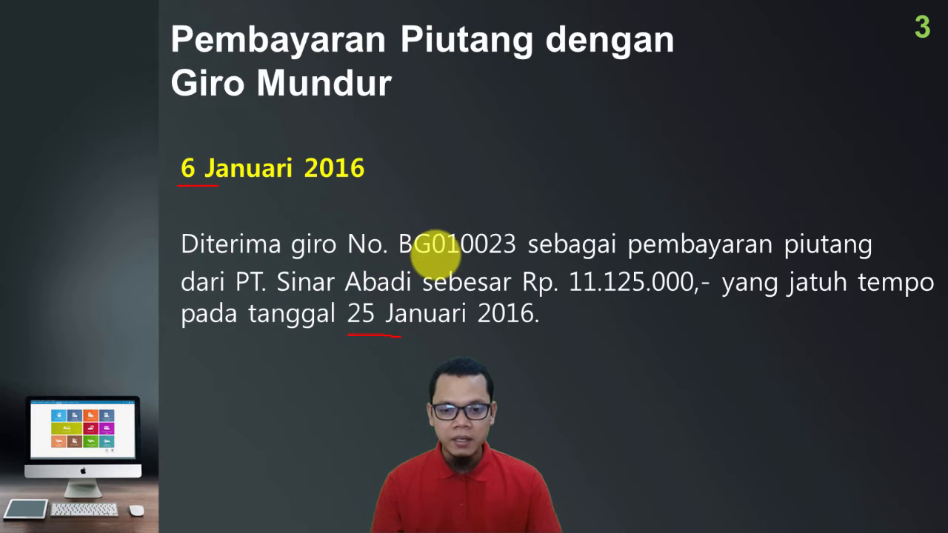
pyautogui.hotkey('alt', 'Tab')
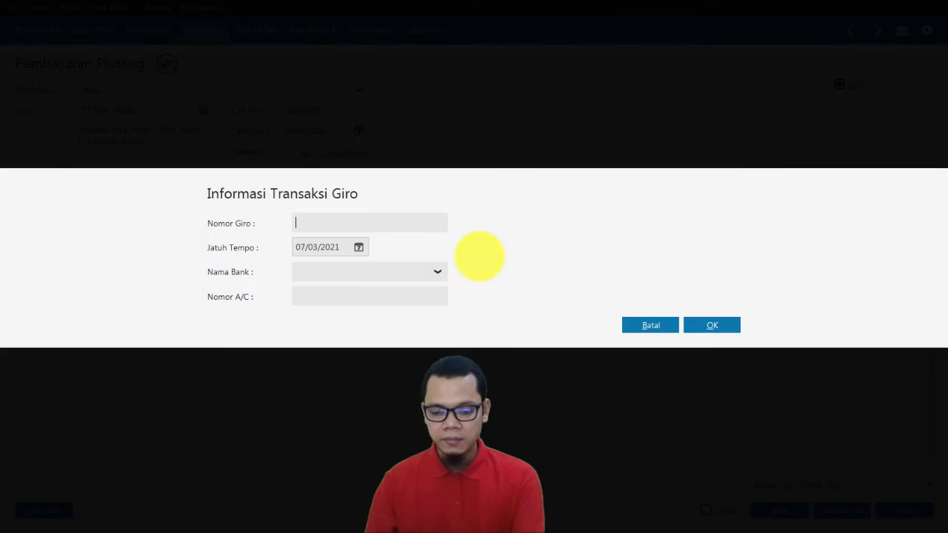
pyautogui.write('BG01')
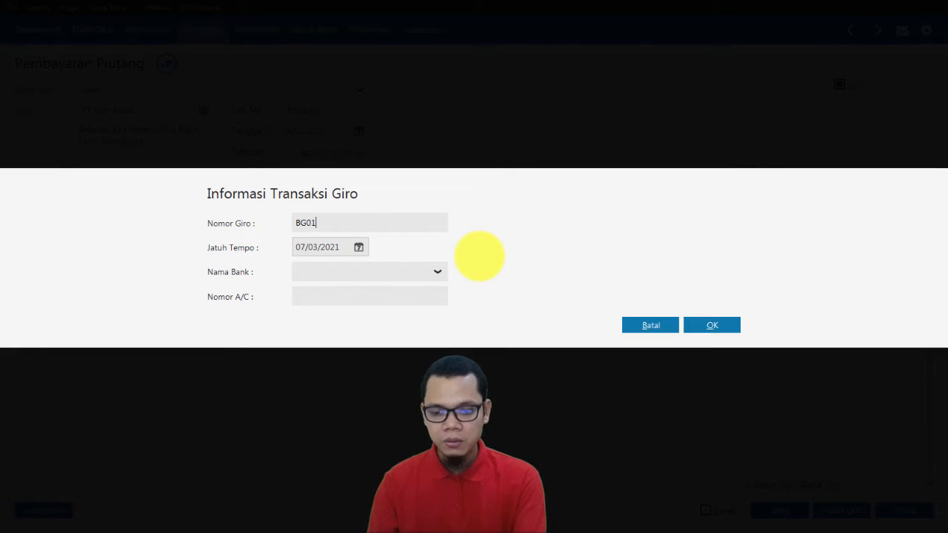
pyautogui.write('0023')
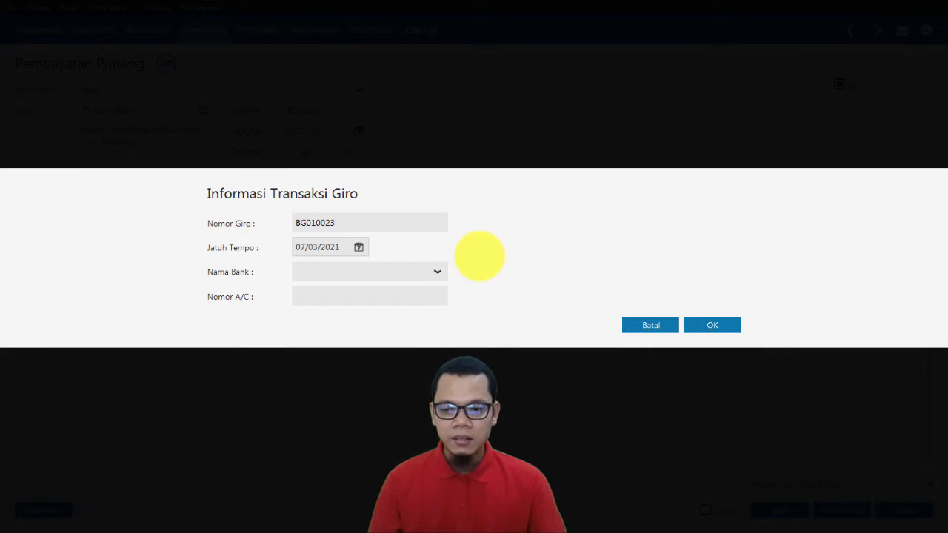
# Set the giro's Jatuh Tempo to 25/01/2016, leaving Nama Bank and Nomor A/C blank.
pyautogui.click(334, 251)
pyautogui.write('25/01')
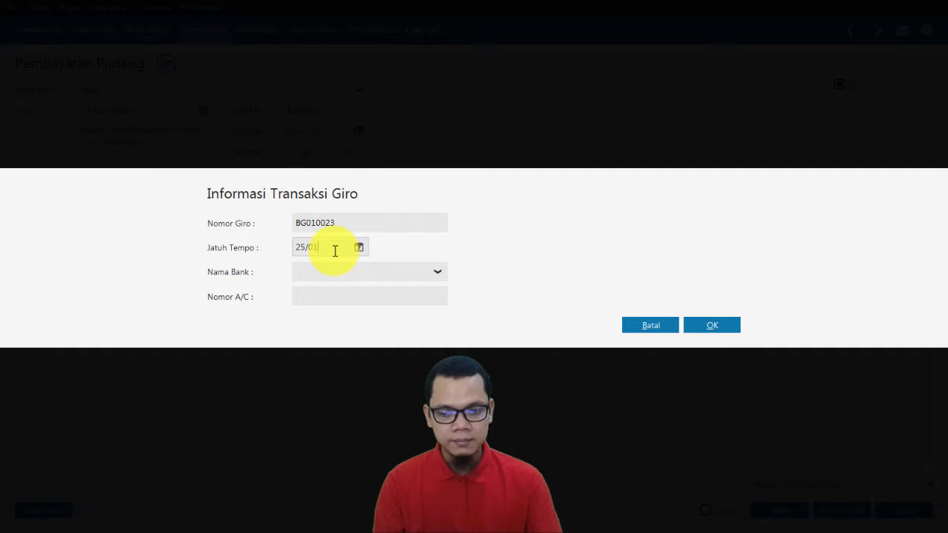
pyautogui.click(390, 276)
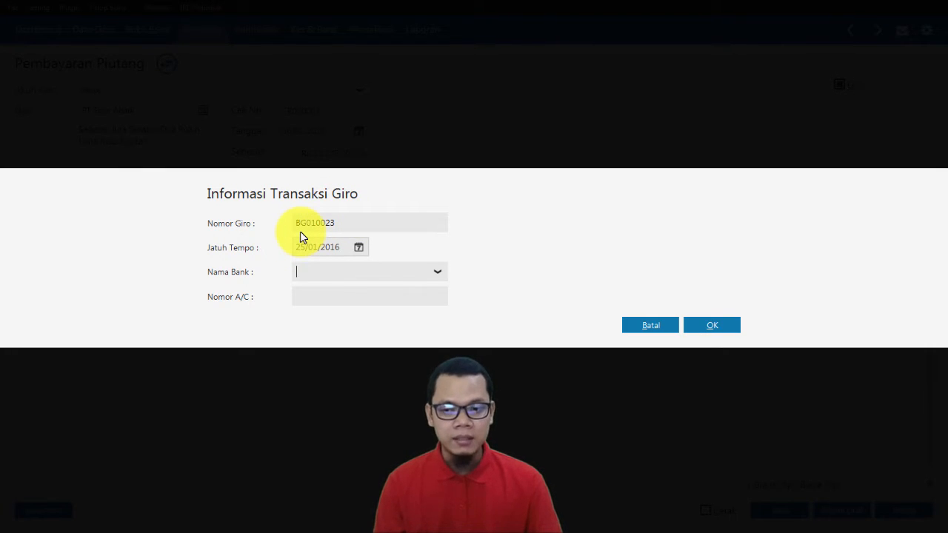
pyautogui.click(330, 268)
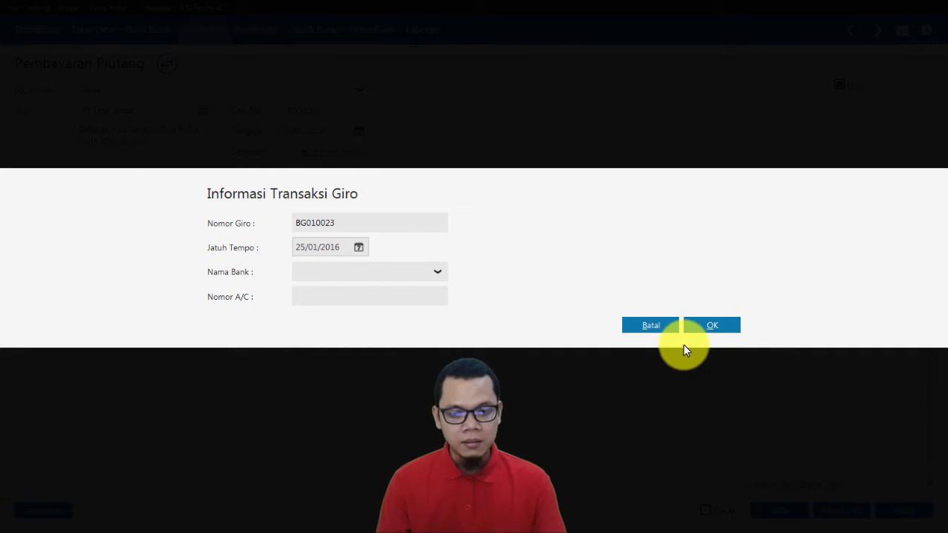
# Confirm the giro information without changing the transaction date, dismiss the posting notice and return to the payment list.
pyautogui.click(719, 326)
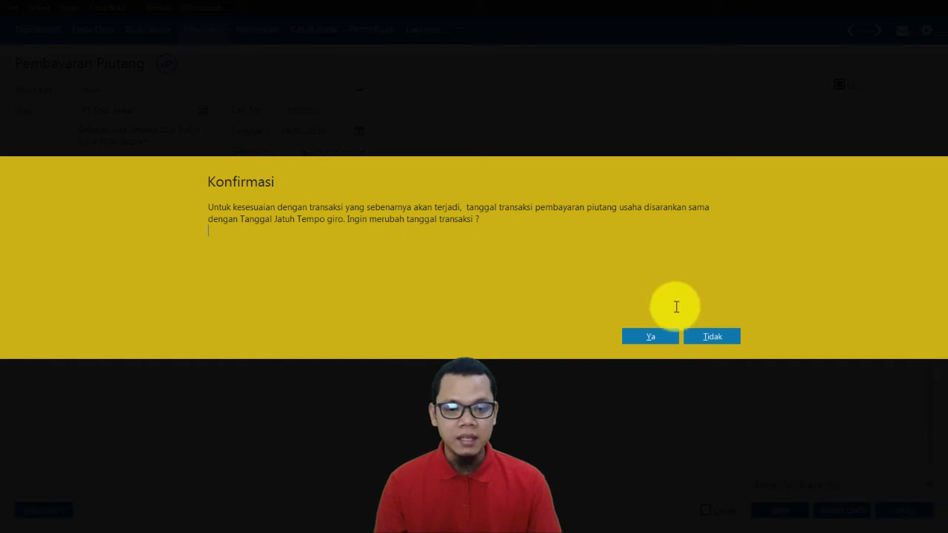
pyautogui.click(713, 336)
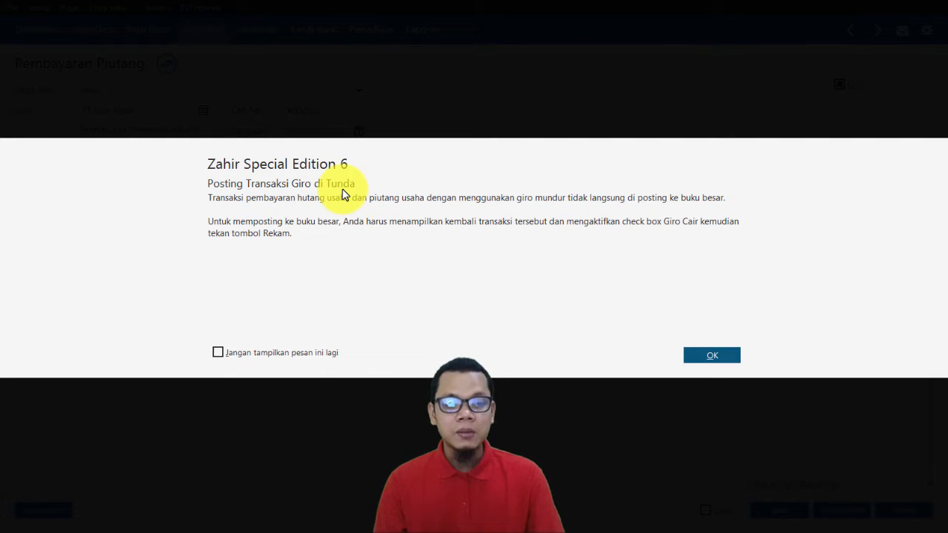
pyautogui.click(715, 357)
pyautogui.click(779, 510)
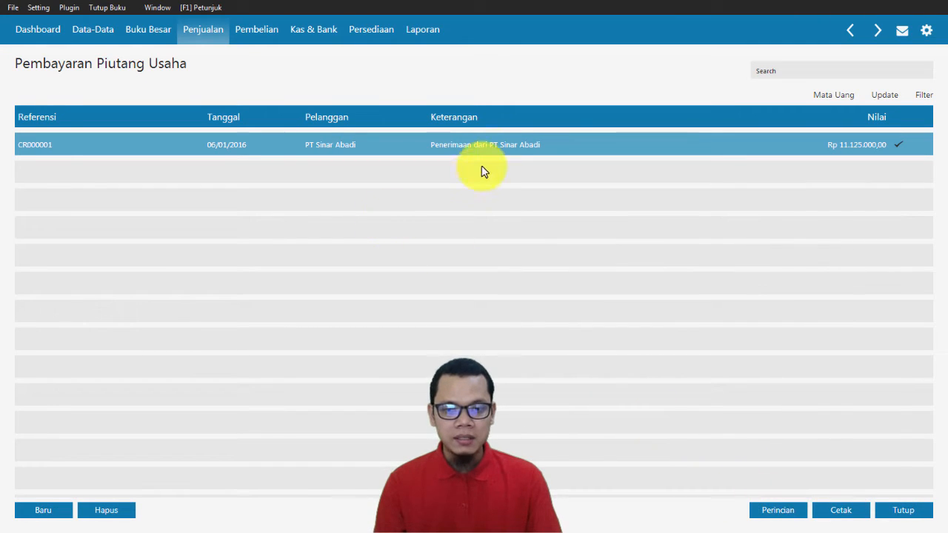
# Examine the journal voucher of payment CR000001 without printing it, and close the Pembayaran Piutang Usaha list.
pyautogui.rightClick(501, 146)
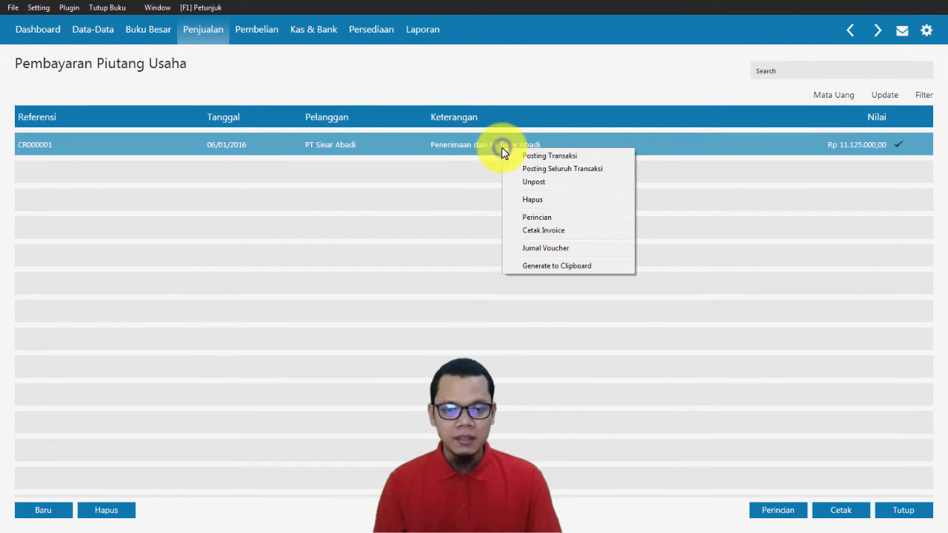
pyautogui.click(549, 249)
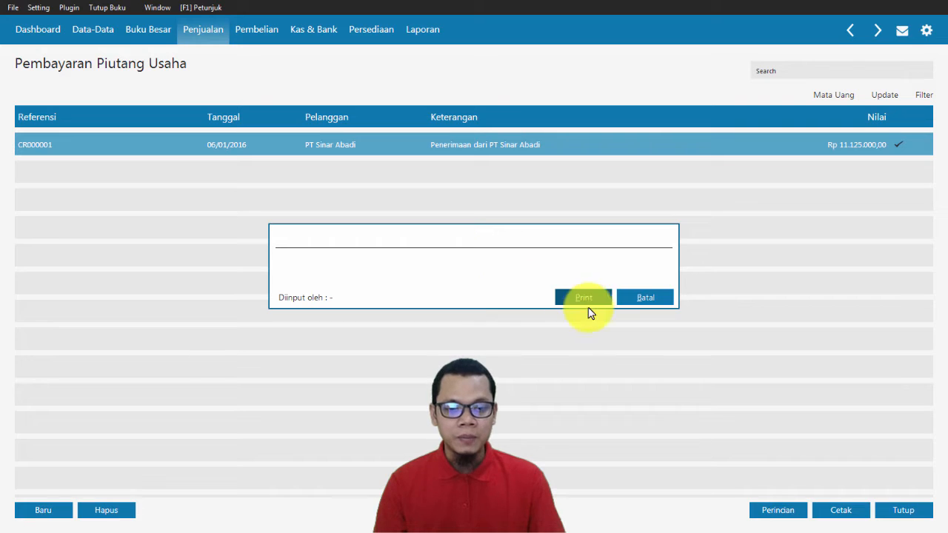
pyautogui.click(656, 299)
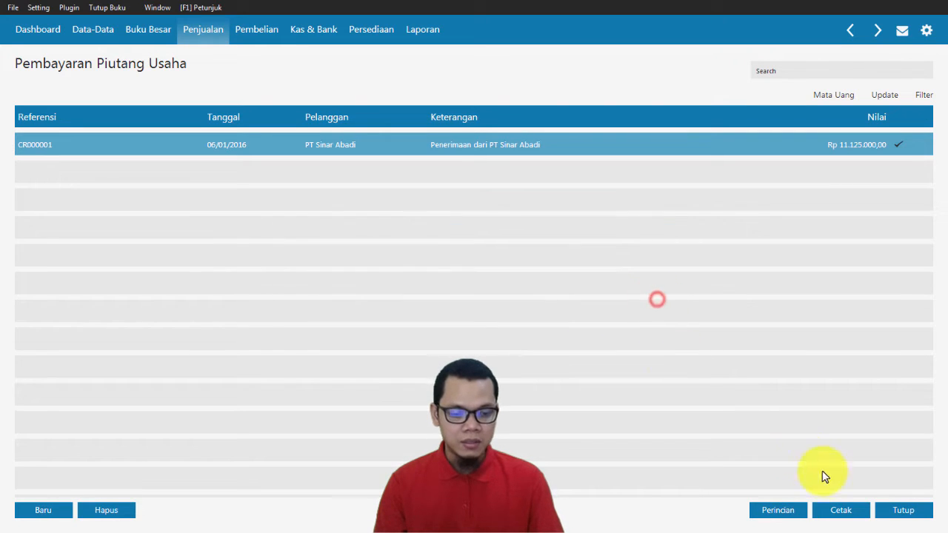
pyautogui.click(899, 511)
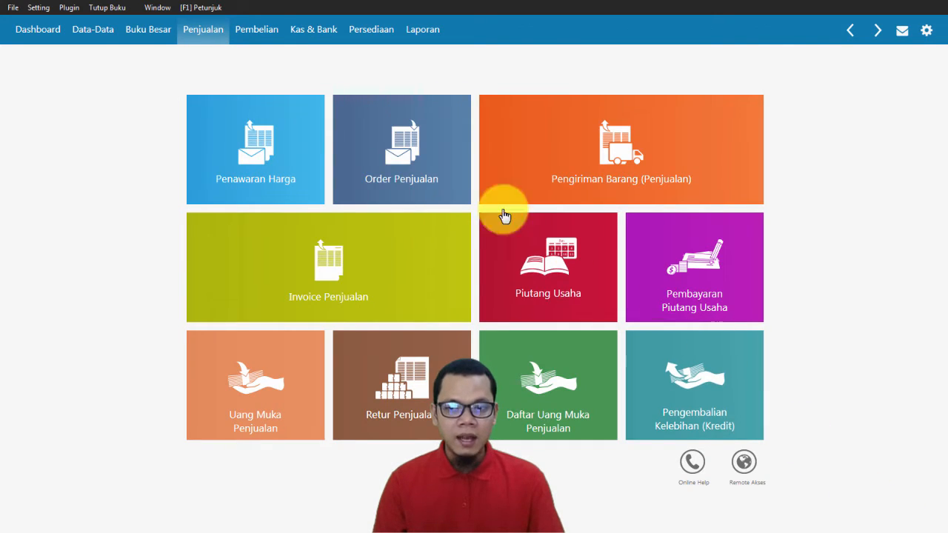
# Check the giro from PT Sinar Abadi in the Giro Masuk list under Kas & Bank, and close the list.
pyautogui.moveTo(408, 173)
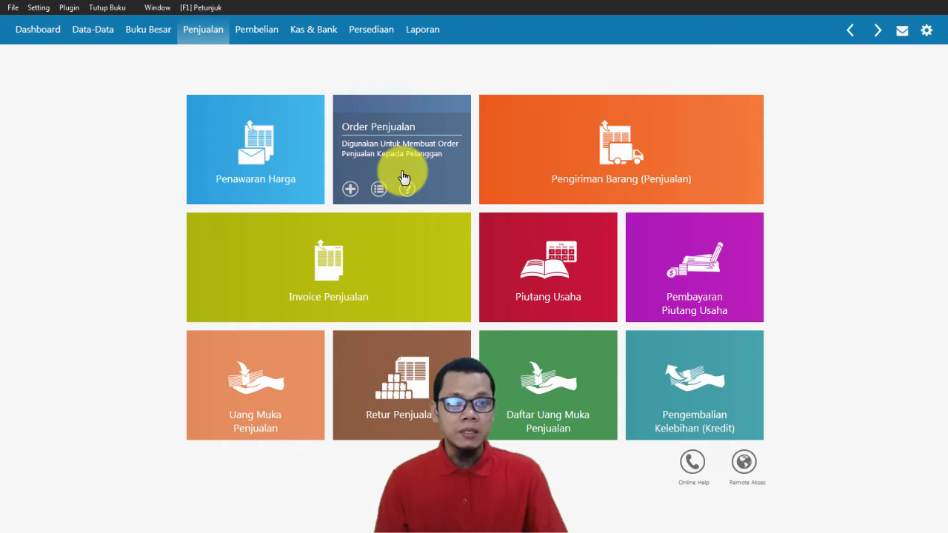
pyautogui.click(314, 40)
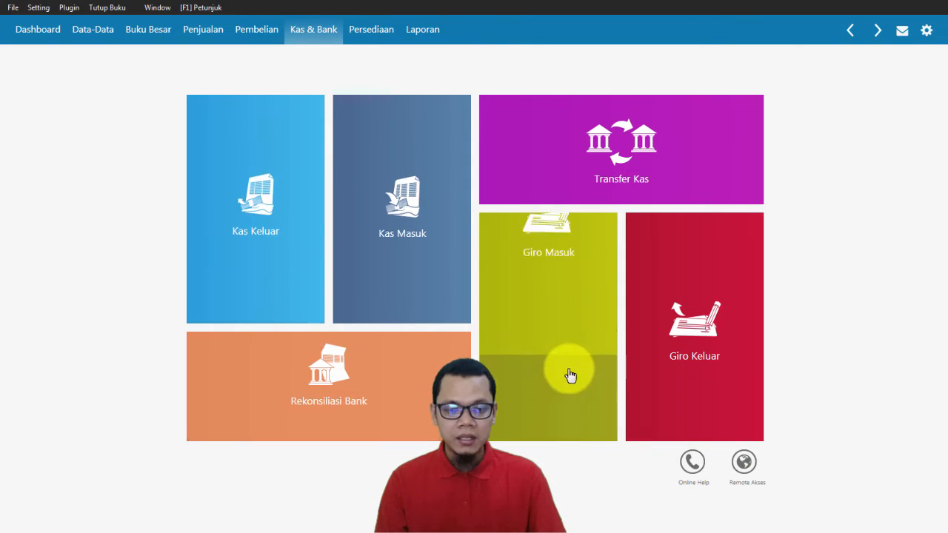
pyautogui.moveTo(537, 345)
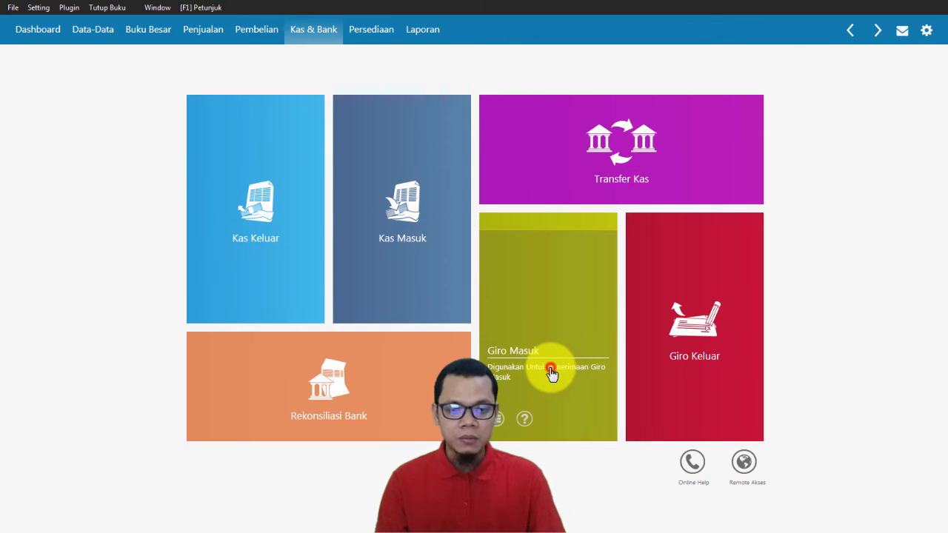
pyautogui.click(552, 374)
pyautogui.click(544, 146)
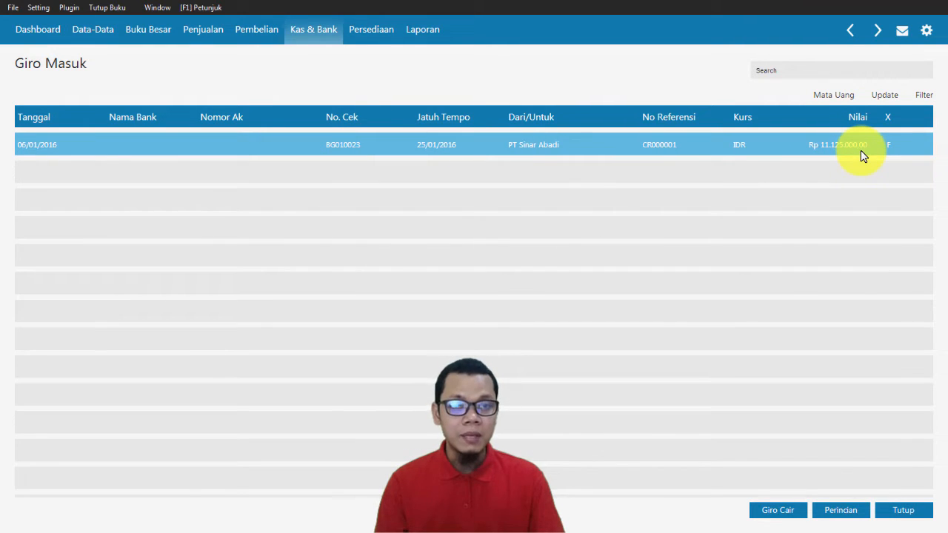
pyautogui.click(897, 510)
# Switch to the slides, advance to Pembayaran Biaya Operasional, and underline the payee and "Melalui Bank" on the voucher.
pyautogui.hotkey('alt', 'Tab')
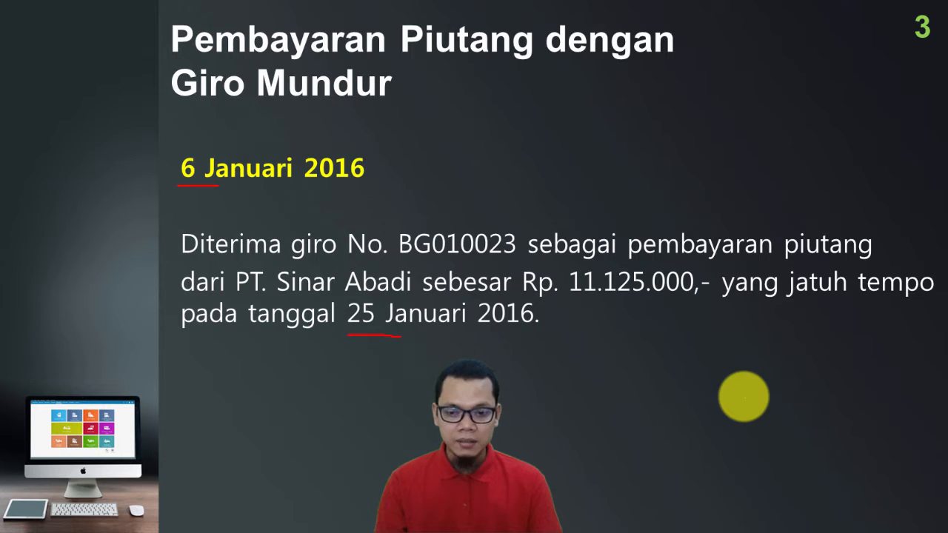
pyautogui.press('Right')
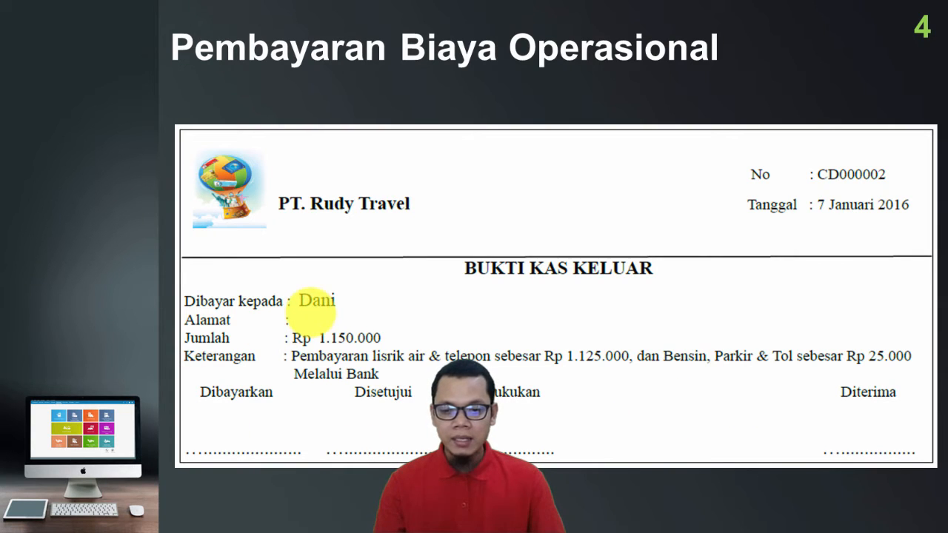
pyautogui.moveTo(303, 312); pyautogui.dragTo(355, 311)
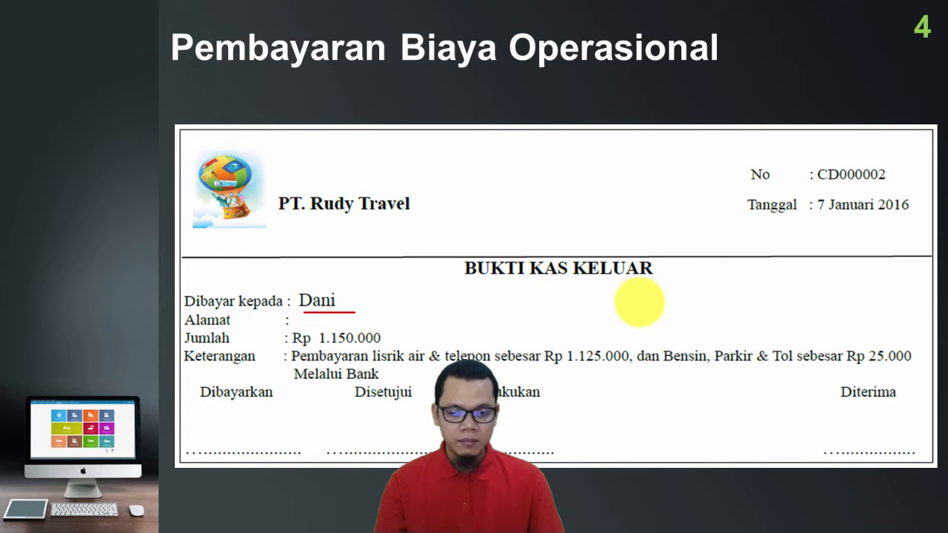
pyautogui.moveTo(309, 383); pyautogui.dragTo(379, 383)
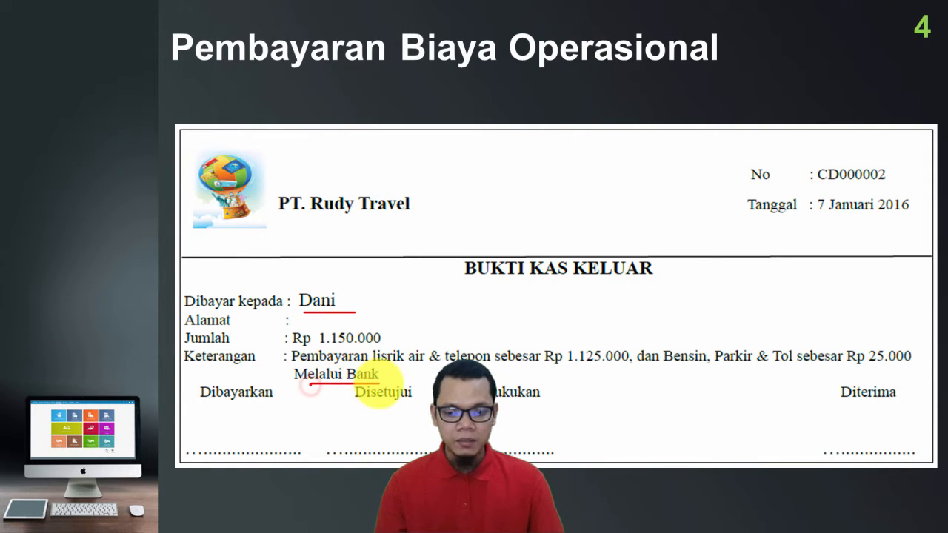
# Switch back to Zahir and start a new Kas Keluar transaction.
pyautogui.hotkey('alt', 'Tab')
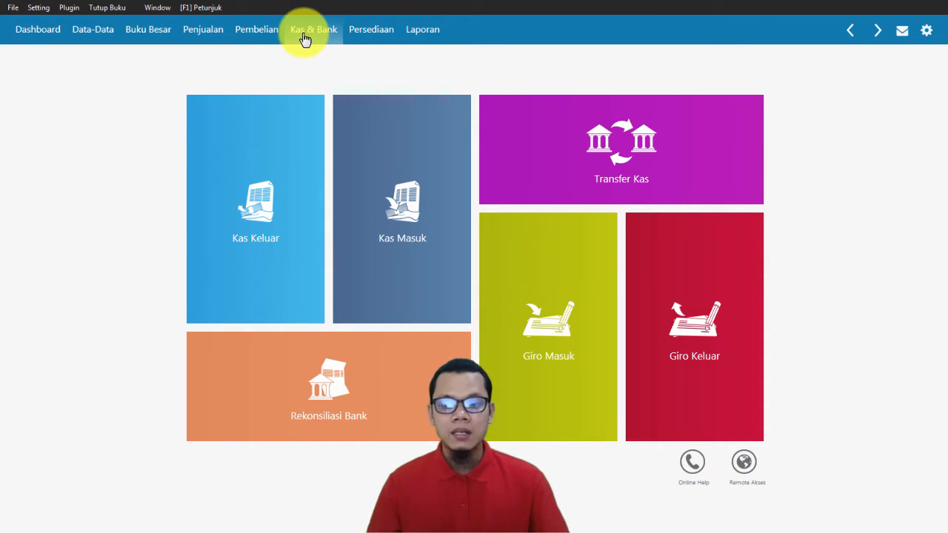
pyautogui.click(250, 261)
pyautogui.click(41, 510)
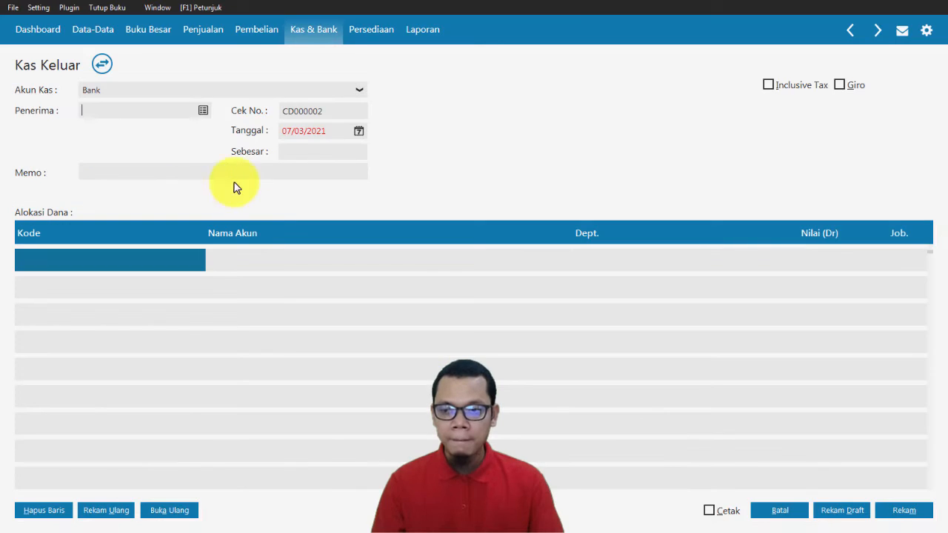
# Add a new name record from the Penerima lookup with type Vendor, the payee's name and Jenis Personal, and record it.
pyautogui.click(207, 113)
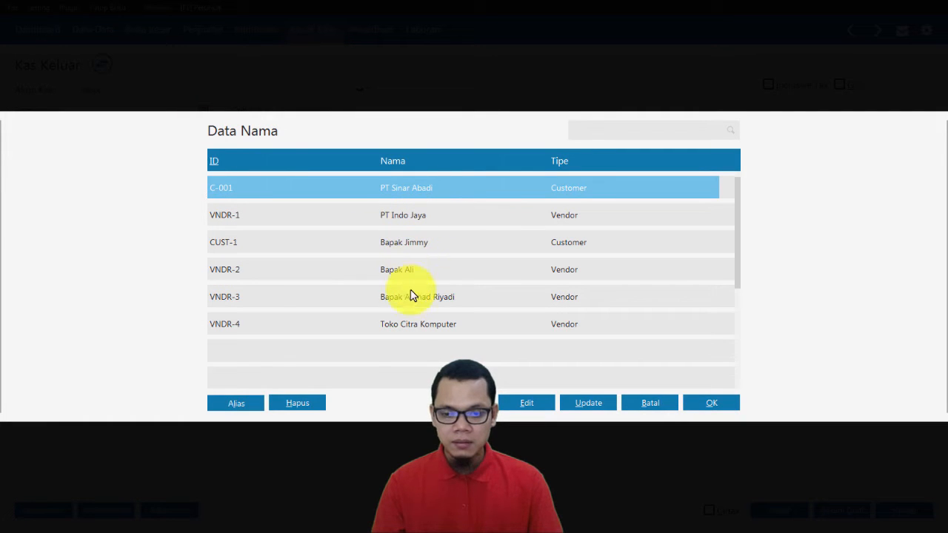
pyautogui.click(465, 402)
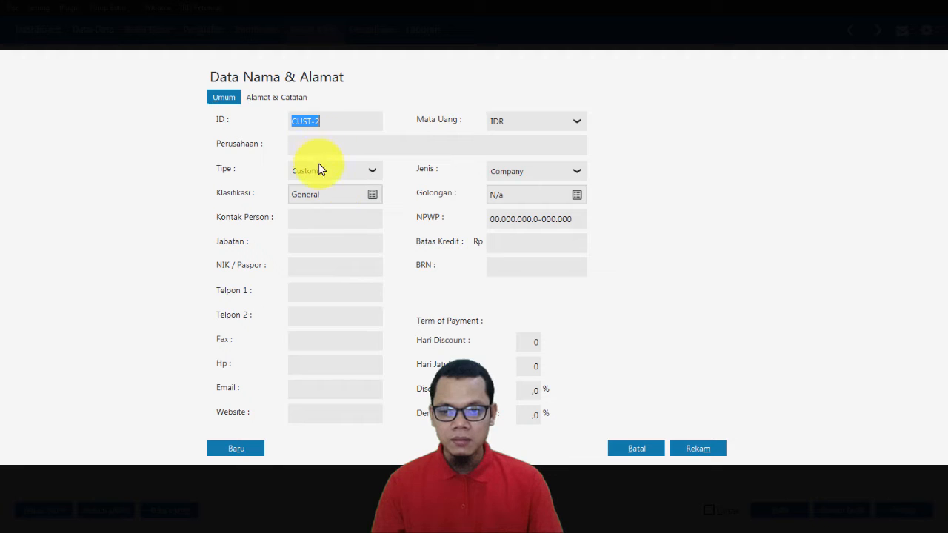
pyautogui.click(317, 166)
pyautogui.click(319, 207)
pyautogui.click(331, 147)
pyautogui.write('Pak')
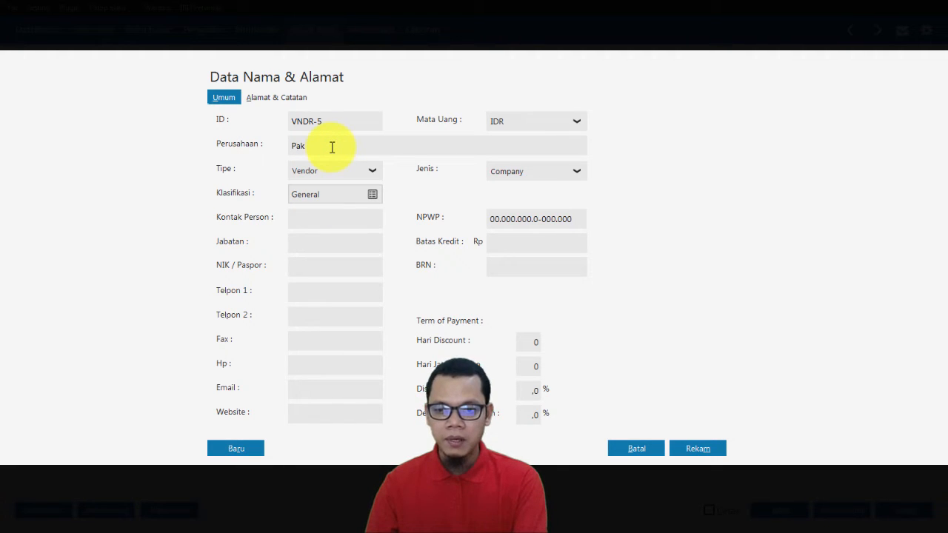
pyautogui.write(' Dani')
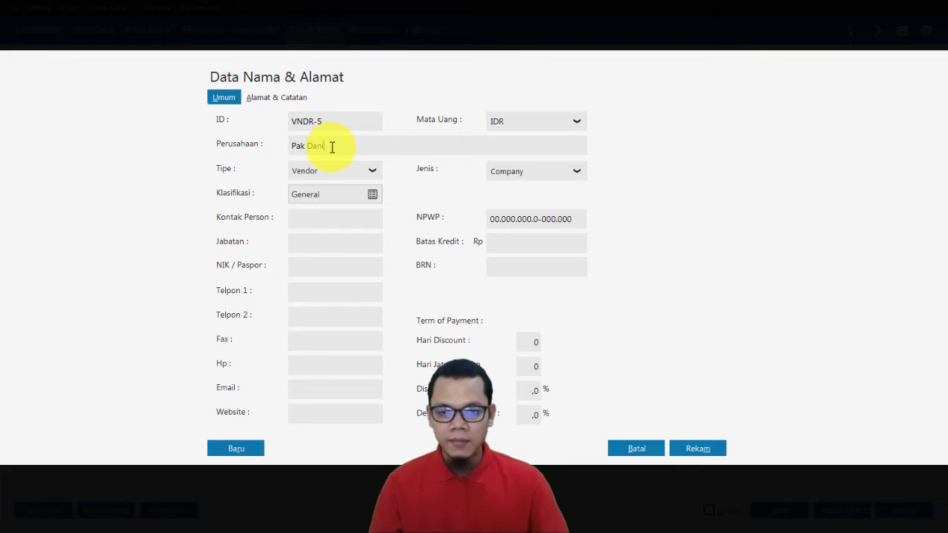
pyautogui.click(554, 173)
pyautogui.click(524, 213)
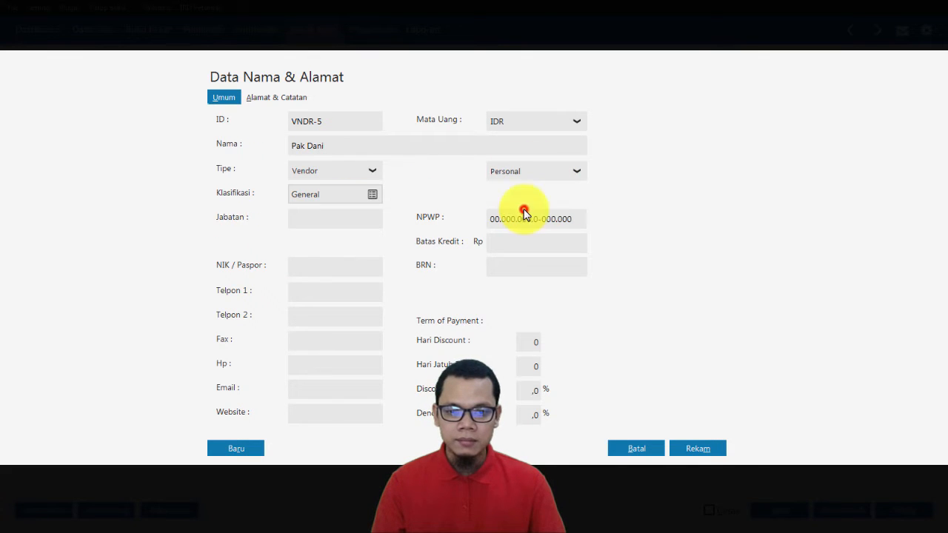
pyautogui.click(698, 448)
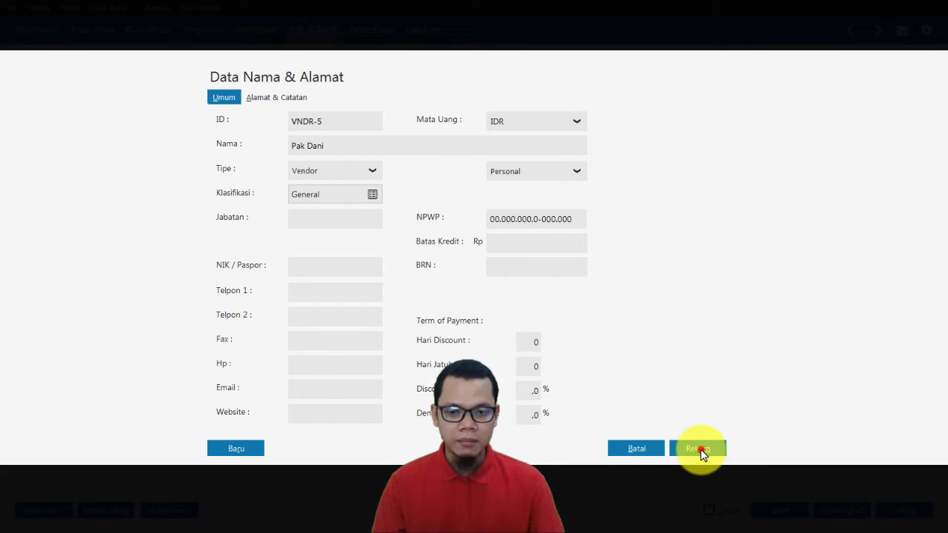
pyautogui.click(661, 336)
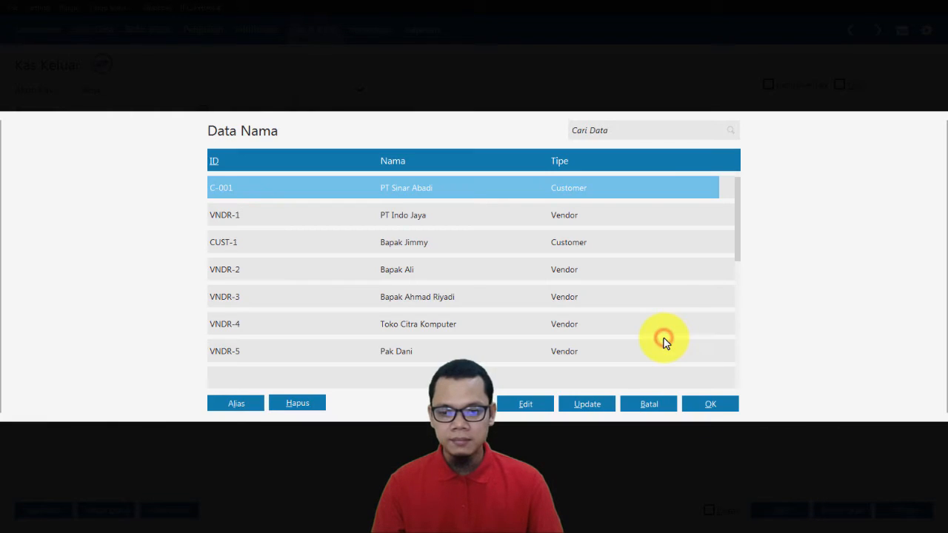
# Choose the new vendor as Penerima and set Tanggal to 07/01/2016, checking the date on the slide.
pyautogui.doubleClick(441, 348)
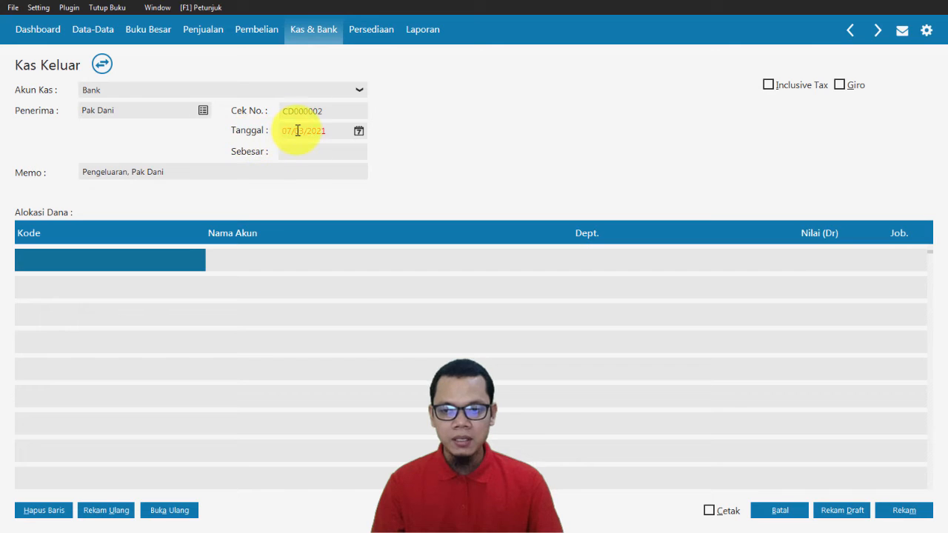
pyautogui.hotkey('alt', 'Tab')
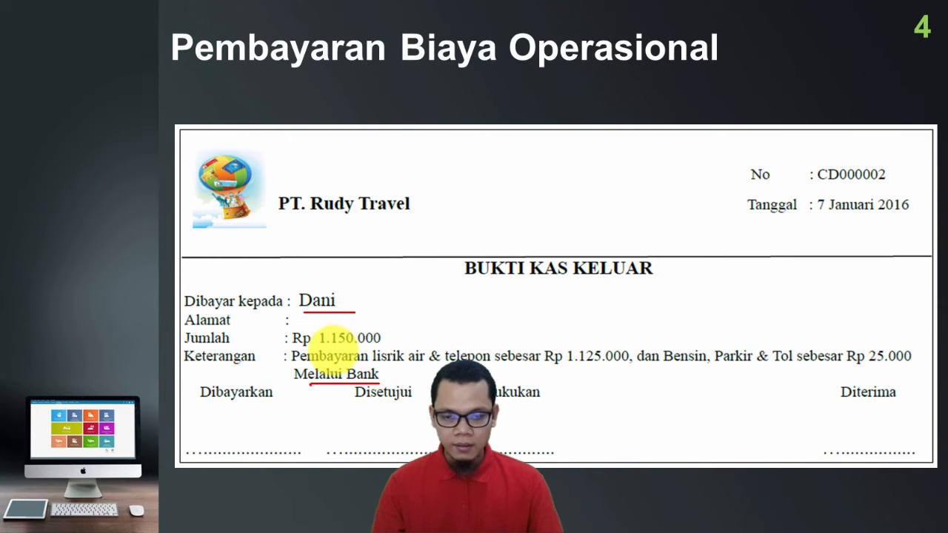
pyautogui.hotkey('alt', 'Tab')
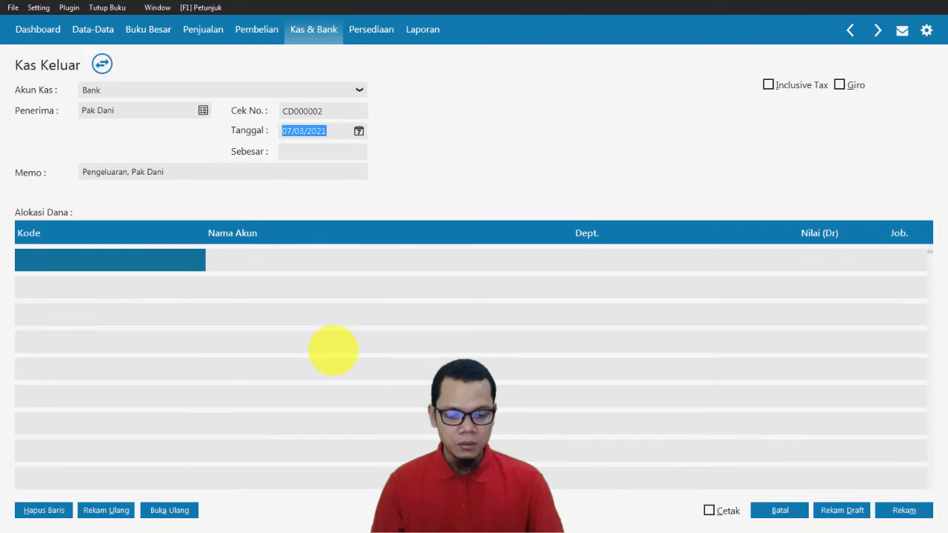
pyautogui.write('07/01/2016')
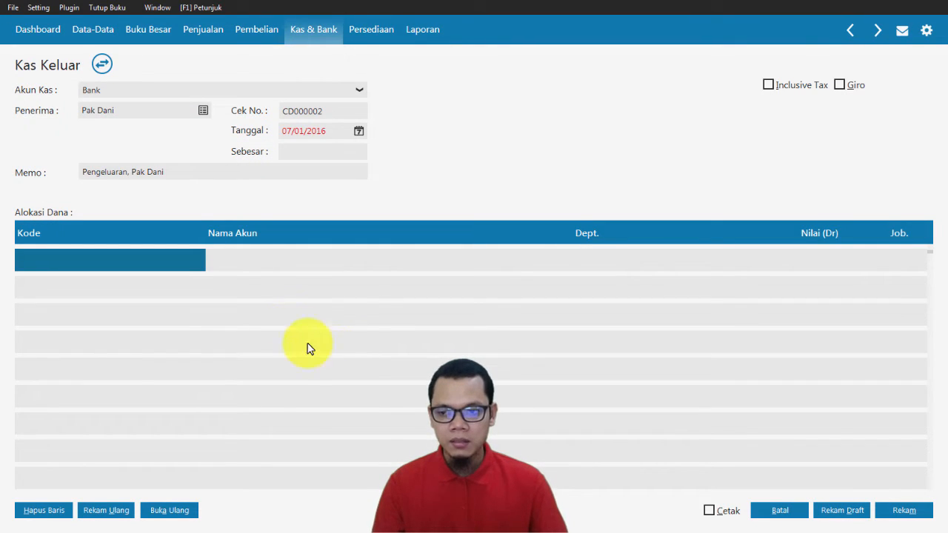
# Insert "biaya listrik air telpon" after "Pengeluaran" in the Memo, keeping the payee's name after the comma.
pyautogui.click(127, 173)
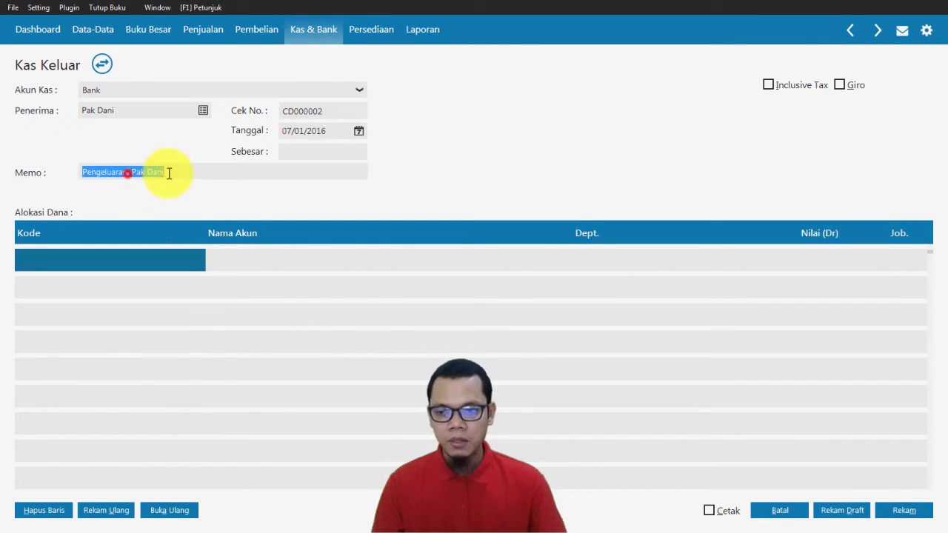
pyautogui.hotkey('ctrl', 'Left')
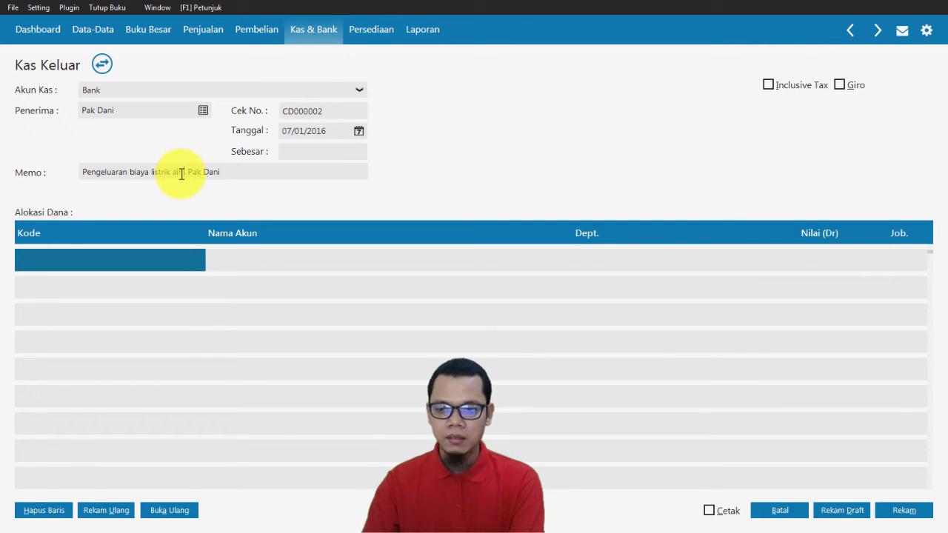
pyautogui.write('po')
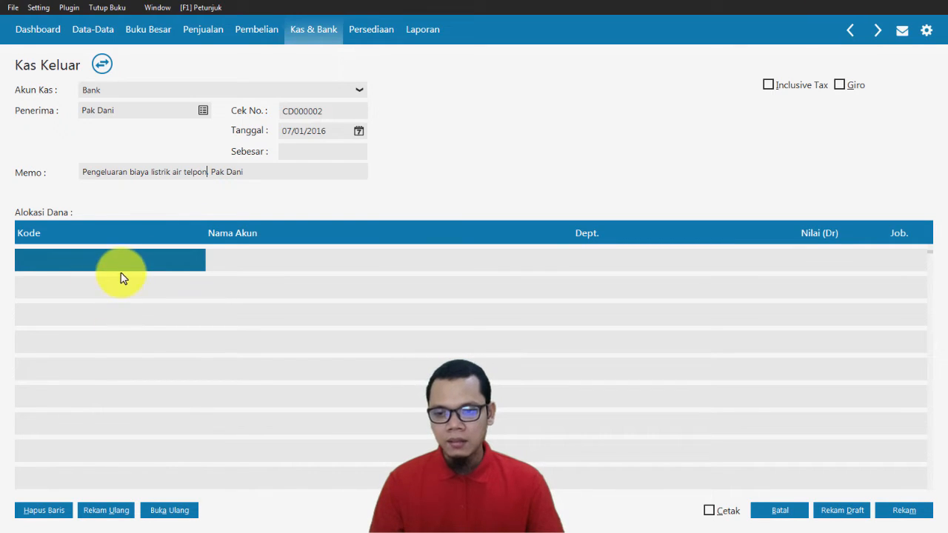
pyautogui.write('n')
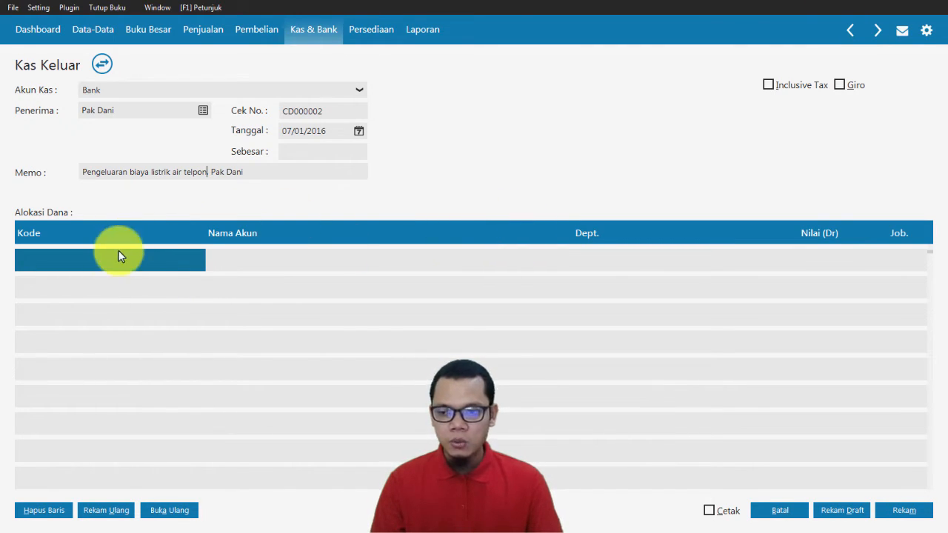
pyautogui.write(',')
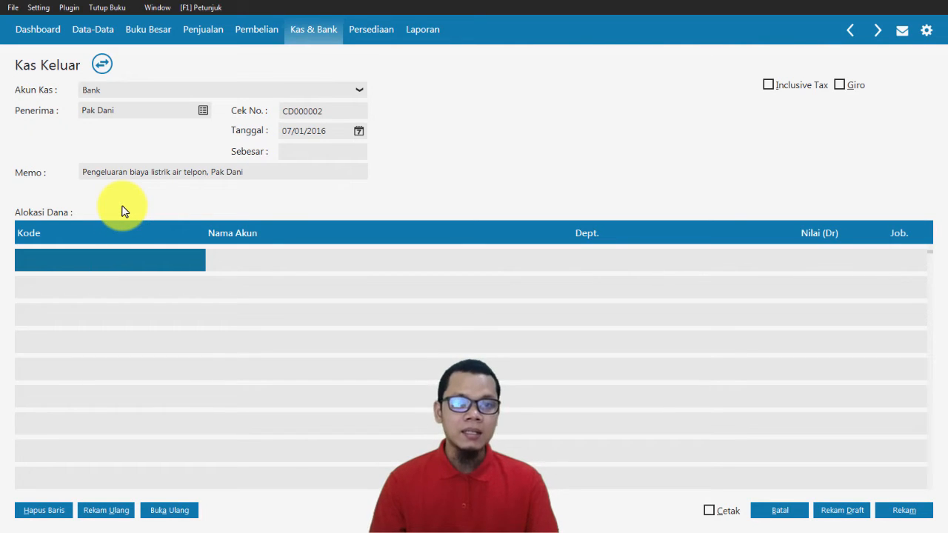
# Open the account lookup for the first Alokasi Dana row and examine the expense accounts for electricity, water and telephone.
pyautogui.click(47, 259)
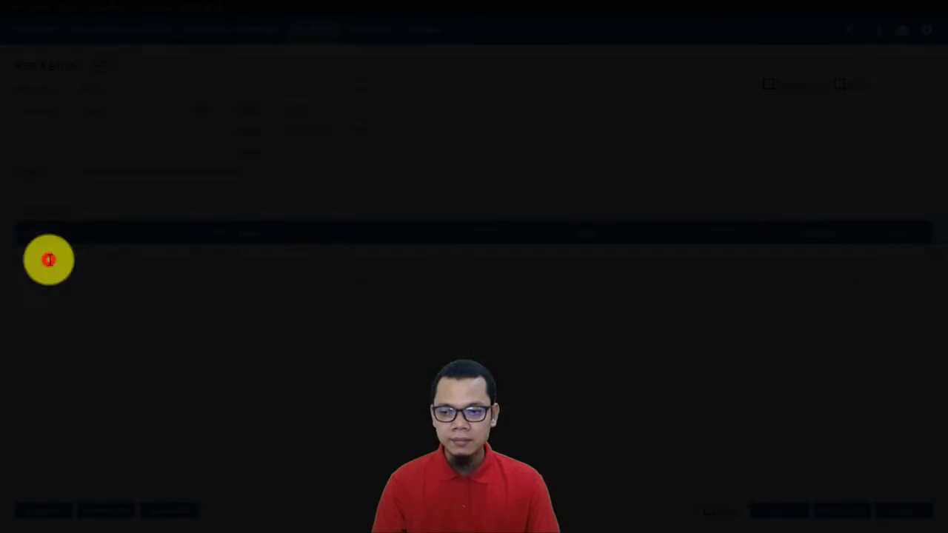
pyautogui.press('Down')
pyautogui.press('Down')
pyautogui.press('Down')
pyautogui.press('Down')
pyautogui.press('Down')
pyautogui.press('Down')
pyautogui.press('Down')
pyautogui.press('Down')
pyautogui.press('Down')
pyautogui.press('Down')
pyautogui.press('Down')
pyautogui.press('Down')
pyautogui.press('Down')
pyautogui.press('Down')
pyautogui.press('Down')
pyautogui.press('Down')
pyautogui.press('Down')
pyautogui.press('Down')
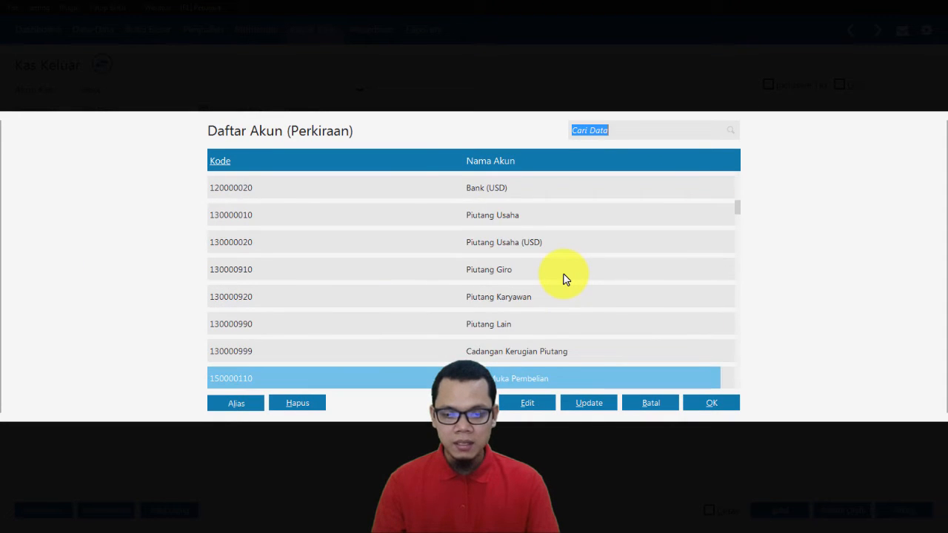
pyautogui.press('Down')
pyautogui.press('Down')
pyautogui.press('Down')
pyautogui.press('Down')
pyautogui.press('Down')
pyautogui.press('Down')
pyautogui.press('Down')
pyautogui.press('Down')
pyautogui.press('Down')
pyautogui.press('Down')
pyautogui.press('Down')
pyautogui.press('Down')
pyautogui.press('Down')
pyautogui.press('Down')
pyautogui.press('Down')
pyautogui.press('Down')
pyautogui.press('Down')
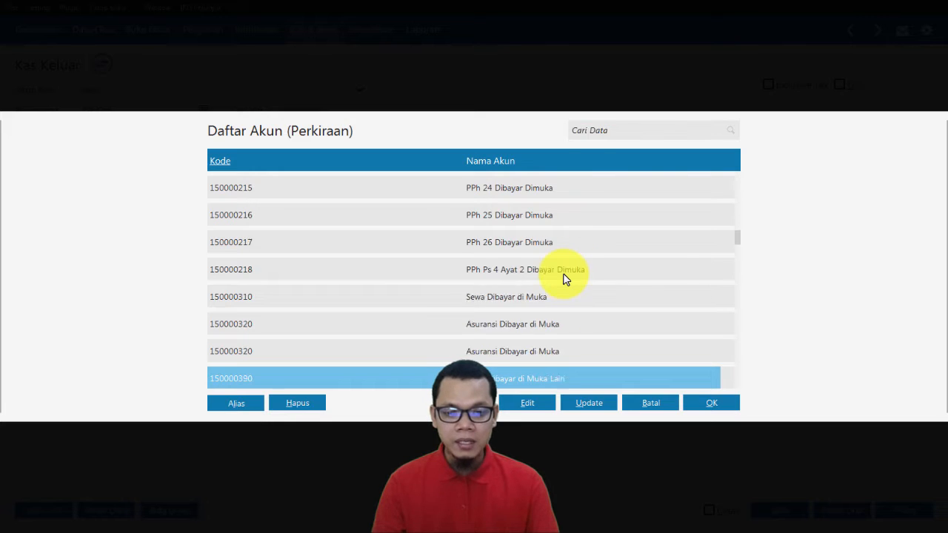
pyautogui.press('Down')
pyautogui.press('Down')
pyautogui.press('Down')
pyautogui.press('Down')
pyautogui.press('Down')
pyautogui.press('Down')
pyautogui.press('Down')
pyautogui.press('Down')
pyautogui.press('Down')
pyautogui.press('Down')
pyautogui.press('Down')
pyautogui.press('Down')
pyautogui.press('Down')
pyautogui.press('Down')
pyautogui.press('Down')
pyautogui.press('Down')
pyautogui.press('Down')
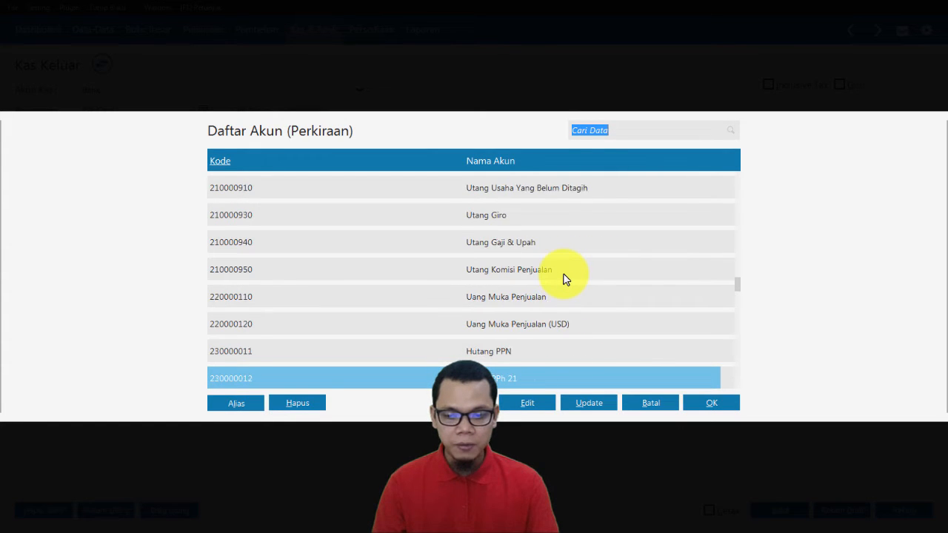
pyautogui.press('Down')
pyautogui.press('Down')
pyautogui.press('Down')
pyautogui.press('Down')
pyautogui.press('Down')
pyautogui.press('Down')
pyautogui.press('Down')
pyautogui.press('Down')
pyautogui.press('Down')
pyautogui.press('Down')
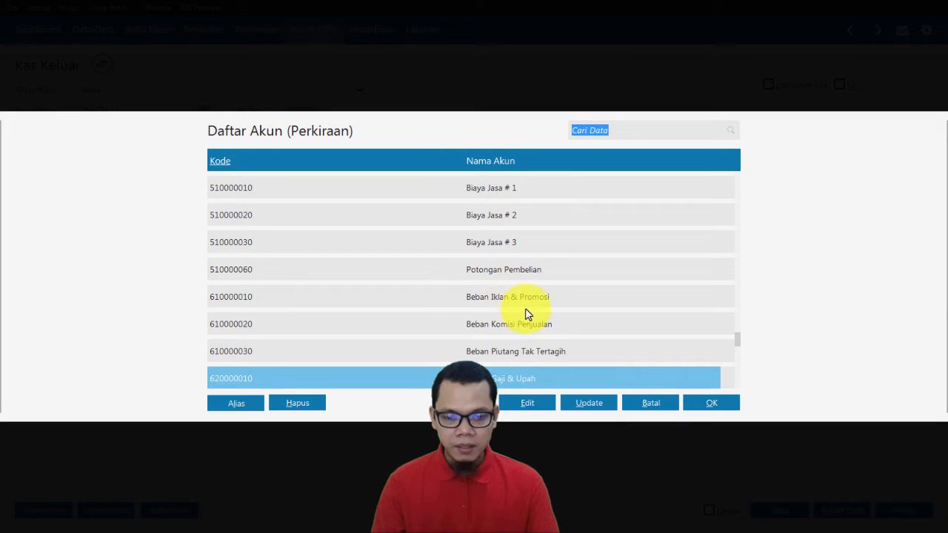
pyautogui.press('Down')
pyautogui.press('Down')
pyautogui.press('Down')
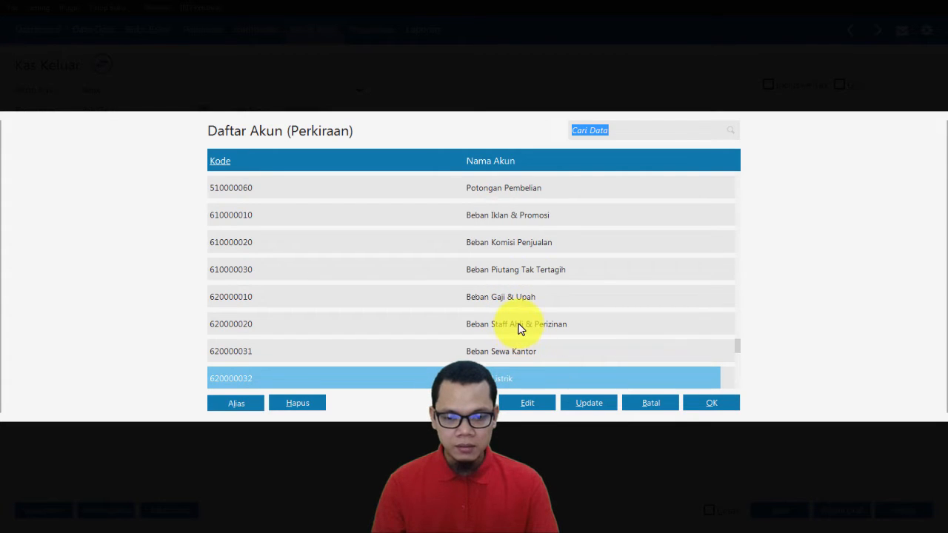
pyautogui.press('Down')
pyautogui.press('Down')
pyautogui.press('Down')
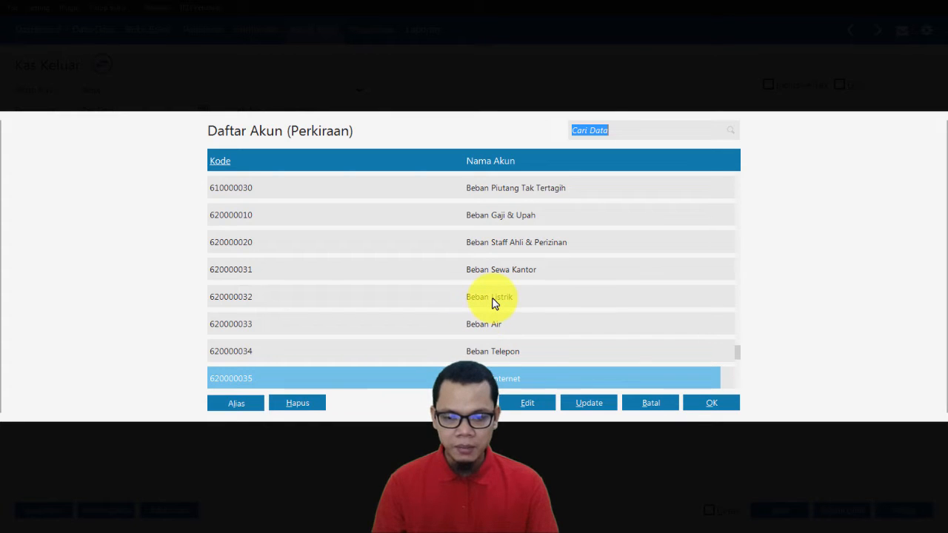
pyautogui.click(493, 300)
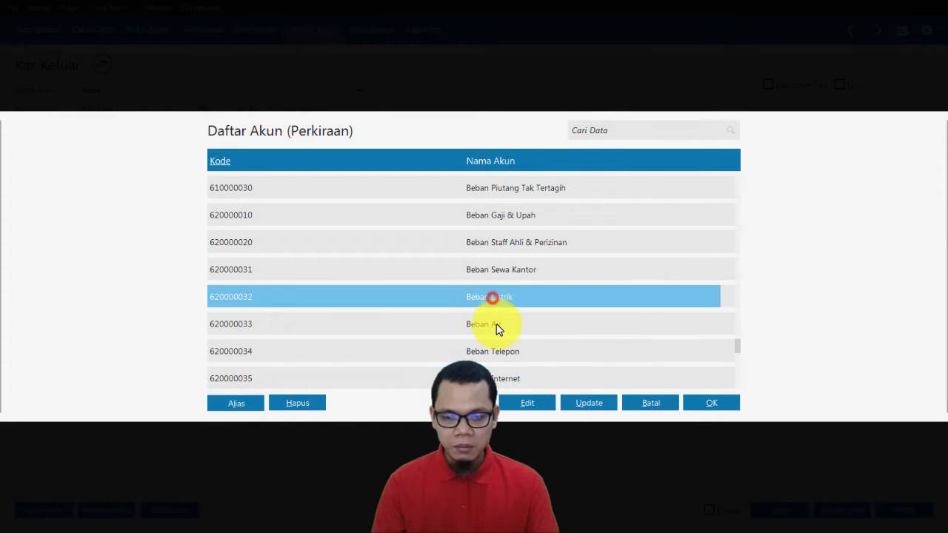
pyautogui.click(496, 354)
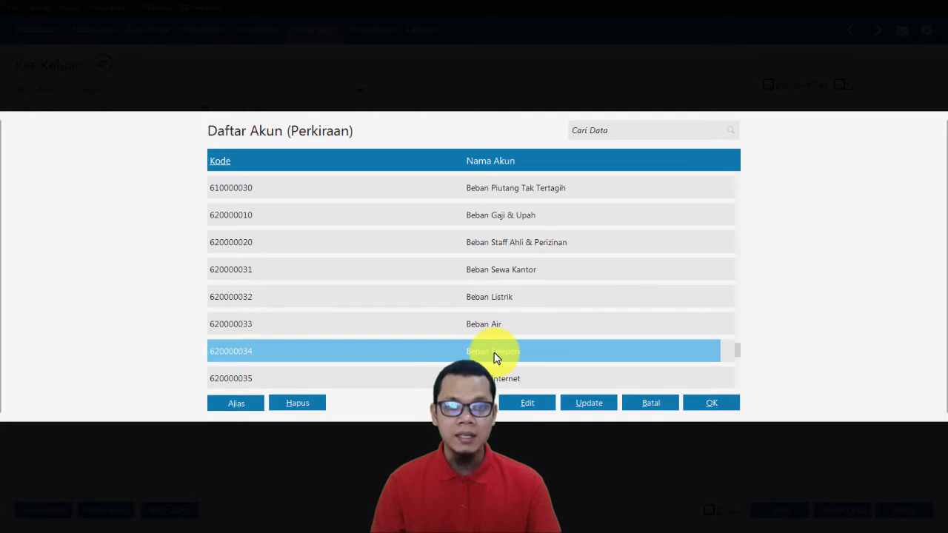
pyautogui.press('Down')
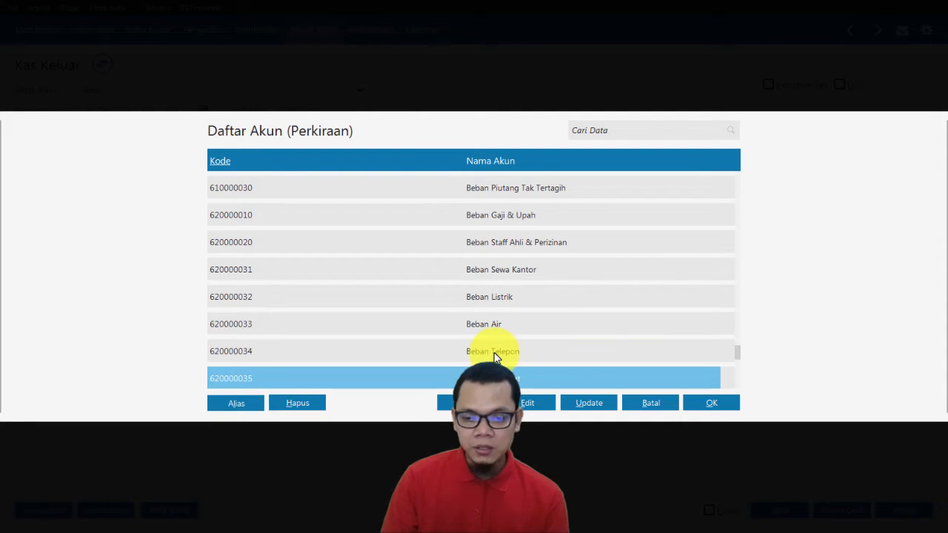
pyautogui.press('Down')
pyautogui.press('Down')
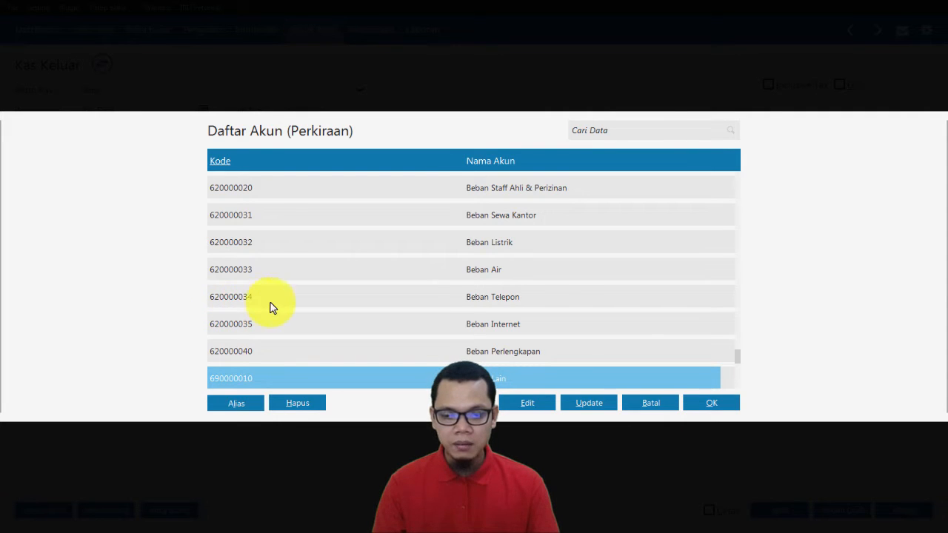
# Start a new account from the account list and set its Klasifikasi to Beban Administrasi Dan Umum.
pyautogui.click(466, 403)
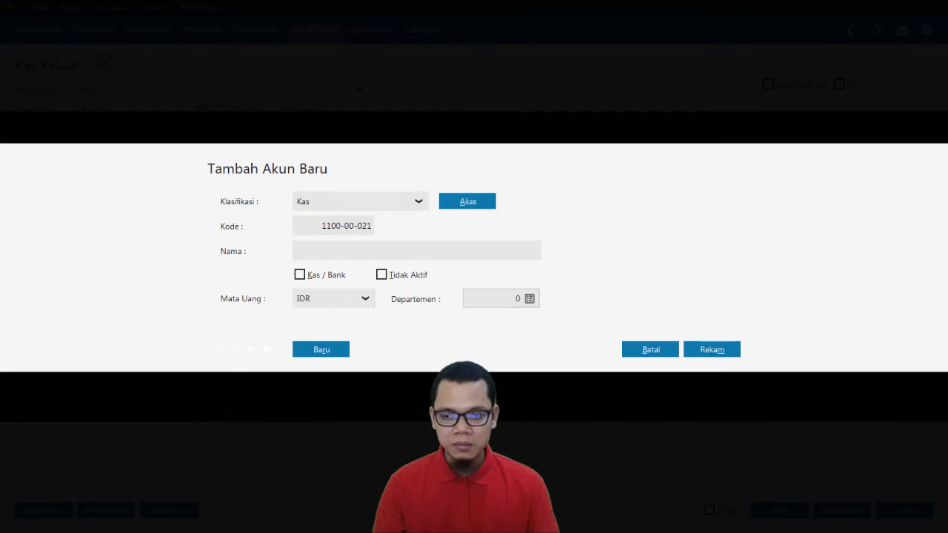
pyautogui.click(417, 203)
pyautogui.scroll(-1, 382, 268)
pyautogui.scroll(-13, 382, 268)
pyautogui.scroll(-7, 380, 268)
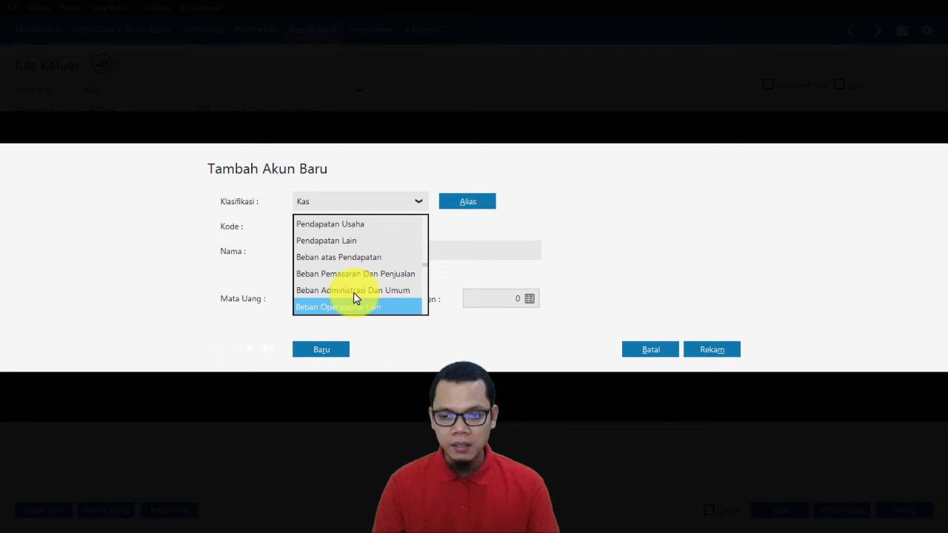
pyautogui.click(352, 290)
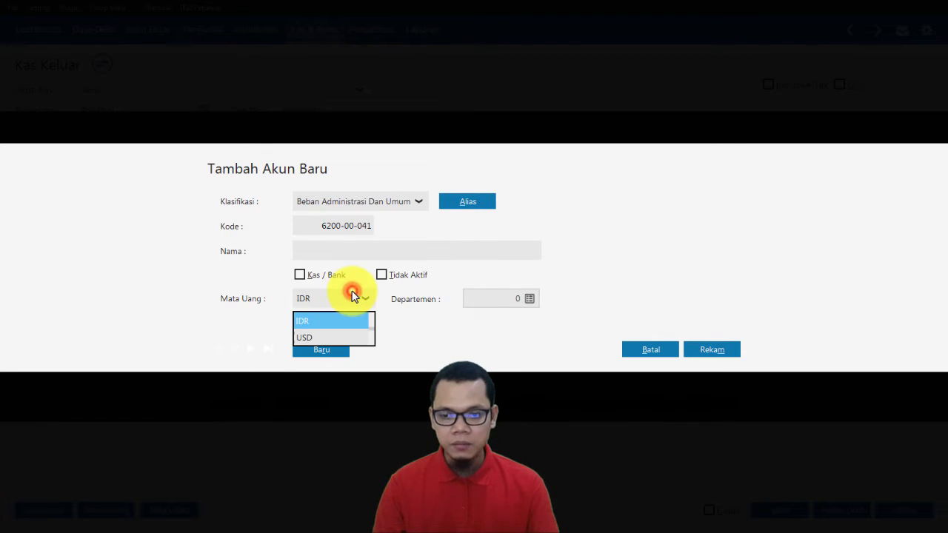
pyautogui.click(428, 227)
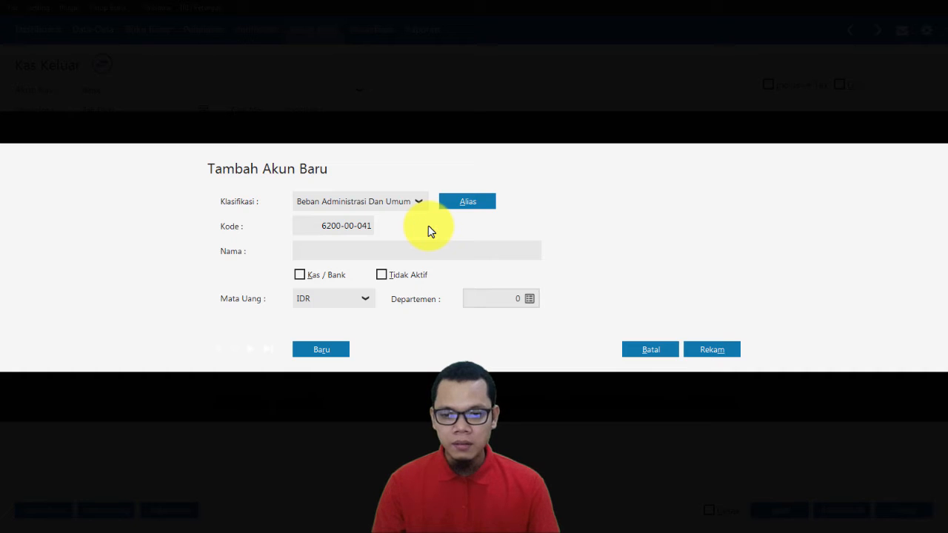
# Try to record the new account with Kode 6200-00-035 and Nama "Beban Listrik Air dan Telpon".
pyautogui.click(363, 226)
pyautogui.click(368, 225)
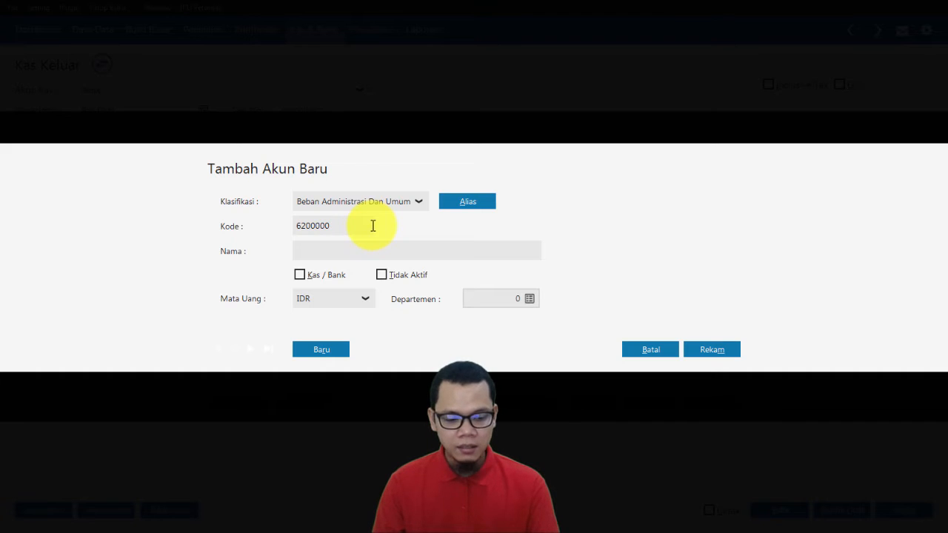
pyautogui.click(334, 253)
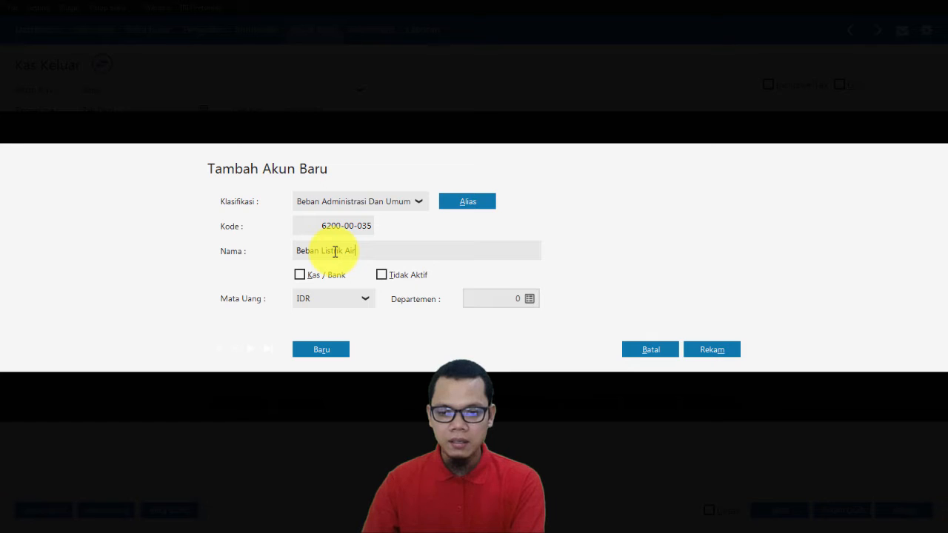
pyautogui.write('Beban Listrik Air dan Telpon')
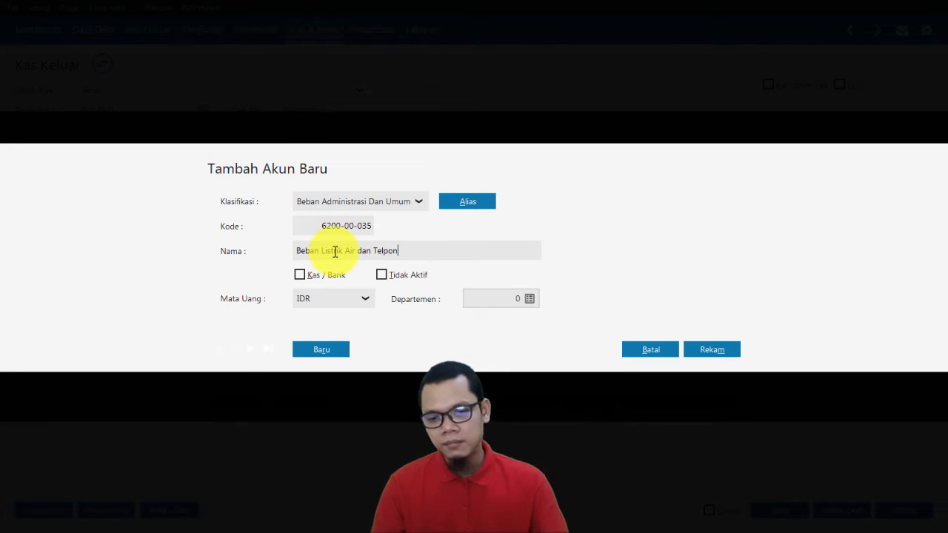
pyautogui.click(711, 349)
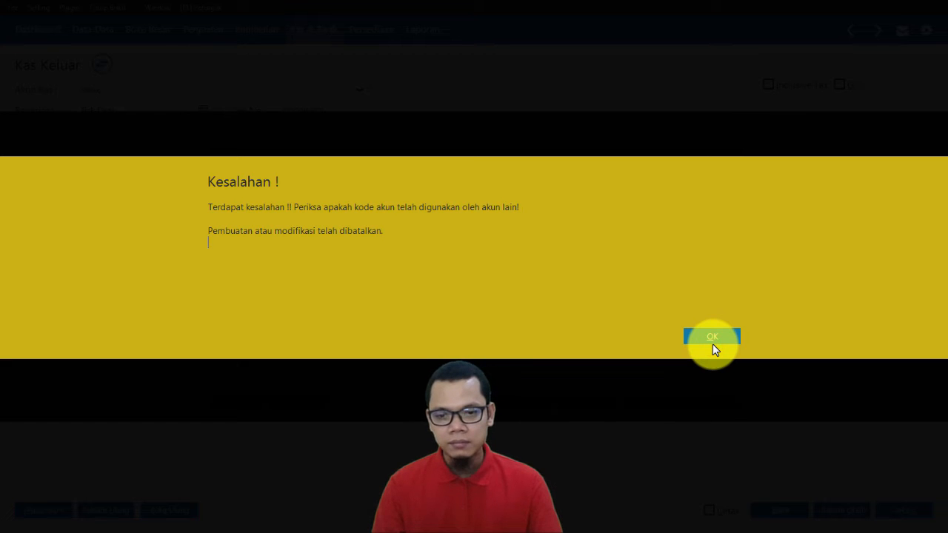
pyautogui.click(712, 342)
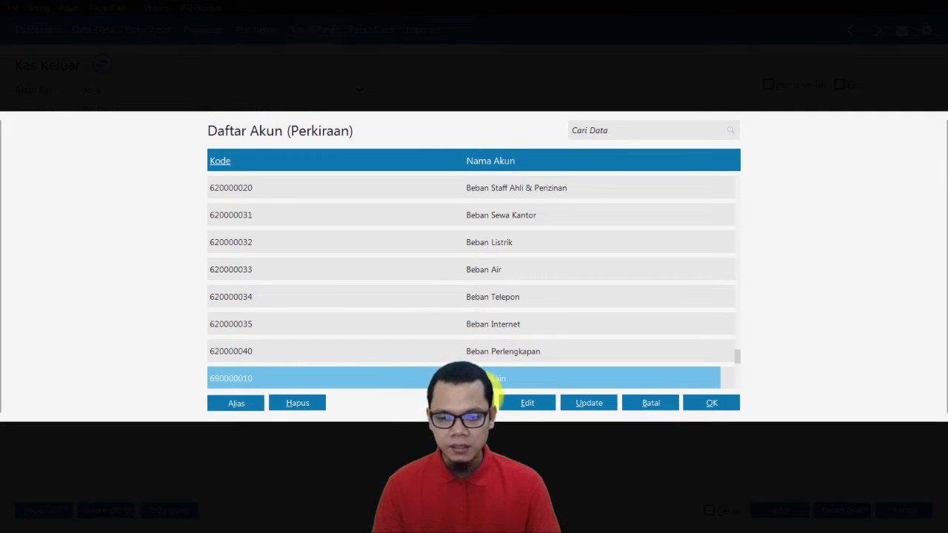
# Check the last used code at Beban Internet, then start another new account classified as Beban Administrasi Dan Umum.
pyautogui.click(464, 403)
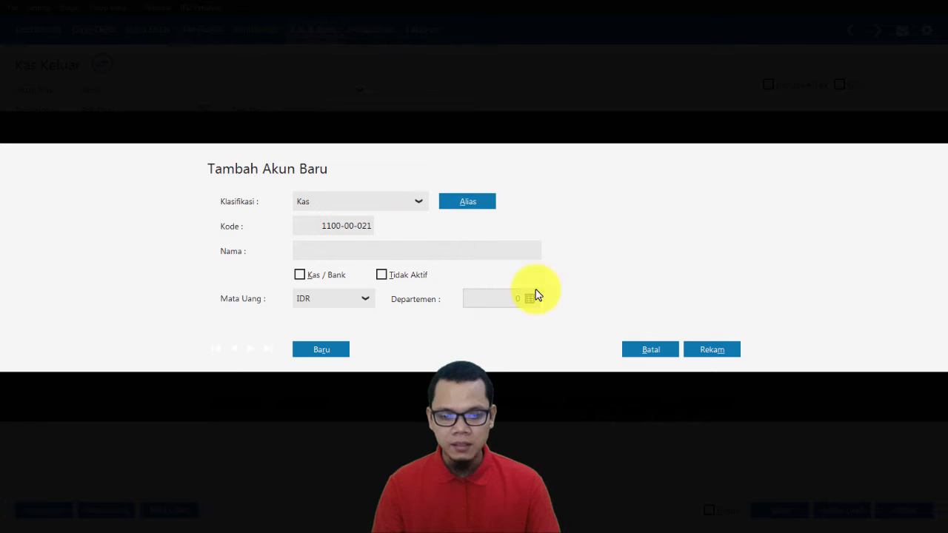
pyautogui.click(664, 353)
pyautogui.click(249, 323)
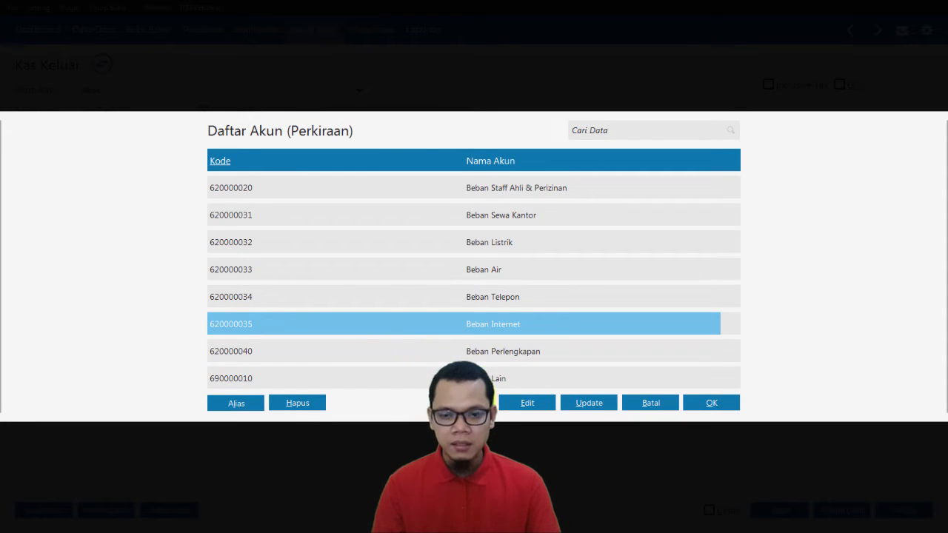
pyautogui.click(465, 403)
pyautogui.click(418, 203)
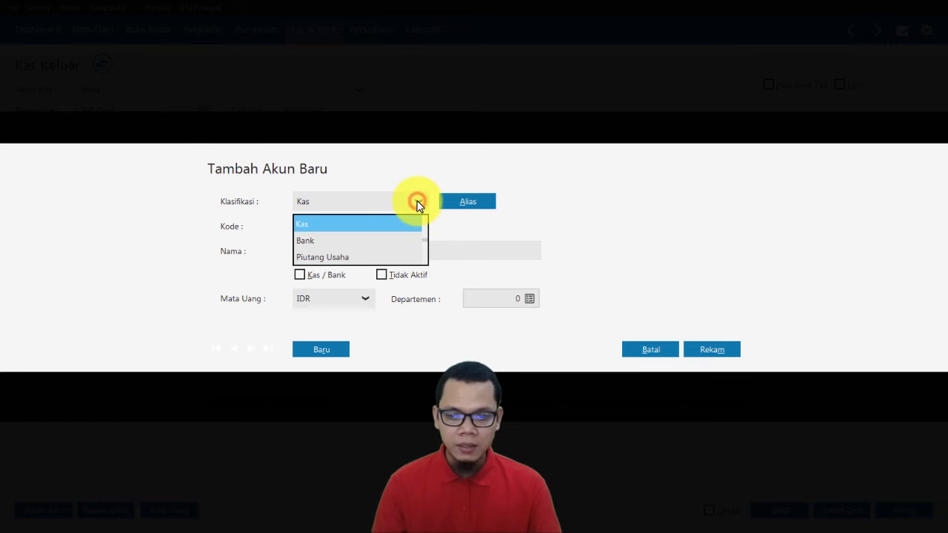
pyautogui.scroll(-8, 400, 240)
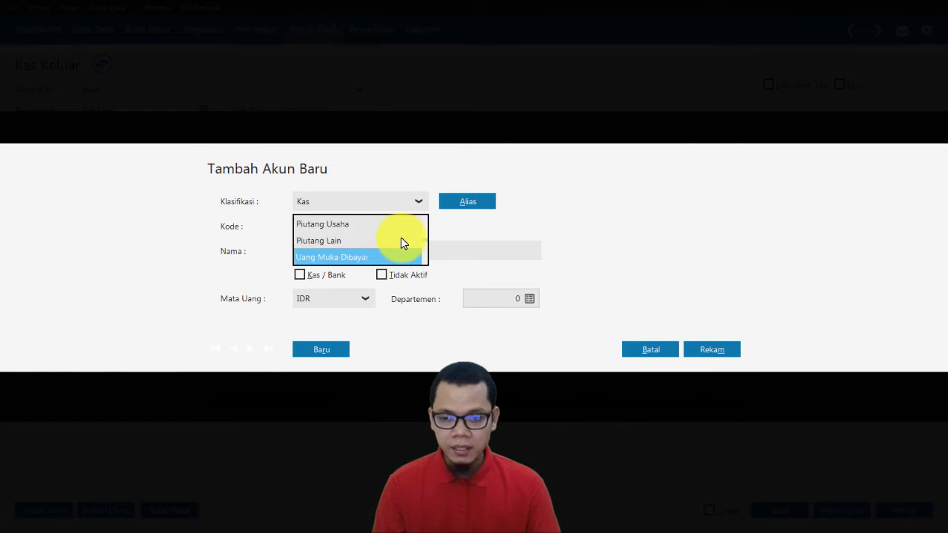
pyautogui.scroll(-8, 401, 240)
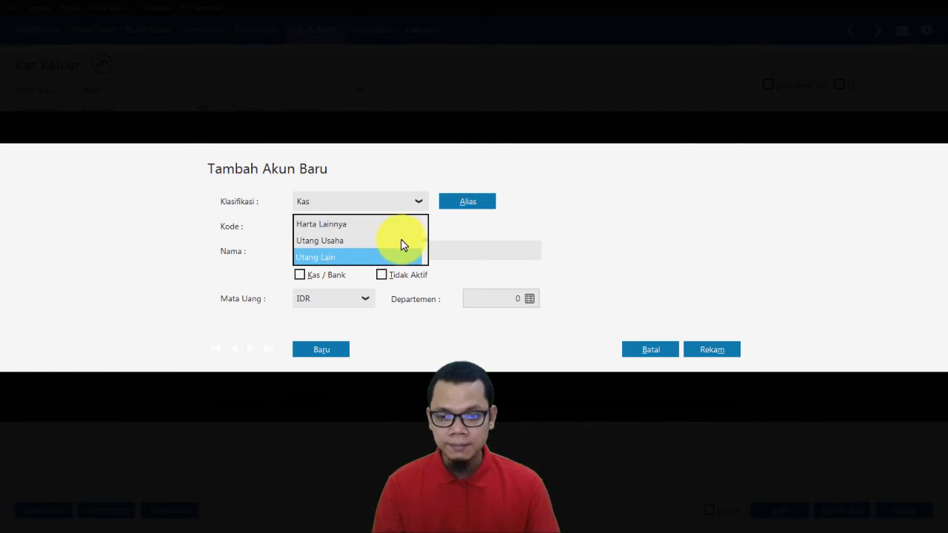
pyautogui.scroll(-6, 401, 243)
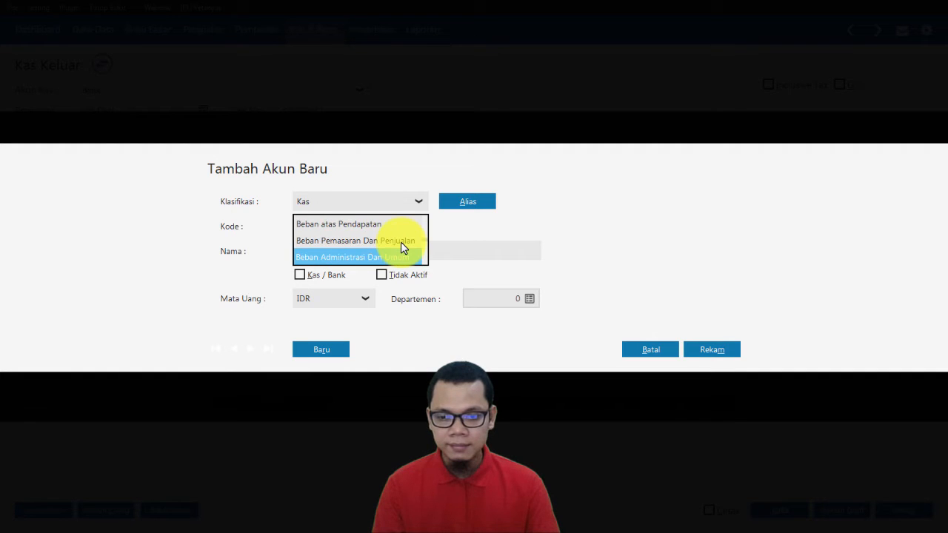
pyautogui.click(391, 259)
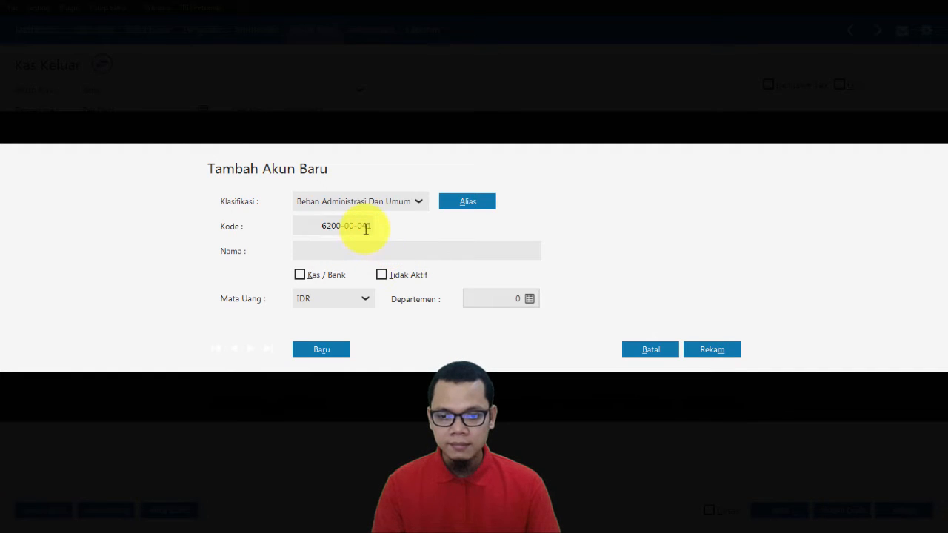
# Set the new account's Kode to 6200-00-036 and its Nama to "Beban Listrik Air dan Telpon", and record it.
pyautogui.doubleClick(367, 228)
pyautogui.press('End')
pyautogui.hotkey('shift', 'Left')
pyautogui.hotkey('shift', 'Left')
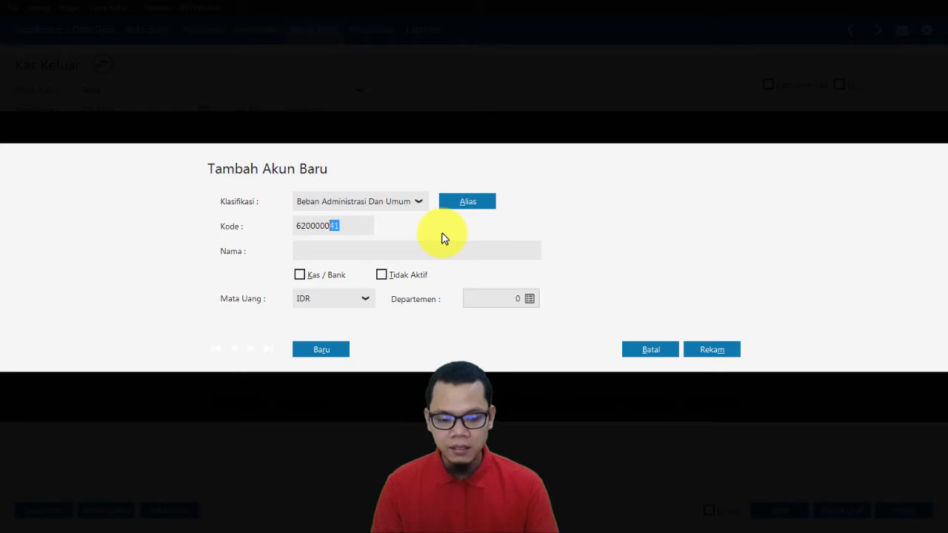
pyautogui.write('36')
pyautogui.click(439, 248)
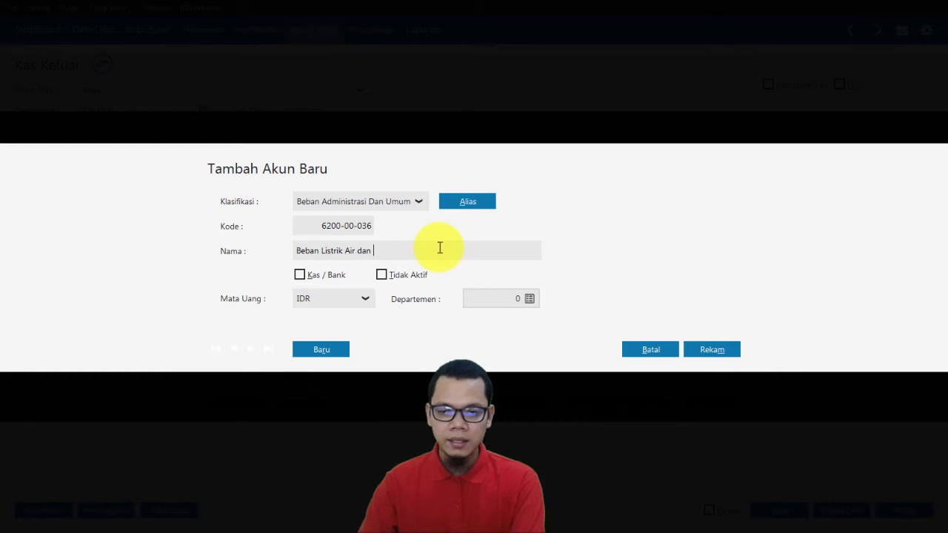
pyautogui.write('Beban Listrik Air dan Telpon')
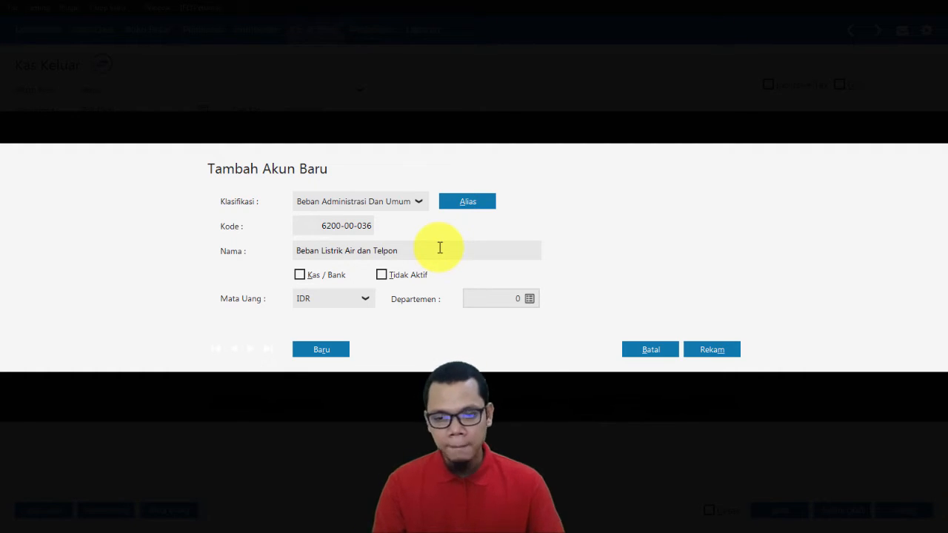
pyautogui.click(711, 350)
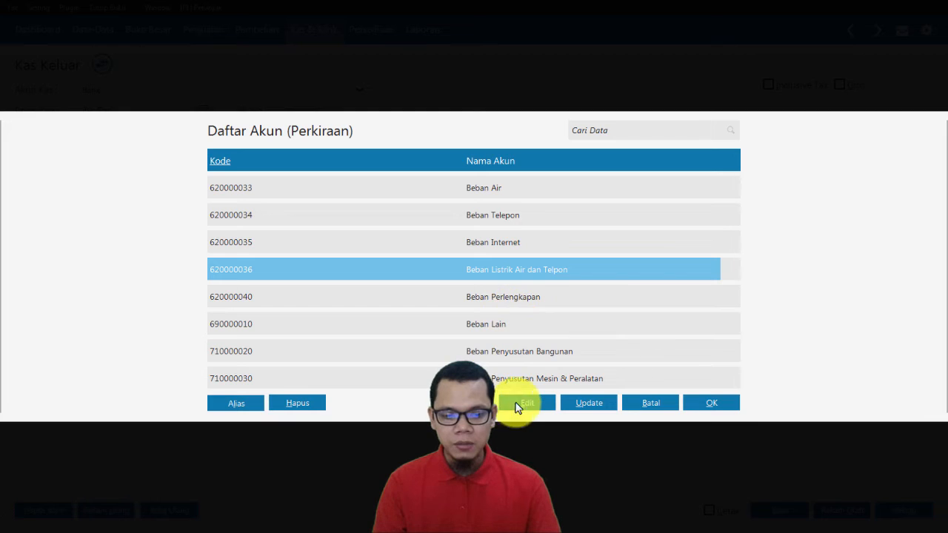
# Allocate the first row to Beban Listrik Air dan Telpon, select its Nilai cell and check the amount on the slide.
pyautogui.click(524, 270)
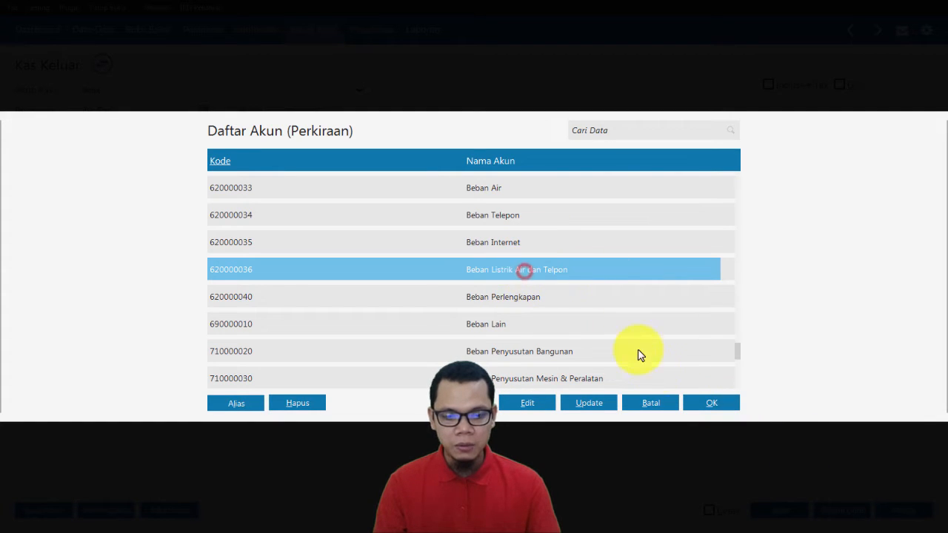
pyautogui.click(703, 402)
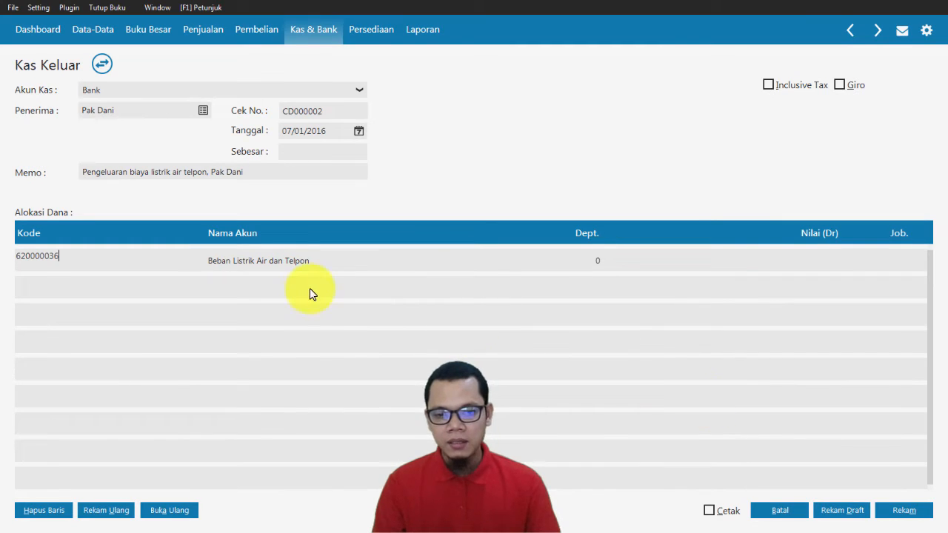
pyautogui.click(826, 260)
pyautogui.hotkey('alt', 'Tab')
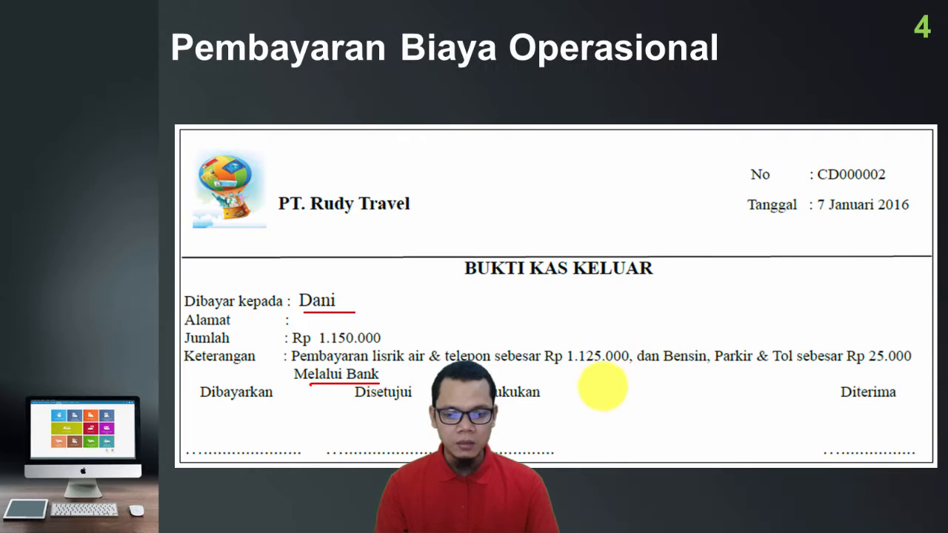
pyautogui.hotkey('alt', 'Tab')
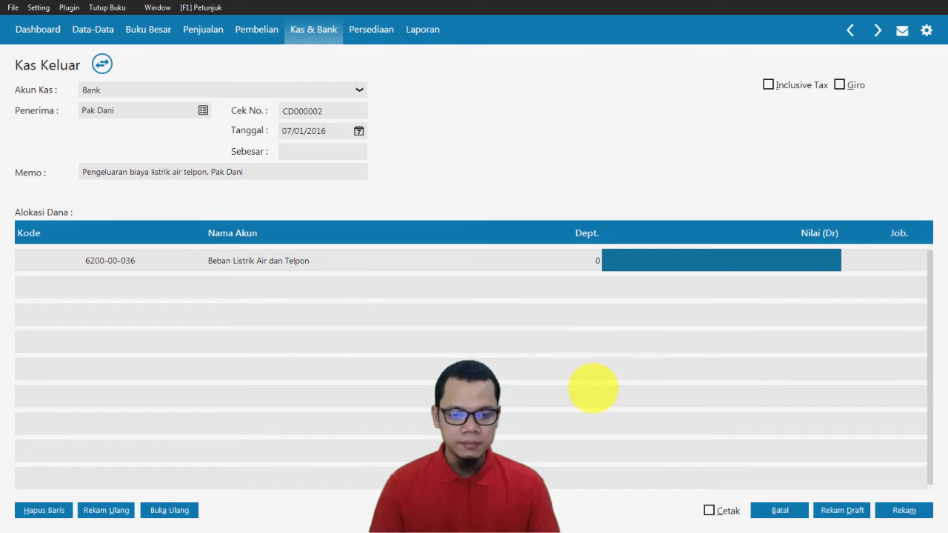
# Set the Beban Listrik Air dan Telpon row's Nilai to 1125000 and check the next expense on the slide.
pyautogui.write('1125000')
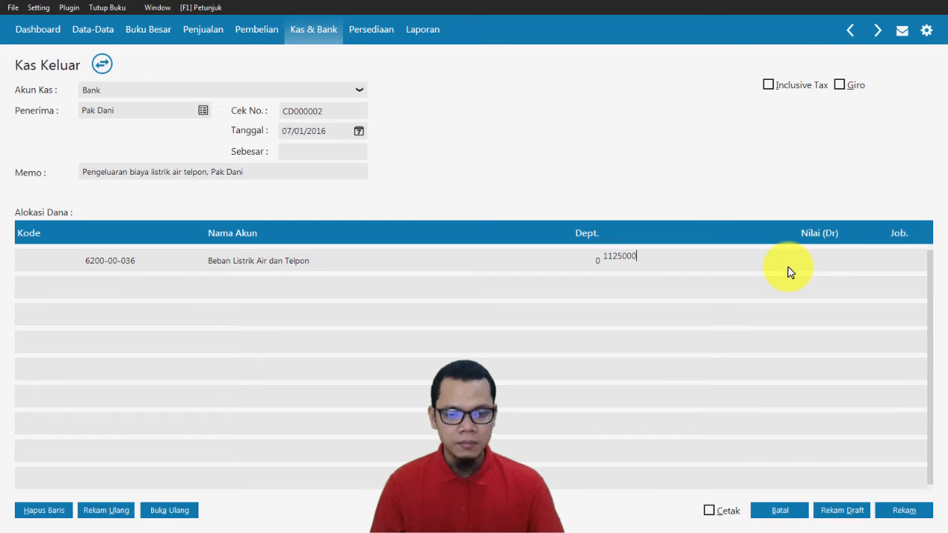
pyautogui.press('Tab')
pyautogui.press('Tab')
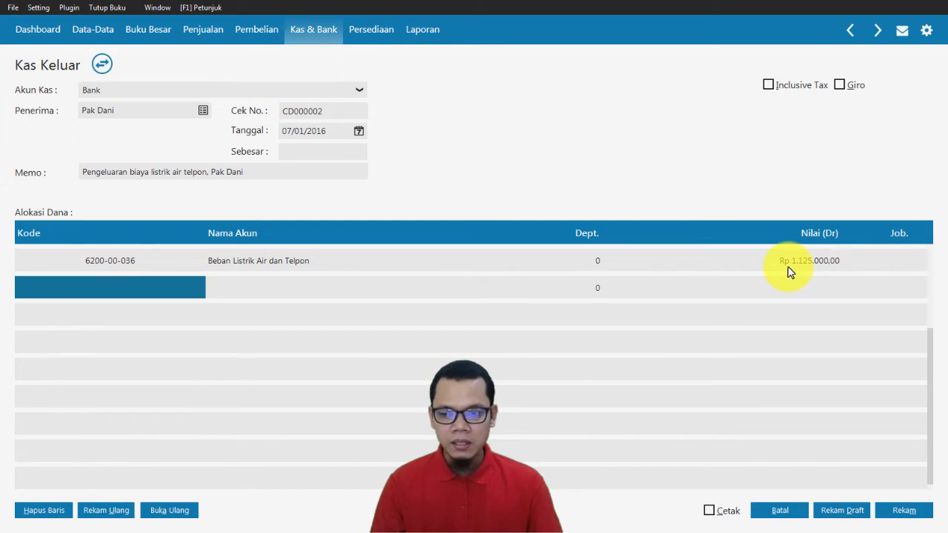
pyautogui.hotkey('alt', 'Tab')
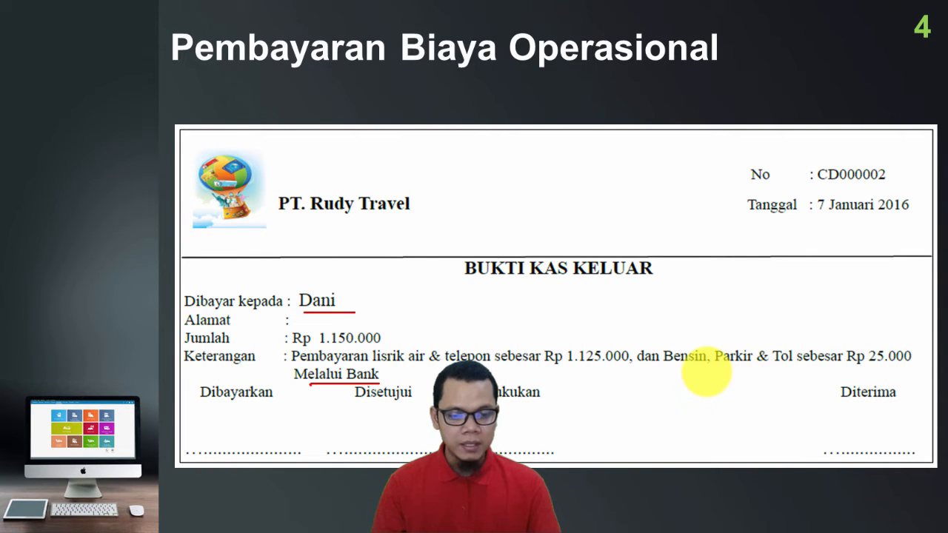
pyautogui.hotkey('alt', 'Tab')
# Open the account list for the second allocation row and examine the expense accounts and codes around Beban Listrik Air dan Telpon.
pyautogui.click(73, 289)
pyautogui.press('Return')
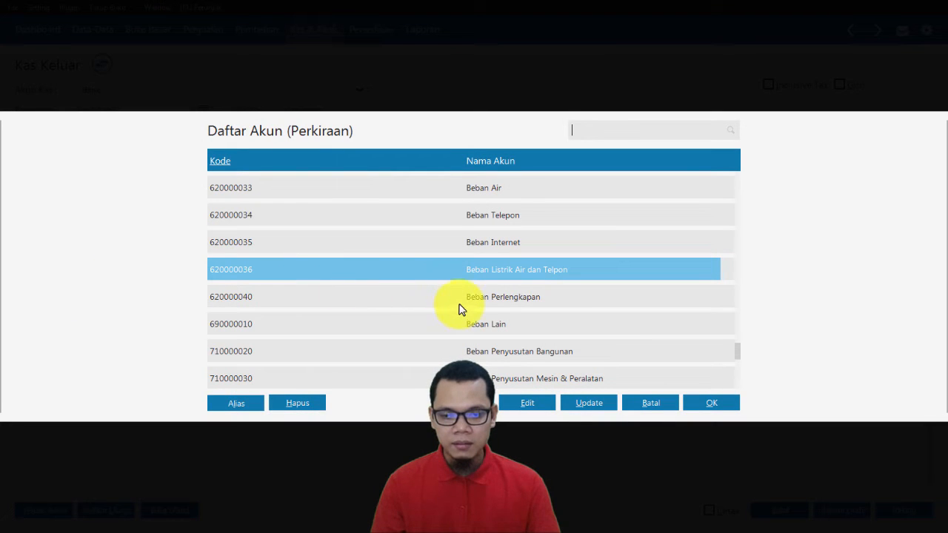
pyautogui.press('Down')
pyautogui.press('Down')
pyautogui.press('Down')
pyautogui.press('Down')
pyautogui.press('Down')
pyautogui.press('Down')
pyautogui.press('Down')
pyautogui.press('Down')
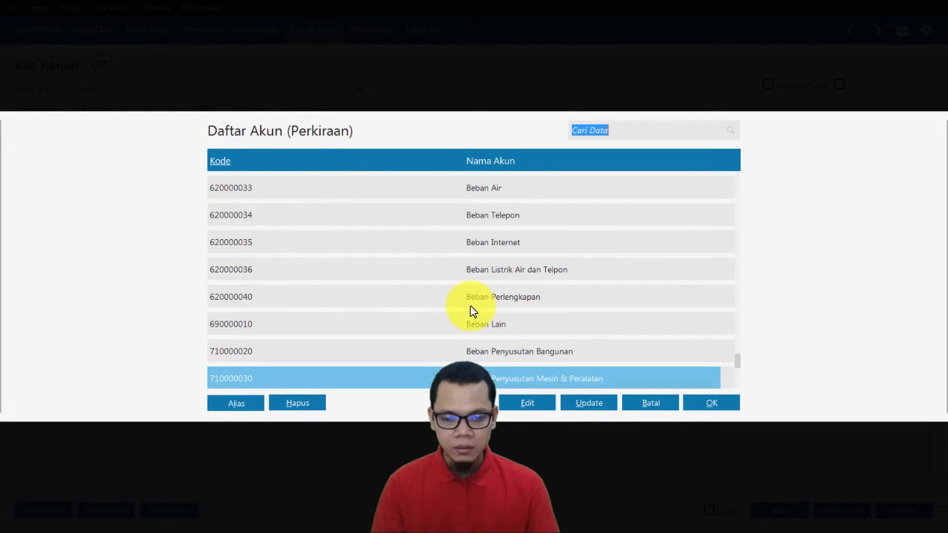
pyautogui.press('Up')
pyautogui.press('Up')
pyautogui.press('Up')
pyautogui.press('Up')
pyautogui.press('Up')
pyautogui.press('Up')
pyautogui.press('Up')
pyautogui.press('Up')
pyautogui.press('Up')
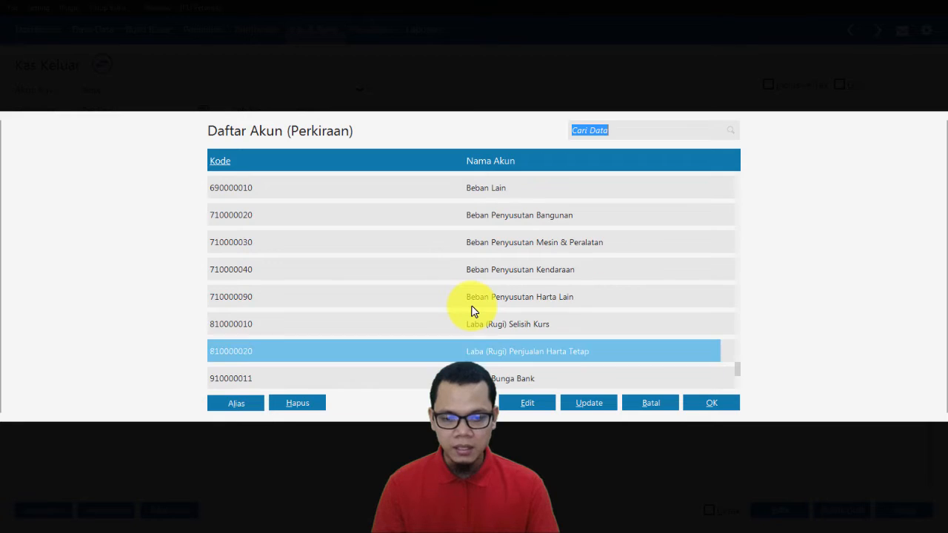
pyautogui.press('Up')
pyautogui.press('Up')
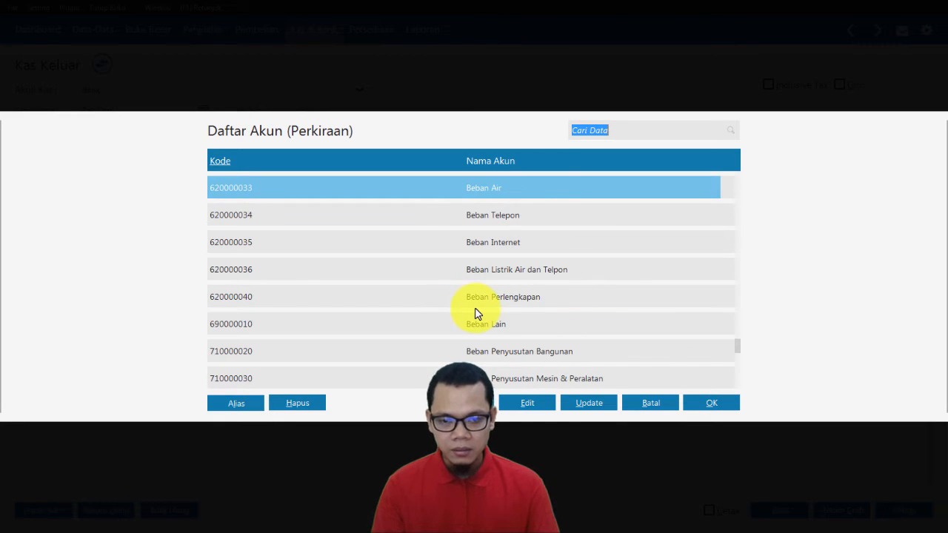
pyautogui.press('Up')
pyautogui.press('Up')
pyautogui.press('Up')
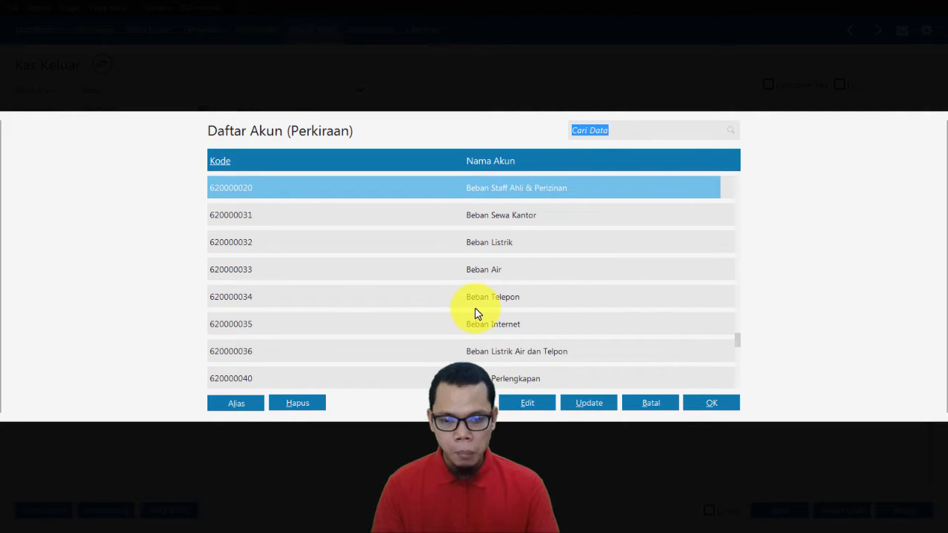
pyautogui.press('Down')
pyautogui.press('Down')
pyautogui.press('Down')
pyautogui.press('Down')
pyautogui.press('Down')
pyautogui.press('Down')
pyautogui.press('Down')
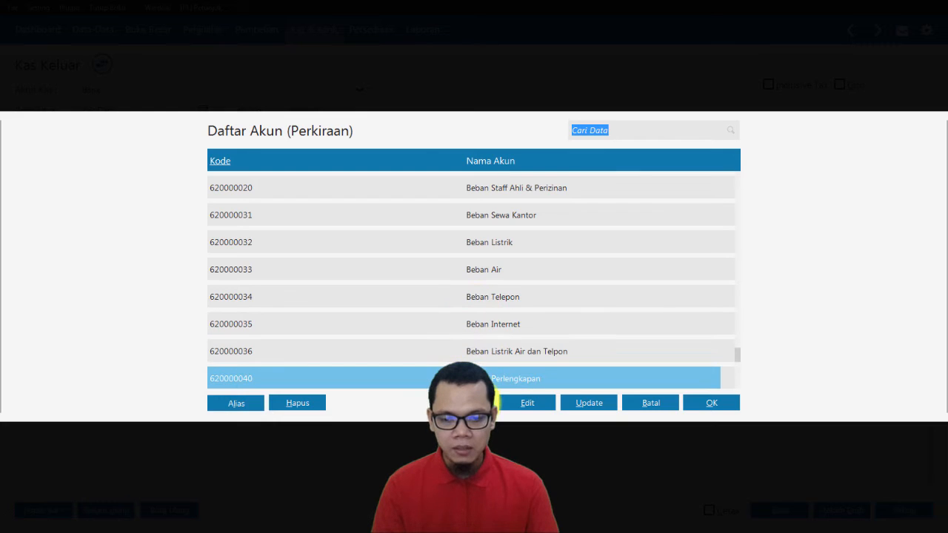
# Record a new Beban Administrasi Dan Umum account with Kode 6200-00-037 and Nama "Beban Bensin Parkir dan Toll", checking the wording on the slide.
pyautogui.press('Return')
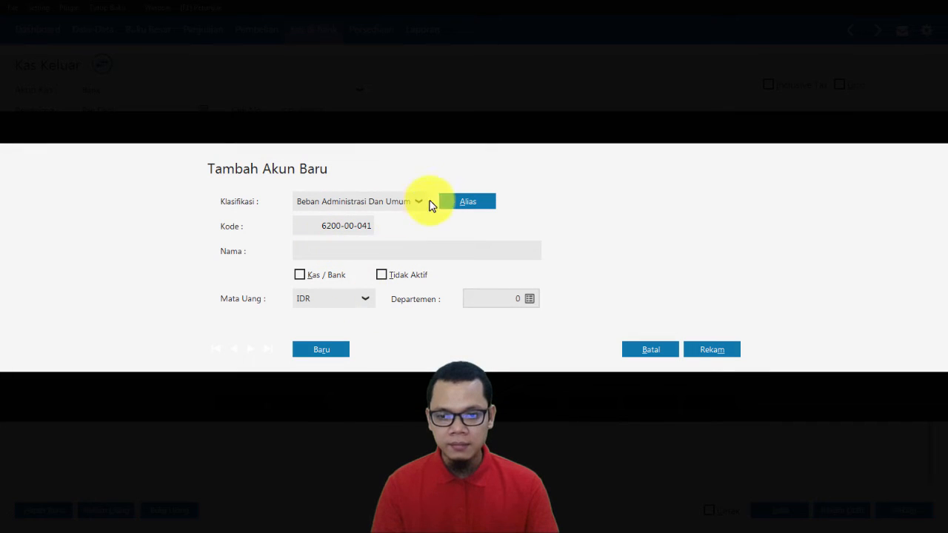
pyautogui.doubleClick(372, 227)
pyautogui.click(373, 226)
pyautogui.hotkey('shift', 'Left')
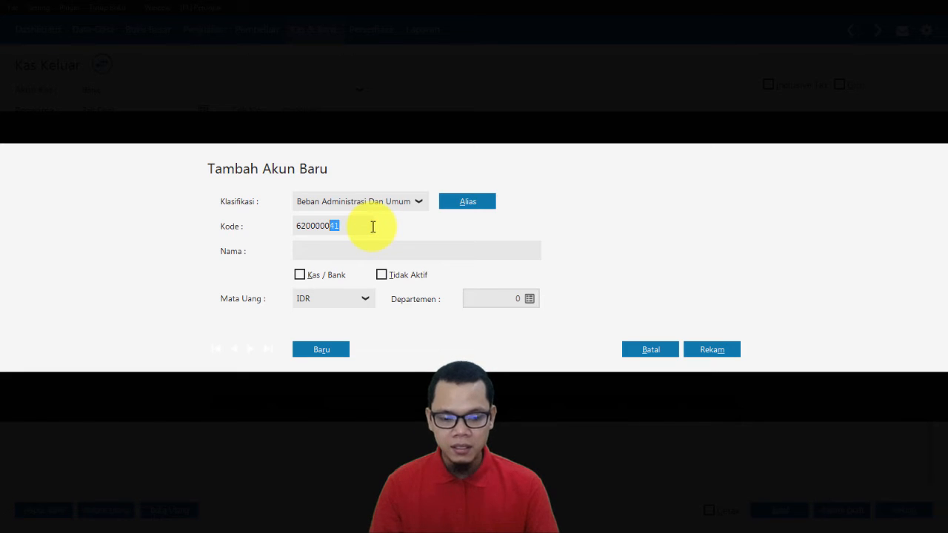
pyautogui.click(327, 247)
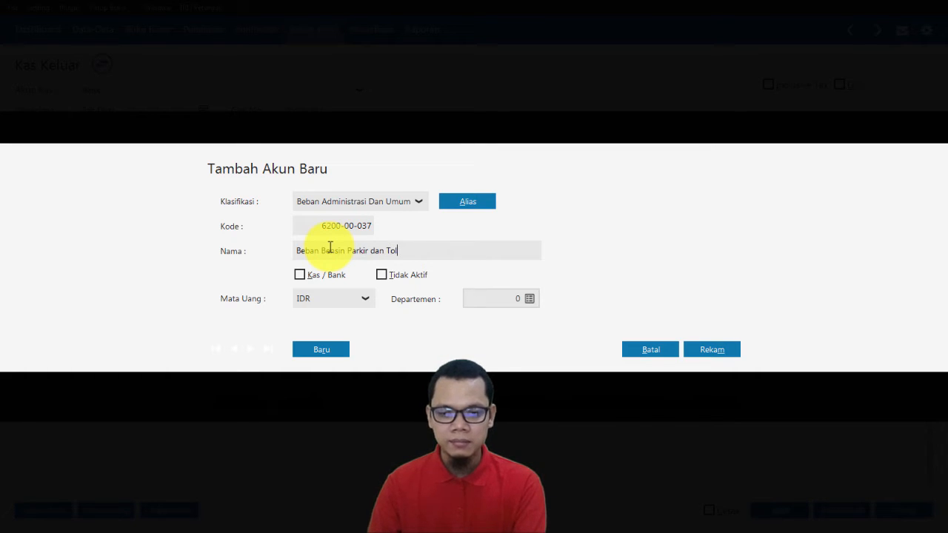
pyautogui.hotkey('alt', 'Tab')
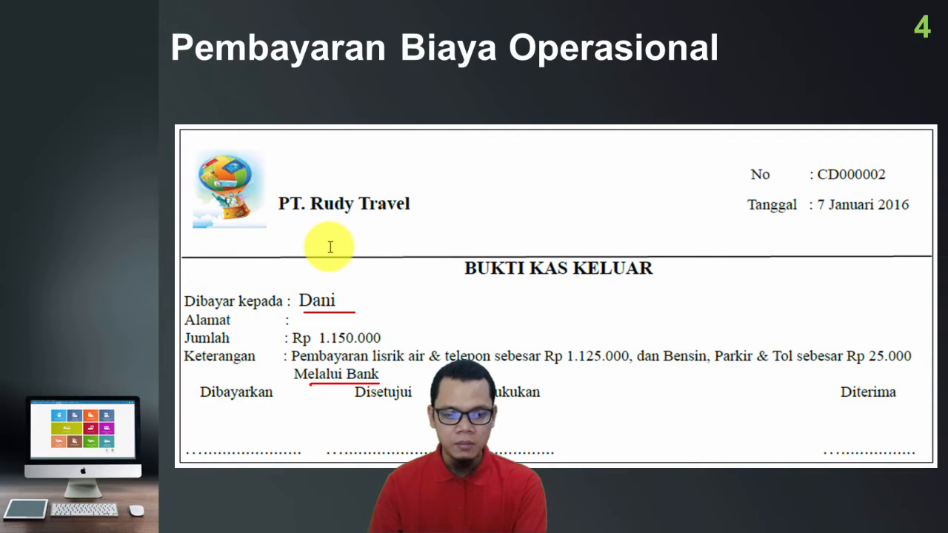
pyautogui.hotkey('alt', 'Tab')
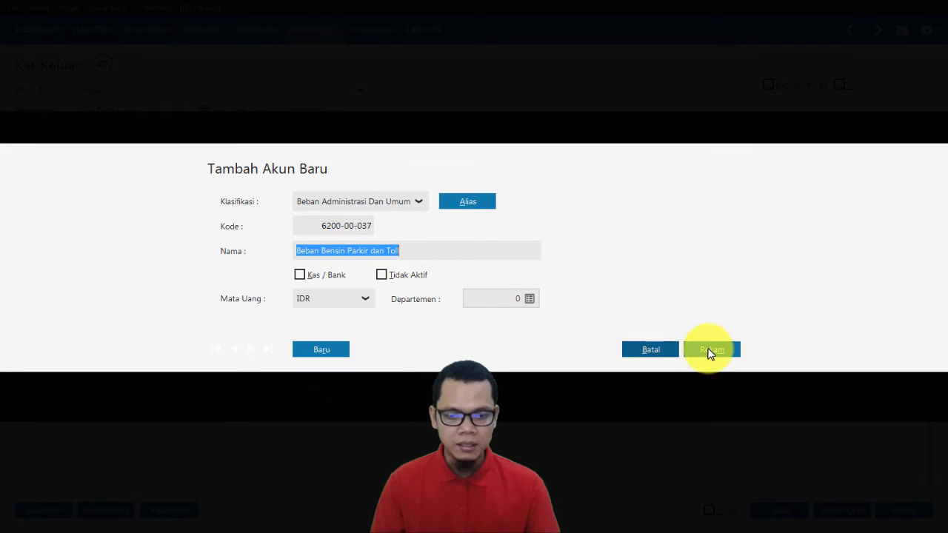
pyautogui.click(709, 351)
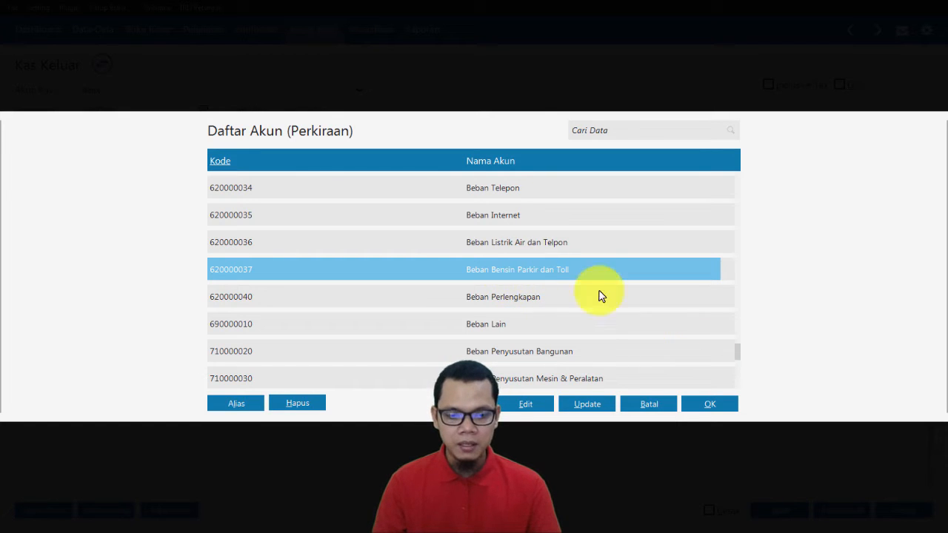
# Allocate the second row to Beban Bensin Parkir dan Toll and set its Nilai to 25.000.
pyautogui.click(715, 407)
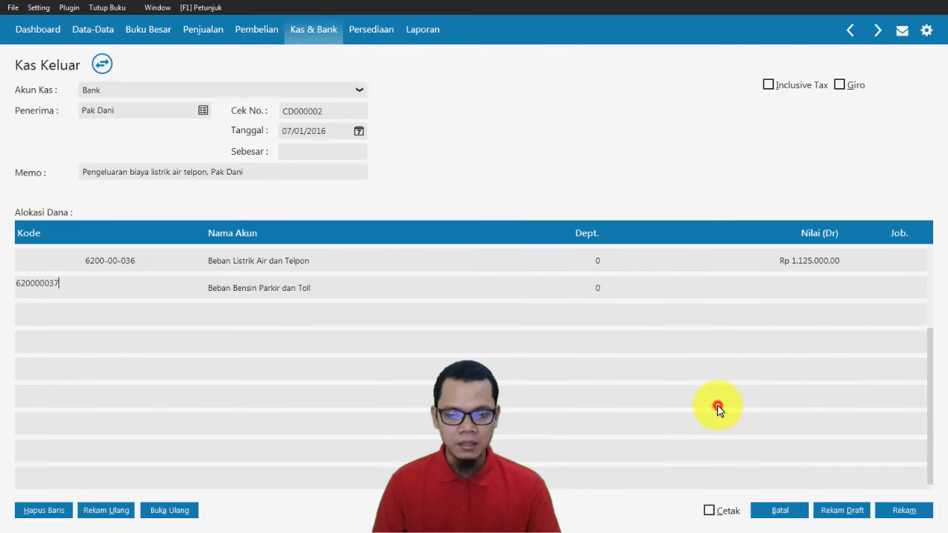
pyautogui.click(806, 289)
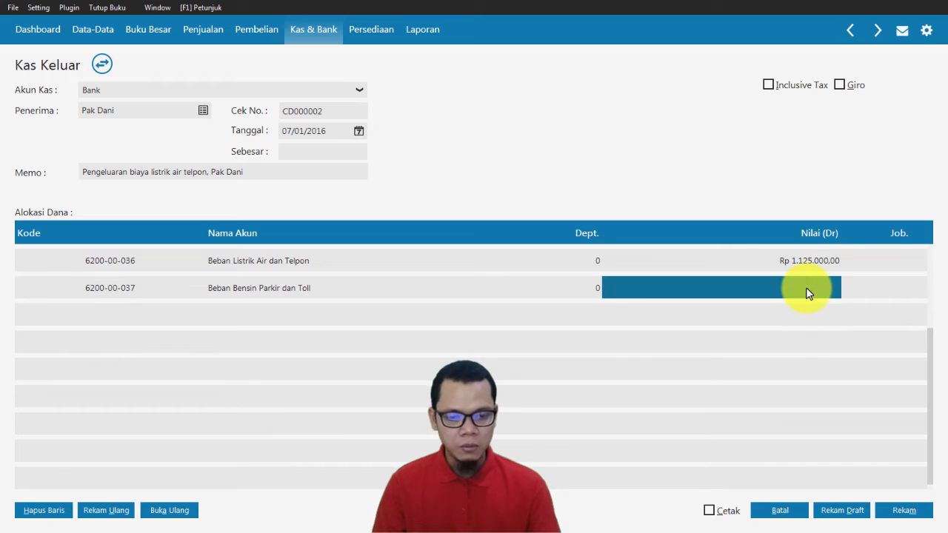
pyautogui.write('25.')
pyautogui.write('000')
pyautogui.press('Tab')
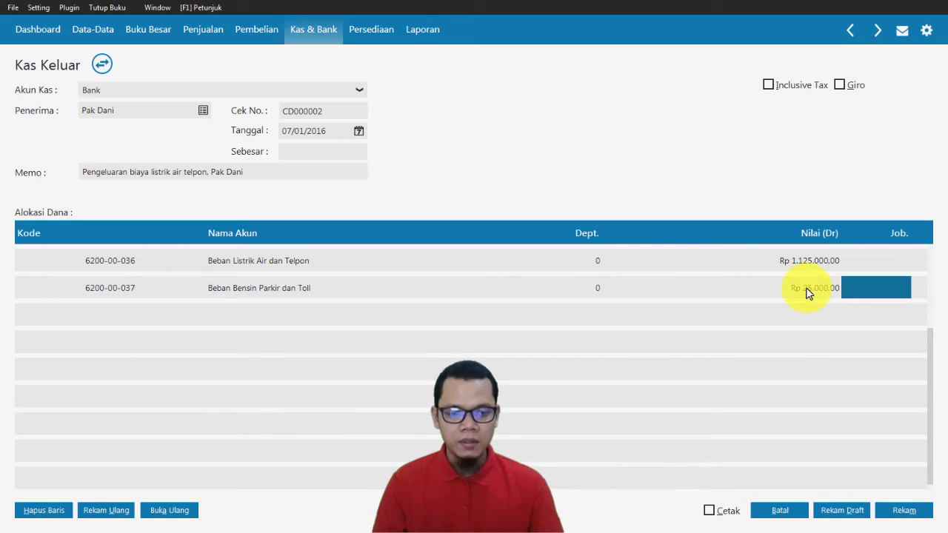
# Fill Sebesar with Rp 1.150.000,00, check it against the slide, and record cash-out CD000002, leaving the blank new form.
pyautogui.click(301, 151)
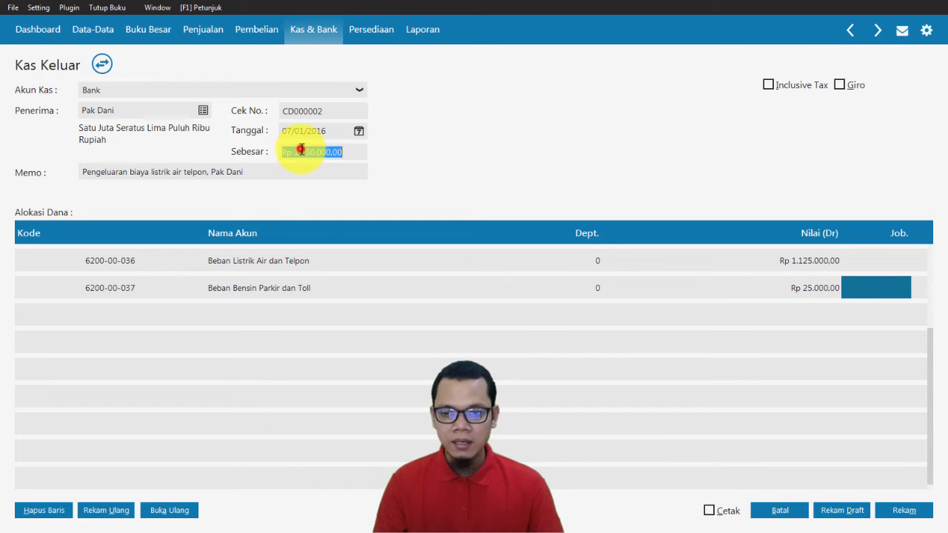
pyautogui.click(354, 153)
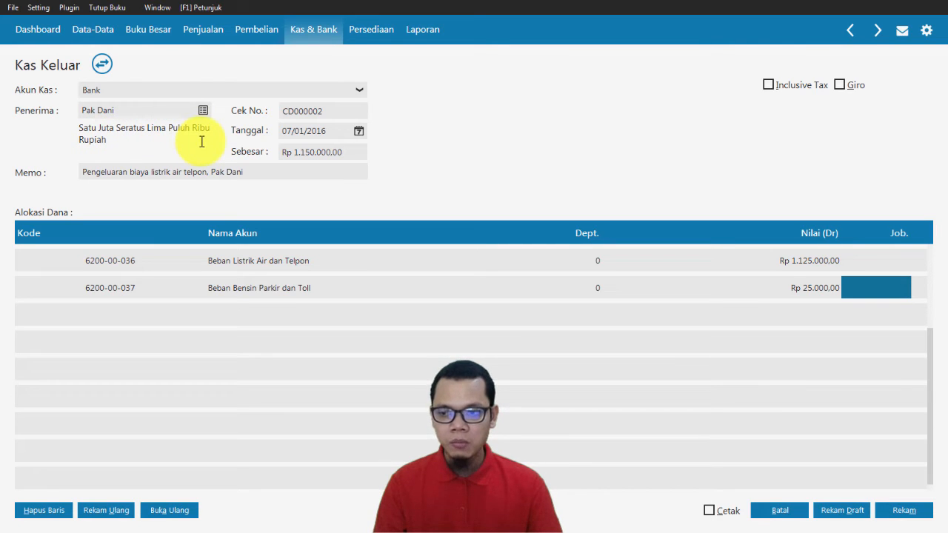
pyautogui.hotkey('alt', 'Tab')
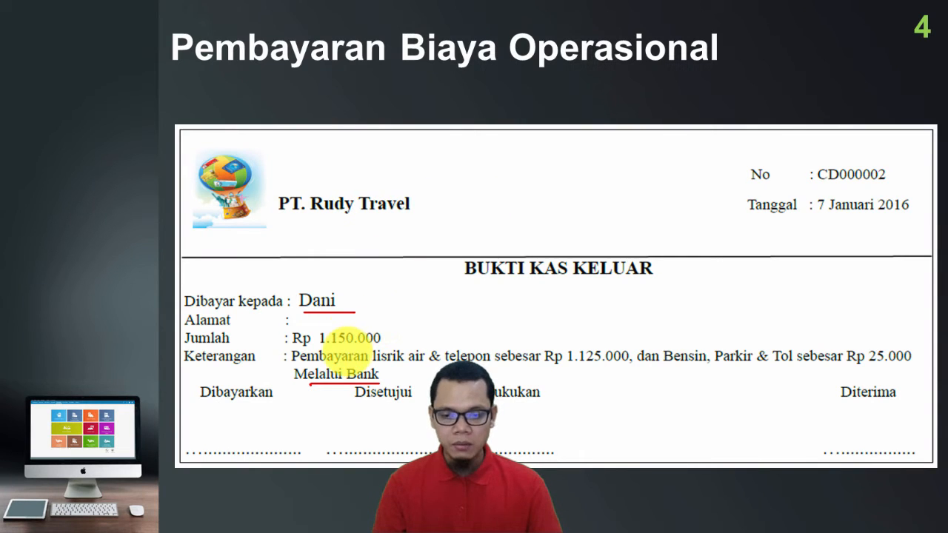
pyautogui.hotkey('alt', 'Tab')
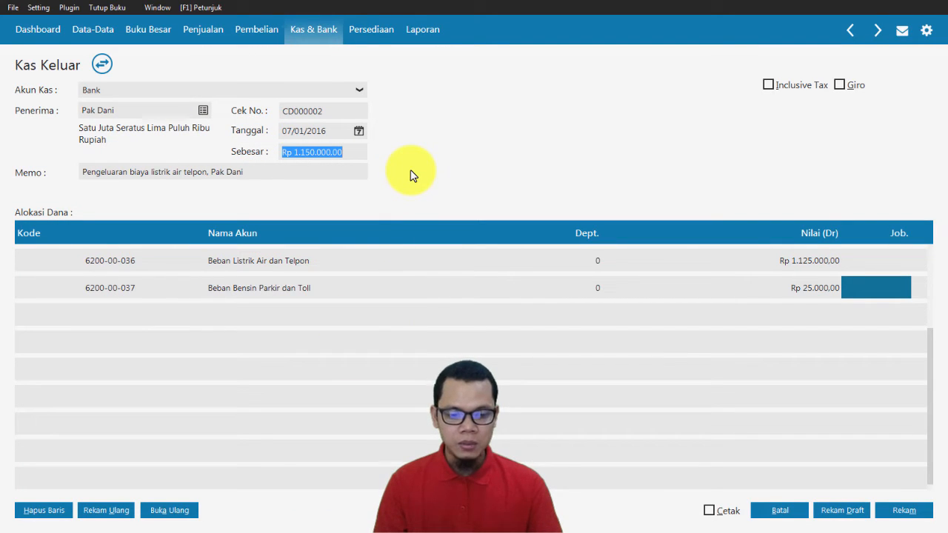
pyautogui.click(924, 511)
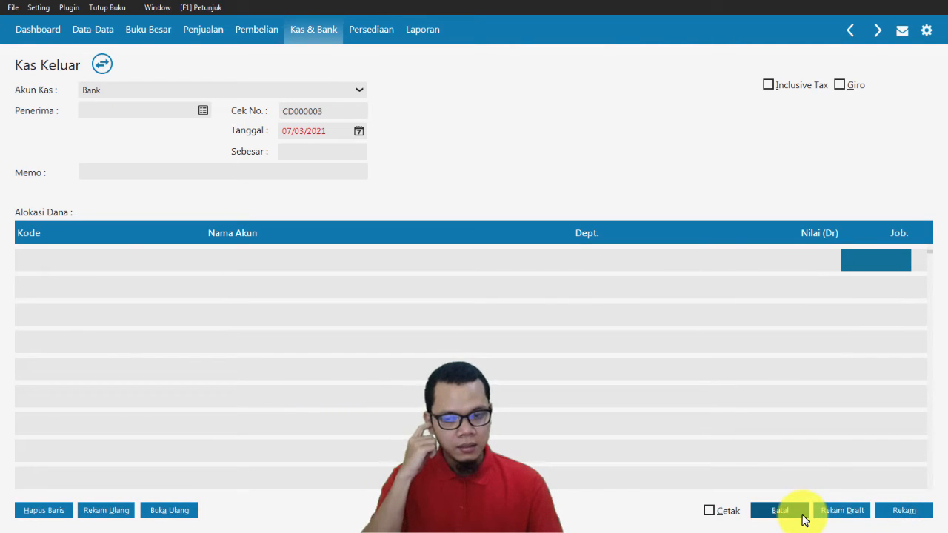
pyautogui.click(802, 513)
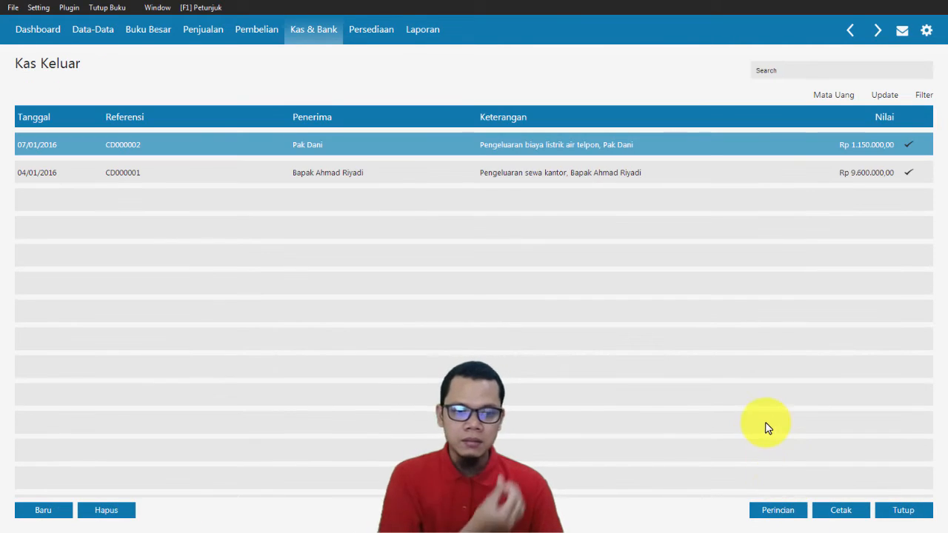
# View the Jurnal Voucher of CD000002 with a wider account name column, and close it and the Kas Keluar list.
pyautogui.rightClick(585, 145)
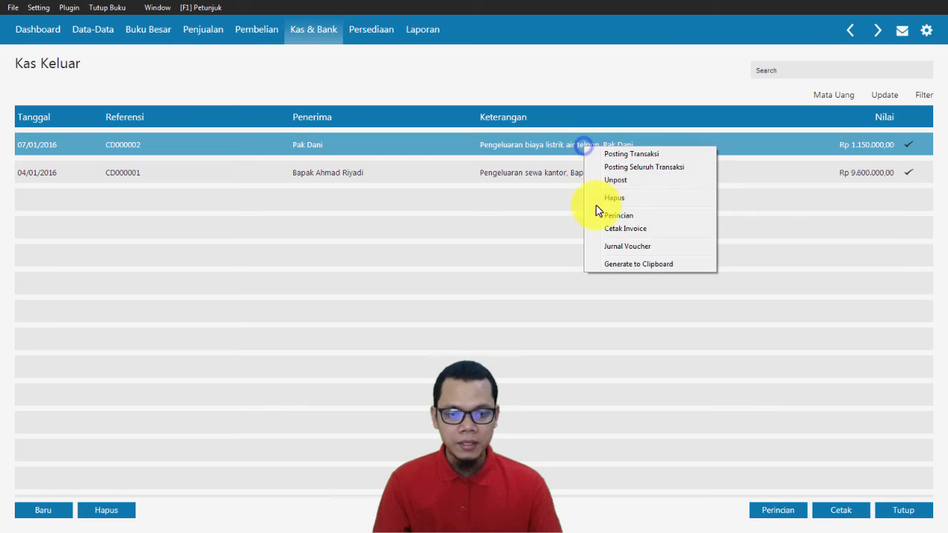
pyautogui.rightClick(516, 140)
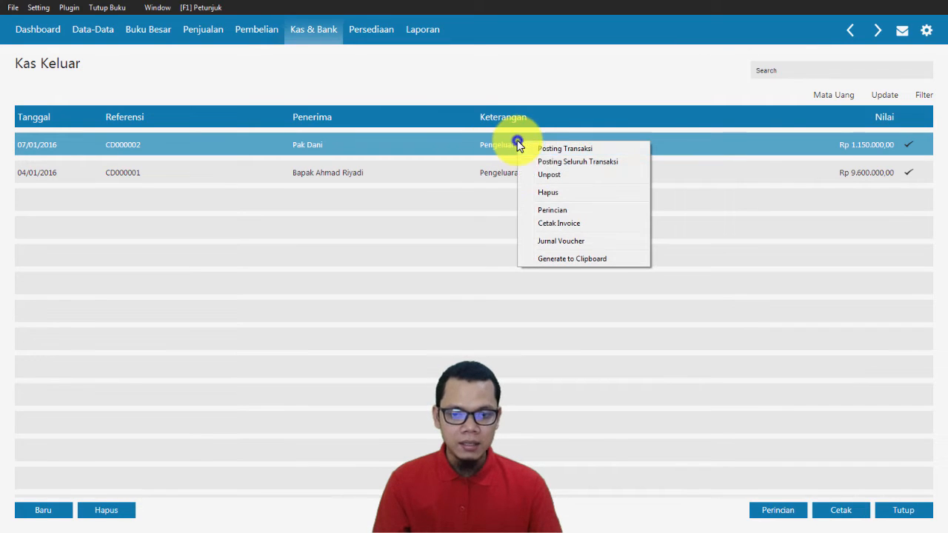
pyautogui.click(552, 242)
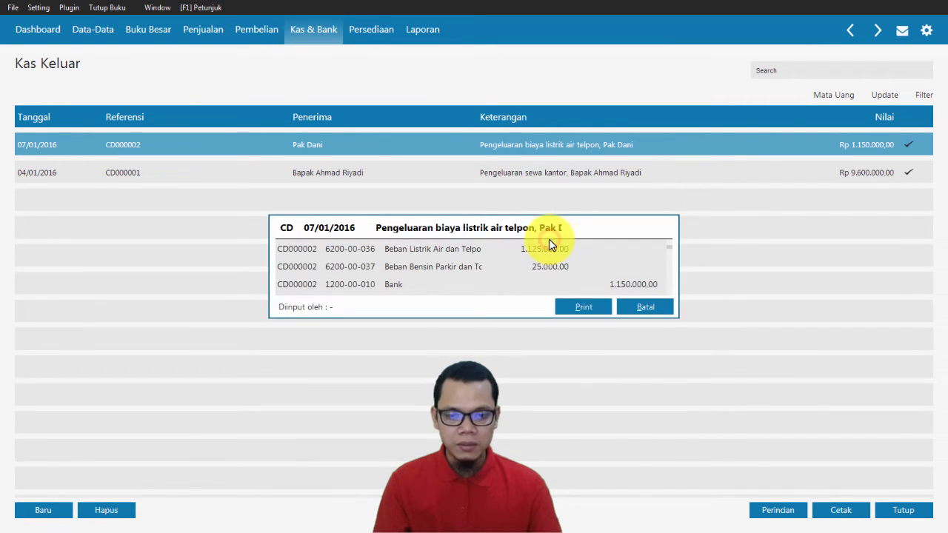
pyautogui.moveTo(482, 256); pyautogui.dragTo(499, 259)
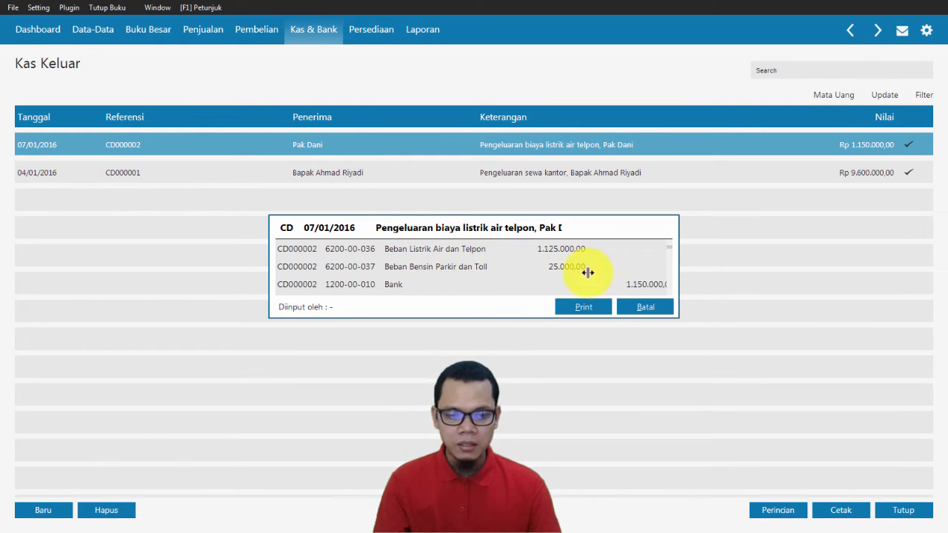
pyautogui.click(650, 309)
pyautogui.click(906, 509)
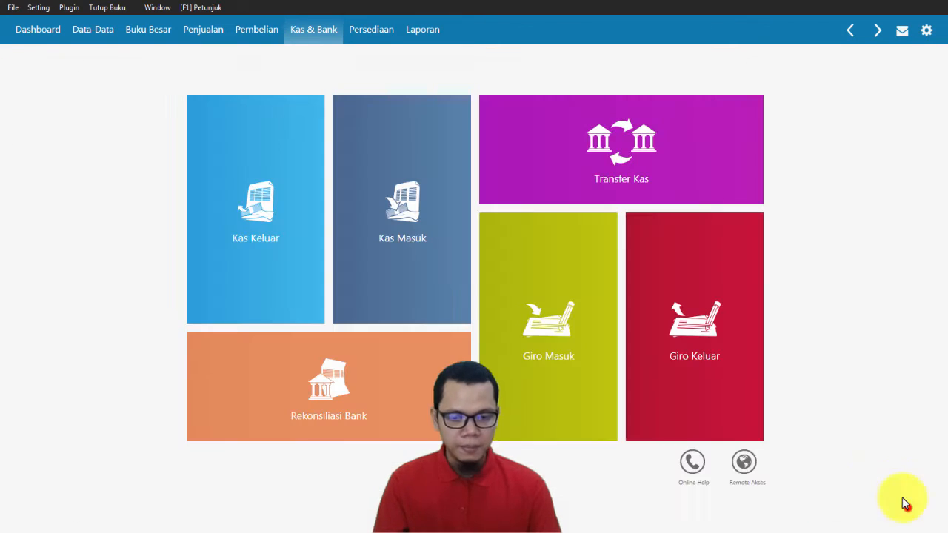
# Advance the slides to Penjualan Tunai dengan Discount, return to Zahir and bring up the Invoice Penjualan options in the Penjualan module.
pyautogui.hotkey('alt', 'Tab')
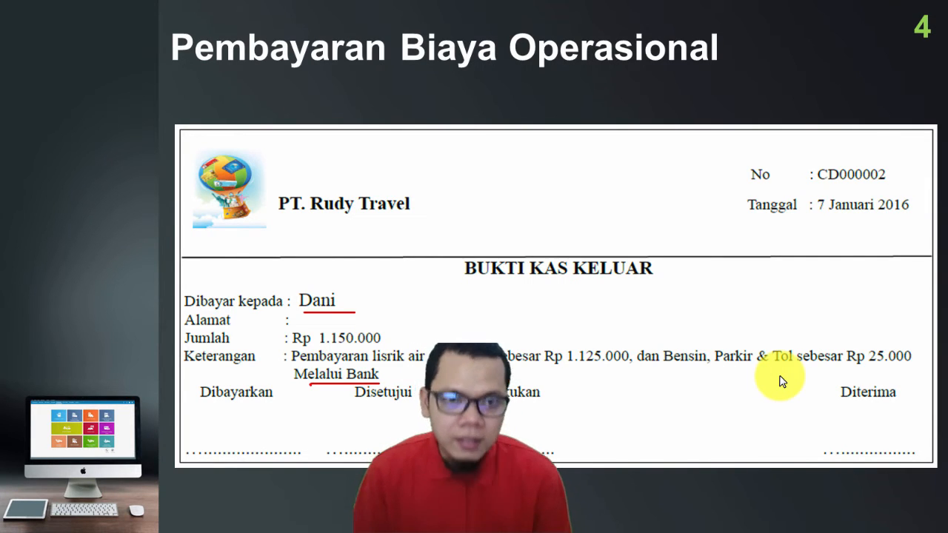
pyautogui.press('Right')
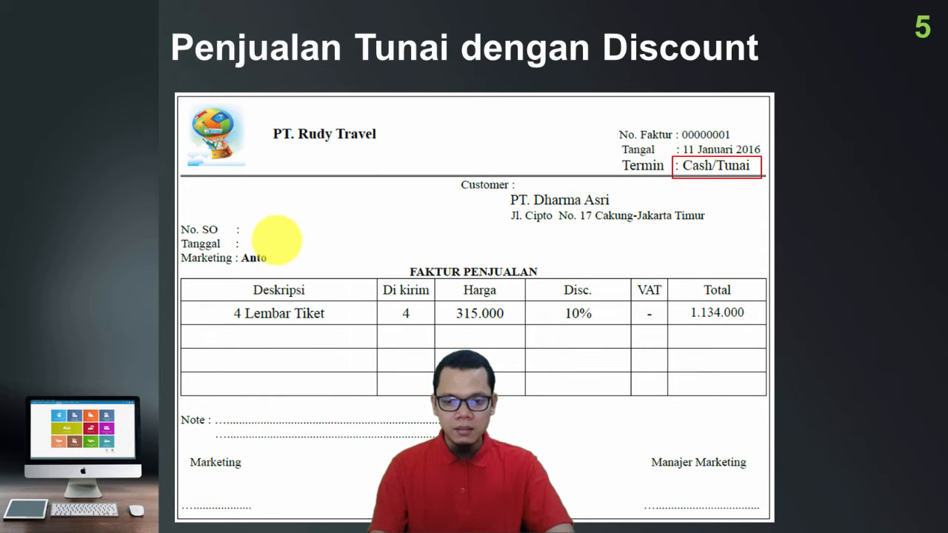
pyautogui.hotkey('alt', 'Tab')
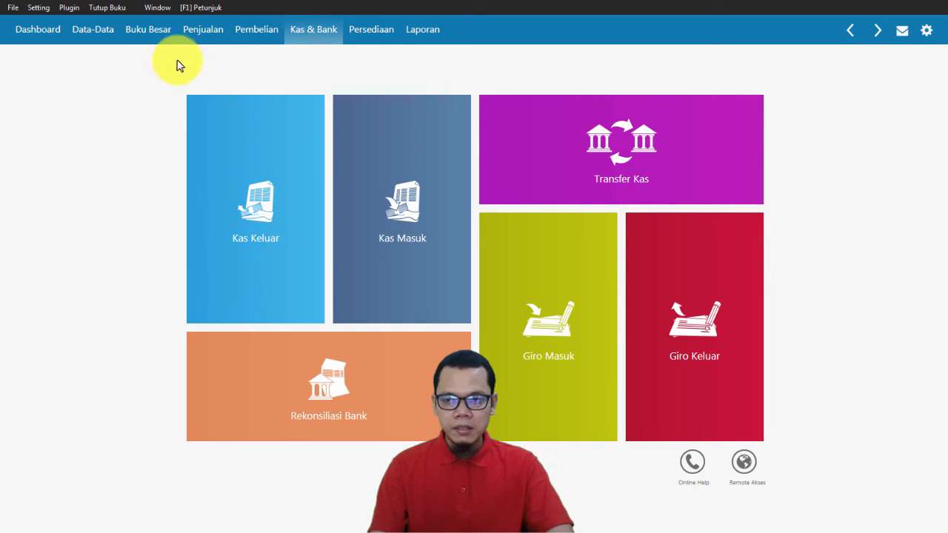
pyautogui.click(205, 40)
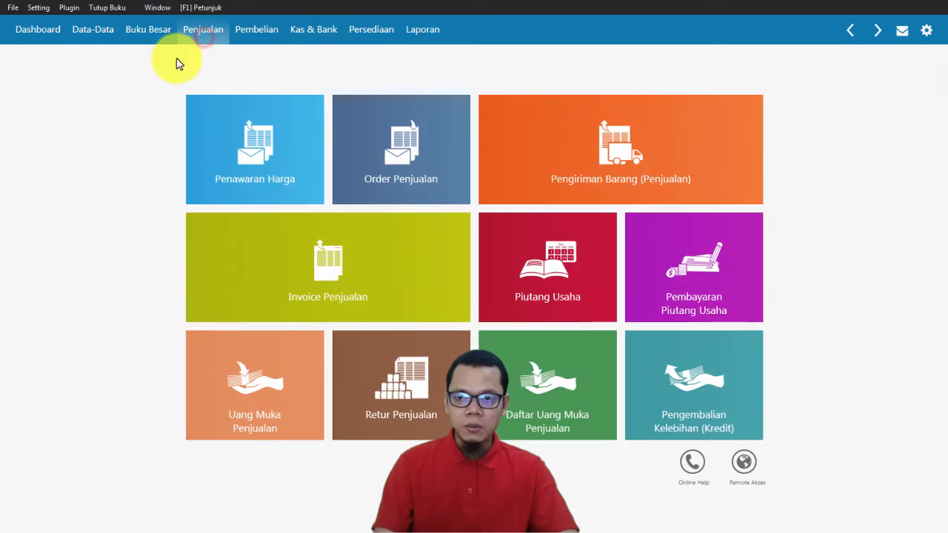
pyautogui.moveTo(239, 106)
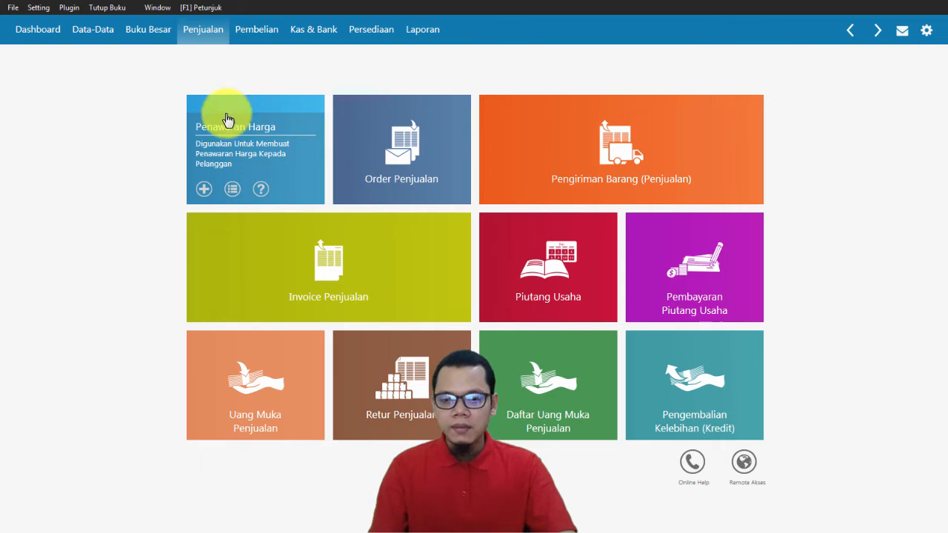
pyautogui.moveTo(303, 284)
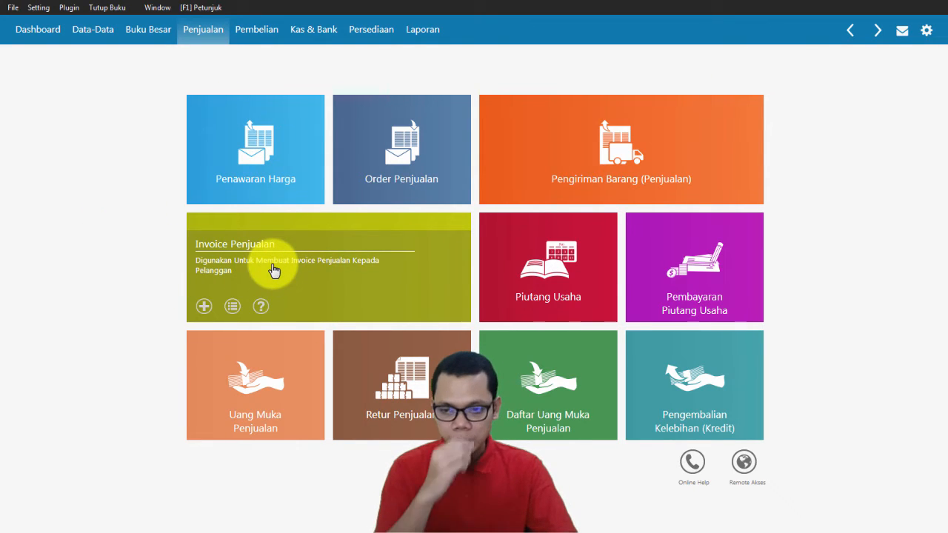
# Start a new sales invoice from the Invoice Penjualan list and mark it as a Tunai sale.
pyautogui.click(272, 264)
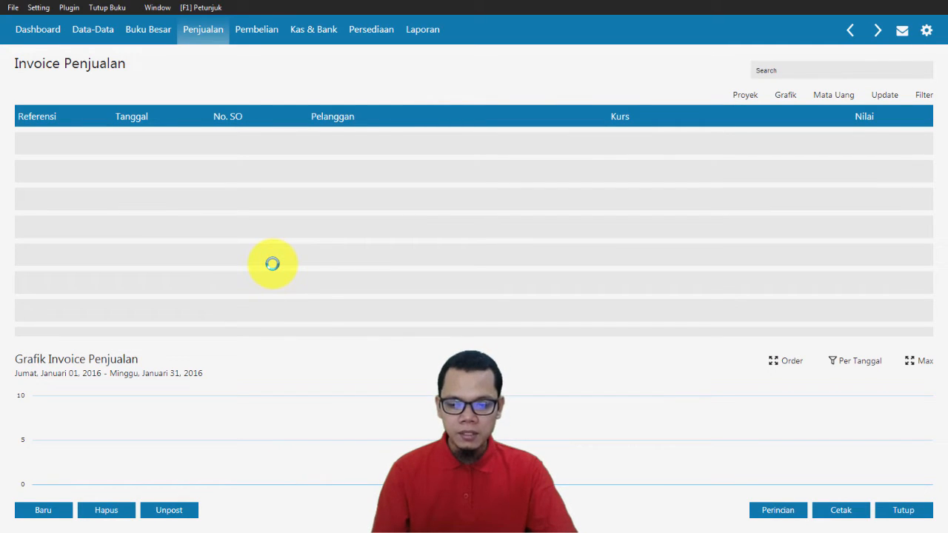
pyautogui.click(922, 510)
pyautogui.moveTo(334, 286)
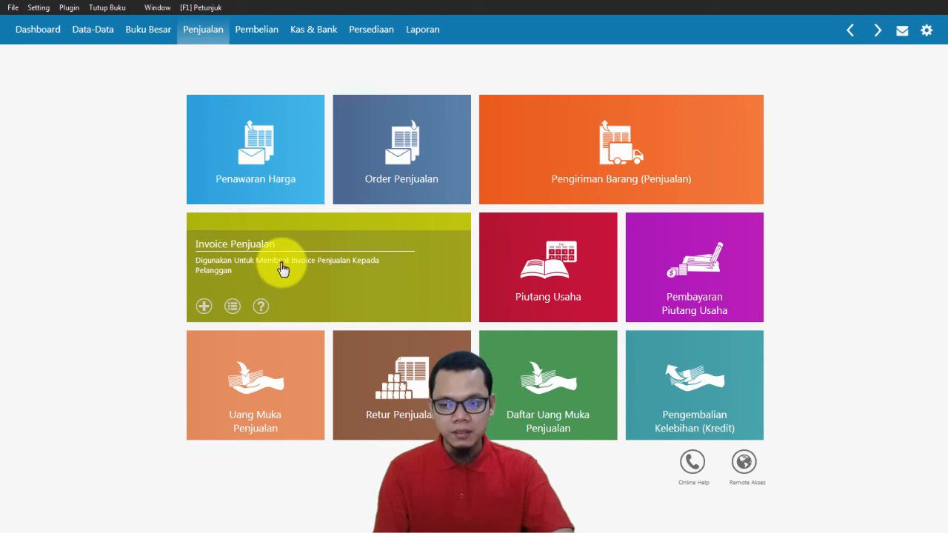
pyautogui.click(281, 263)
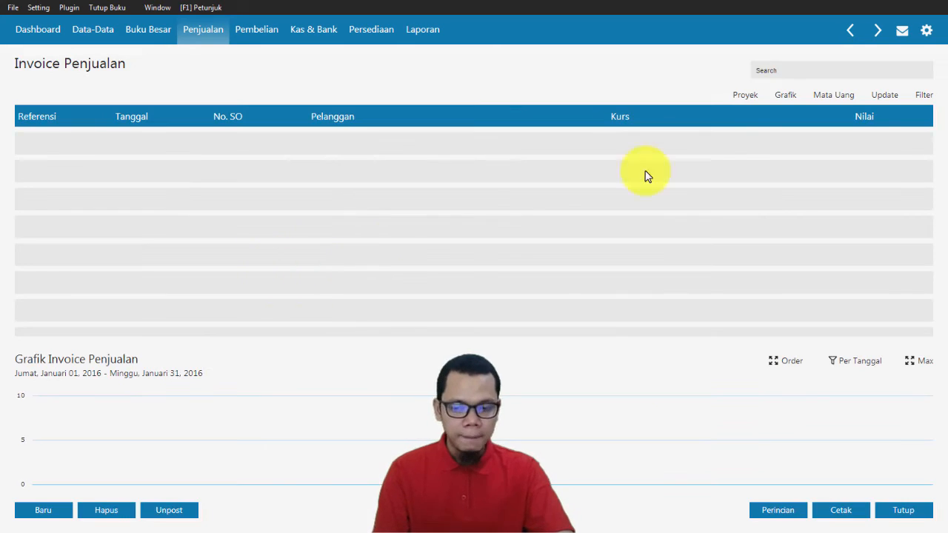
pyautogui.click(51, 510)
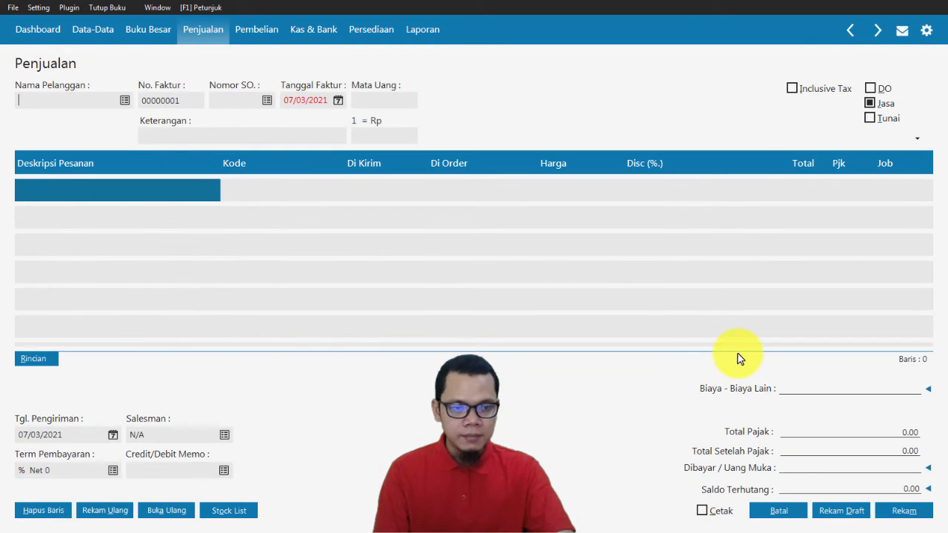
pyautogui.click(869, 120)
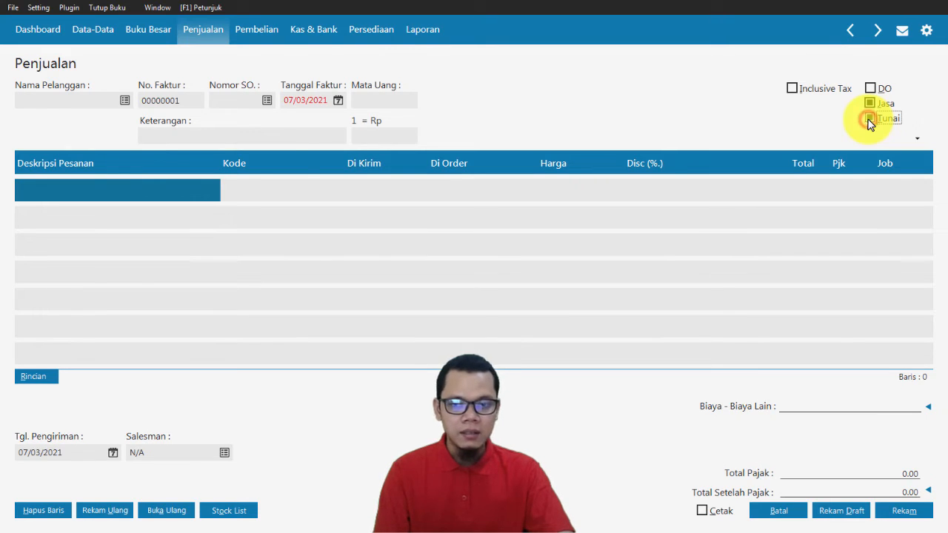
# Check the customer on the slide and record PT. Dharma Asri as a new customer from the invoice's Nama Pelanggan lookup.
pyautogui.click(80, 102)
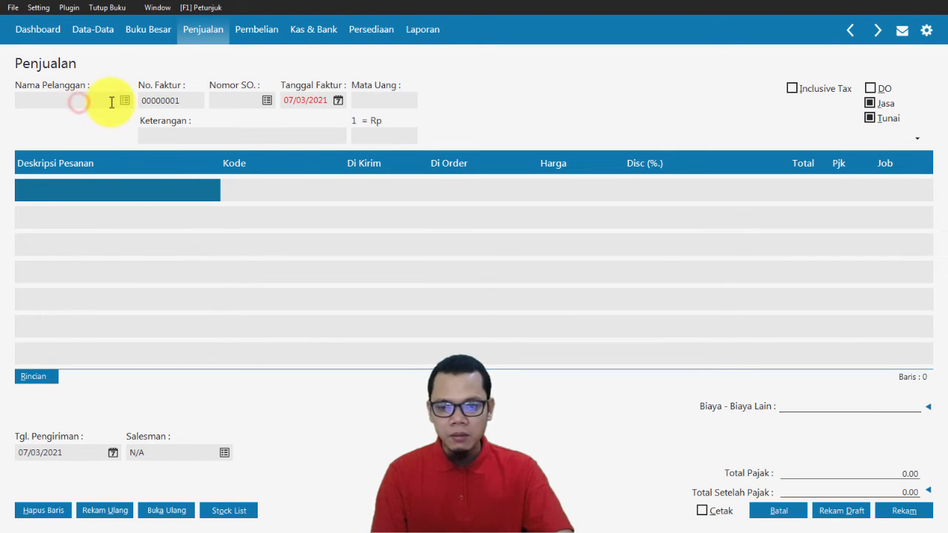
pyautogui.hotkey('alt', 'Tab')
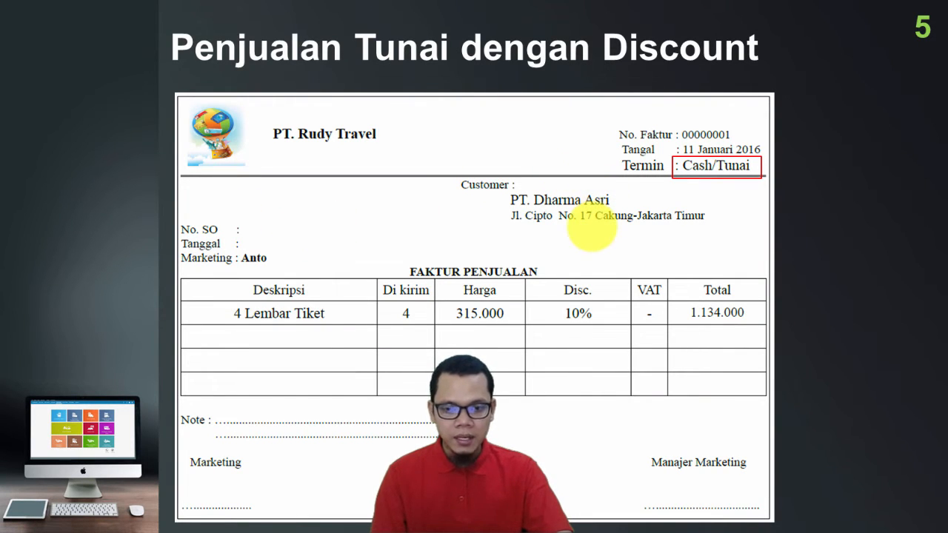
pyautogui.hotkey('alt', 'Tab')
pyautogui.click(123, 100)
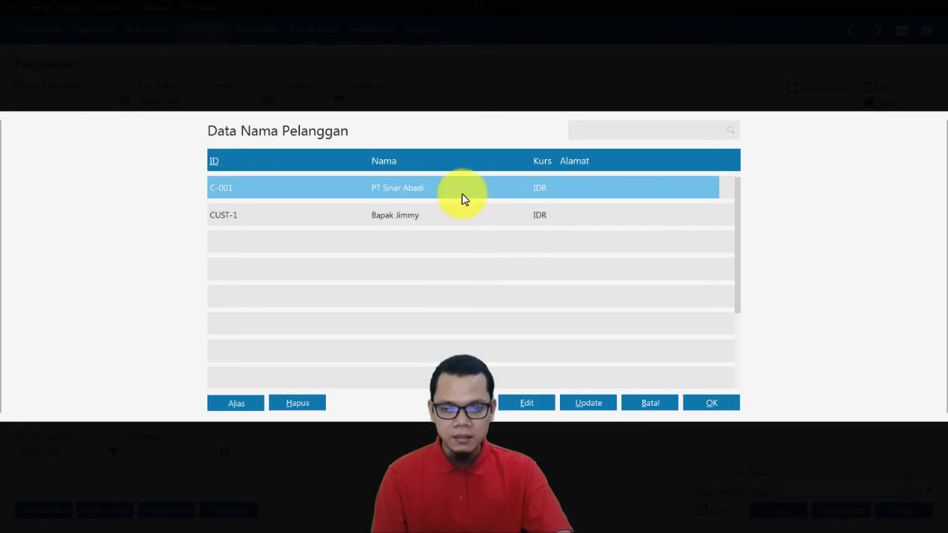
pyautogui.click(465, 403)
pyautogui.click(334, 141)
pyautogui.write('PT. Dharm')
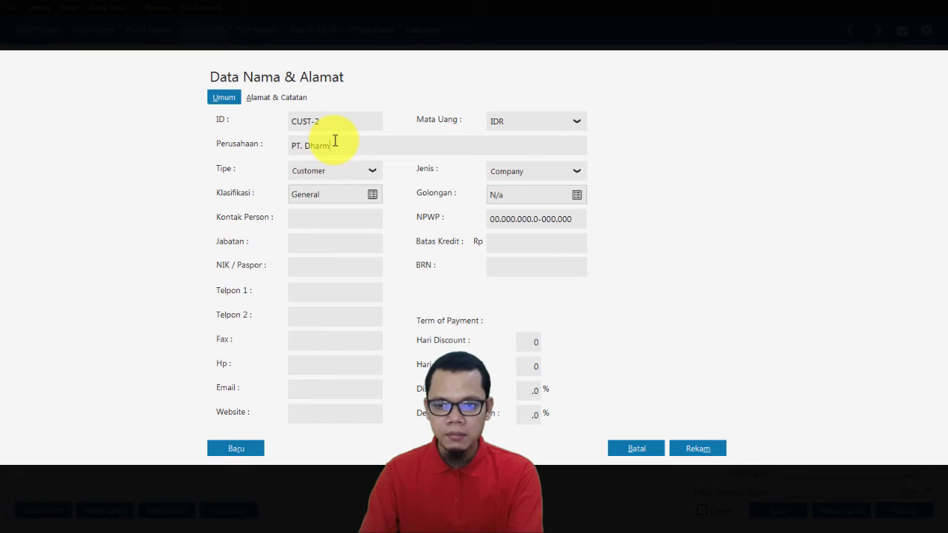
pyautogui.write('a Asri')
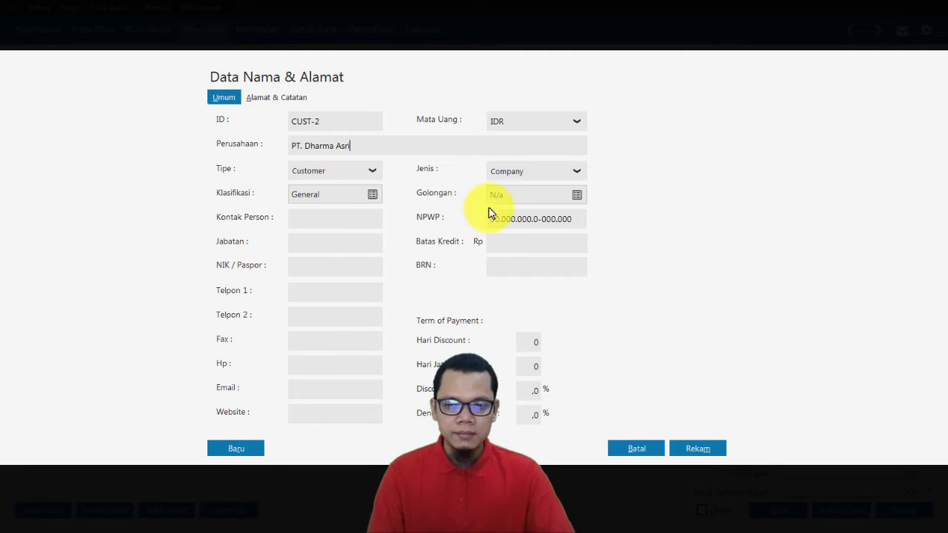
pyautogui.click(683, 451)
pyautogui.click(648, 336)
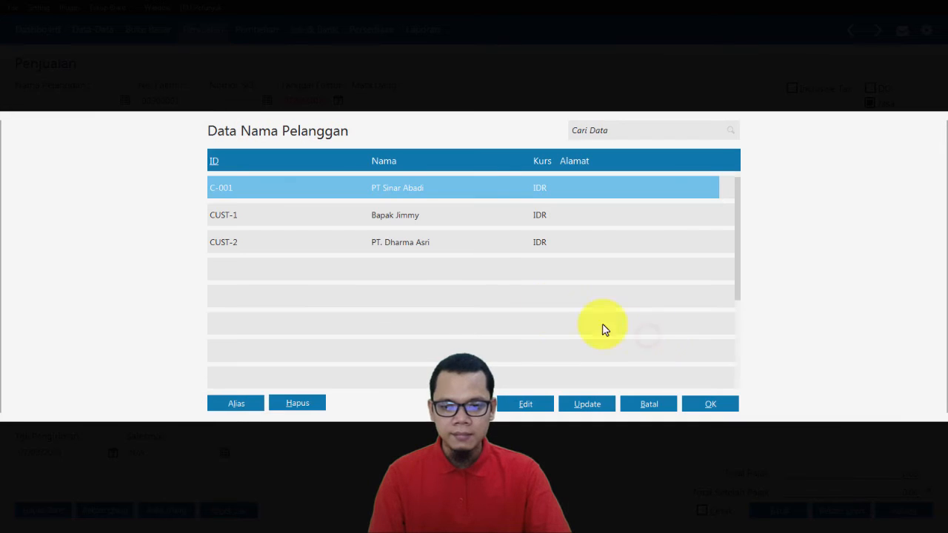
# Choose PT. Dharma Asri as the customer and set the invoice date to 11/01/2016, as on the sample invoice slide.
pyautogui.doubleClick(413, 247)
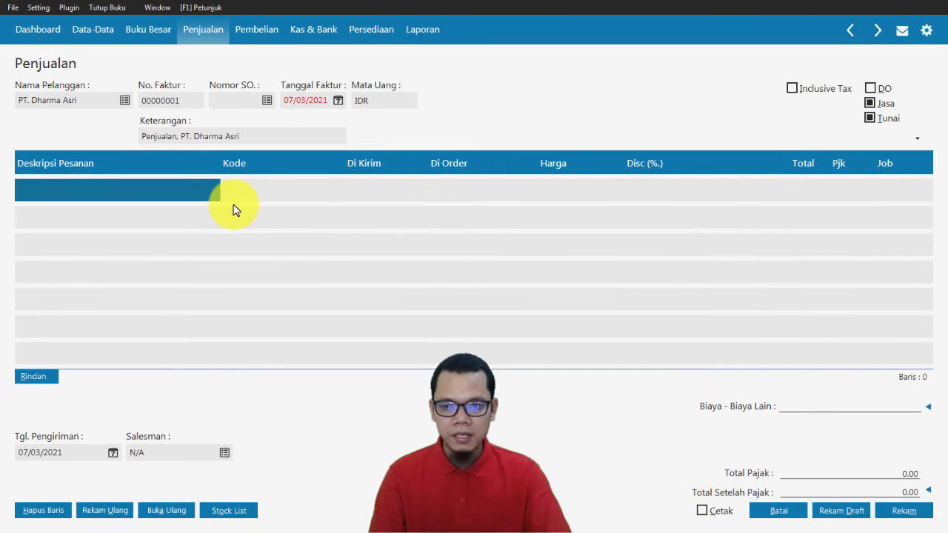
pyautogui.hotkey('alt', 'Tab')
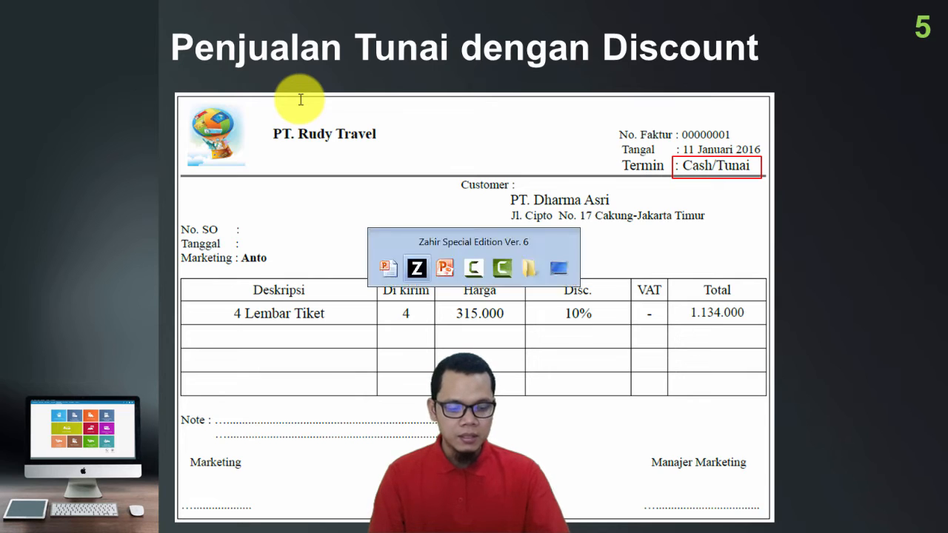
pyautogui.hotkey('alt', 'Tab')
pyautogui.write('11')
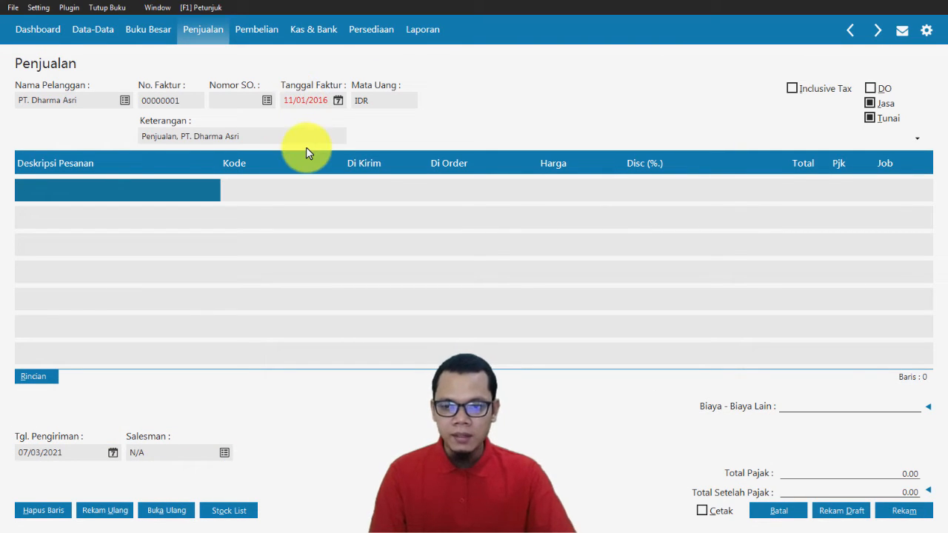
pyautogui.click(305, 138)
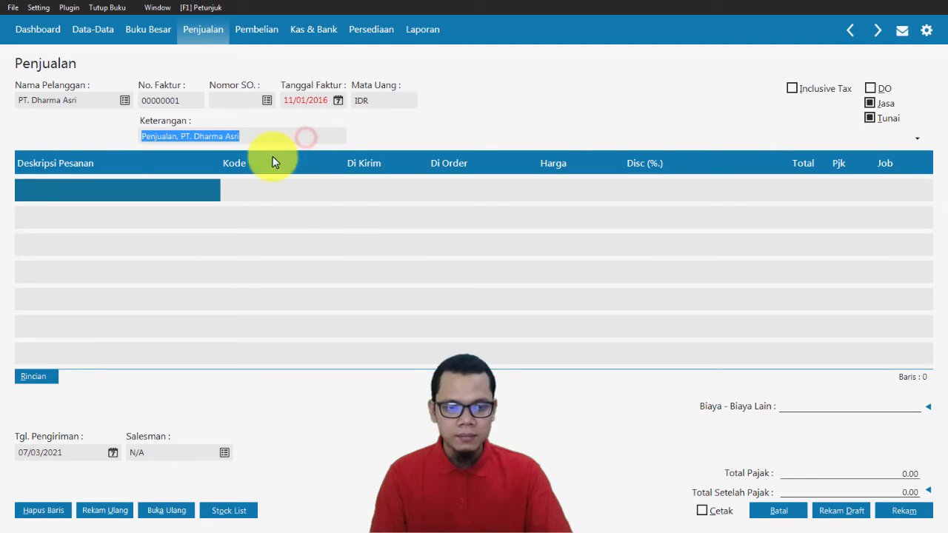
# Enter "4 lembar tiket" as the order description on the first invoice line.
pyautogui.click(166, 195)
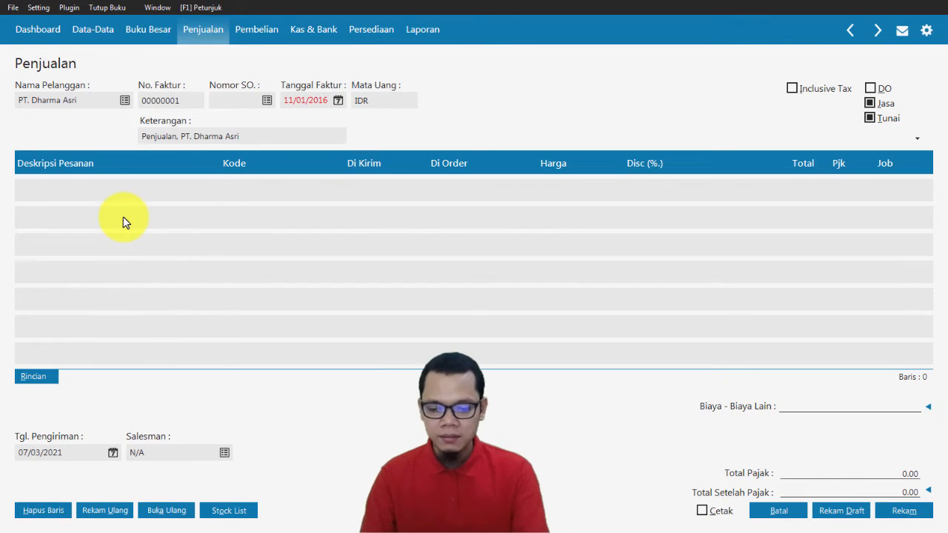
pyautogui.write('S')
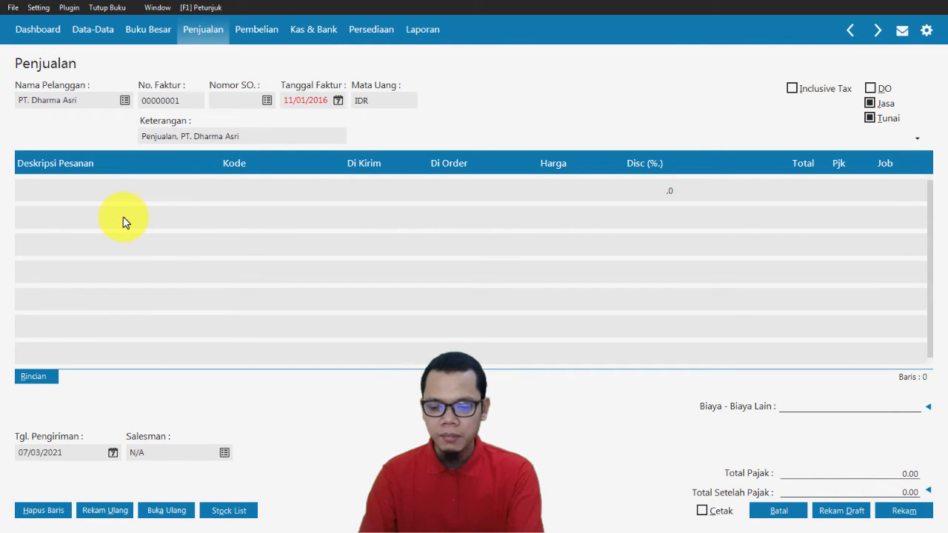
pyautogui.write(' lembar tiket')
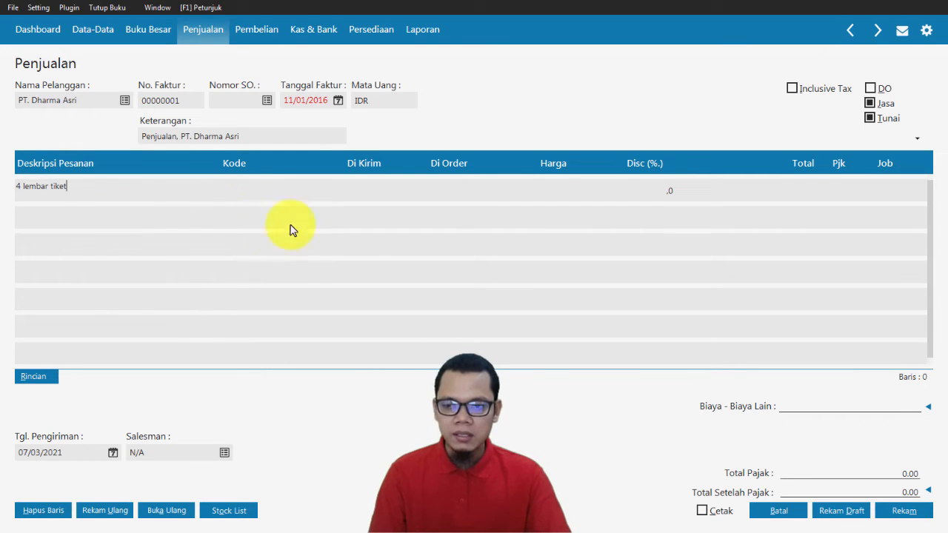
# Open the account list for the ticket line's code and select the account Pendapatan Jasa # 1.
pyautogui.doubleClick(227, 186)
pyautogui.scroll(-3, 487, 305)
pyautogui.scroll(-12, 486, 311)
pyautogui.scroll(-13, 487, 311)
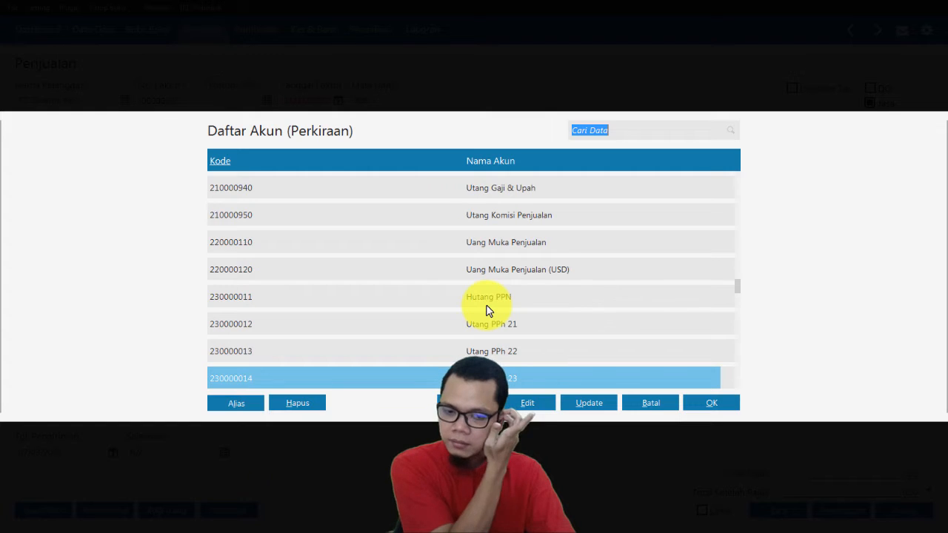
pyautogui.scroll(-12, 486, 311)
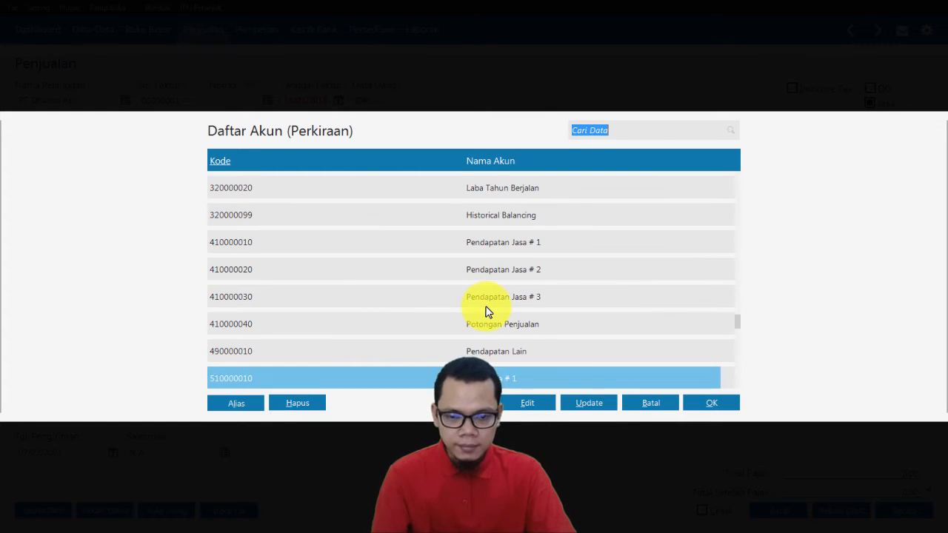
pyautogui.click(496, 243)
pyautogui.click(500, 270)
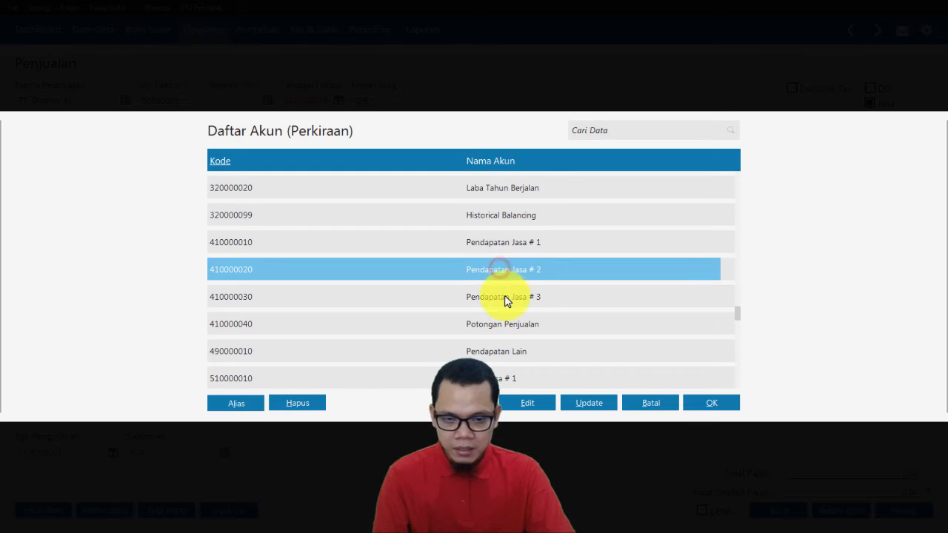
pyautogui.click(505, 297)
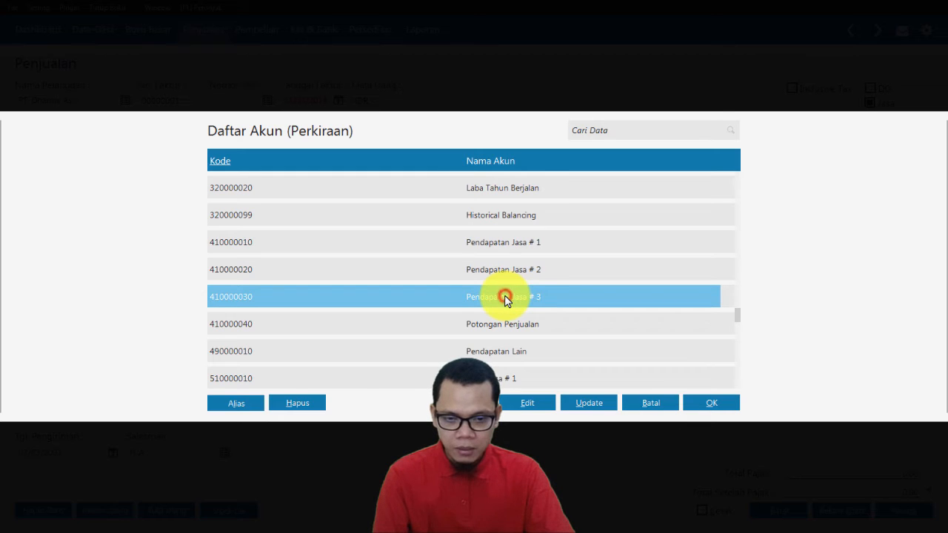
pyautogui.click(500, 245)
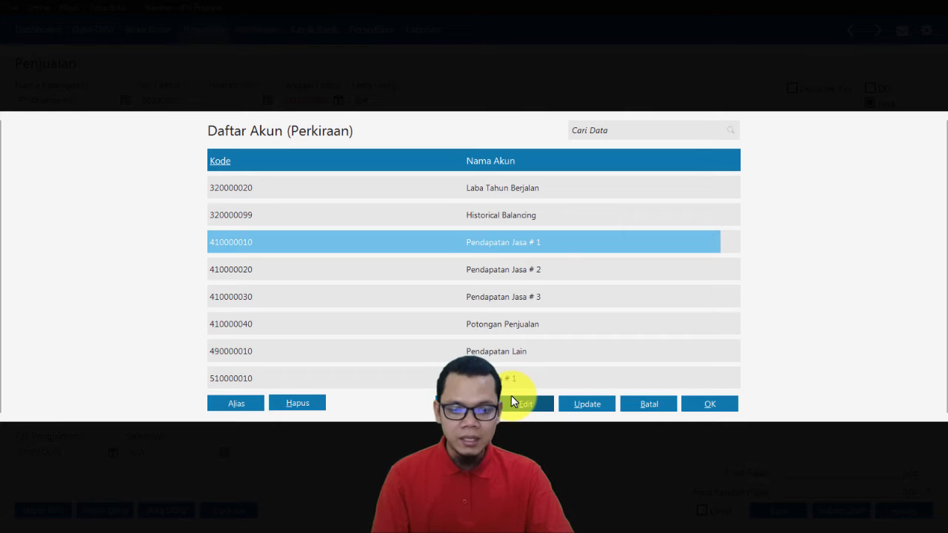
# Rename the selected income account to "Pendapatan Jasa Penjualan Tiket", save it, and assign it to the ticket line.
pyautogui.click(518, 406)
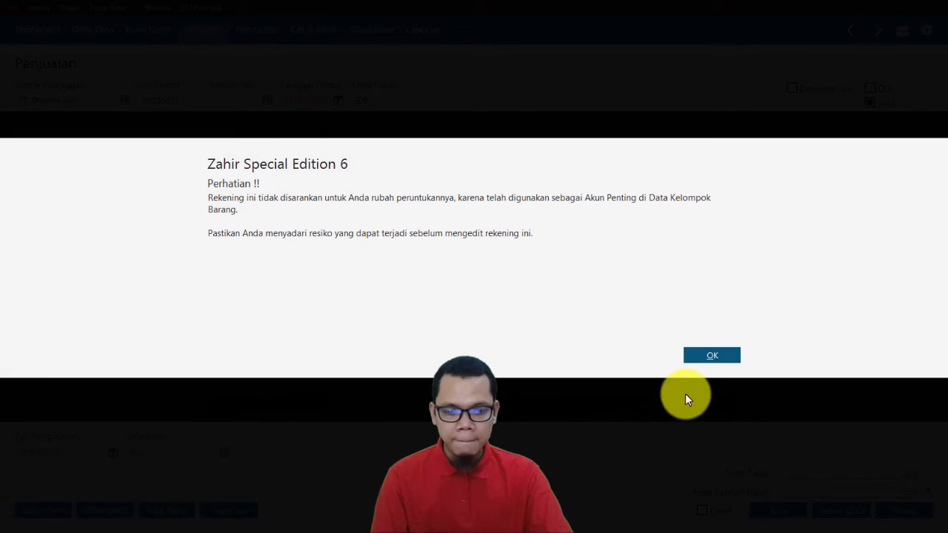
pyautogui.click(712, 356)
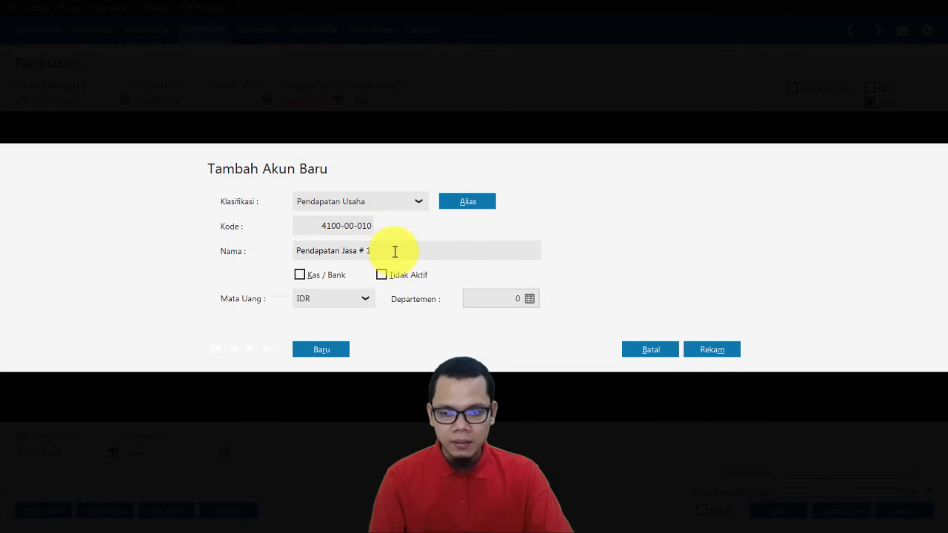
pyautogui.click(393, 251)
pyautogui.press('End')
pyautogui.hotkey('shift', 'Left')
pyautogui.hotkey('shift', 'Left')
pyautogui.hotkey('shift', 'Left')
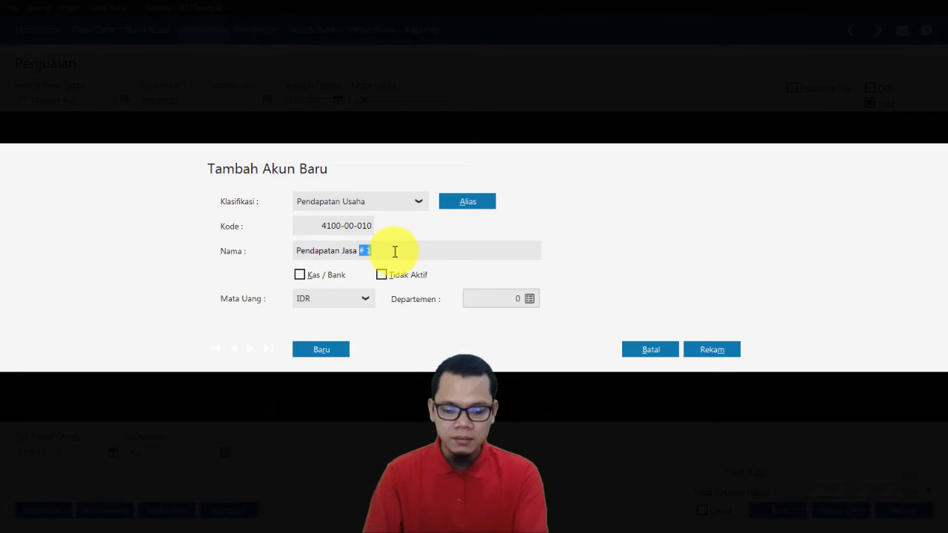
pyautogui.write('Penjualan')
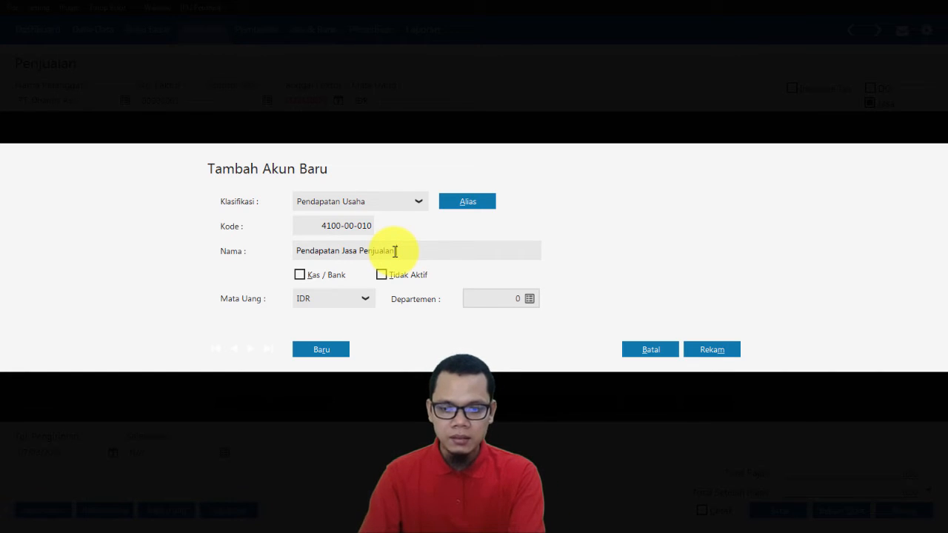
pyautogui.write(' Trket')
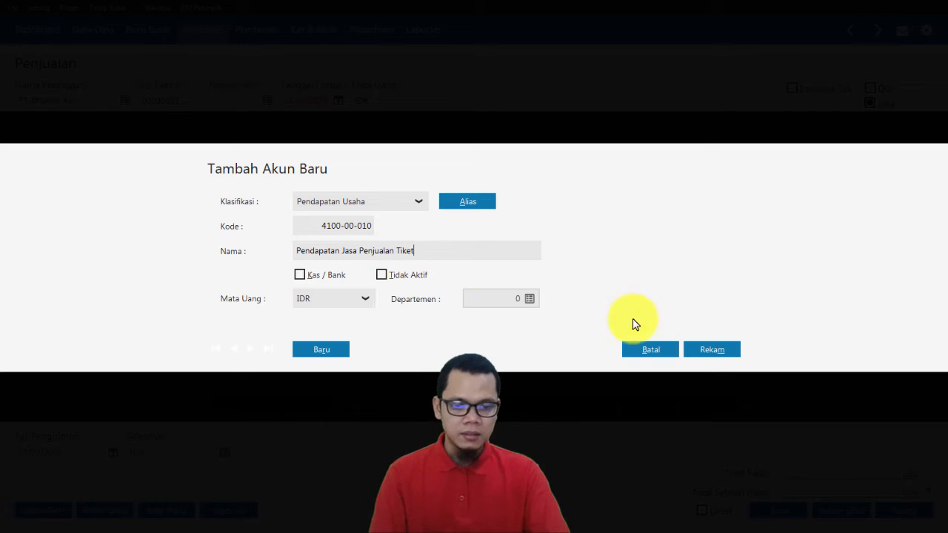
pyautogui.click(709, 351)
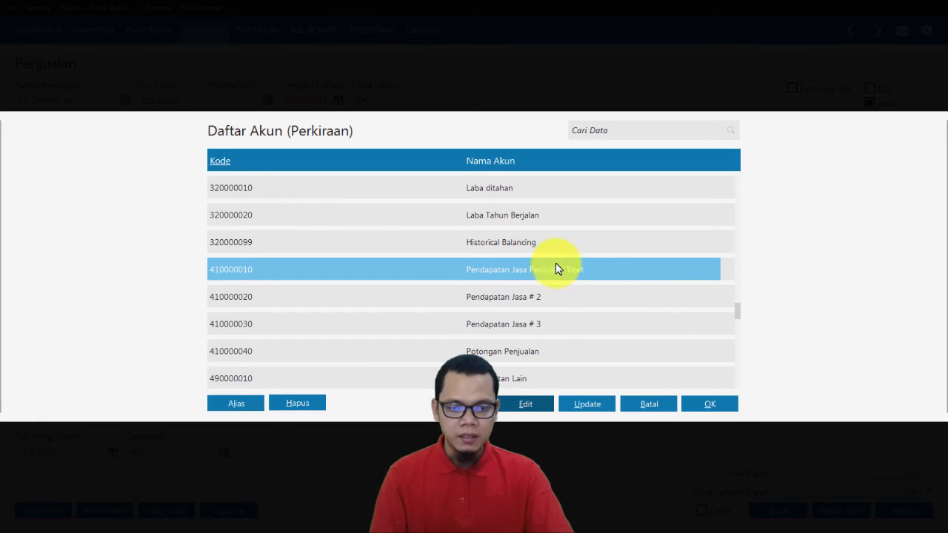
pyautogui.click(705, 407)
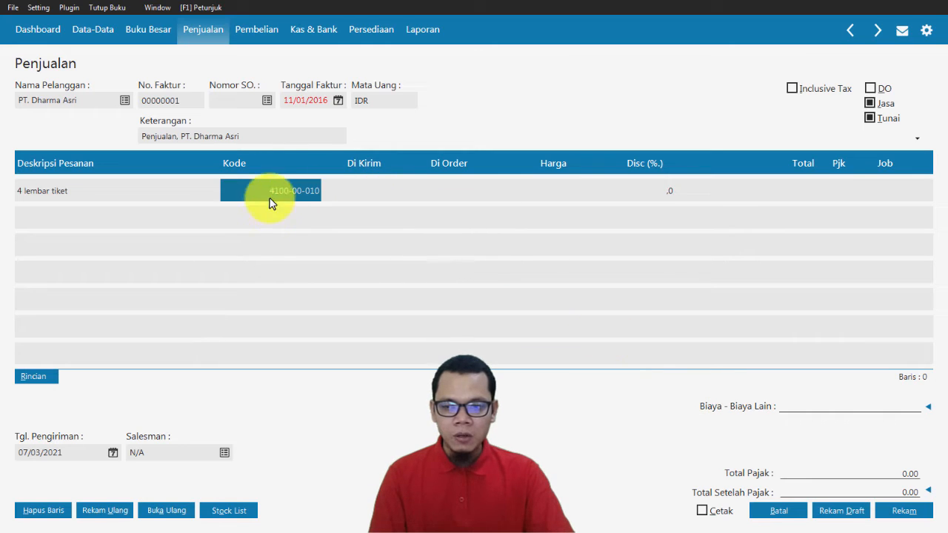
# Check the sample invoice slide and set the ticket line's delivered quantity (Di Kirim) to 4.
pyautogui.click(367, 190)
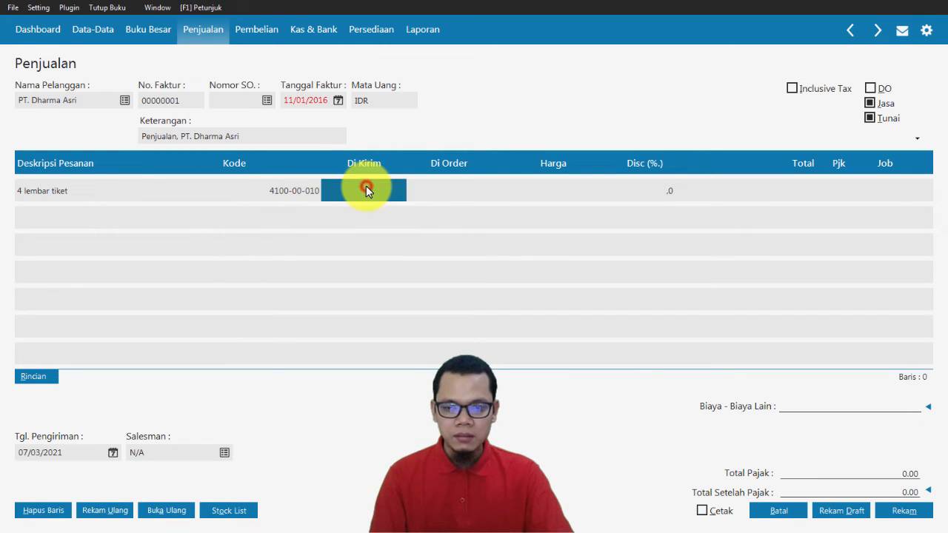
pyautogui.hotkey('alt', 'Tab')
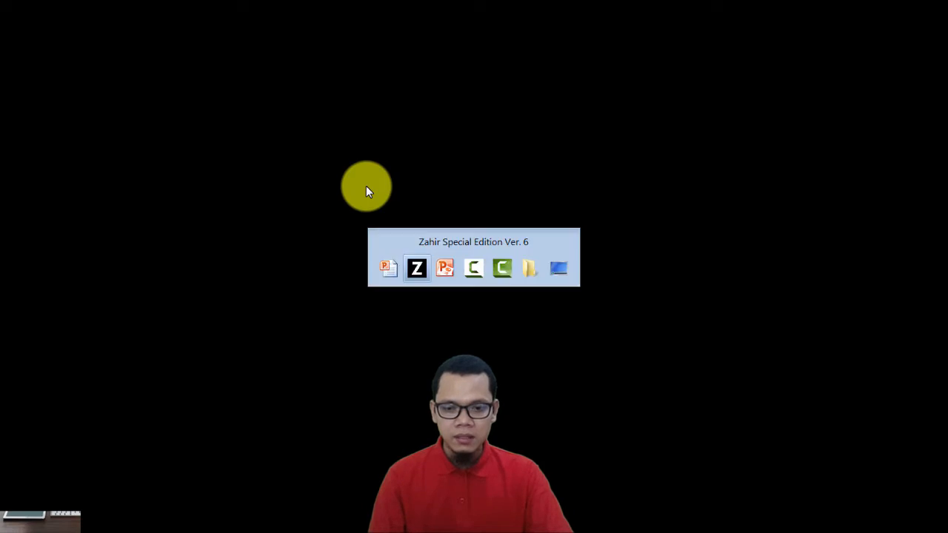
pyautogui.hotkey('alt', 'Tab')
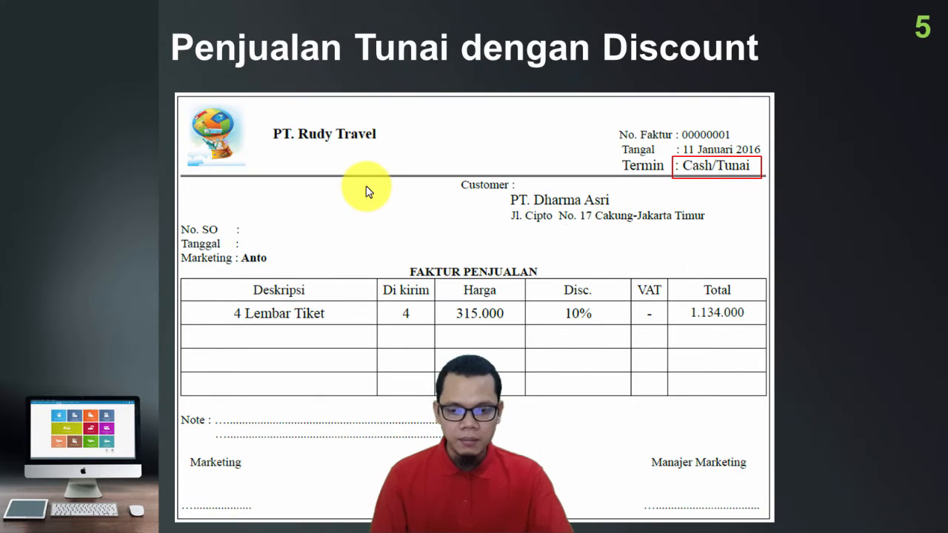
pyautogui.hotkey('alt', 'Tab')
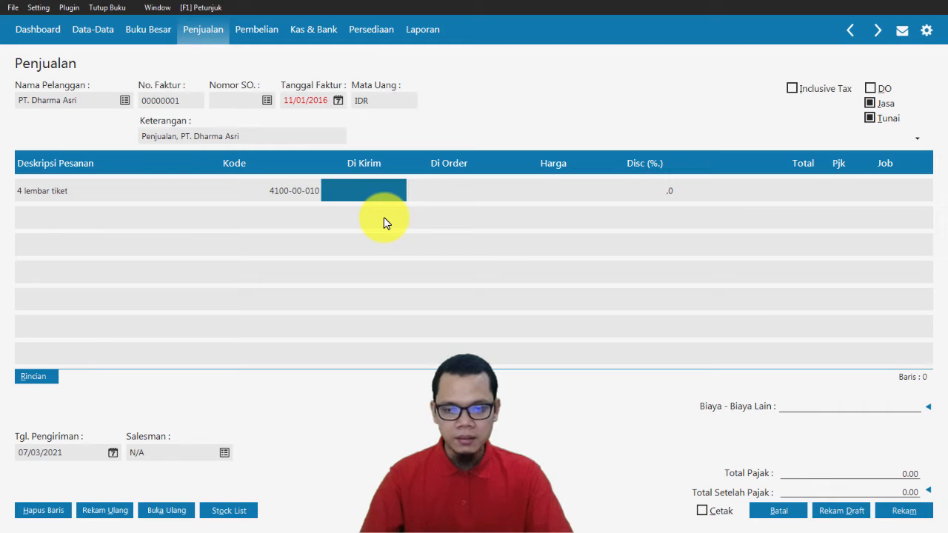
pyautogui.write('4')
pyautogui.press('Return')
# Check the price on the sample invoice slide and set the ticket line's unit price to 315.000.
pyautogui.hotkey('alt', 'Tab')
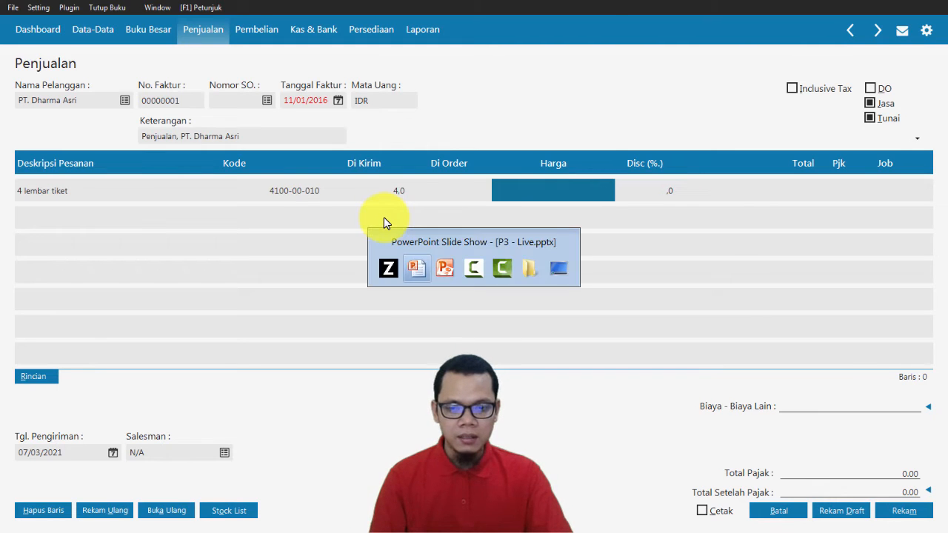
pyautogui.hotkey('alt', 'Tab')
pyautogui.write('3')
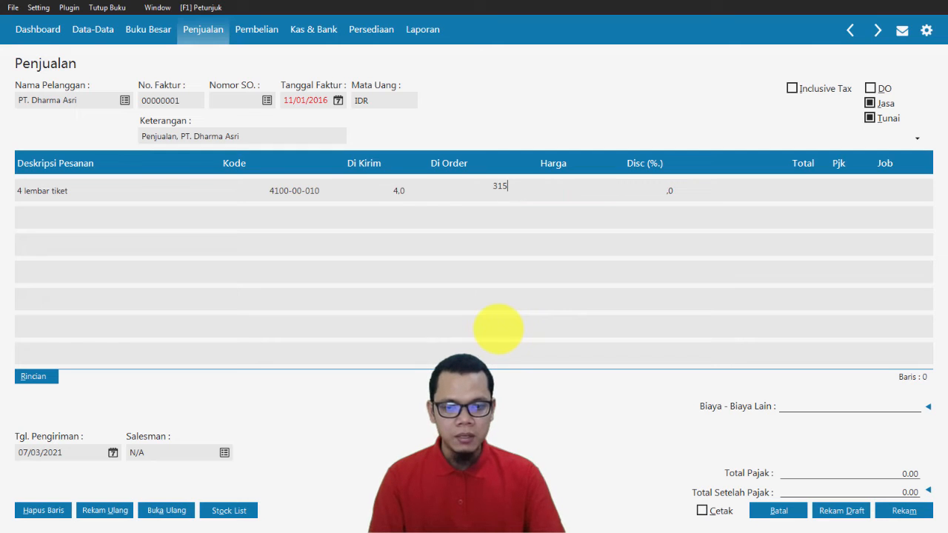
pyautogui.write('15.000.000')
pyautogui.press('Return')
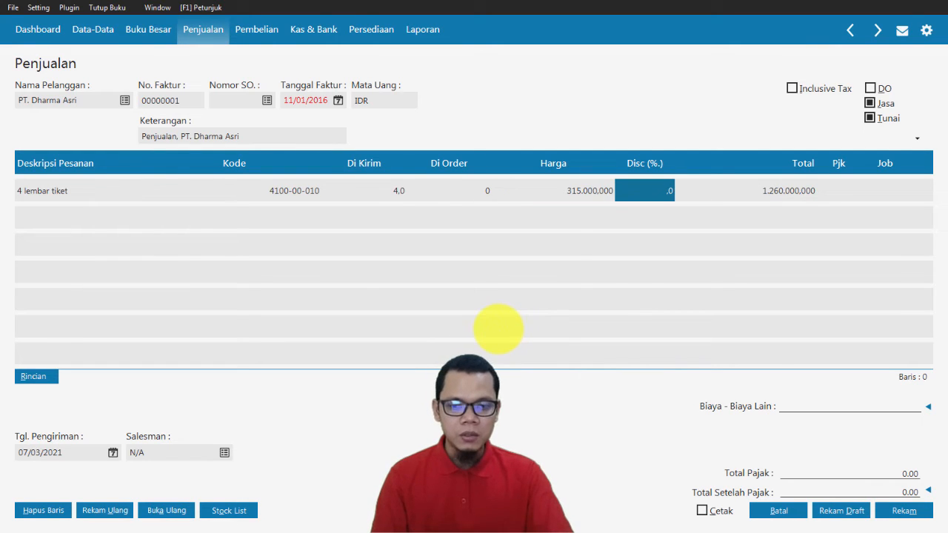
# Check the discount on the sample invoice slide and set the ticket line's discount to 10%.
pyautogui.hotkey('alt', 'Tab')
pyautogui.hotkey('alt', 'Tab')
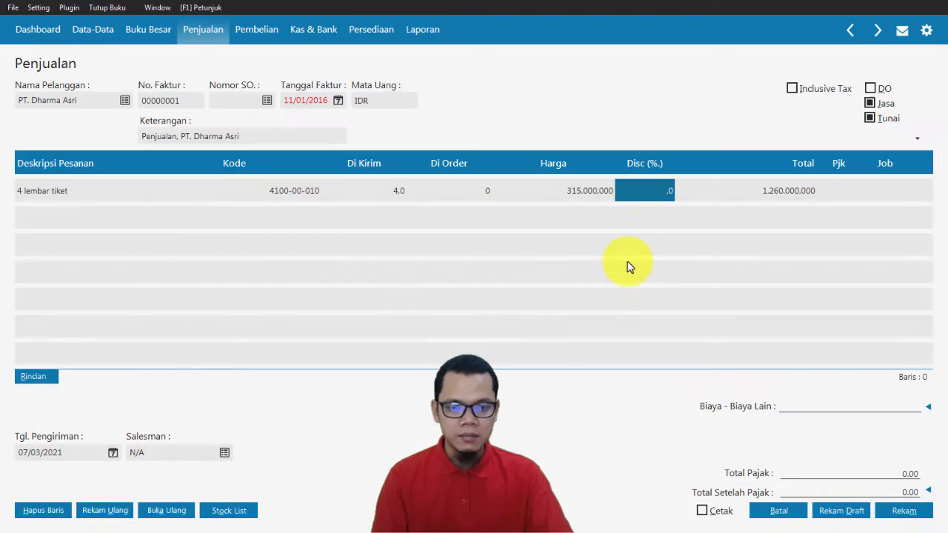
pyautogui.click(650, 194)
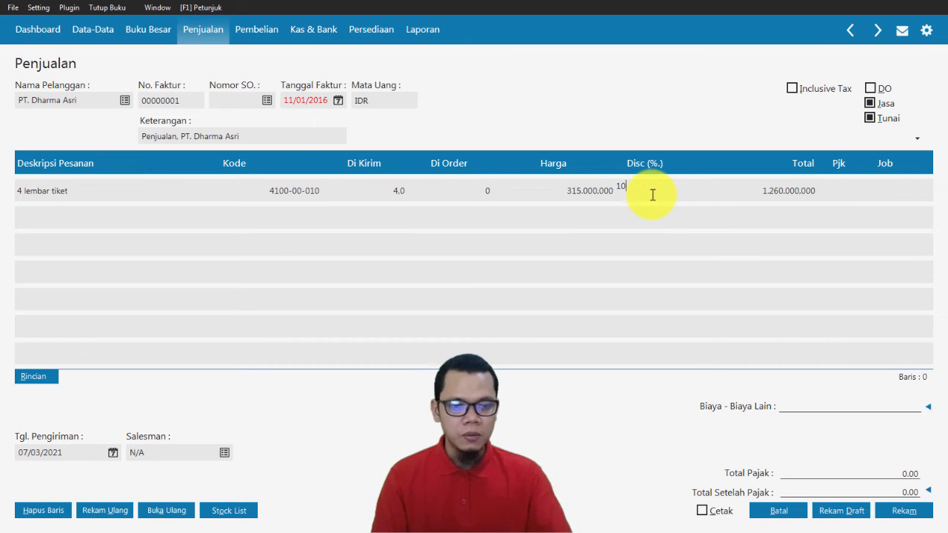
pyautogui.write('10')
pyautogui.press('Return')
# Compare the ticket line's tax, price and total with the sample invoice slide, and examine the recalculated total after tax.
pyautogui.hotkey('alt', 'Tab')
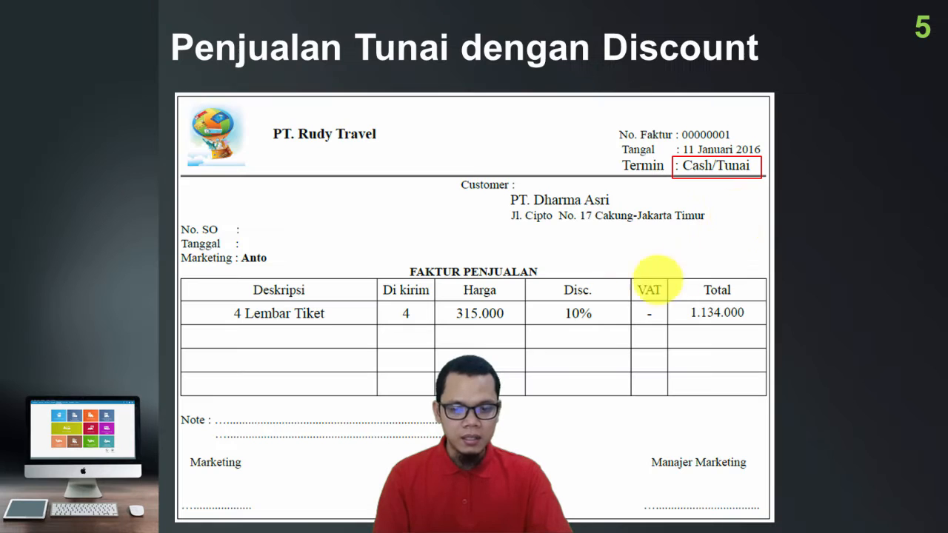
pyautogui.hotkey('alt', 'Tab')
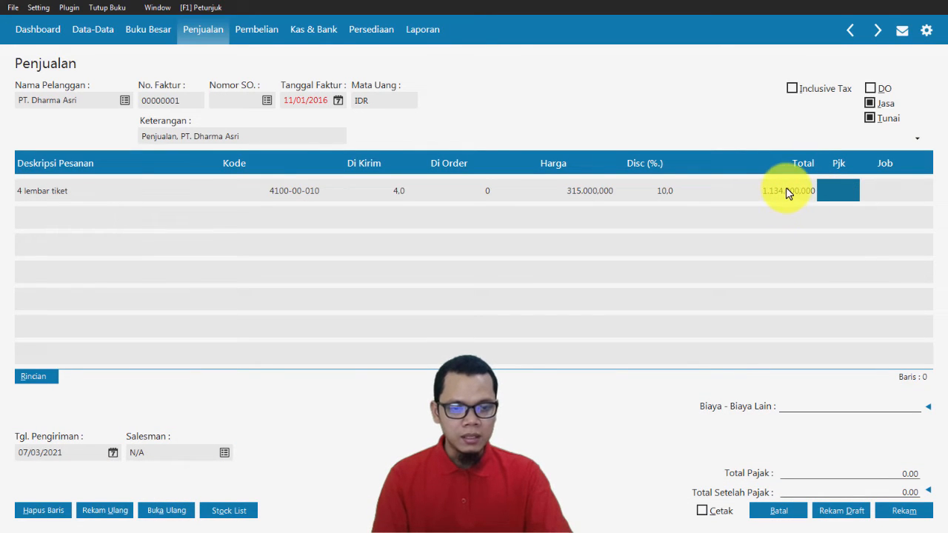
pyautogui.hotkey('alt', 'Tab')
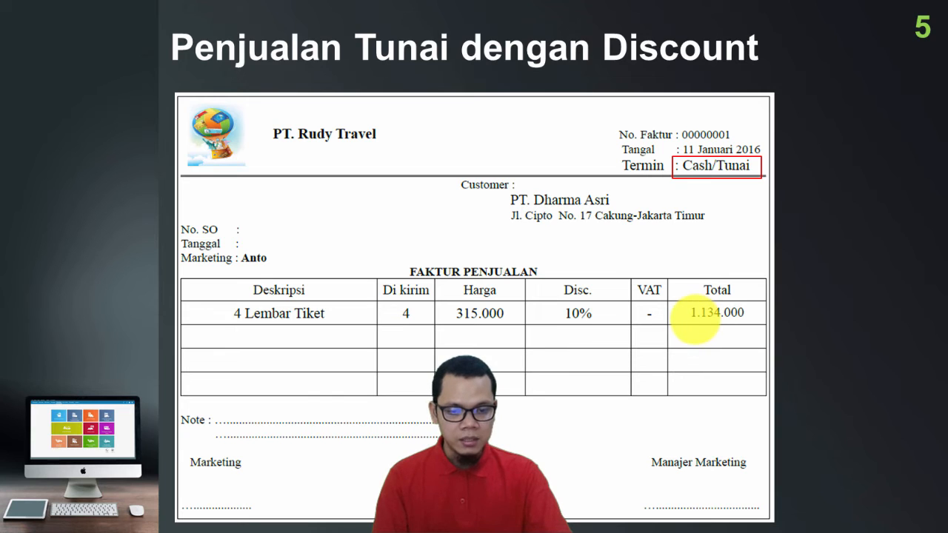
pyautogui.hotkey('alt', 'Tab')
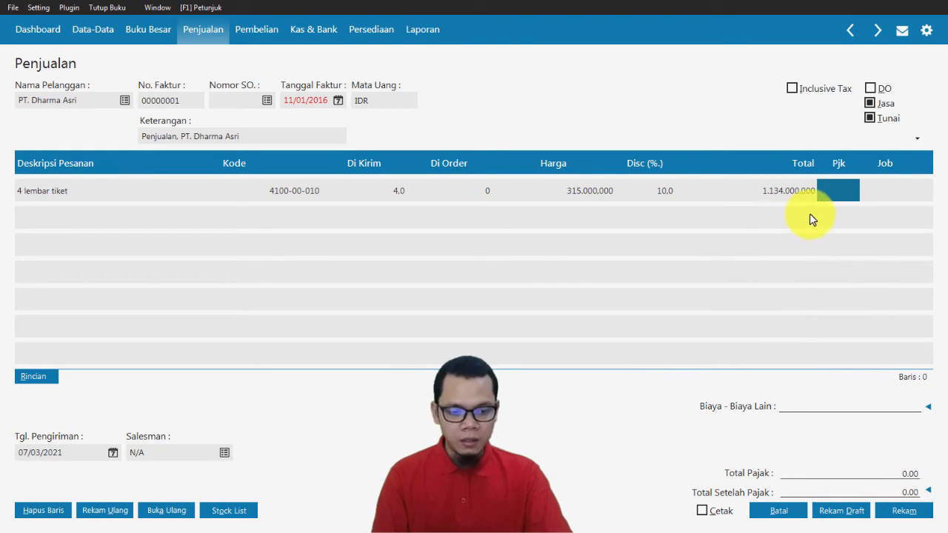
pyautogui.click(597, 194)
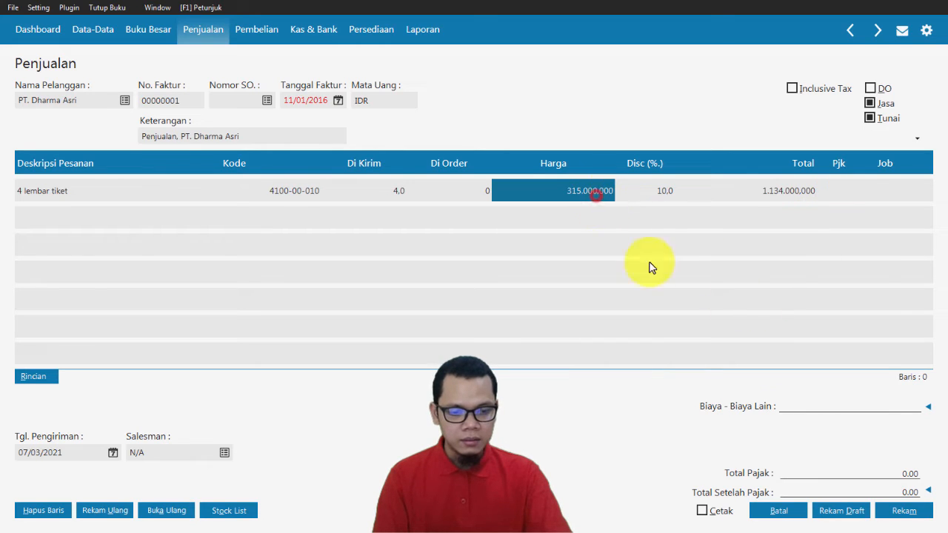
pyautogui.click(855, 411)
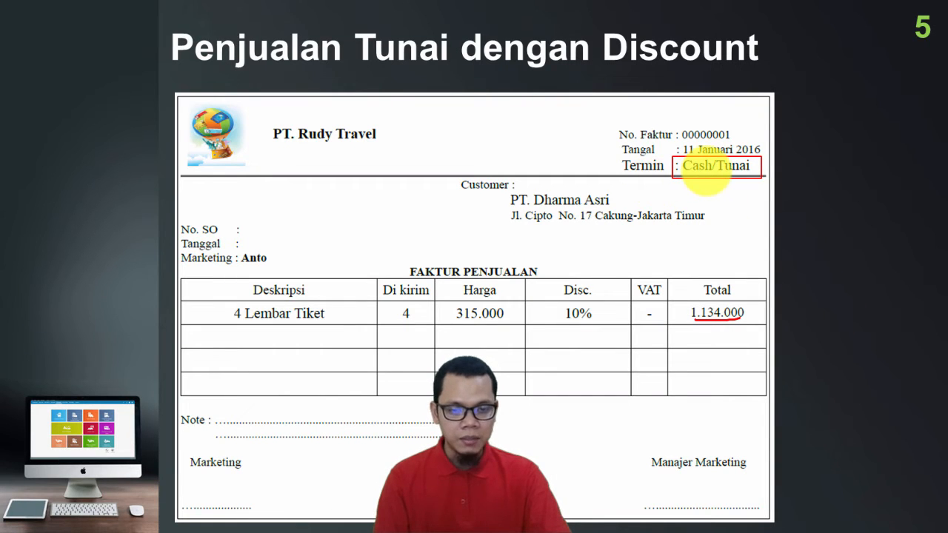
pyautogui.hotkey('alt', 'Tab')
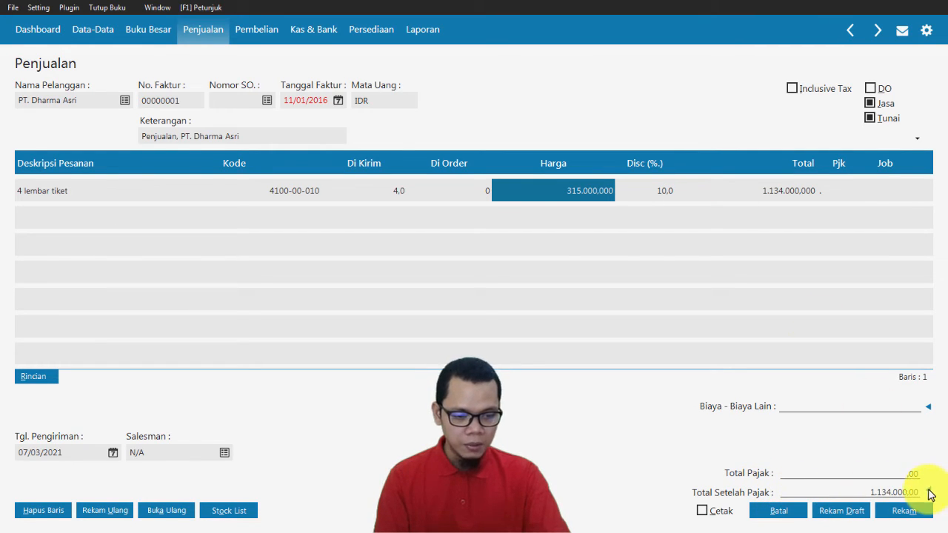
# Choose Kas as the cash payment account for the PT. Dharma Asri sale and record the sale.
pyautogui.click(918, 509)
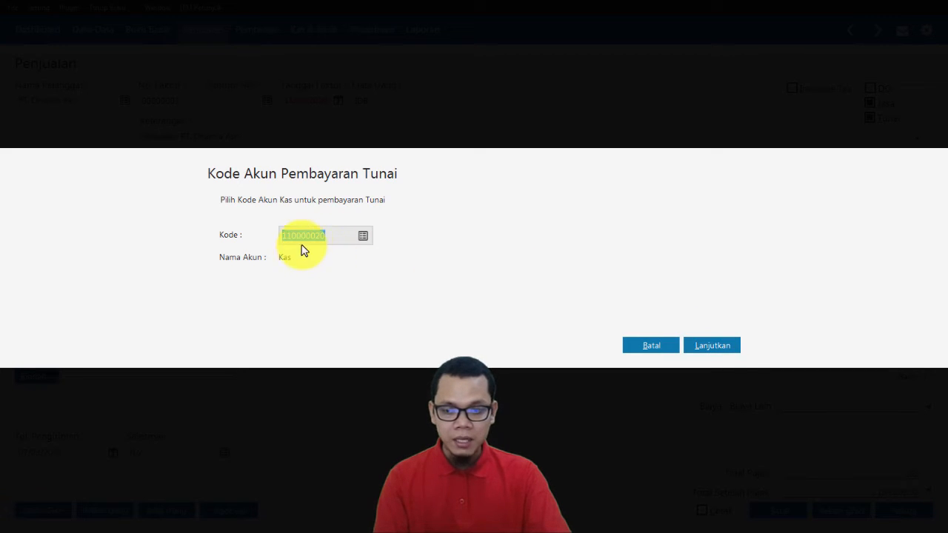
pyautogui.click(362, 237)
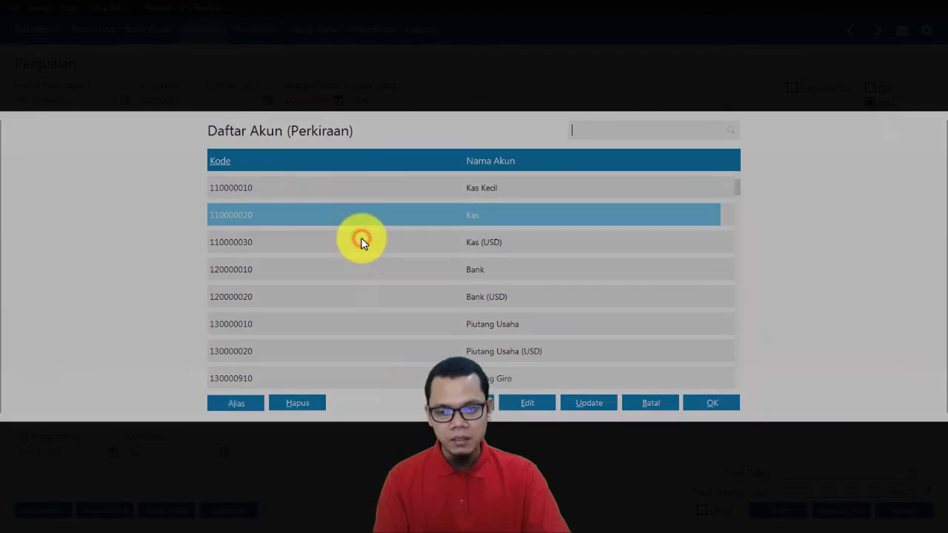
pyautogui.doubleClick(481, 215)
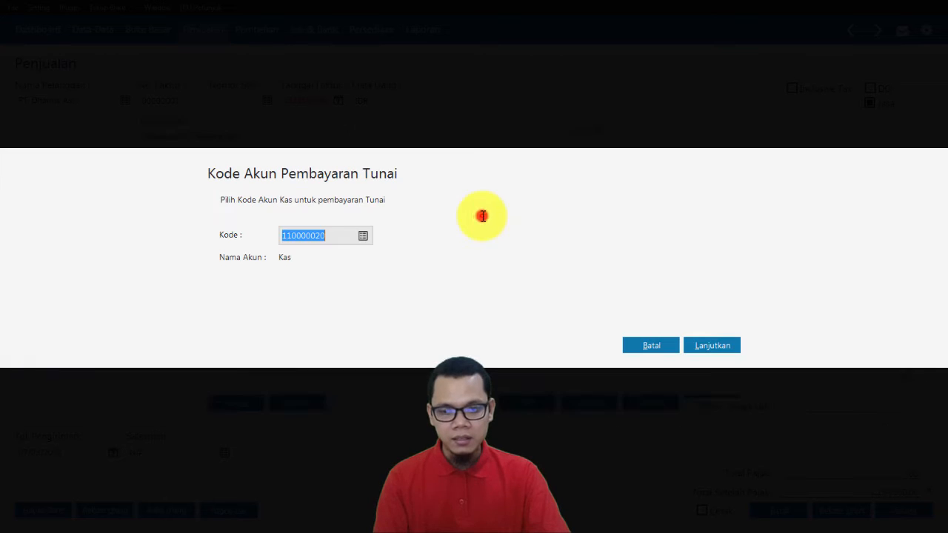
pyautogui.click(722, 350)
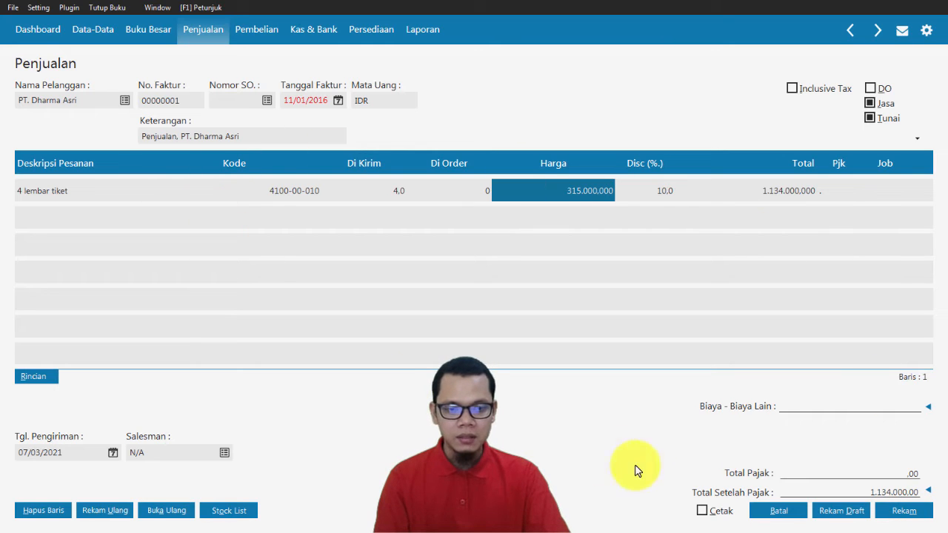
pyautogui.click(900, 512)
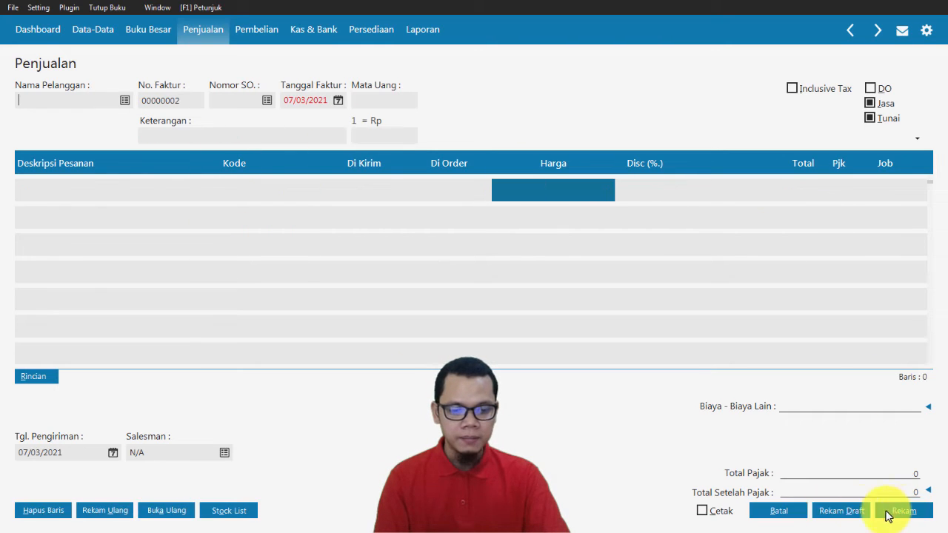
# Close the empty sales form and view the journal voucher of the recorded sale.
pyautogui.click(778, 510)
pyautogui.rightClick(615, 142)
pyautogui.click(658, 241)
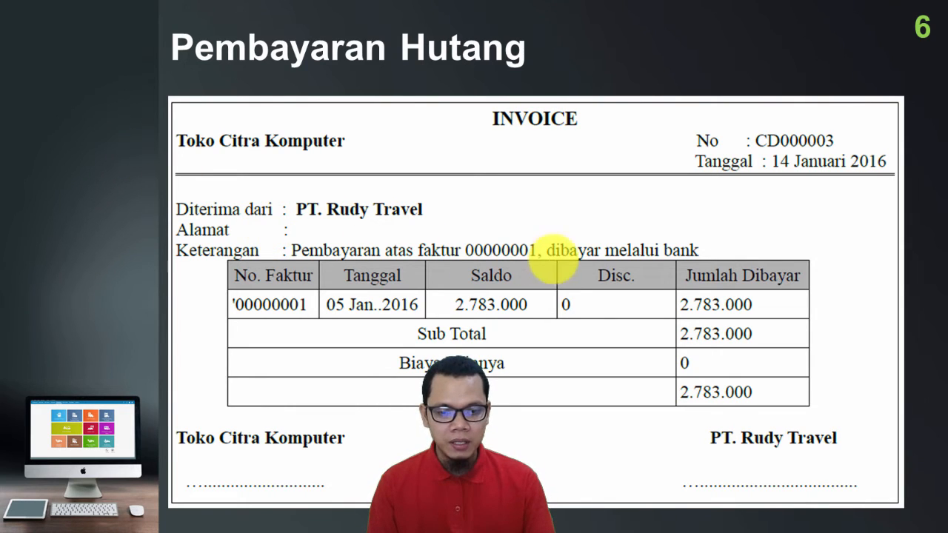
# Underline "melalui bank" on the Pembayaran Hutang invoice slide, and start a new payables payment (Pembayaran Hutang Usaha) in the accounting program.
pyautogui.moveTo(619, 263); pyautogui.dragTo(709, 260)
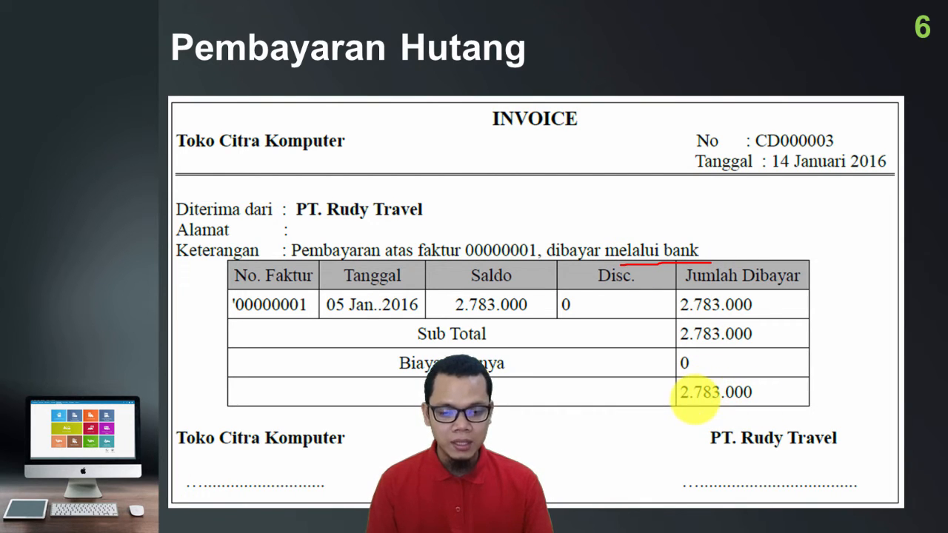
pyautogui.hotkey('alt', 'Tab')
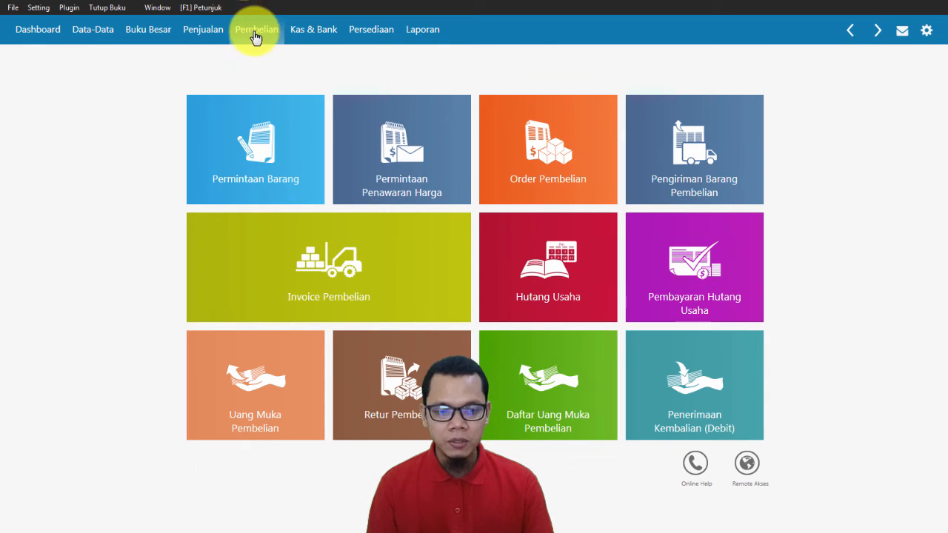
pyautogui.click(682, 267)
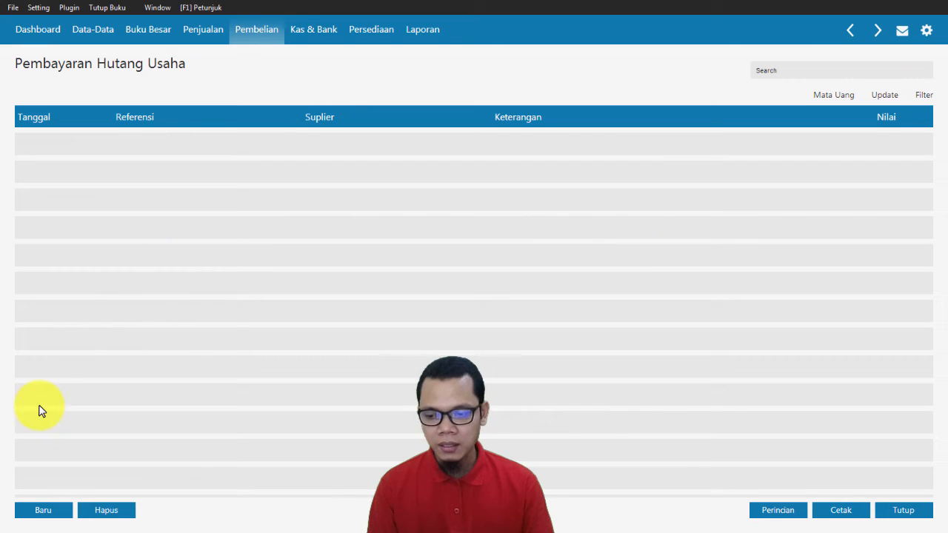
pyautogui.click(38, 511)
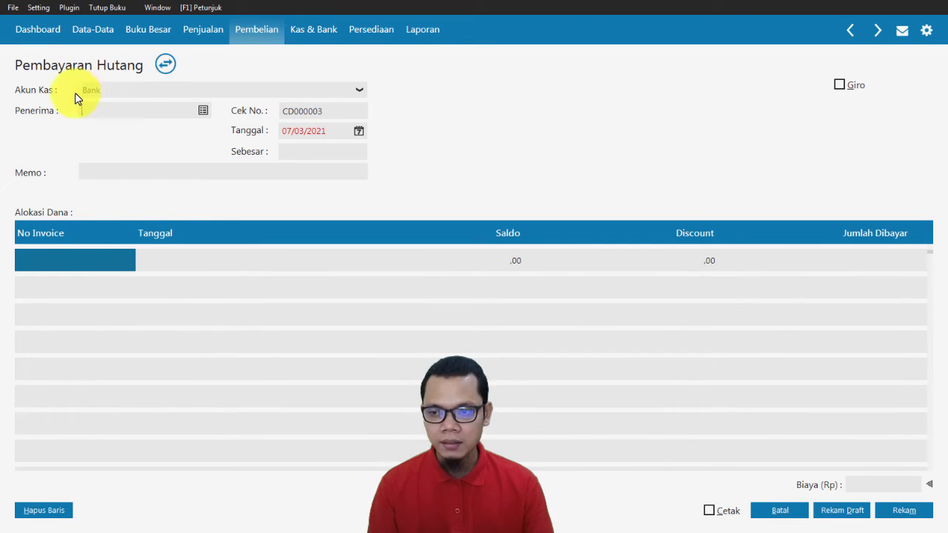
# Select Toko Citra Komputer from the payables list as the payment's recipient (Penerima).
pyautogui.click(167, 109)
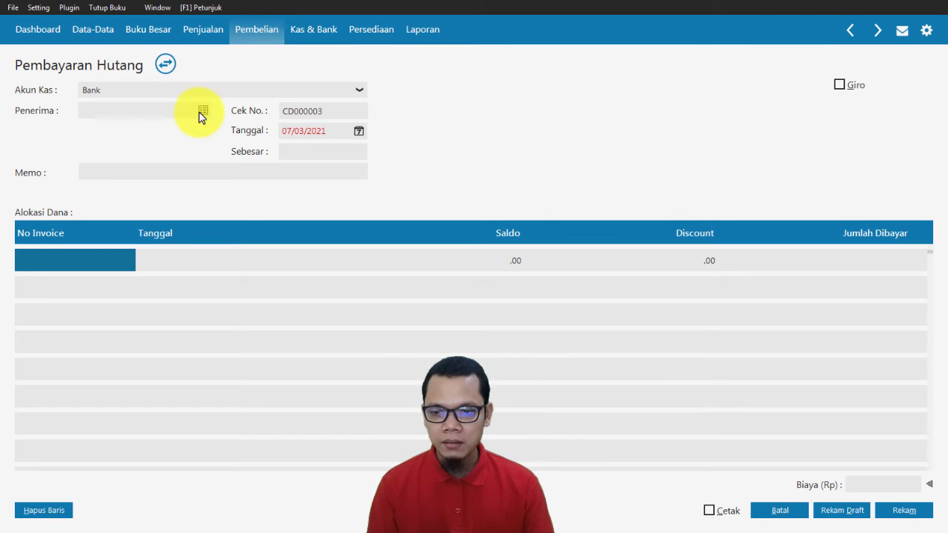
pyautogui.click(200, 112)
pyautogui.doubleClick(405, 241)
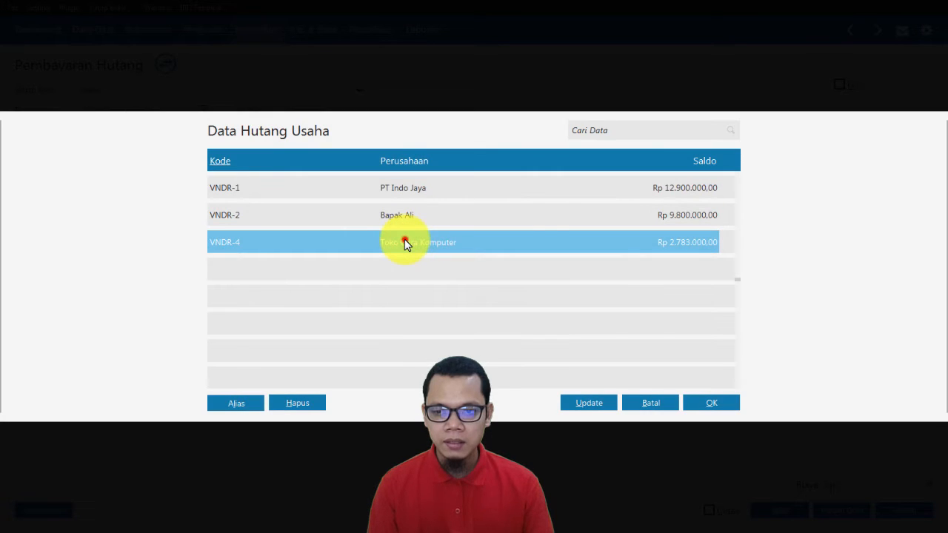
pyautogui.doubleClick(404, 237)
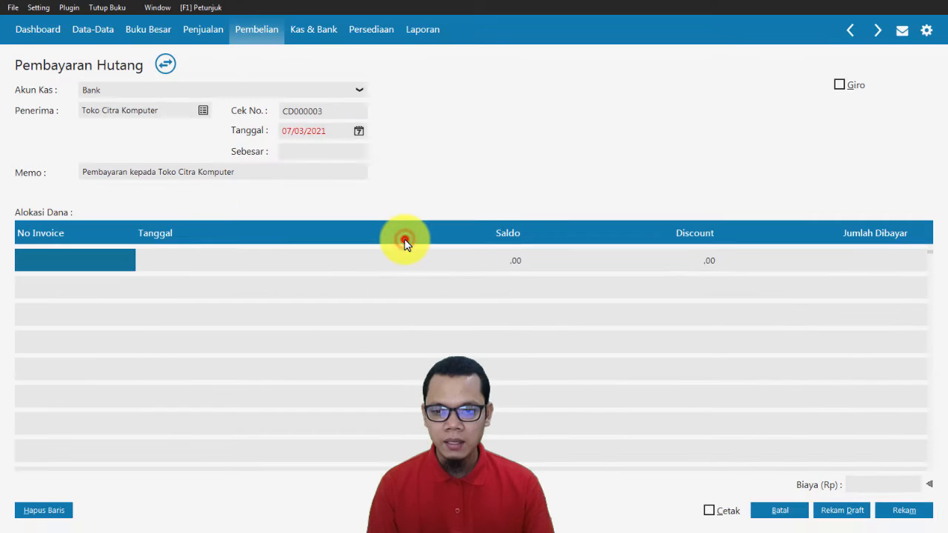
# Check the date on the sample invoice slide and set the payment date (Tanggal) to 14/01/2016.
pyautogui.click(307, 129)
pyautogui.hotkey('alt', 'Tab')
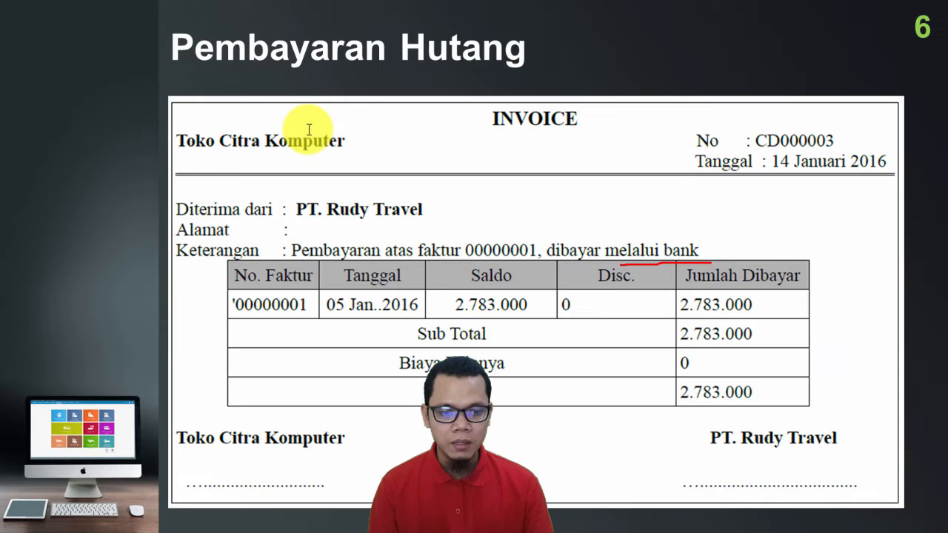
pyautogui.hotkey('alt', 'Tab')
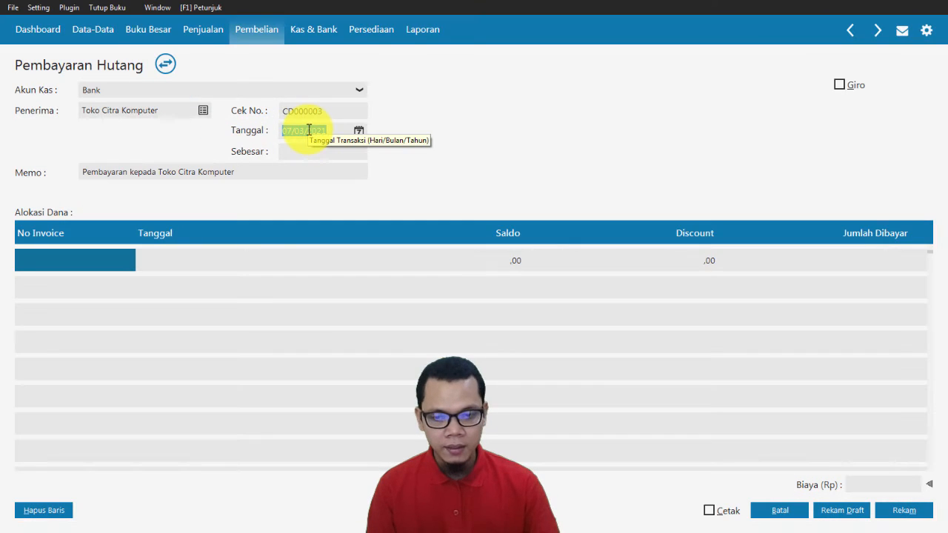
pyautogui.write('14')
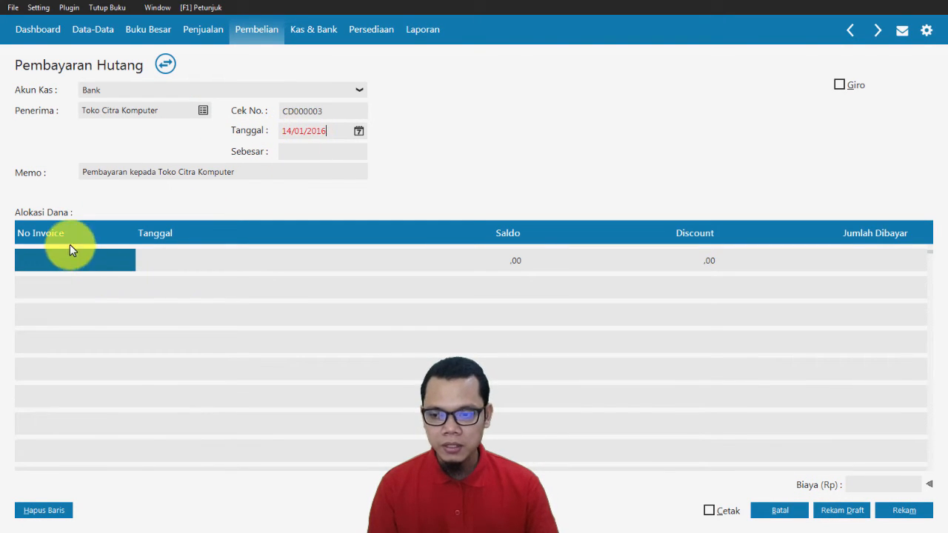
pyautogui.click(103, 198)
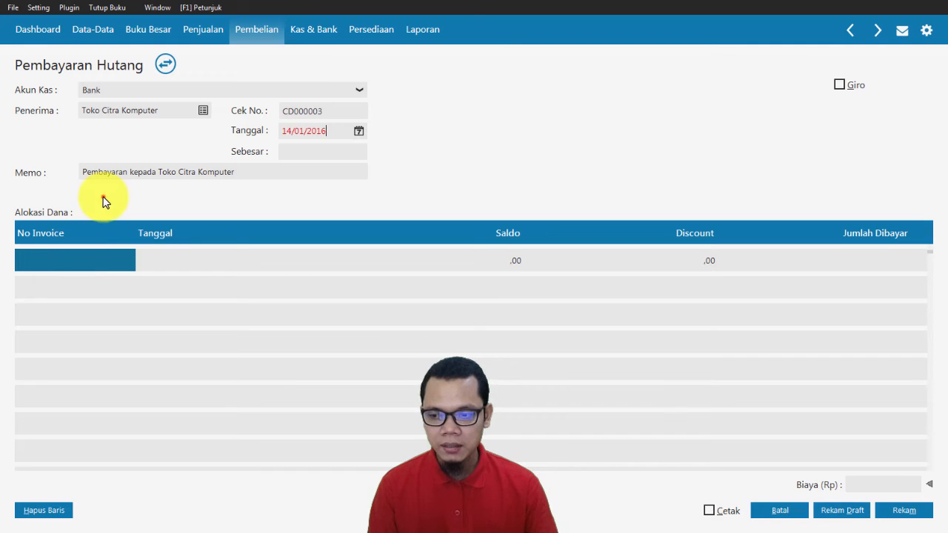
# Allocate the payment to Toko Citra Komputer's open invoice dated 05/01/2016 and record the payment, closing the empty form.
pyautogui.click(64, 256)
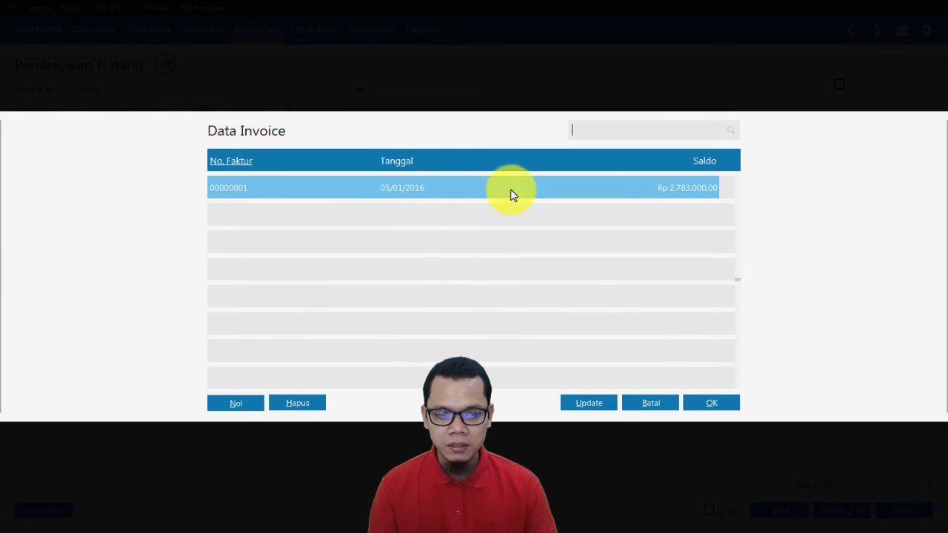
pyautogui.doubleClick(585, 190)
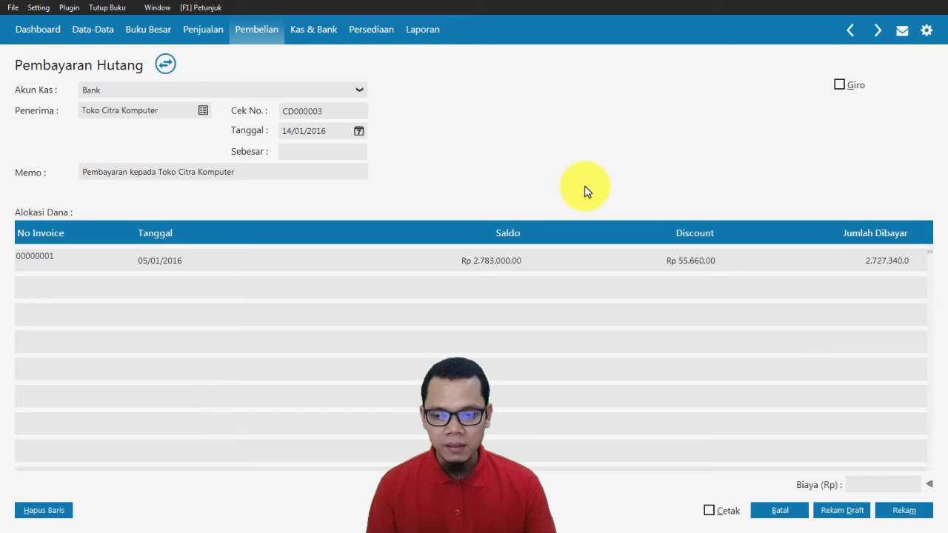
pyautogui.click(153, 265)
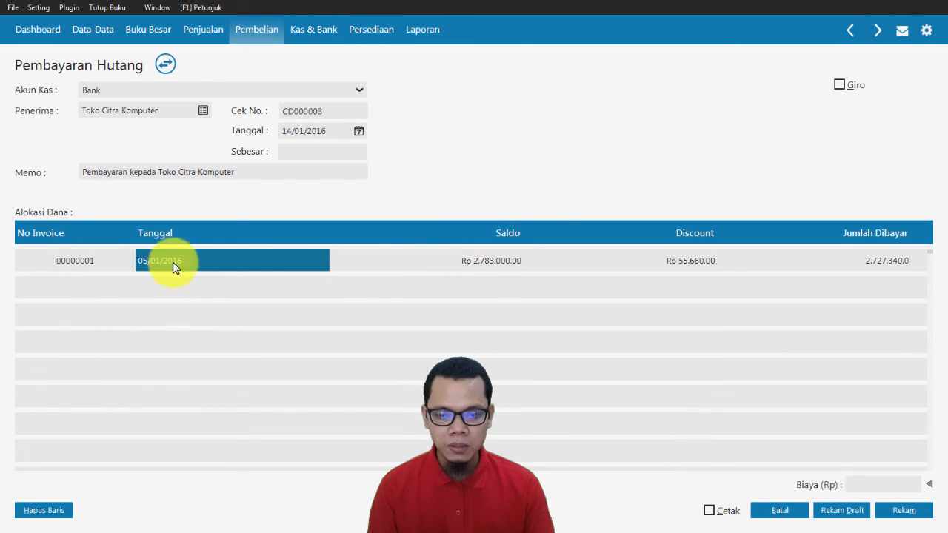
pyautogui.click(501, 265)
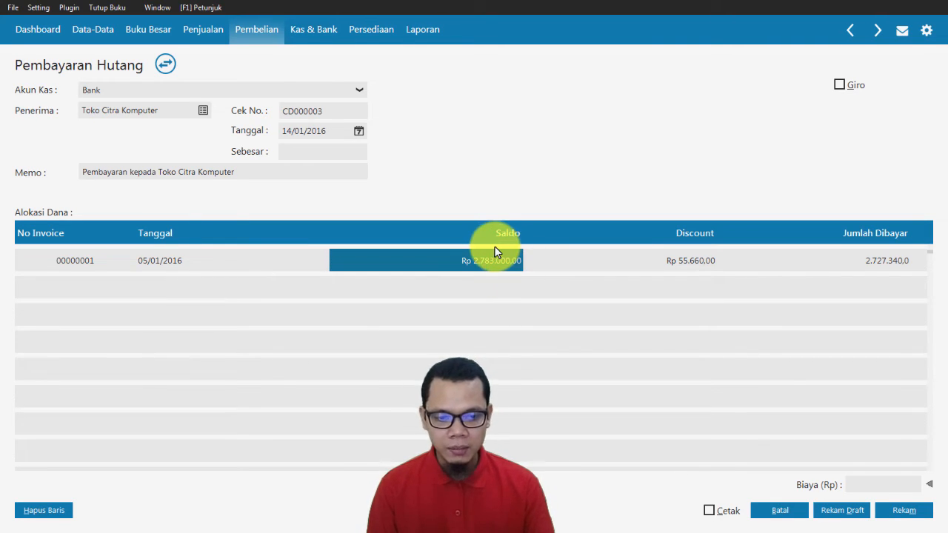
pyautogui.click(689, 265)
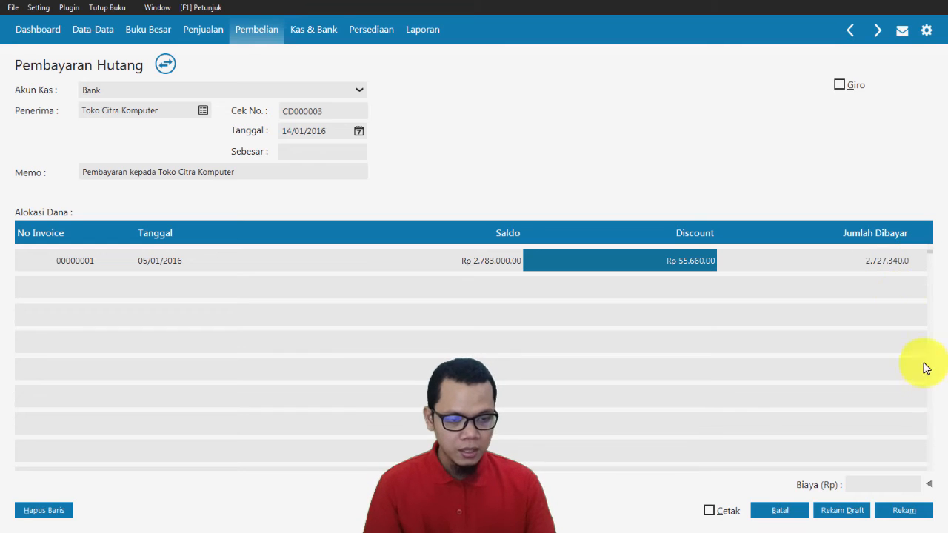
pyautogui.click(904, 510)
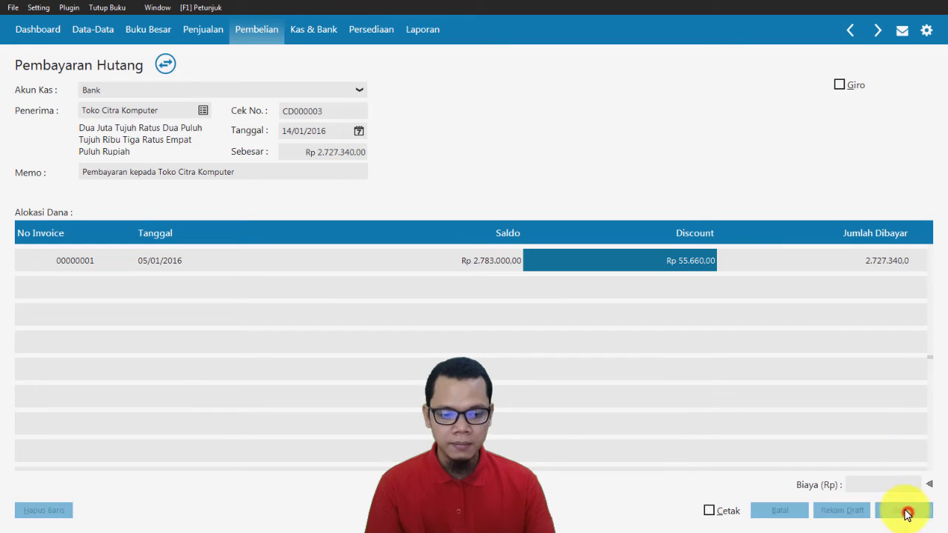
pyautogui.click(778, 510)
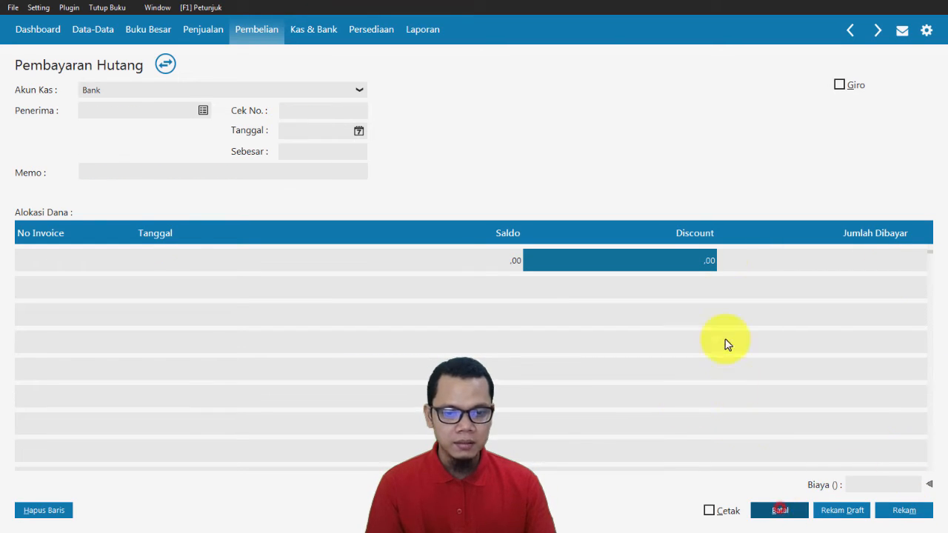
# Examine the journal voucher of the Toko Citra Komputer payment and close it.
pyautogui.rightClick(643, 144)
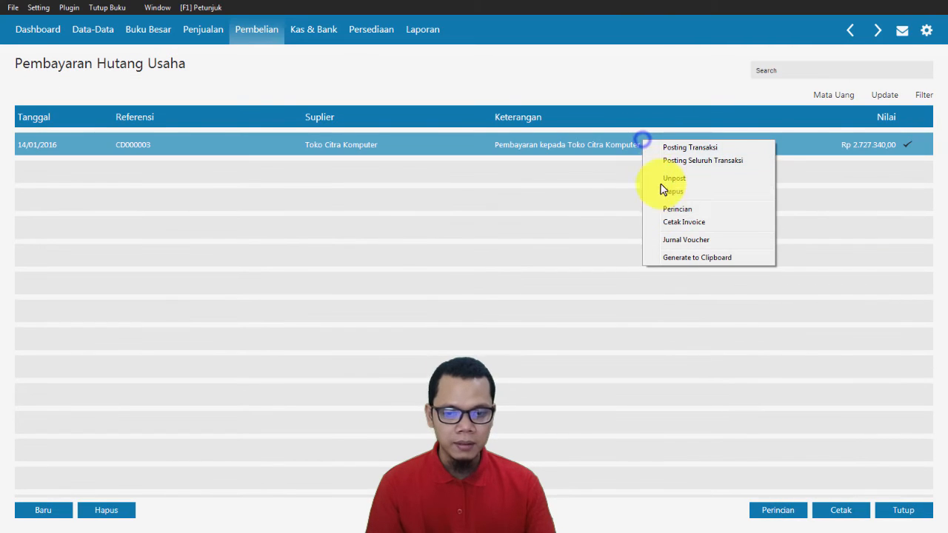
pyautogui.click(680, 240)
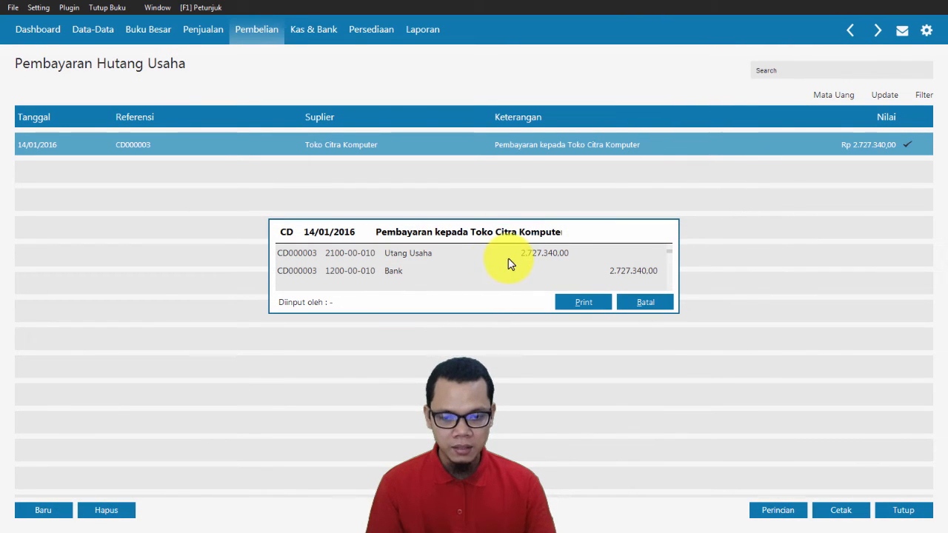
pyautogui.click(630, 302)
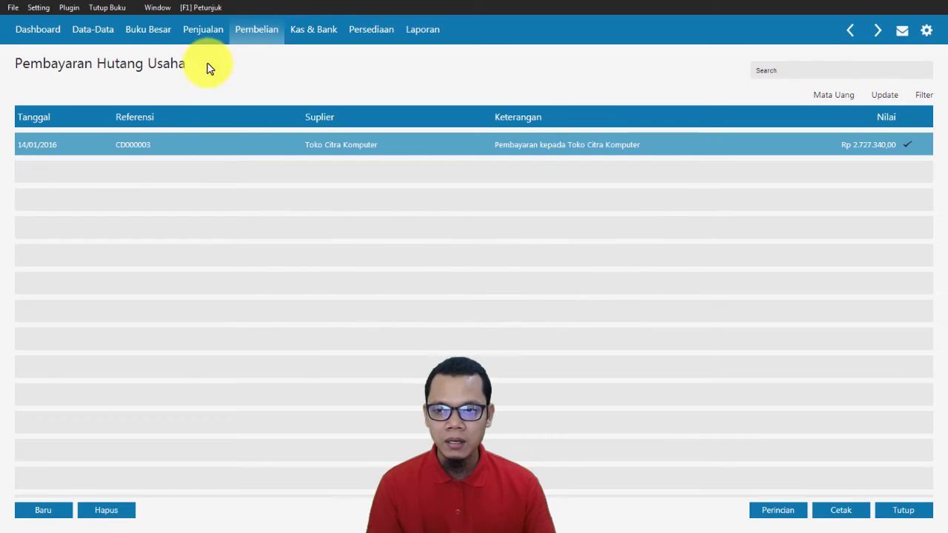
# Open the general ledger (Buku Besar) and display the Potongan Pembelian account.
pyautogui.click(152, 34)
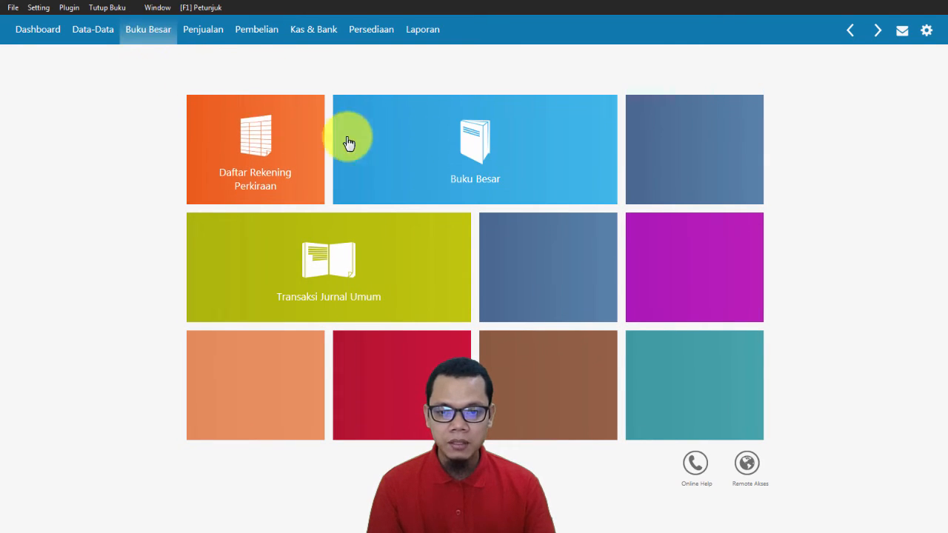
pyautogui.click(448, 147)
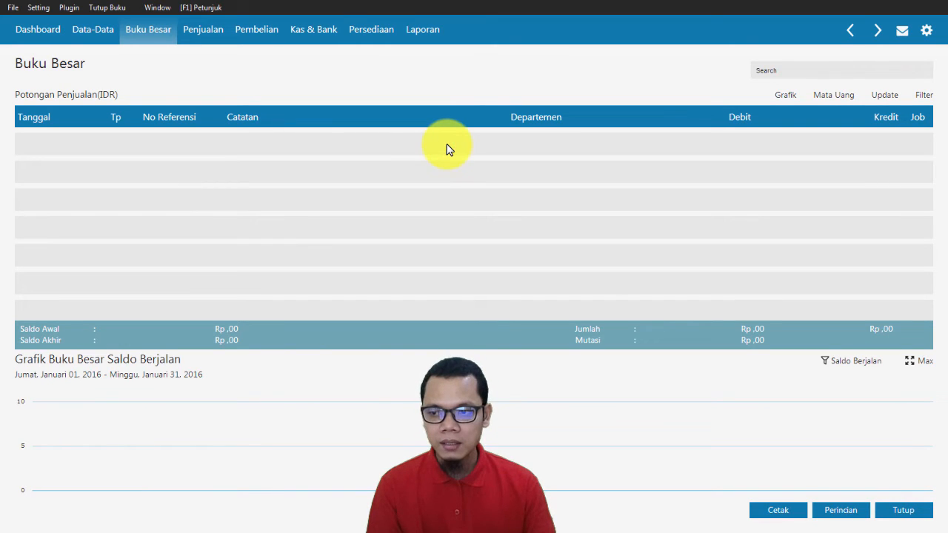
pyautogui.click(66, 97)
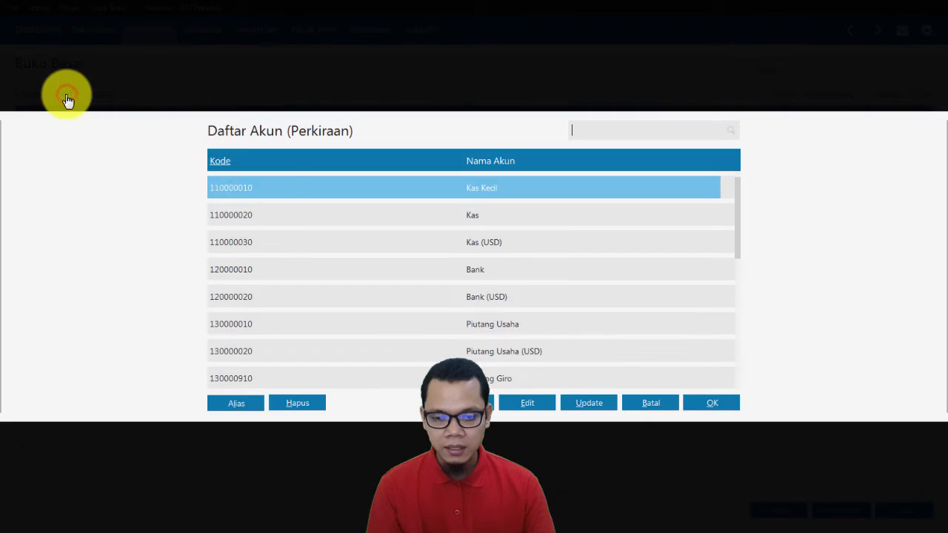
pyautogui.press('Down')
pyautogui.press('Down')
pyautogui.press('Down')
pyautogui.press('Down')
pyautogui.press('Down')
pyautogui.press('Down')
pyautogui.press('Down')
pyautogui.press('Down')
pyautogui.press('Down')
pyautogui.press('Down')
pyautogui.press('Down')
pyautogui.press('Down')
pyautogui.press('Down')
pyautogui.press('Down')
pyautogui.press('Down')
pyautogui.press('Down')
pyautogui.press('Down')
pyautogui.press('Down')
pyautogui.press('Down')
pyautogui.press('Down')
pyautogui.press('Down')
pyautogui.press('Down')
pyautogui.press('Down')
pyautogui.press('Down')
pyautogui.press('Down')
pyautogui.press('Down')
pyautogui.press('Down')
pyautogui.press('Down')
pyautogui.press('Down')
pyautogui.press('Down')
pyautogui.press('Down')
pyautogui.press('Down')
pyautogui.press('Down')
pyautogui.press('Down')
pyautogui.press('Down')
pyautogui.press('Down')
pyautogui.press('Down')
pyautogui.press('Down')
pyautogui.press('Down')
pyautogui.press('Down')
pyautogui.press('Down')
pyautogui.press('Down')
pyautogui.press('Down')
pyautogui.press('Down')
pyautogui.press('Down')
pyautogui.press('Down')
pyautogui.press('Down')
pyautogui.doubleClick(497, 353)
# Examine the journal voucher of the Toko Citra Komputer purchase discount entry in the ledger and close it.
pyautogui.click(888, 151)
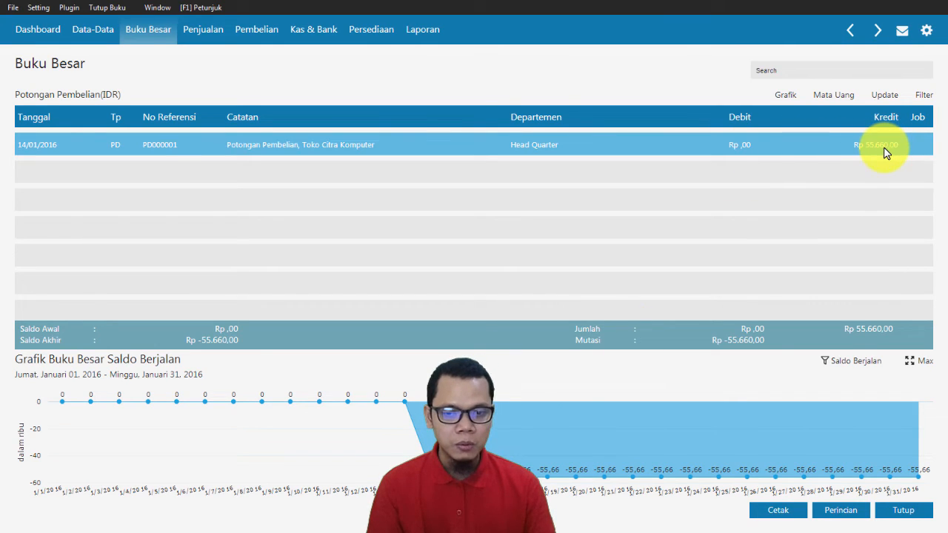
pyautogui.rightClick(425, 142)
pyautogui.click(450, 197)
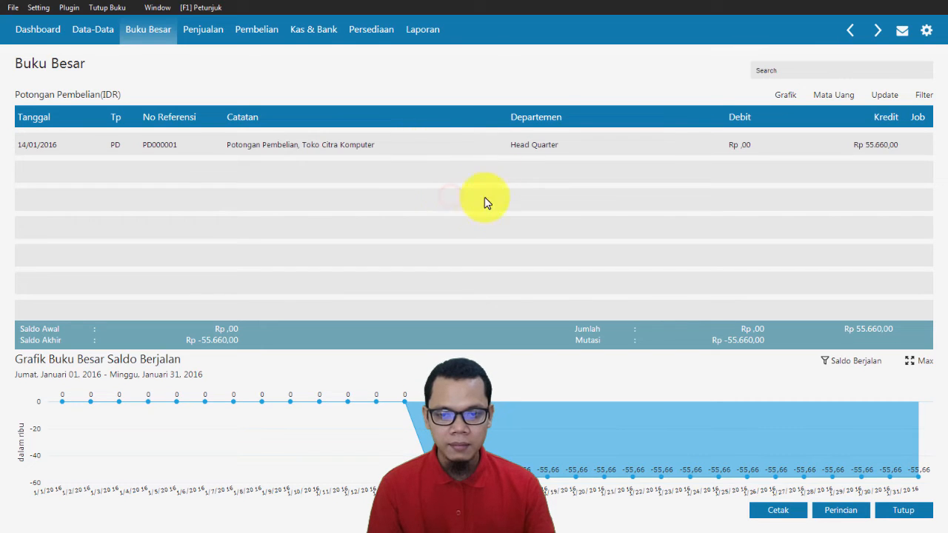
pyautogui.click(465, 141)
pyautogui.rightClick(453, 142)
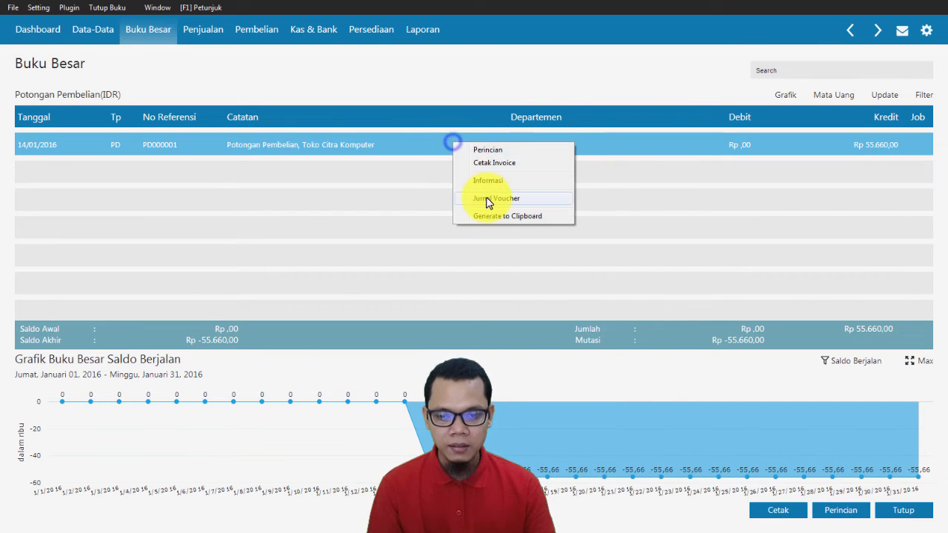
pyautogui.click(488, 202)
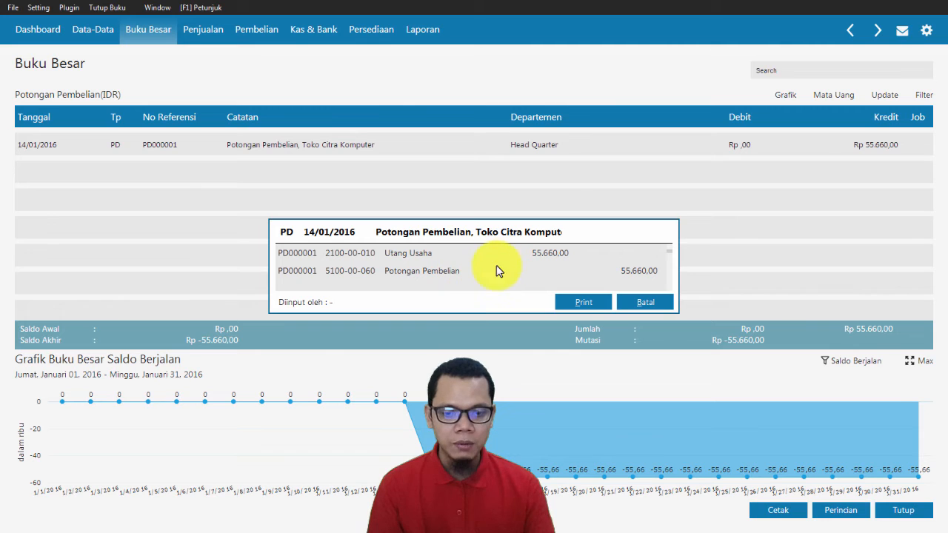
pyautogui.click(641, 302)
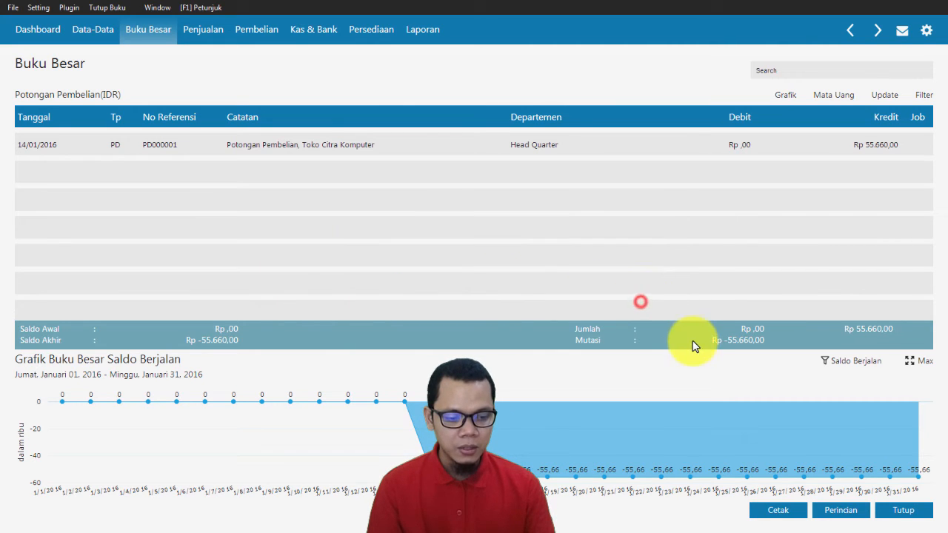
# Close the ledger, switch to the PowerPoint slide show, advance to the additional-discount receivable payment and underline its 200.000 discount.
pyautogui.click(924, 517)
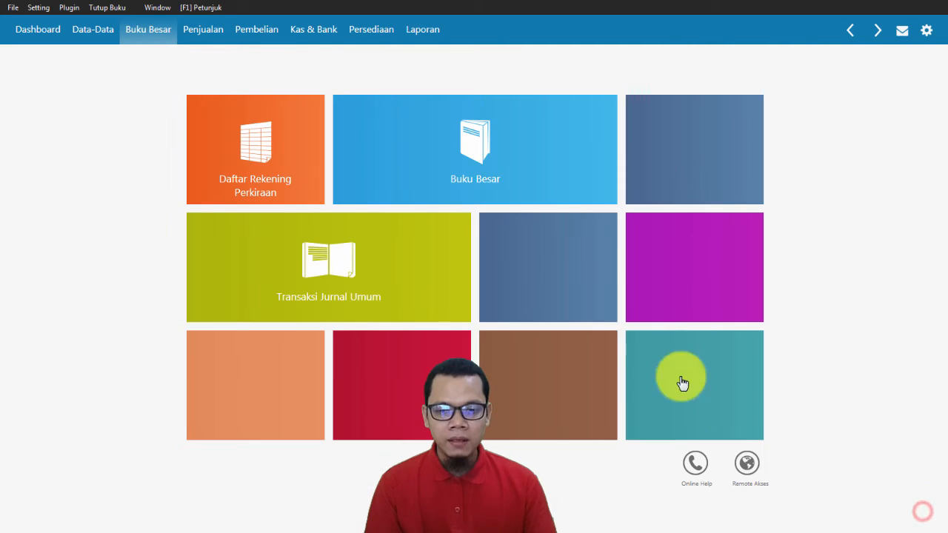
pyautogui.hotkey('alt', 'Tab')
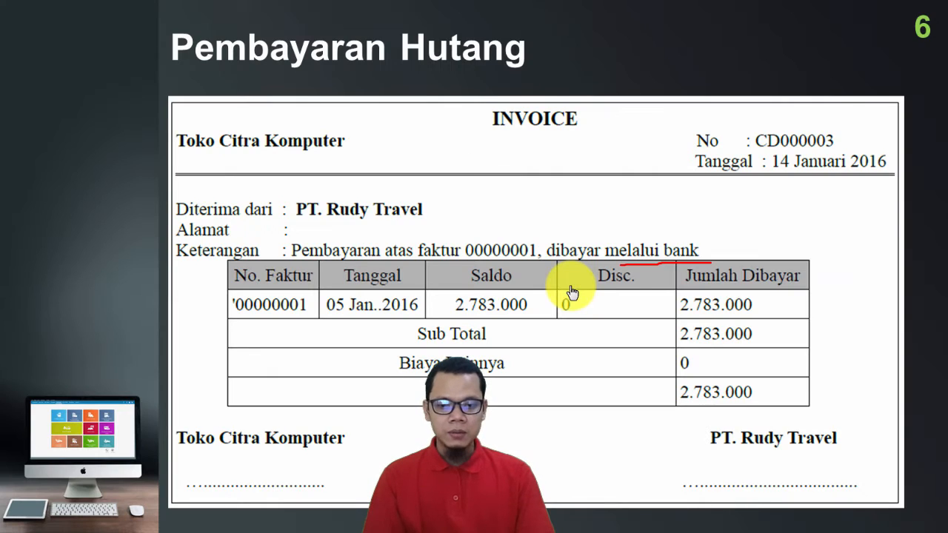
pyautogui.press('Right')
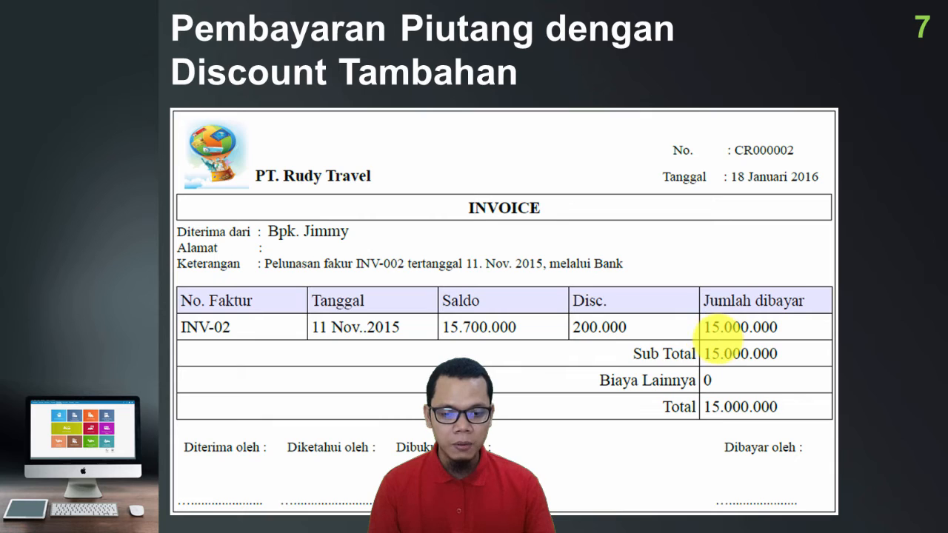
pyautogui.moveTo(576, 337)
pyautogui.mouseDown()
pyautogui.moveTo(626, 337)
pyautogui.moveTo(616, 337)
pyautogui.mouseUp()
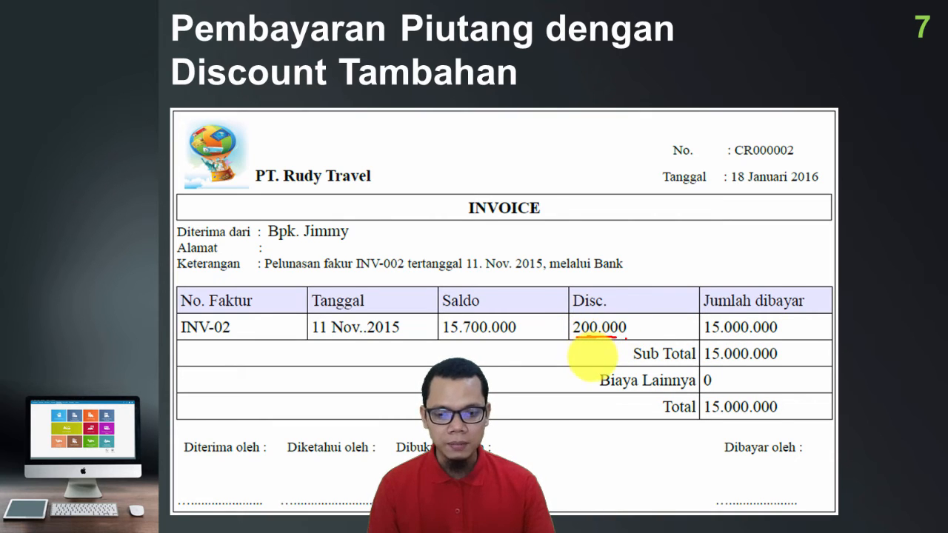
# Switch back to the accounting program and start a new receivable payment (Pembayaran Piutang) in the sales module.
pyautogui.hotkey('alt', 'Tab')
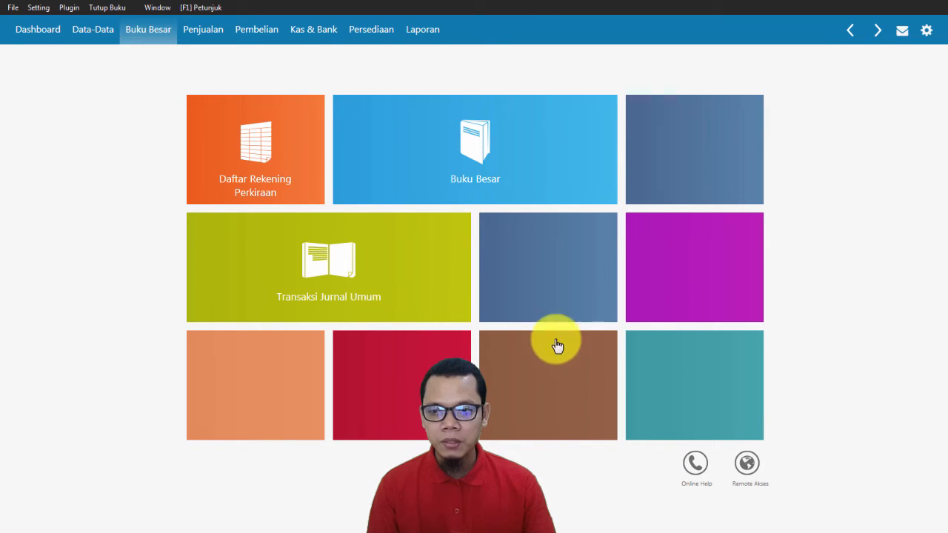
pyautogui.moveTo(188, 119)
pyautogui.click(202, 34)
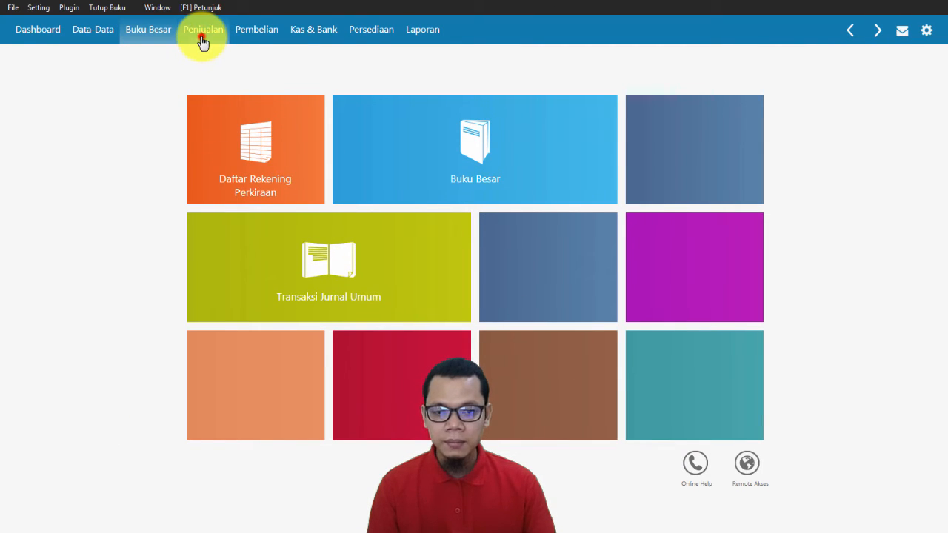
pyautogui.moveTo(725, 303)
pyautogui.click(679, 282)
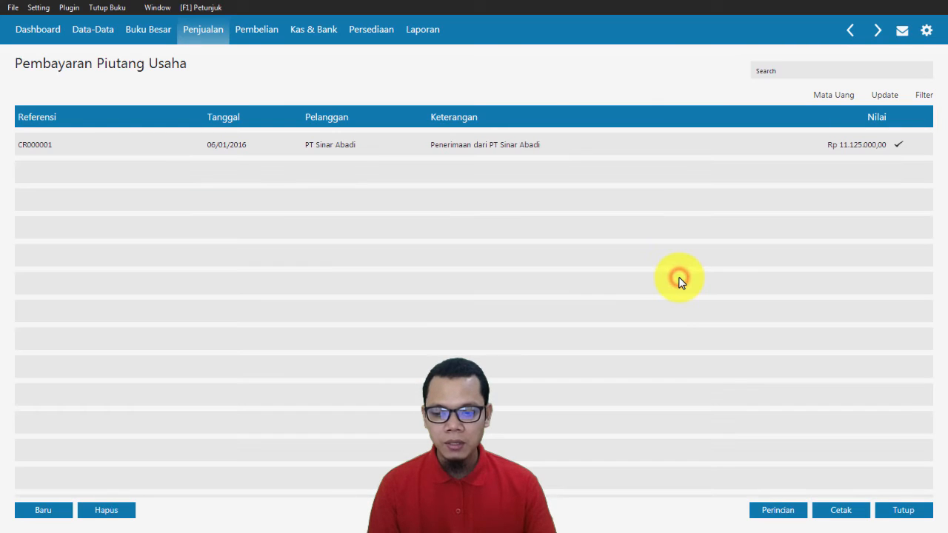
pyautogui.click(46, 511)
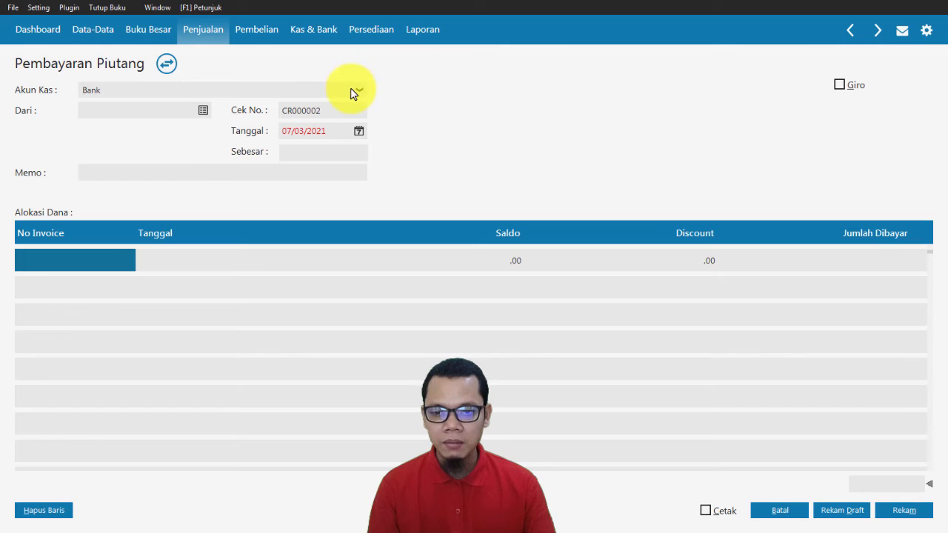
# Underline the bank payment note on the invoice slide and select the customer named there as the payer in the payment form.
pyautogui.hotkey('alt', 'Tab')
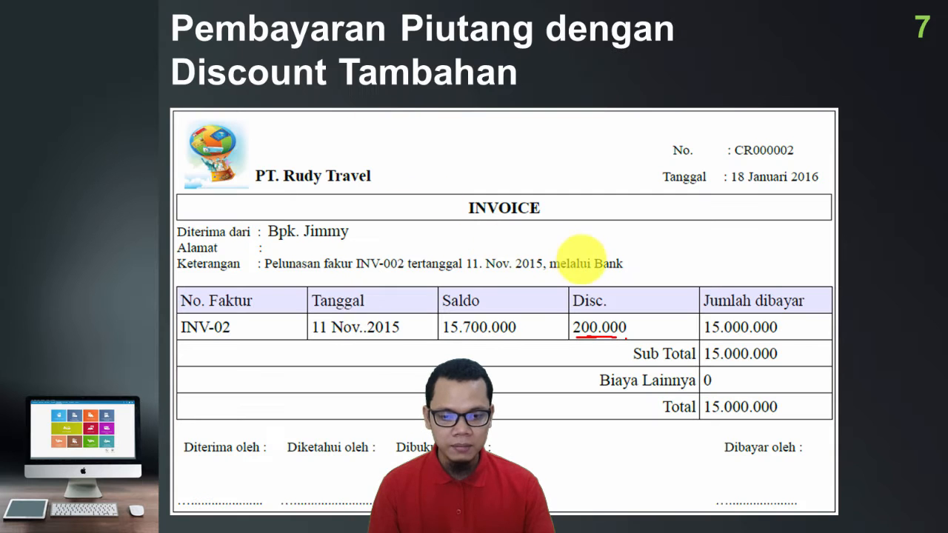
pyautogui.moveTo(619, 265); pyautogui.dragTo(550, 278)
pyautogui.hotkey('alt', 'Tab')
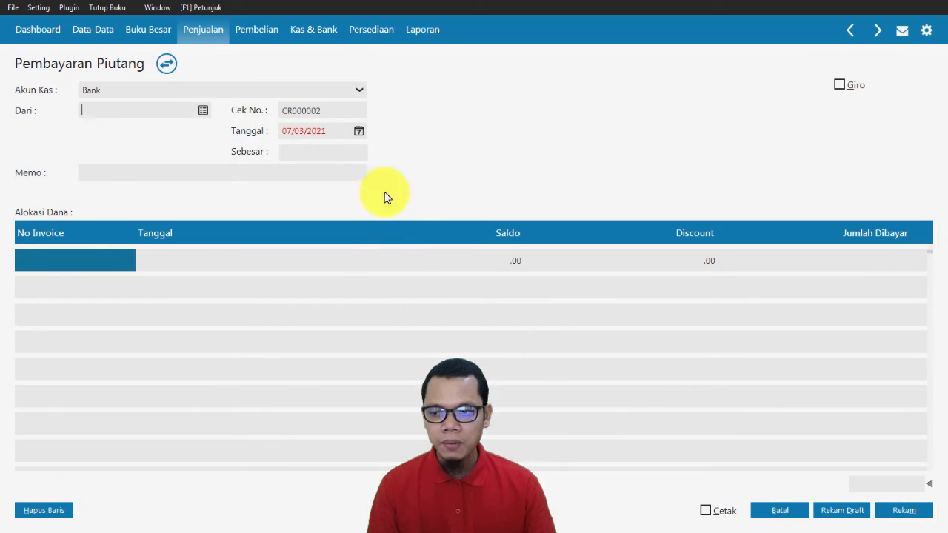
pyautogui.click(201, 111)
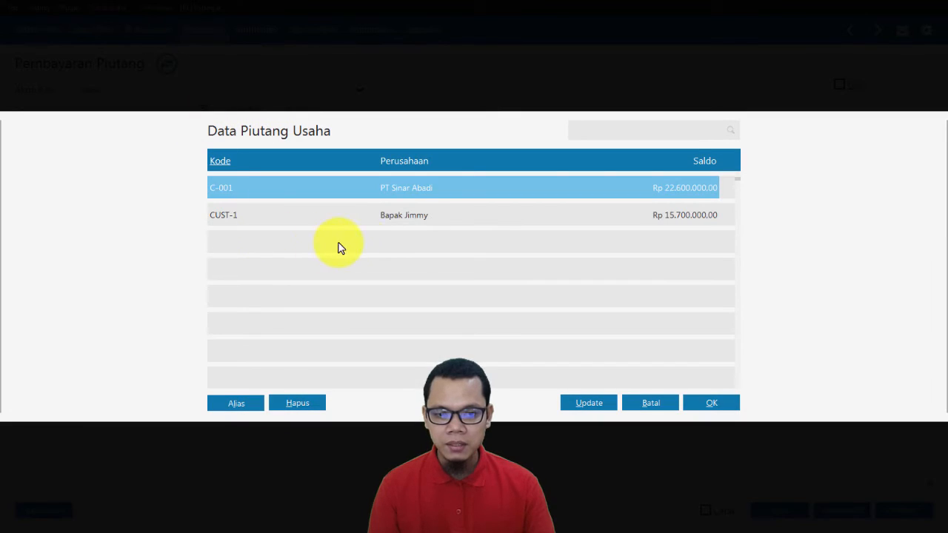
pyautogui.doubleClick(434, 216)
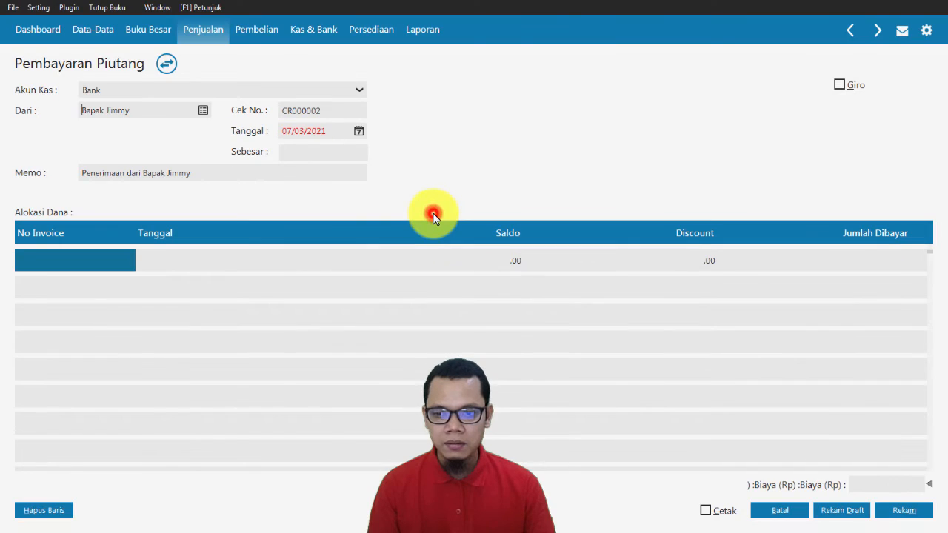
# Check the invoice slide's date and set the receivable payment's date to 18/01/2016.
pyautogui.click(314, 129)
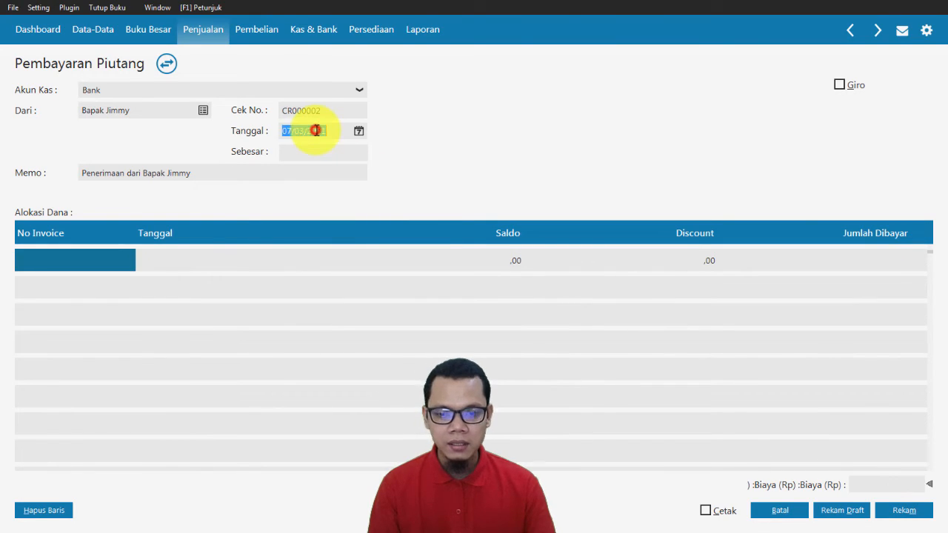
pyautogui.hotkey('alt', 'Tab')
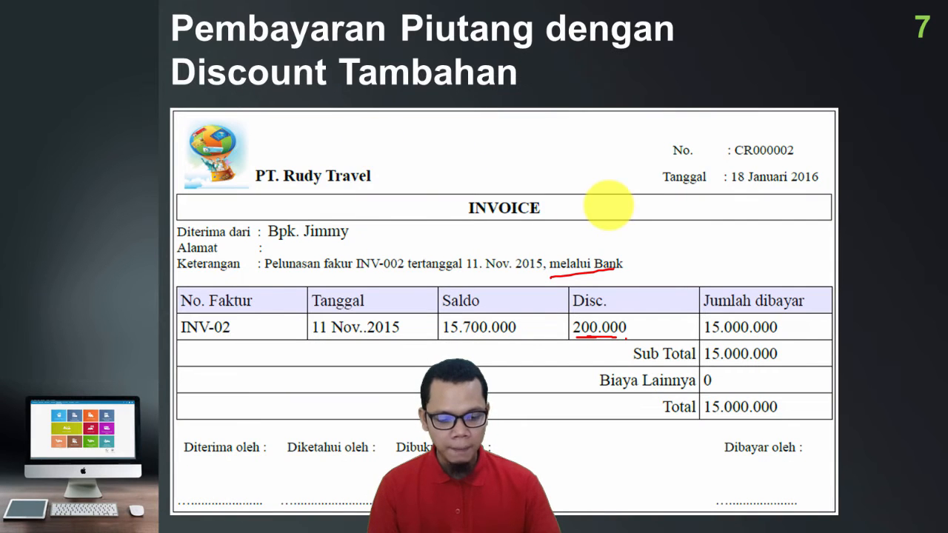
pyautogui.hotkey('alt', 'Tab')
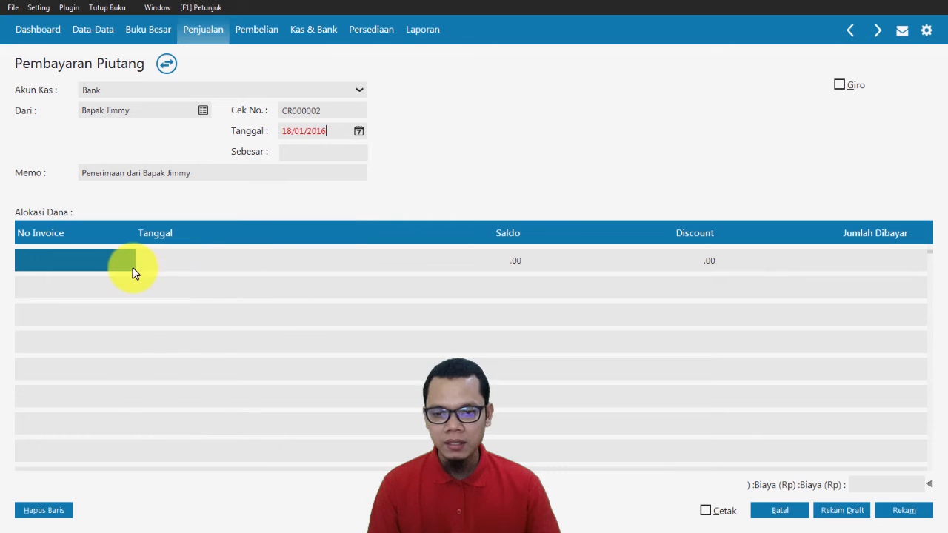
# Allocate the payment to the customer's open invoice dated 11/11/2015.
pyautogui.doubleClick(104, 261)
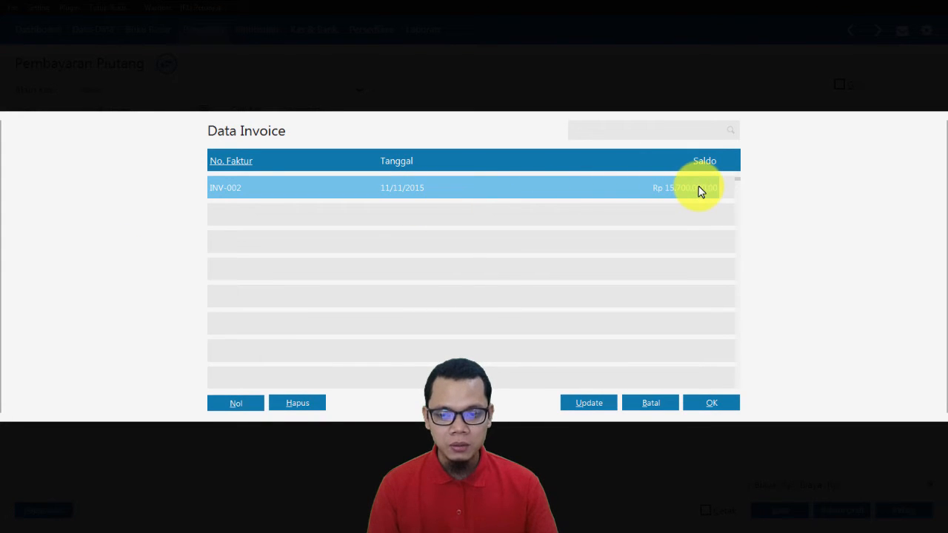
pyautogui.doubleClick(673, 188)
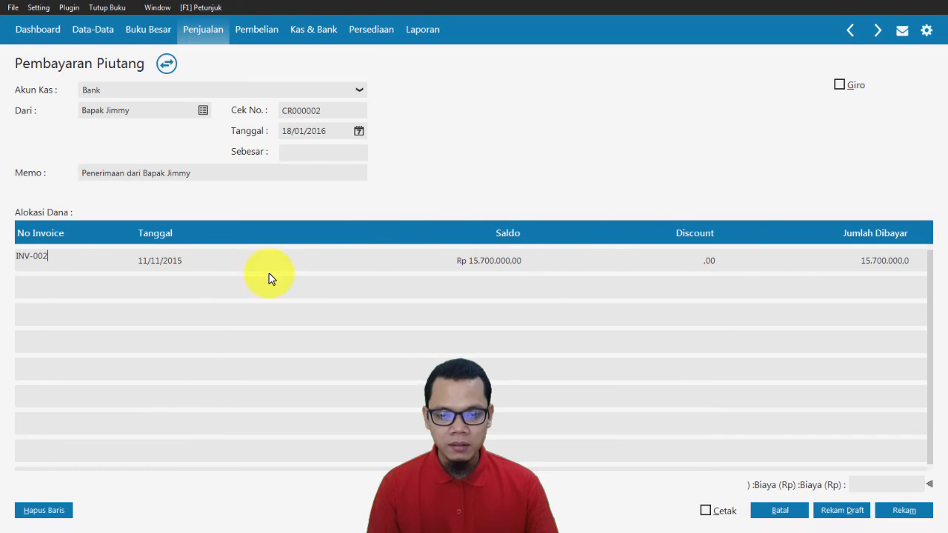
pyautogui.click(495, 264)
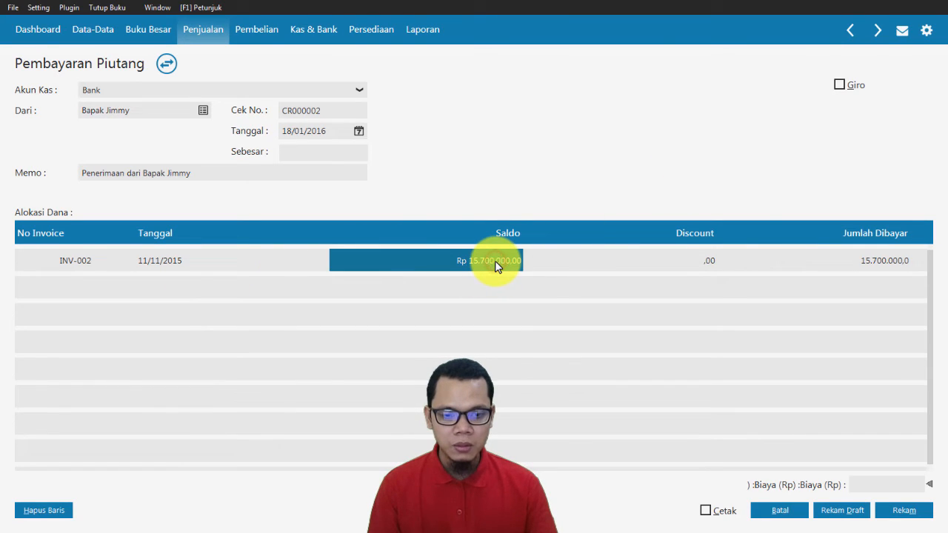
# Enter a 200000 discount and a paid amount of 15000000 for the invoice, checking the slide, and record the payment, closing the form.
pyautogui.click(693, 262)
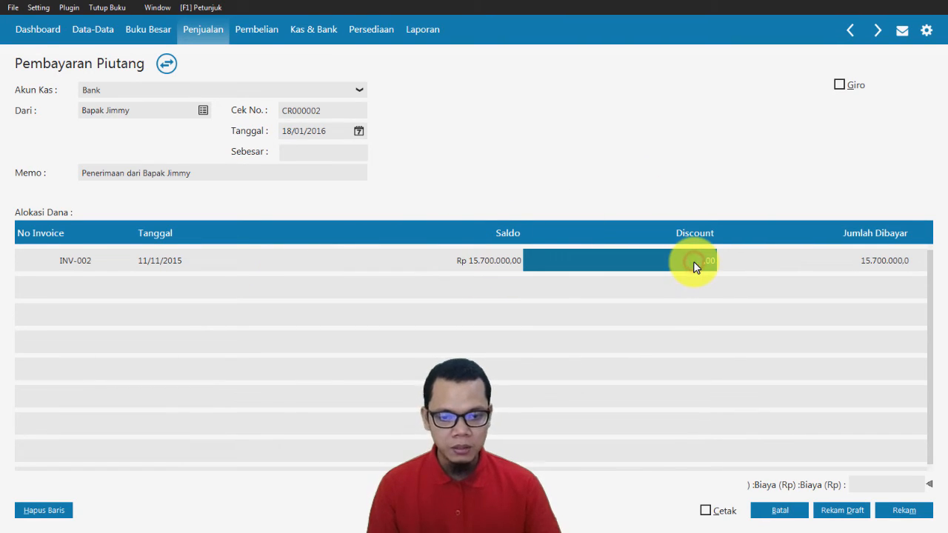
pyautogui.write('200000')
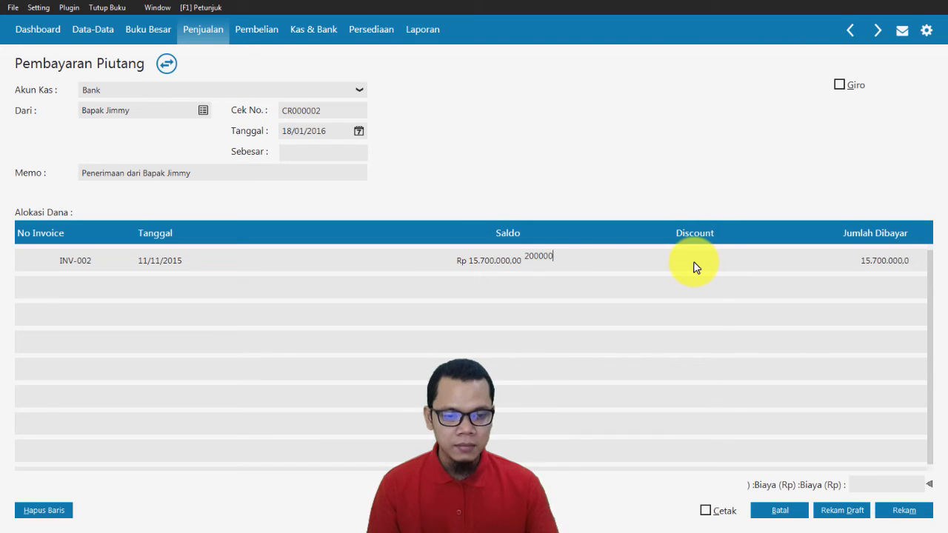
pyautogui.press('Tab')
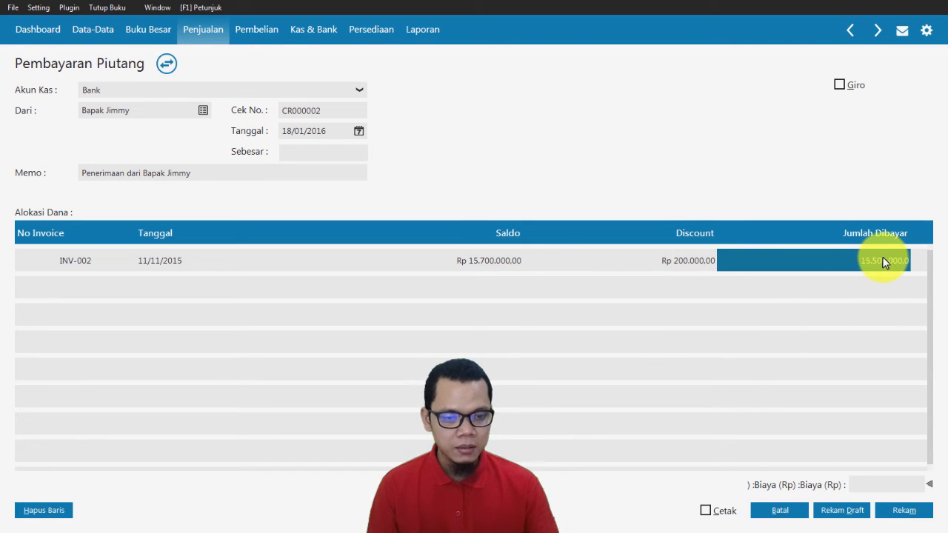
pyautogui.write('15')
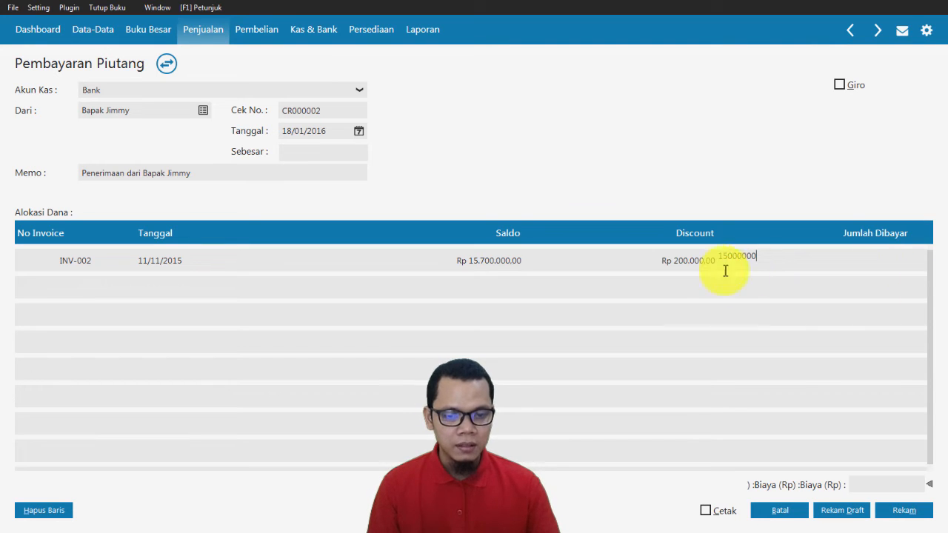
pyautogui.click(698, 267)
pyautogui.hotkey('alt', 'Tab')
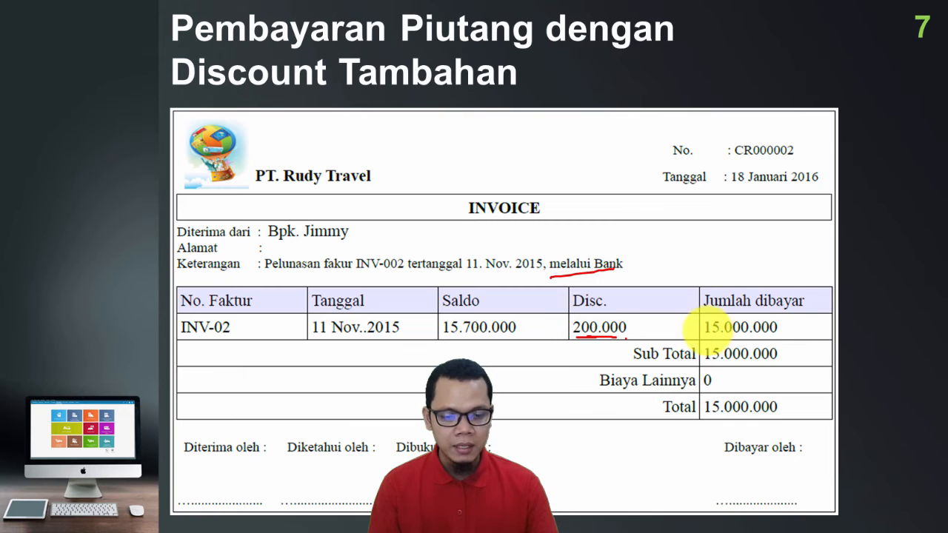
pyautogui.hotkey('alt', 'Tab')
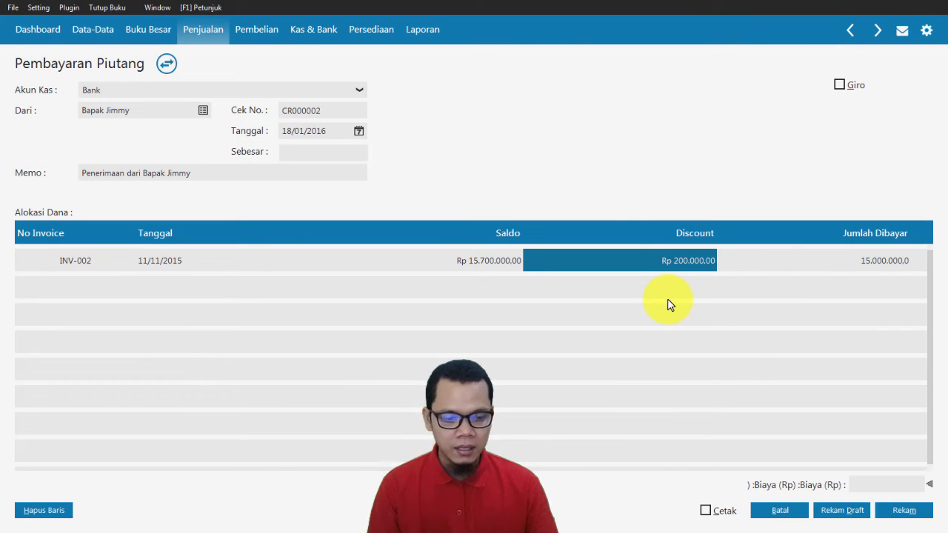
pyautogui.click(914, 509)
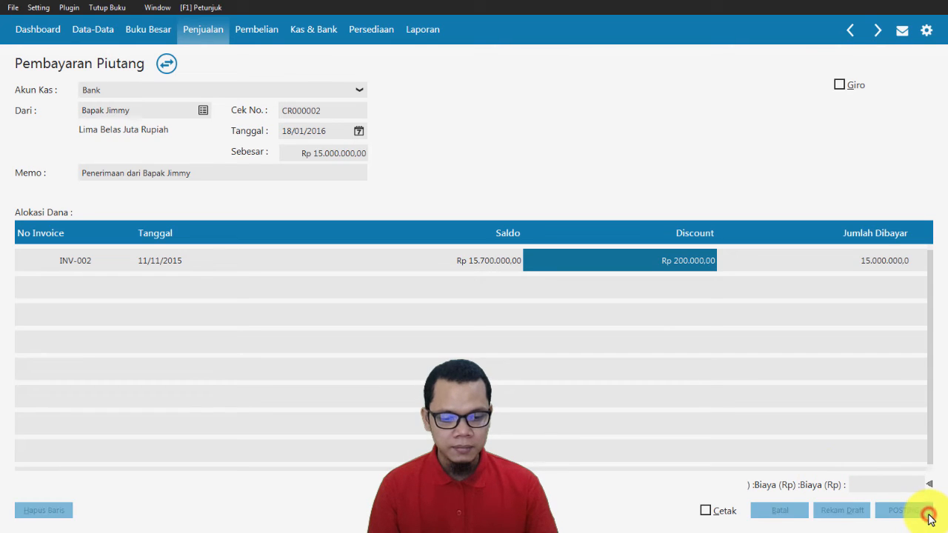
pyautogui.click(795, 519)
# Examine the journal voucher of the receivable payment dated 18/01/2016 and close it.
pyautogui.click(619, 177)
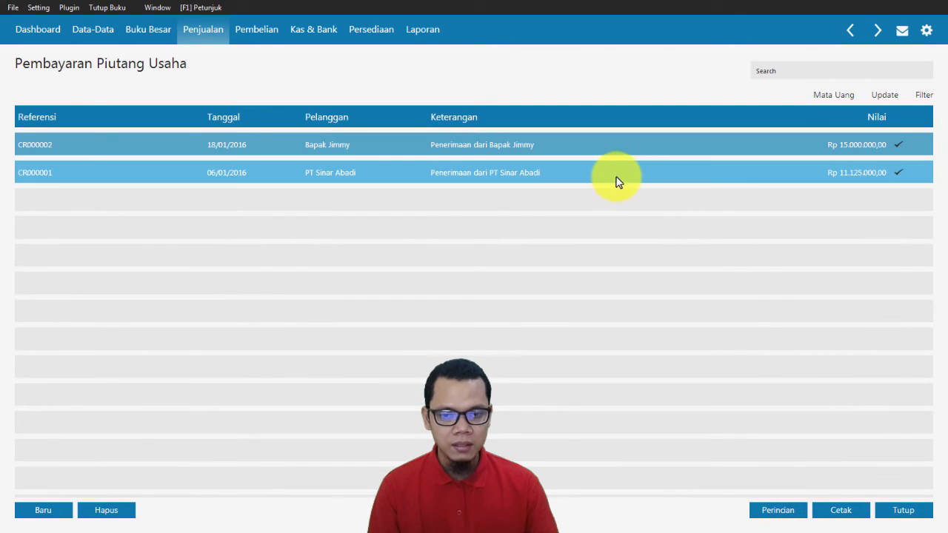
pyautogui.rightClick(617, 176)
pyautogui.rightClick(548, 141)
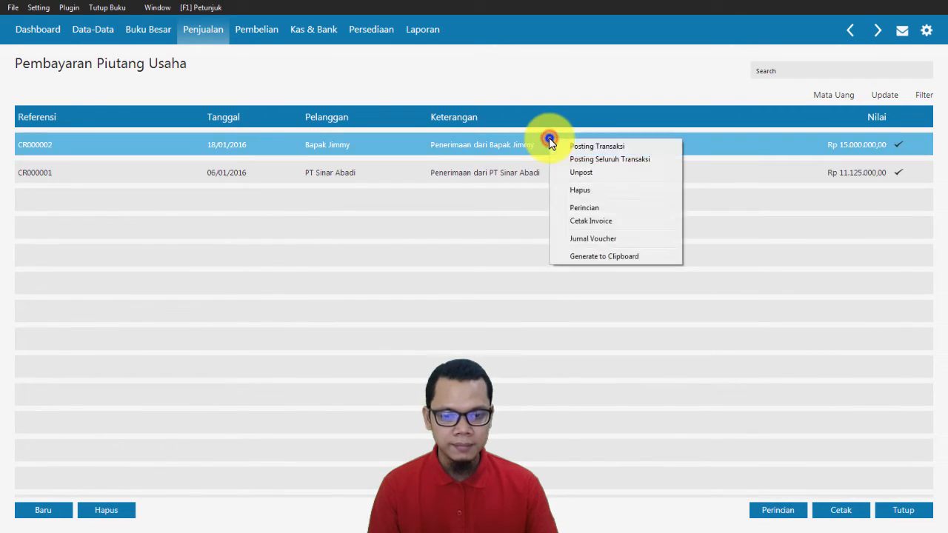
pyautogui.click(586, 238)
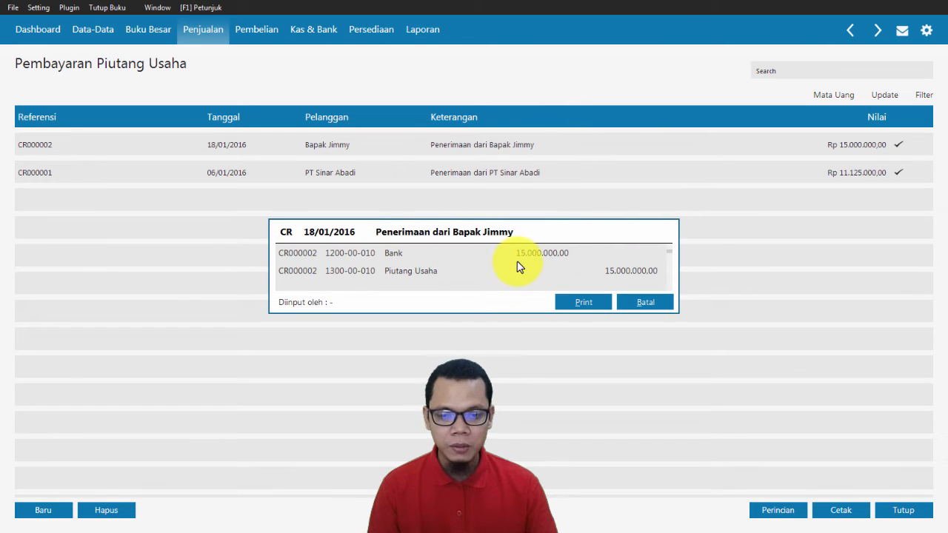
pyautogui.click(636, 298)
# Open the general ledger (Buku Besar) and display the Potongan Penjualan account.
pyautogui.click(161, 33)
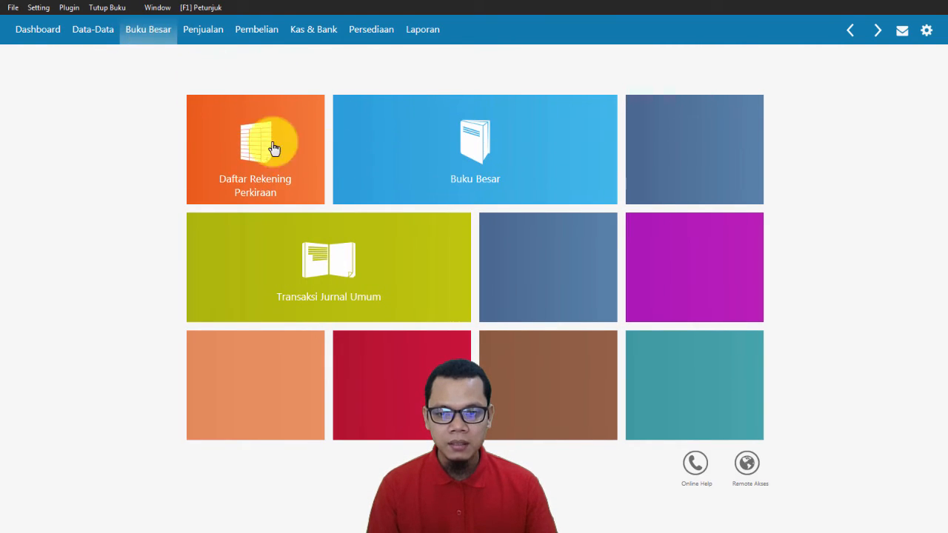
pyautogui.moveTo(474, 155)
pyautogui.click(437, 147)
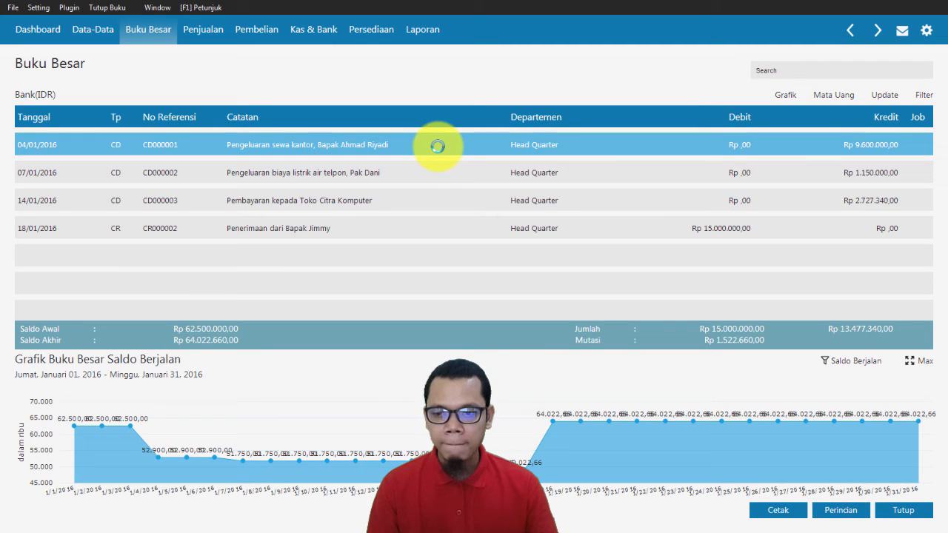
pyautogui.click(25, 96)
pyautogui.scroll(-15, 507, 266)
pyautogui.scroll(-20, 508, 274)
pyautogui.scroll(-20, 513, 296)
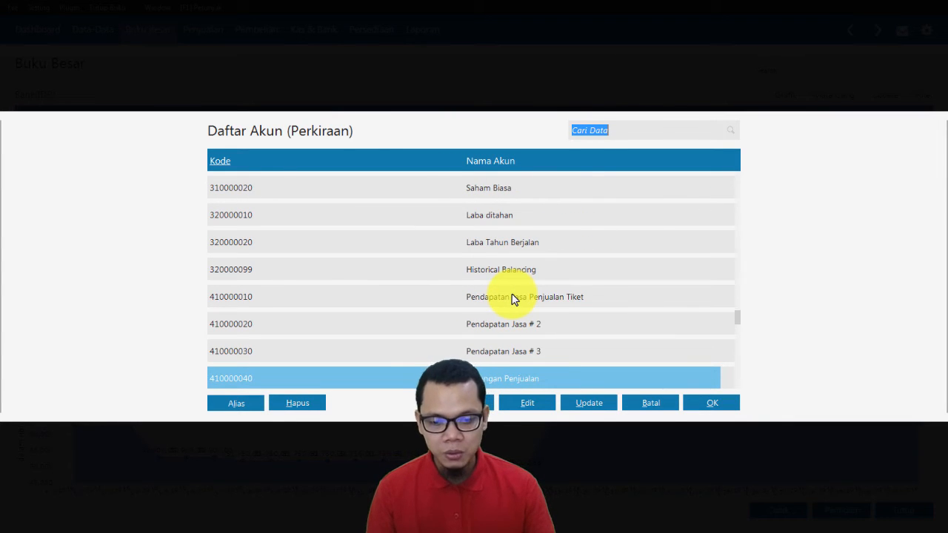
pyautogui.scroll(-3, 517, 300)
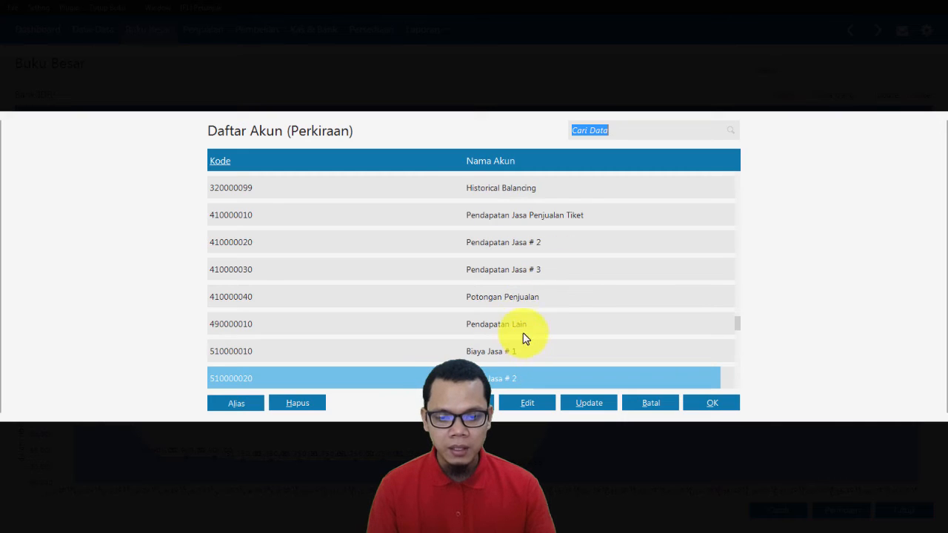
pyautogui.doubleClick(514, 302)
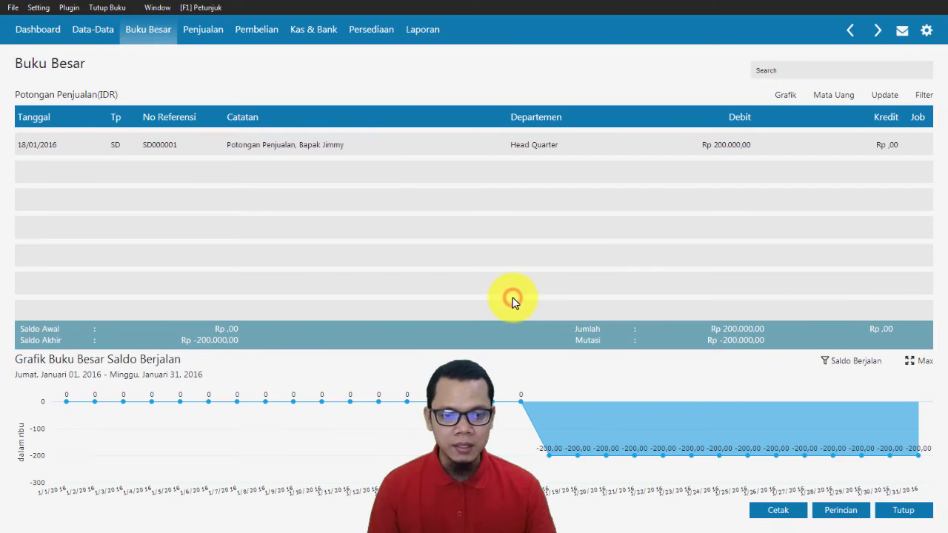
# Examine the sales discount entry dated 18/01/2016, close the ledger and switch to the PowerPoint slide show.
pyautogui.click(733, 153)
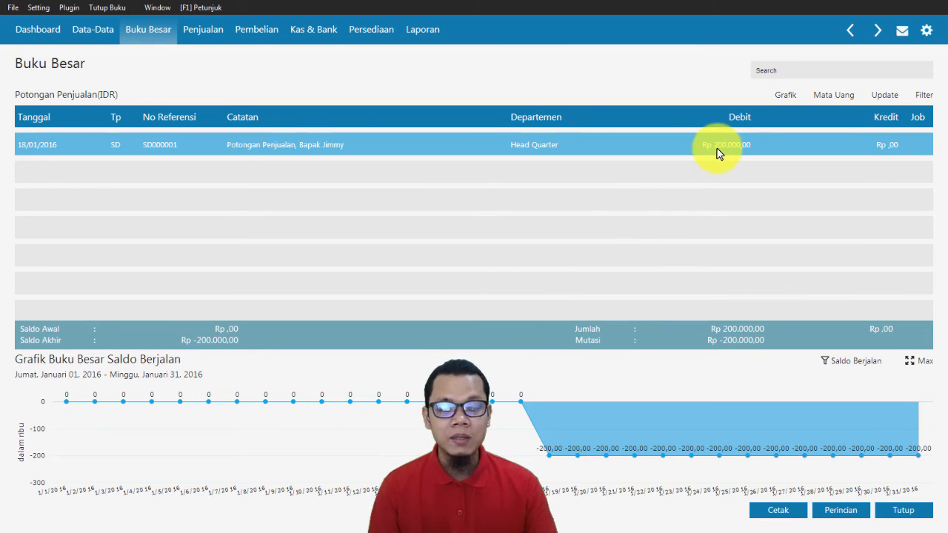
pyautogui.click(914, 509)
pyautogui.hotkey('alt', 'Tab')
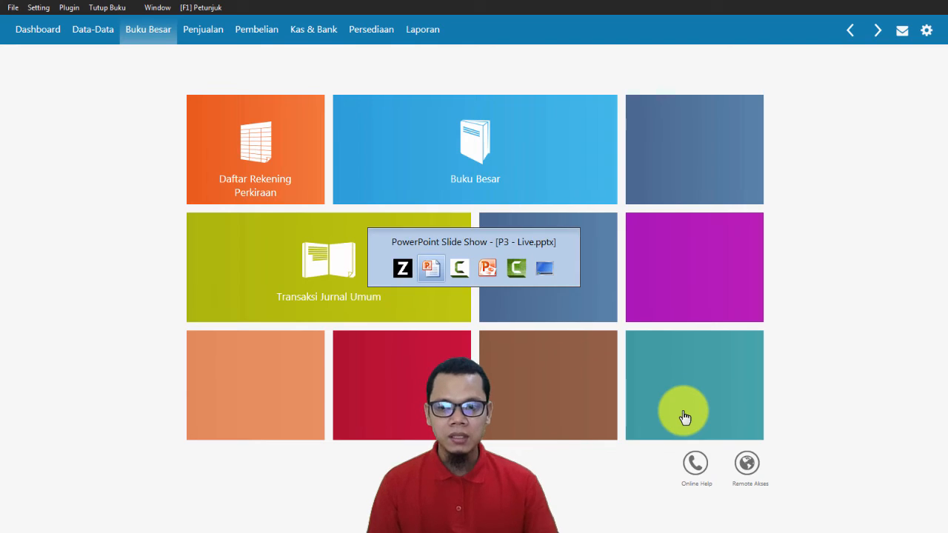
# Check the private withdrawal (Prive) slide, return to the accounting program and start a new cash disbursement (Kas Keluar).
pyautogui.press('Right')
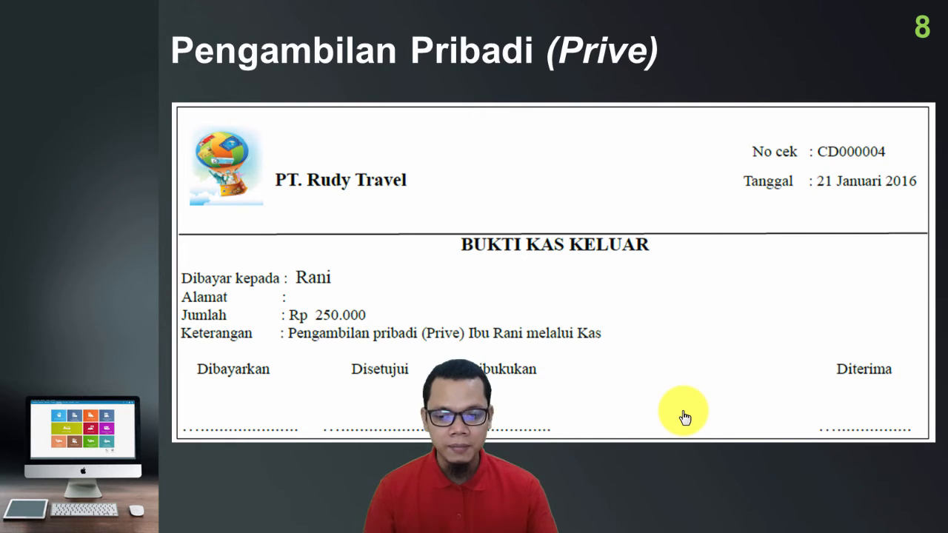
pyautogui.hotkey('alt', 'Tab')
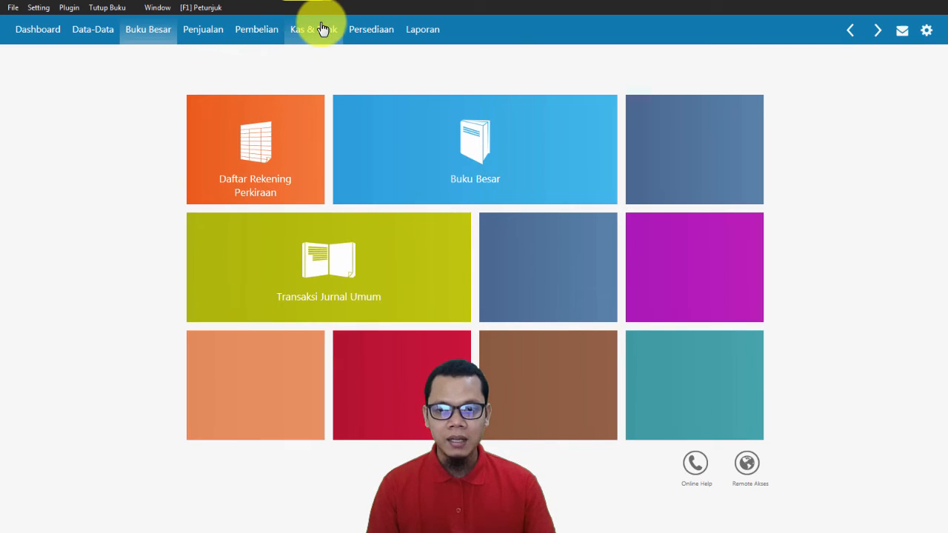
pyautogui.click(313, 28)
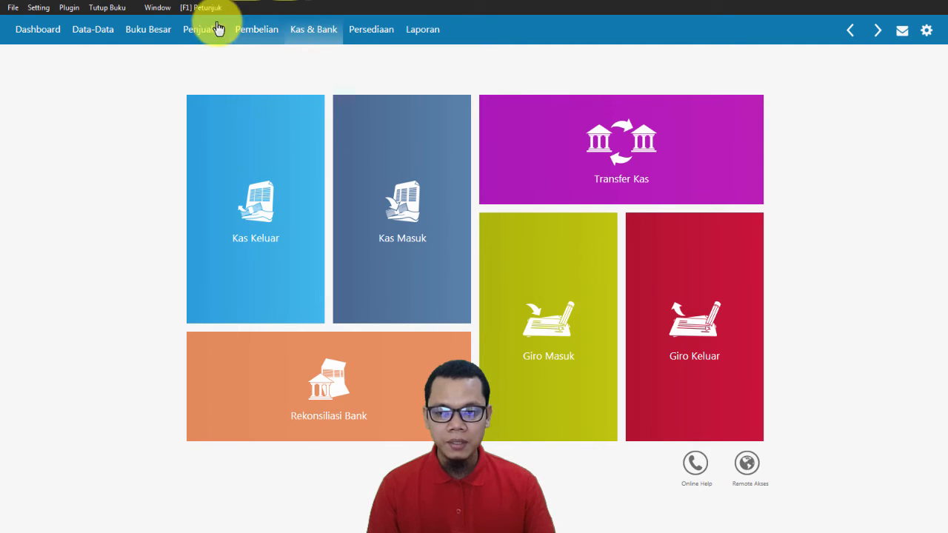
pyautogui.click(252, 248)
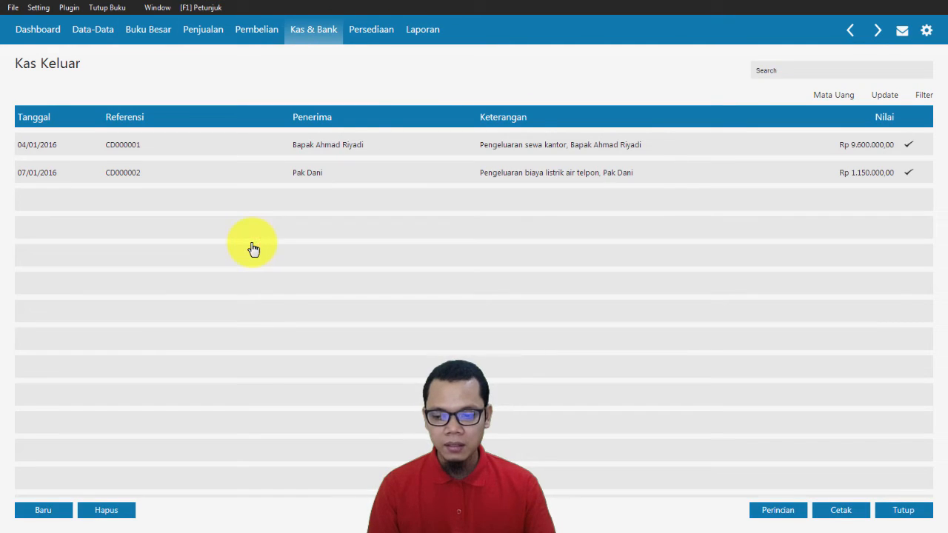
pyautogui.click(47, 511)
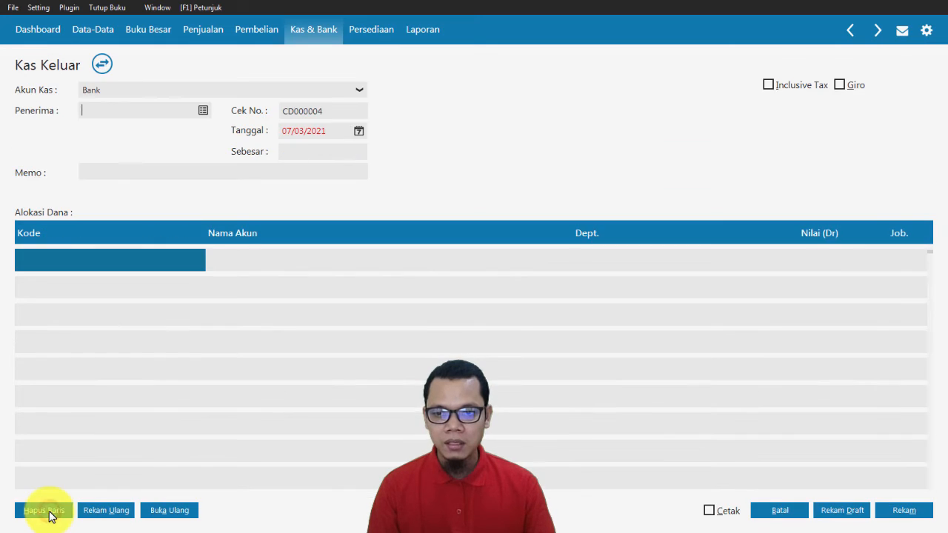
# Set the disbursement's cash account (Akun Kas) to Kas, checking and underlining the payment source on the slide.
pyautogui.click(358, 94)
pyautogui.click(252, 122)
pyautogui.hotkey('alt', 'Tab')
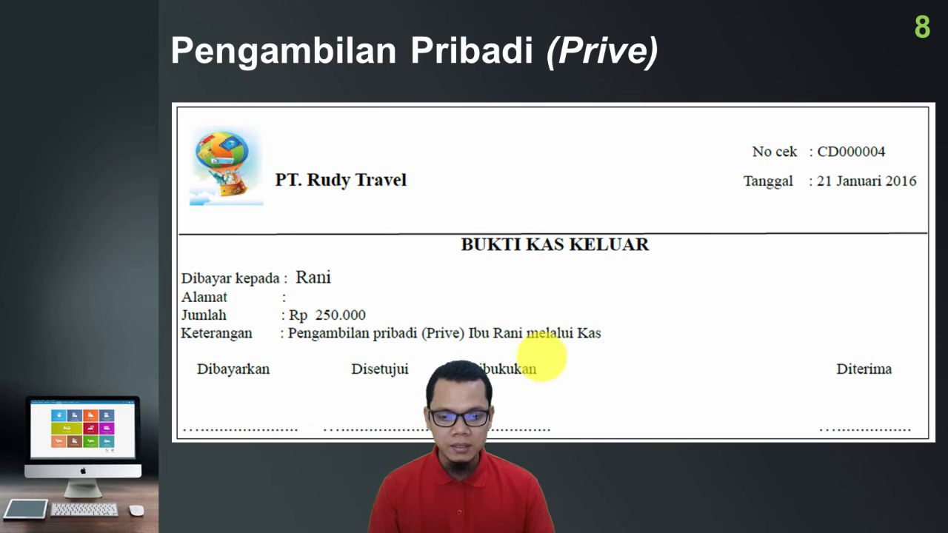
pyautogui.moveTo(544, 343); pyautogui.dragTo(600, 343)
pyautogui.hotkey('alt', 'Tab')
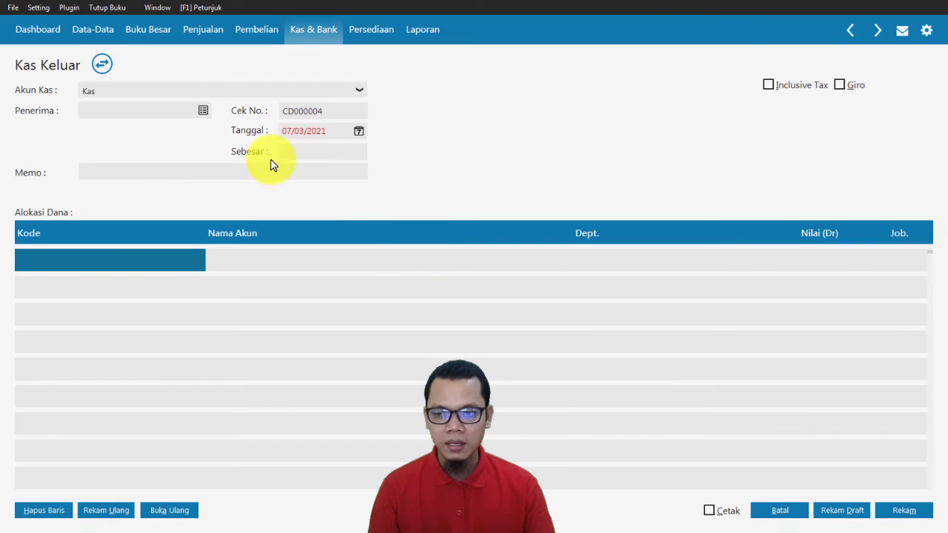
# Create a new name record of type Others and kind Personal with the recipient's name, and save it.
pyautogui.click(205, 111)
pyautogui.press('Down')
pyautogui.press('Down')
pyautogui.press('Down')
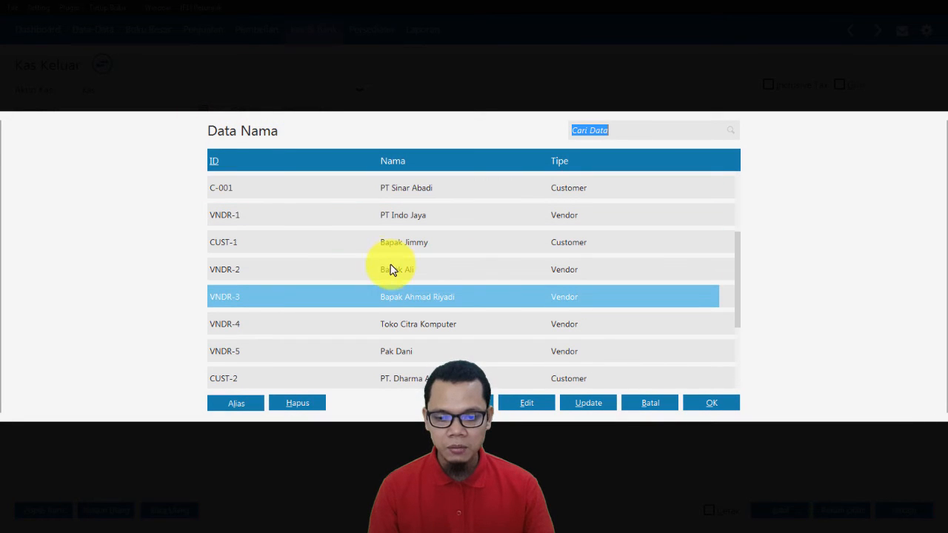
pyautogui.press('Down')
pyautogui.press('Down')
pyautogui.press('Down')
pyautogui.press('Down')
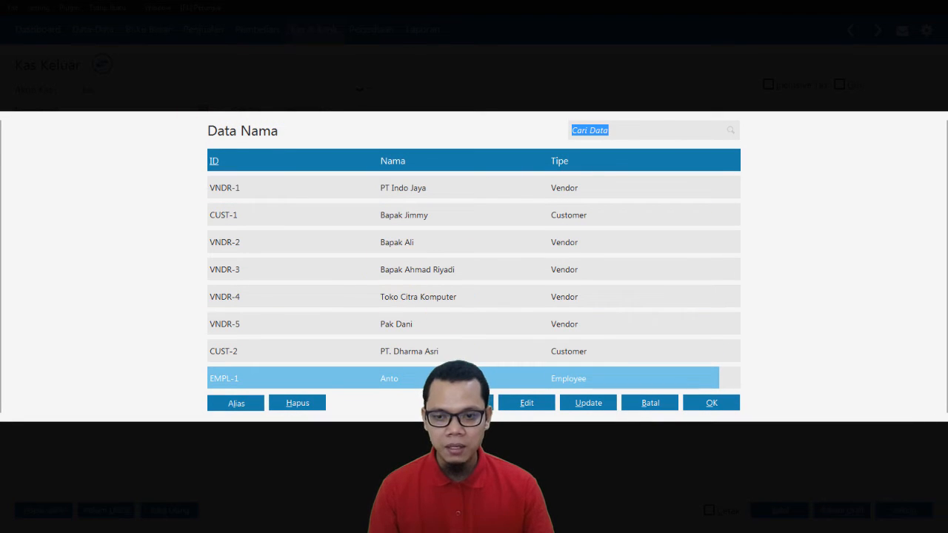
pyautogui.click(455, 402)
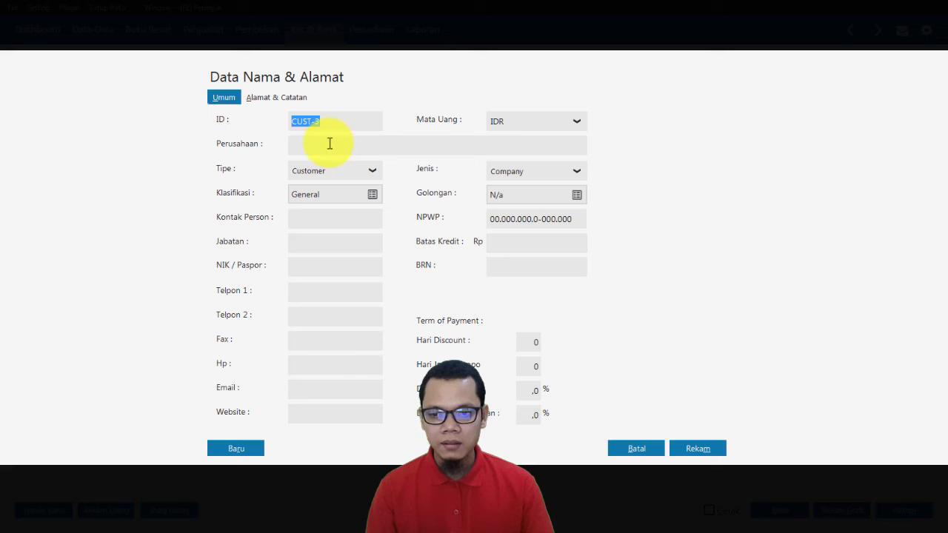
pyautogui.click(340, 171)
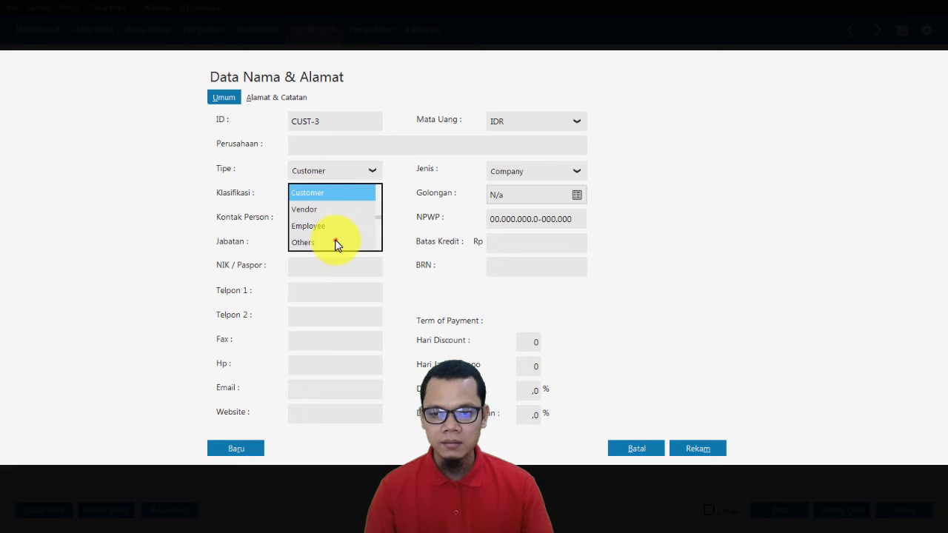
pyautogui.click(337, 245)
pyautogui.click(354, 148)
pyautogui.write('Ibu Rani')
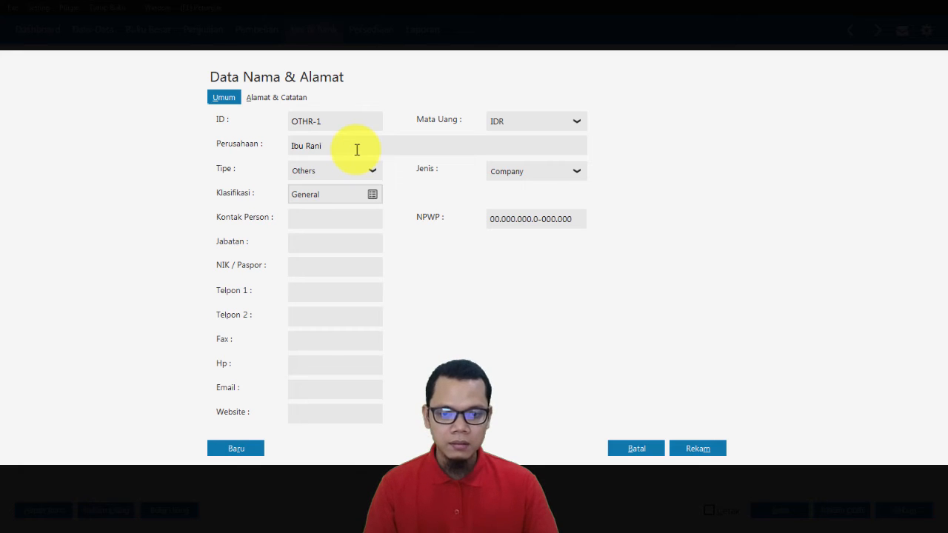
pyautogui.click(563, 176)
pyautogui.click(543, 210)
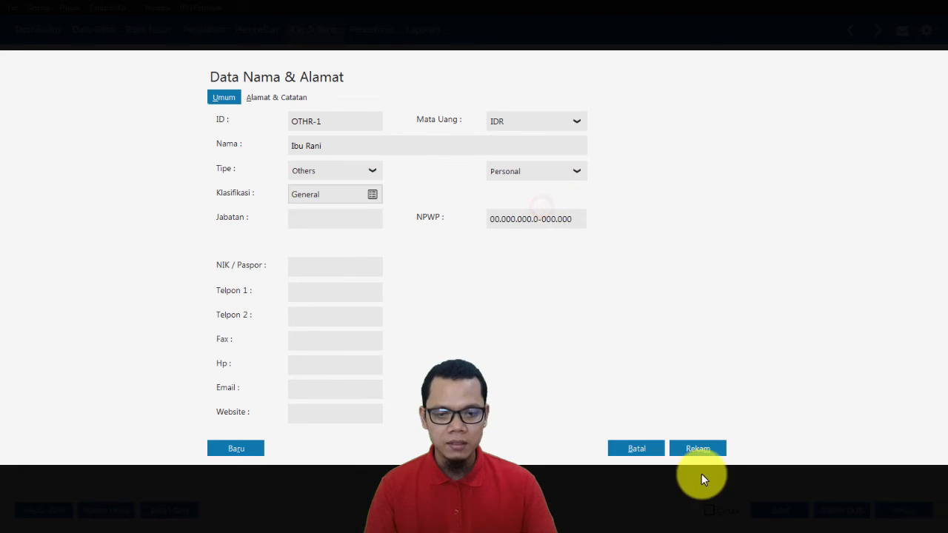
pyautogui.click(696, 448)
pyautogui.click(651, 334)
# Choose the newly added person as the recipient (Penerima) of the cash disbursement.
pyautogui.click(433, 329)
pyautogui.scroll(-1, 422, 339)
pyautogui.click(406, 351)
pyautogui.doubleClick(426, 356)
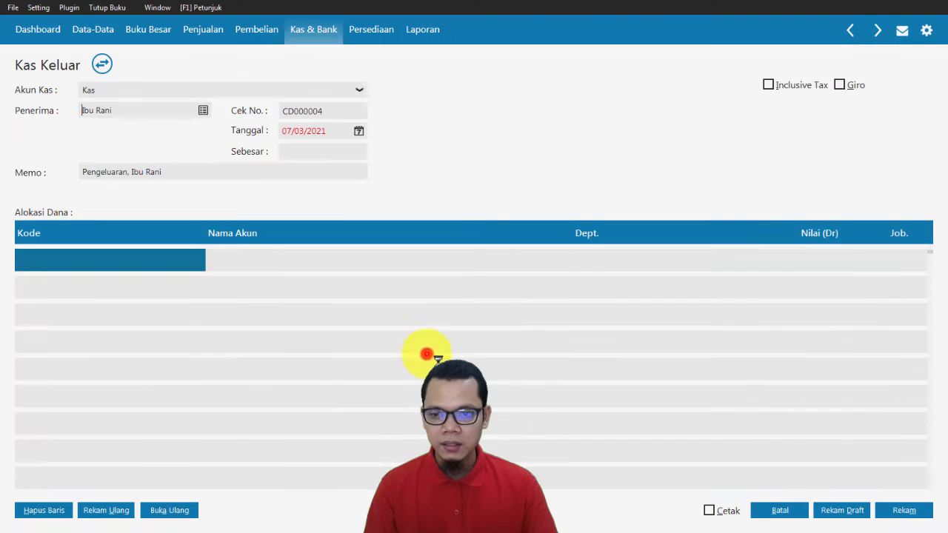
# Check the transaction date on the slide and set the disbursement's date to 21/01/2016.
pyautogui.click(315, 130)
pyautogui.hotkey('alt', 'Tab')
pyautogui.hotkey('alt', 'Tab')
pyautogui.write('21/01/2016')
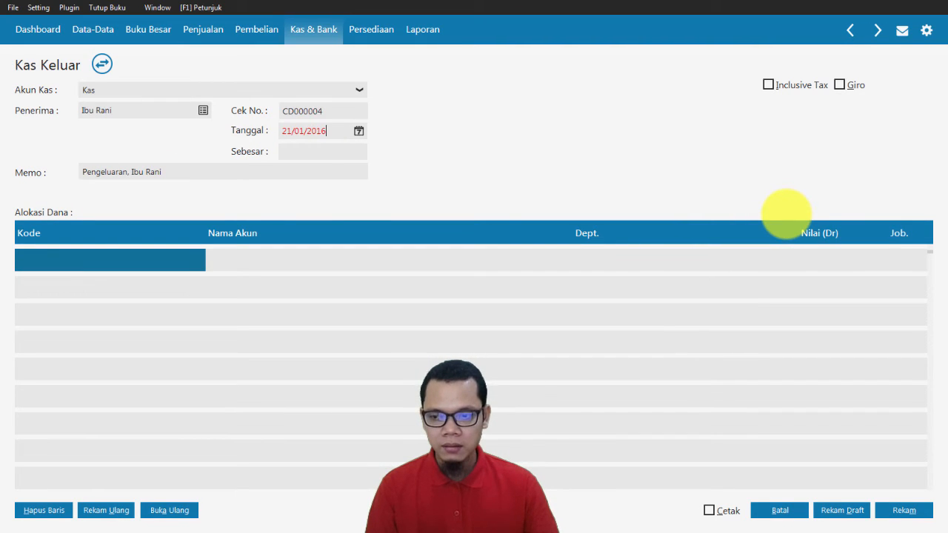
pyautogui.click(127, 169)
pyautogui.click(126, 169)
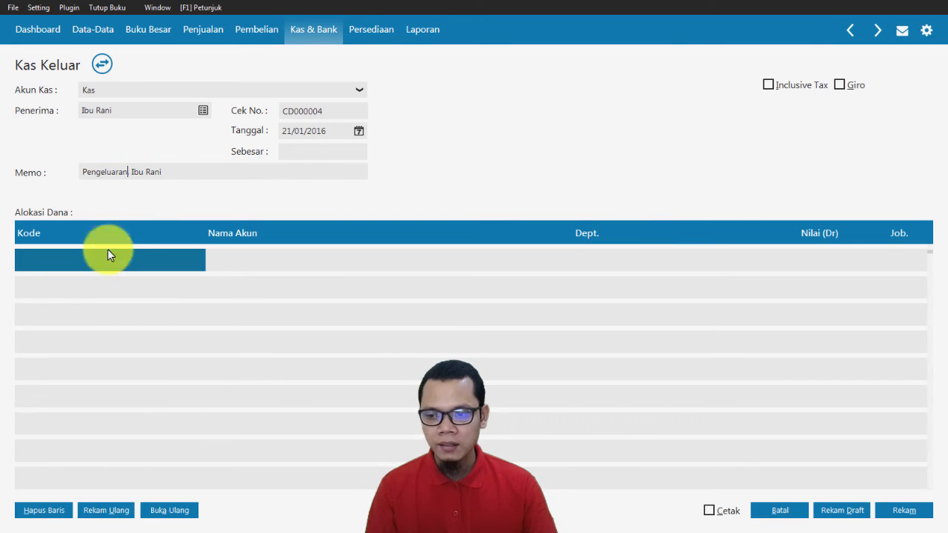
# Look through the account list for the first allocation line, down to the equity accounts, for a Prive account.
pyautogui.doubleClick(69, 261)
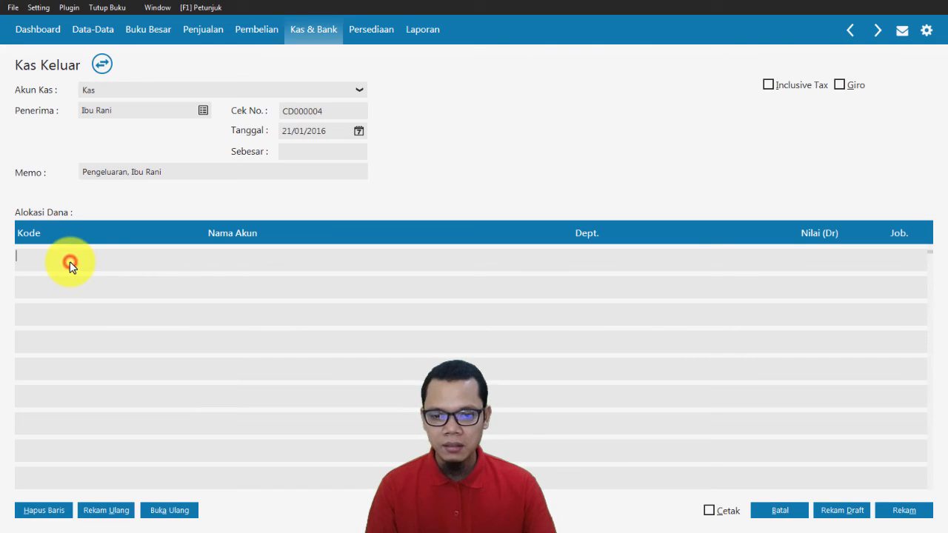
pyautogui.press('Down')
pyautogui.press('Down')
pyautogui.press('Down')
pyautogui.press('Down')
pyautogui.press('Down')
pyautogui.press('Down')
pyautogui.press('Down')
pyautogui.press('Down')
pyautogui.press('Down')
pyautogui.press('Down')
pyautogui.press('Down')
pyautogui.press('Down')
pyautogui.press('Down')
pyautogui.press('Down')
pyautogui.press('Down')
pyautogui.press('Down')
pyautogui.press('Down')
pyautogui.press('Down')
pyautogui.press('Down')
pyautogui.press('Down')
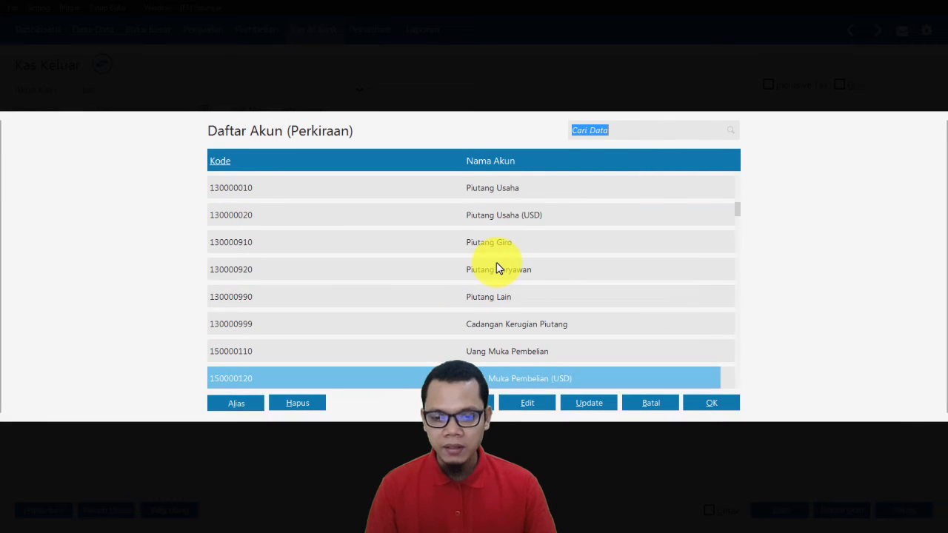
pyautogui.press('Down')
pyautogui.press('Down')
pyautogui.press('Down')
pyautogui.press('Down')
pyautogui.press('Down')
pyautogui.press('Down')
pyautogui.press('Down')
pyautogui.press('Down')
pyautogui.press('Down')
pyautogui.press('Down')
pyautogui.press('Down')
pyautogui.press('Down')
pyautogui.press('Down')
pyautogui.press('Down')
pyautogui.press('Down')
pyautogui.press('Down')
pyautogui.press('Down')
pyautogui.press('Down')
pyautogui.press('Down')
pyautogui.press('Down')
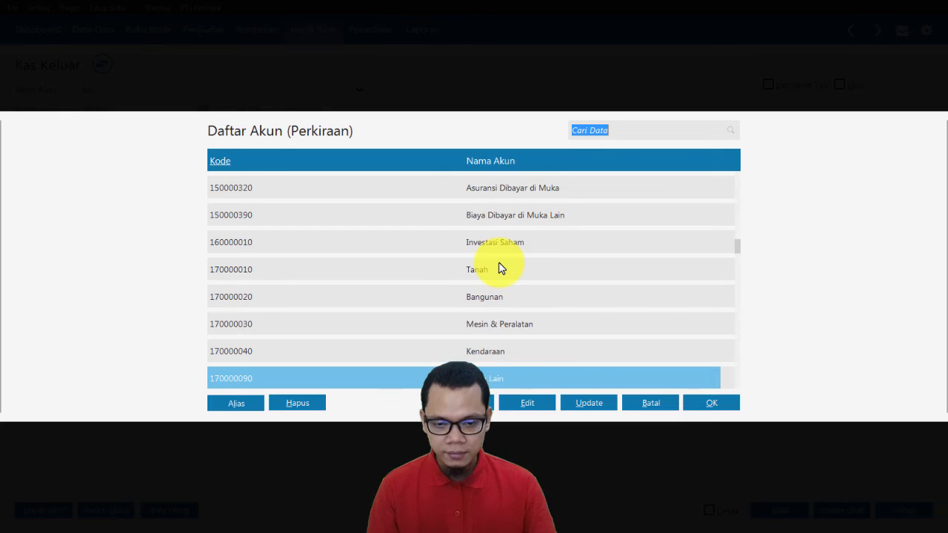
pyautogui.press('Down')
pyautogui.press('Down')
pyautogui.press('Down')
pyautogui.press('Down')
pyautogui.press('Down')
pyautogui.press('Down')
pyautogui.press('Down')
pyautogui.press('Down')
pyautogui.press('Down')
pyautogui.press('Down')
pyautogui.press('Down')
pyautogui.press('Down')
pyautogui.press('Down')
pyautogui.press('Down')
pyautogui.press('Down')
pyautogui.press('Down')
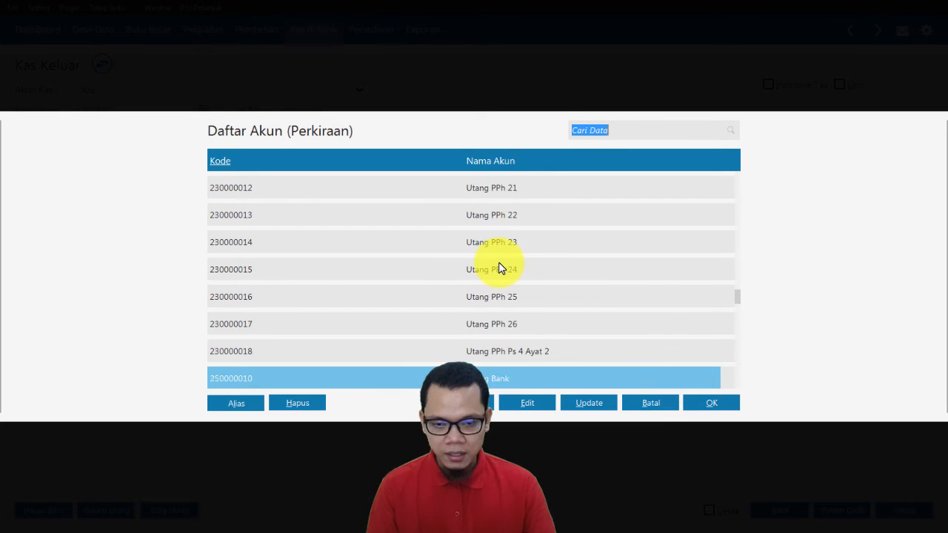
pyautogui.press('Up')
pyautogui.press('Up')
pyautogui.press('Up')
pyautogui.press('Up')
pyautogui.press('Up')
pyautogui.press('Up')
pyautogui.press('Up')
pyautogui.press('Up')
pyautogui.press('Up')
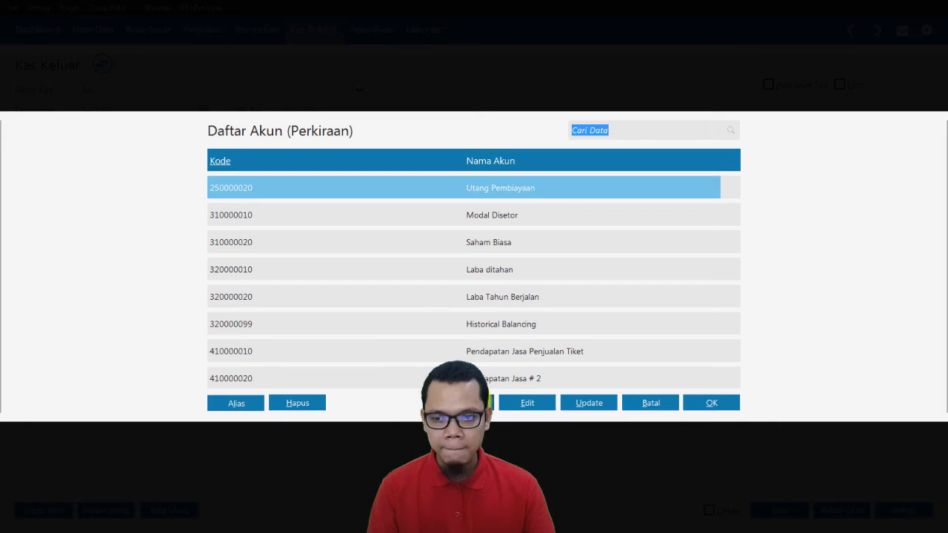
# Add a new account named Prive with the classification Modal and save it.
pyautogui.click(465, 402)
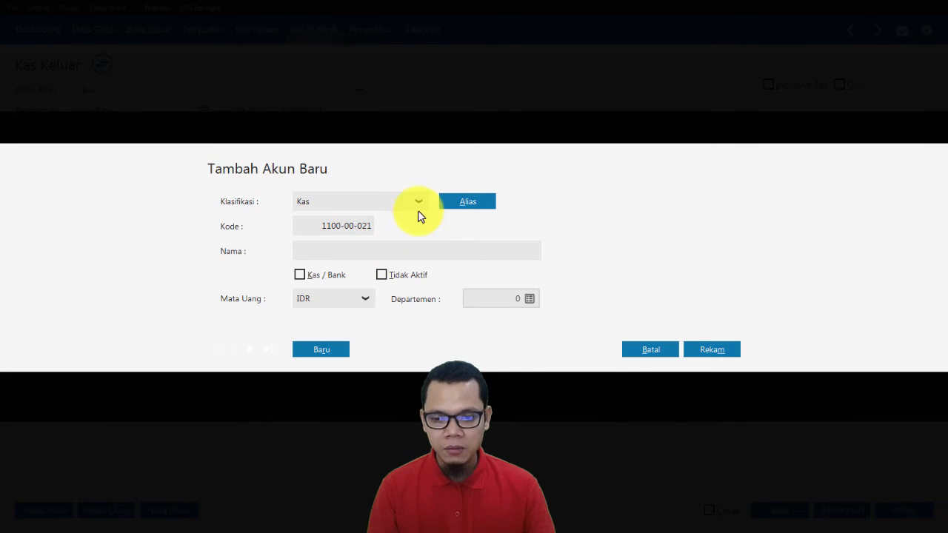
pyautogui.click(419, 203)
pyautogui.press('Down')
pyautogui.press('Down')
pyautogui.press('Down')
pyautogui.press('Down')
pyautogui.press('Down')
pyautogui.press('Down')
pyautogui.press('Down')
pyautogui.press('Down')
pyautogui.press('Down')
pyautogui.press('Down')
pyautogui.press('Down')
pyautogui.press('Down')
pyautogui.press('Down')
pyautogui.press('Down')
pyautogui.press('Down')
pyautogui.press('Down')
pyautogui.press('Down')
pyautogui.press('Down')
pyautogui.press('Down')
pyautogui.press('Down')
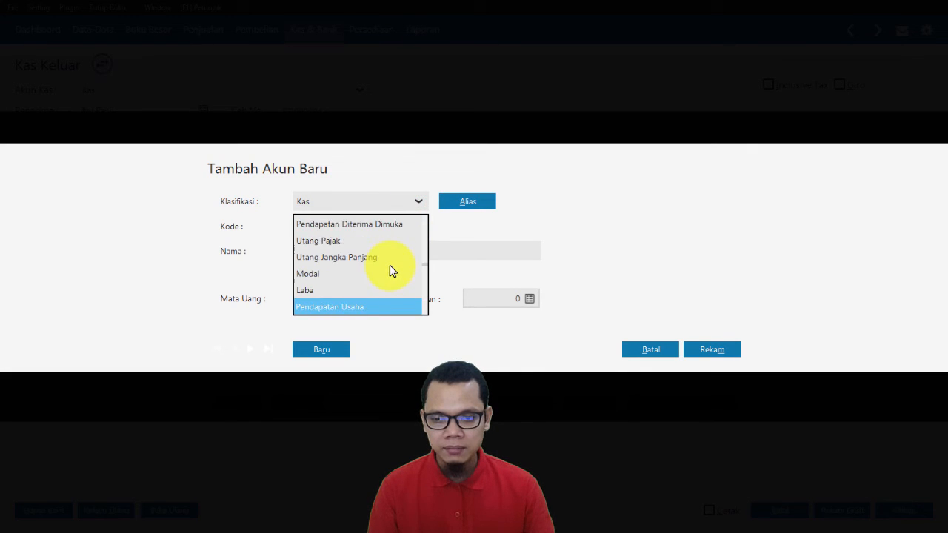
pyautogui.scroll(2, 334, 248)
pyautogui.click(328, 223)
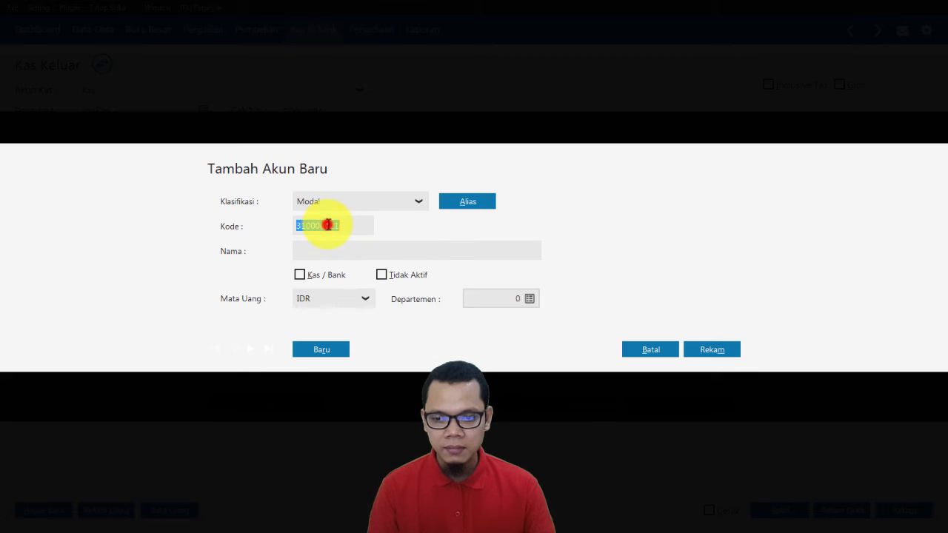
pyautogui.click(367, 251)
pyautogui.write('Prive')
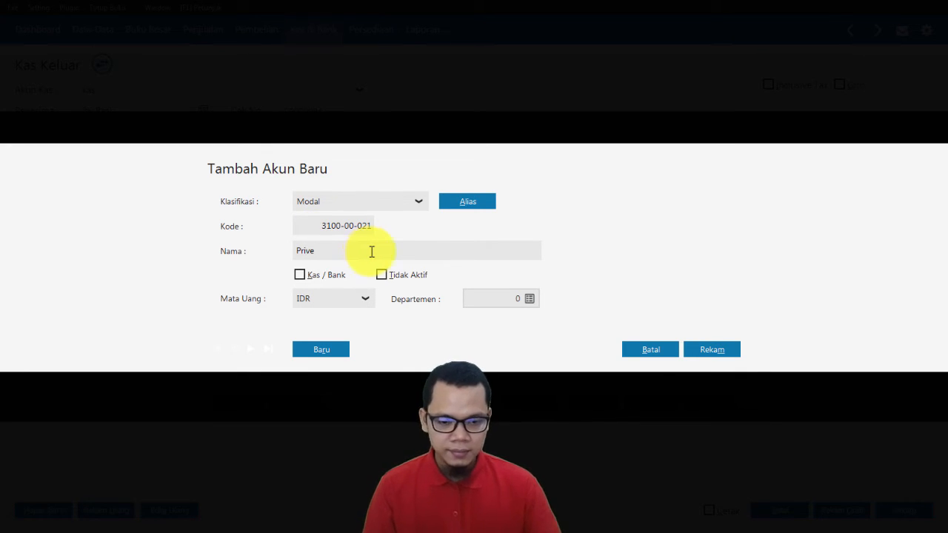
pyautogui.click(715, 353)
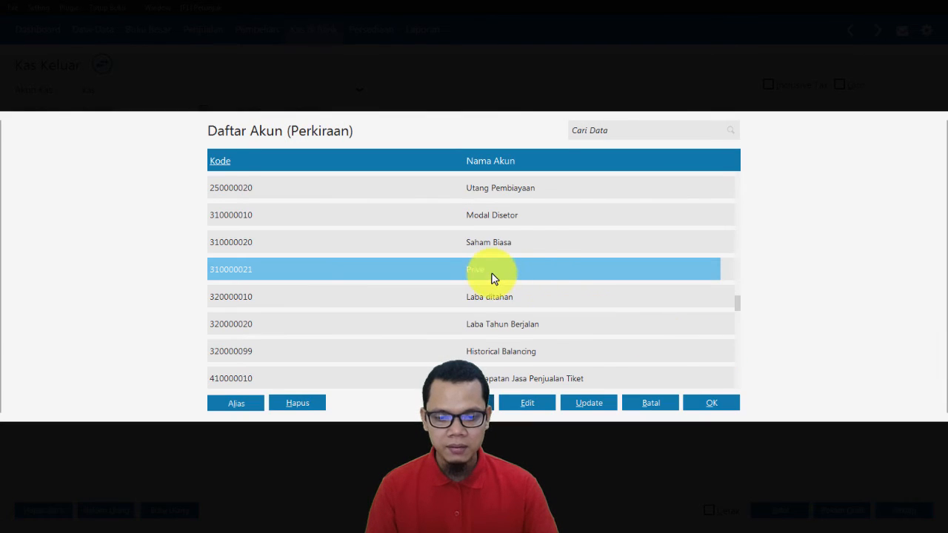
# Allocate 250000 to the Prive account, checking the amount on the slide, and record the cash disbursement, closing the form.
pyautogui.click(487, 272)
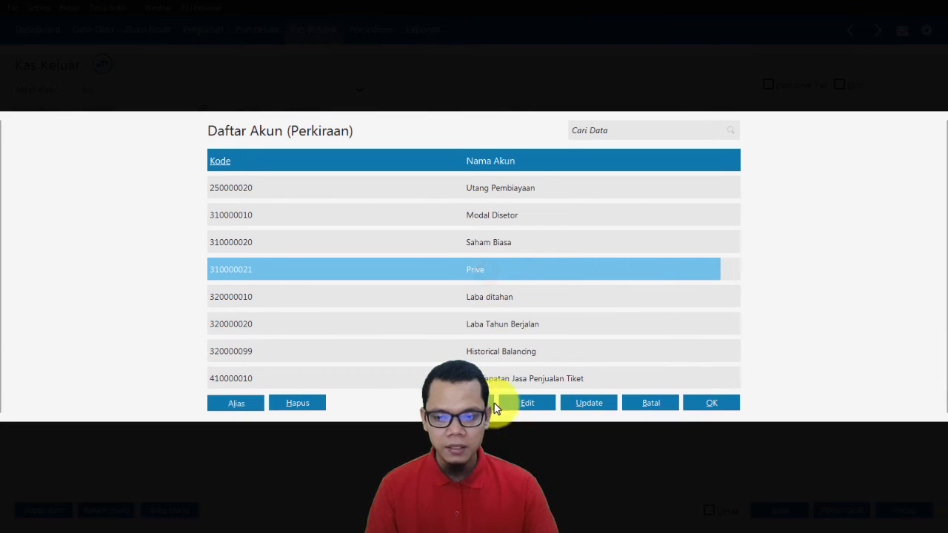
pyautogui.click(712, 402)
pyautogui.click(815, 264)
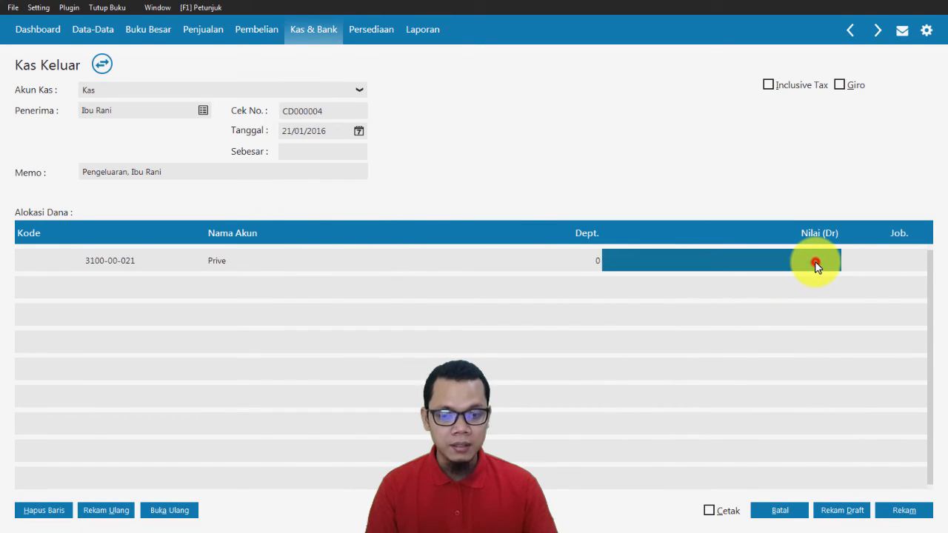
pyautogui.hotkey('alt', 'Tab')
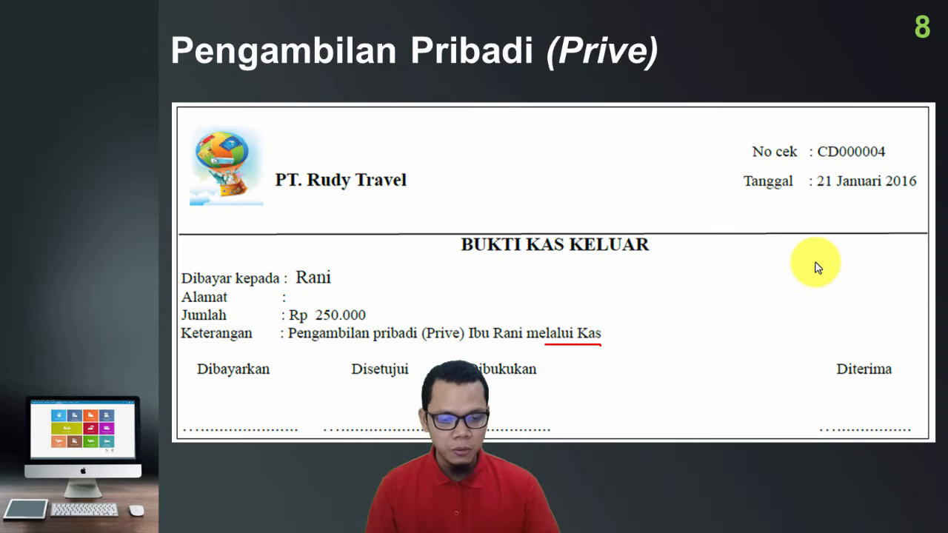
pyautogui.hotkey('alt', 'Tab')
pyautogui.write('250')
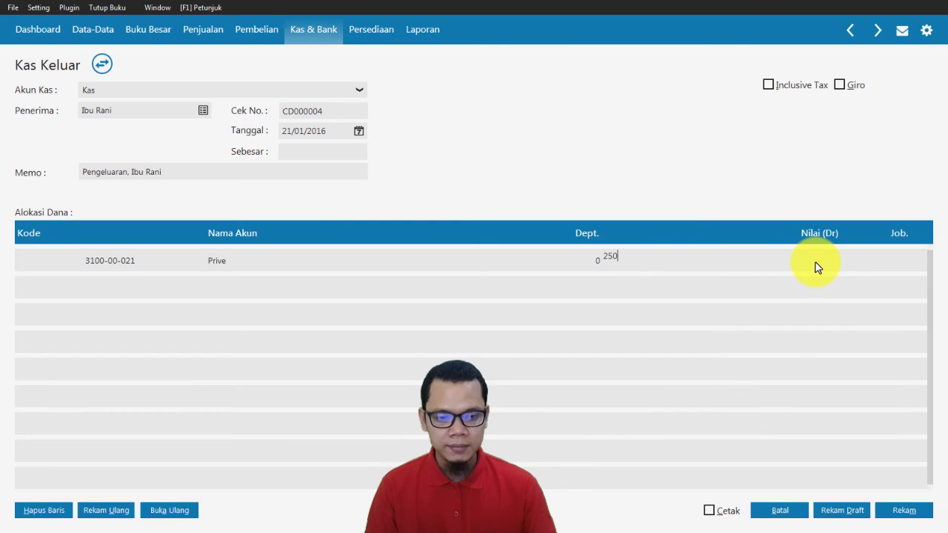
pyautogui.press('Tab')
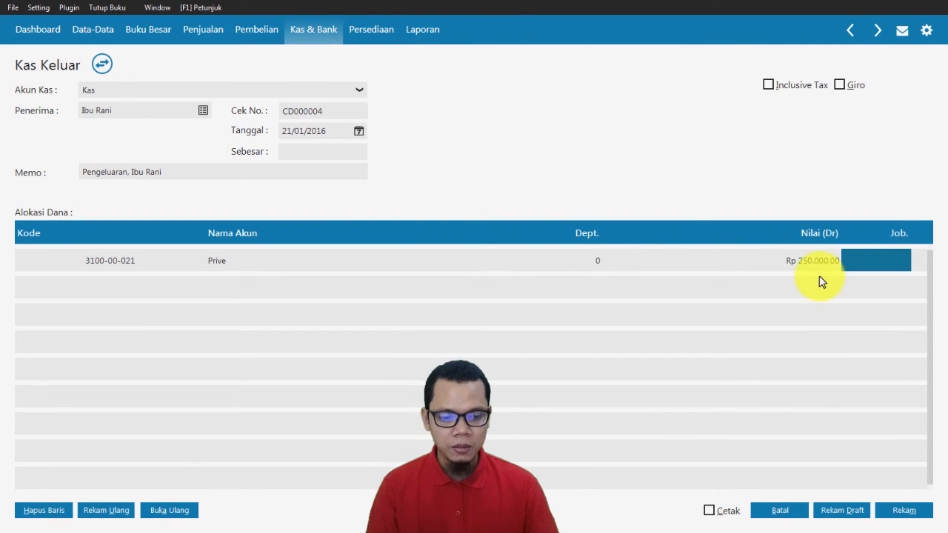
pyautogui.click(894, 512)
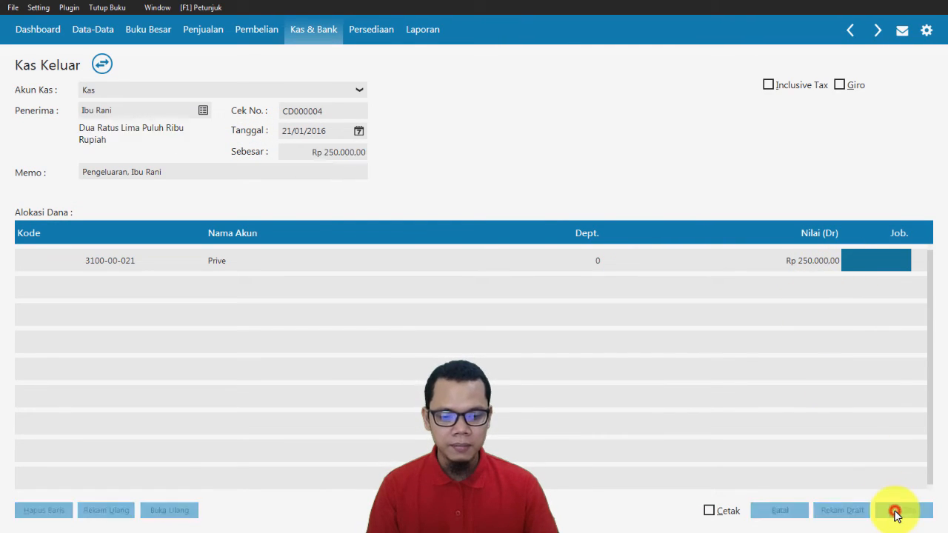
pyautogui.click(796, 516)
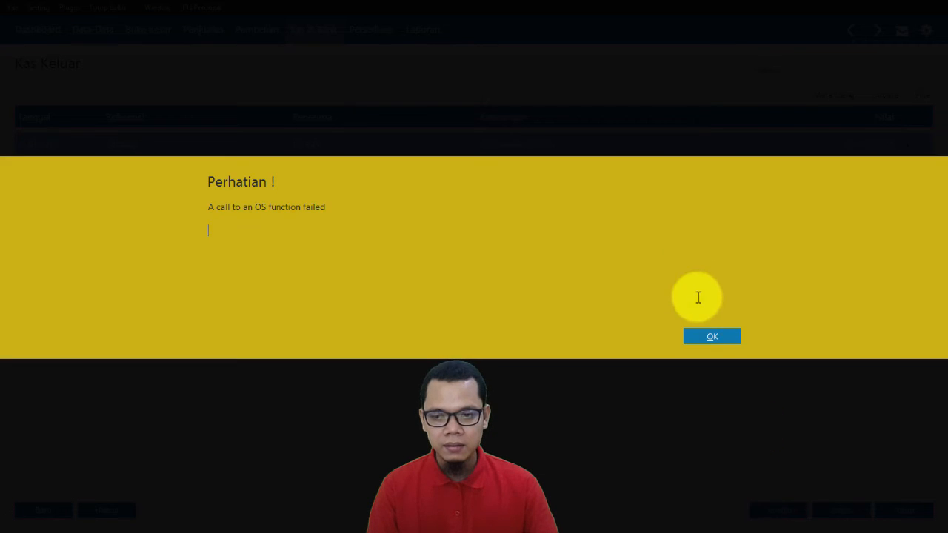
pyautogui.click(726, 334)
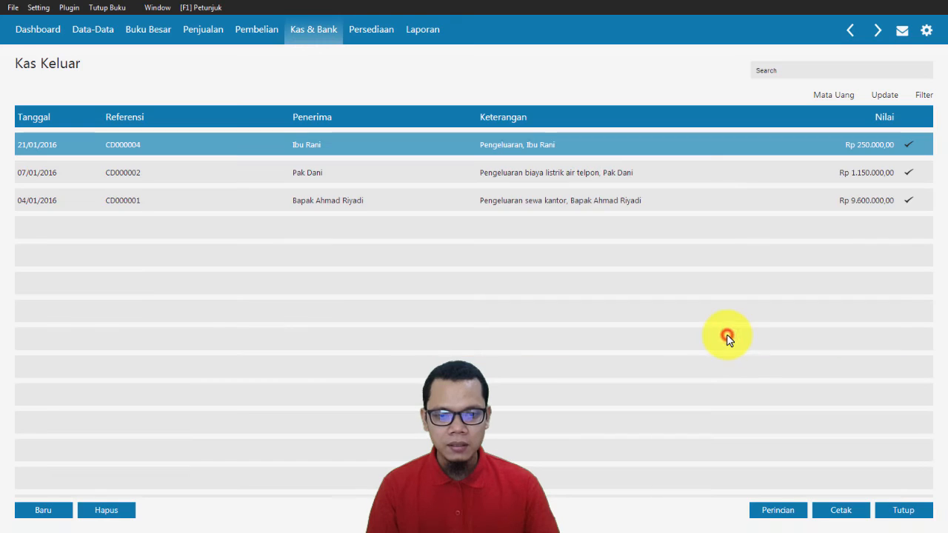
# Display the journal voucher of the cash disbursement dated 21/01/2016.
pyautogui.rightClick(563, 142)
pyautogui.click(604, 242)
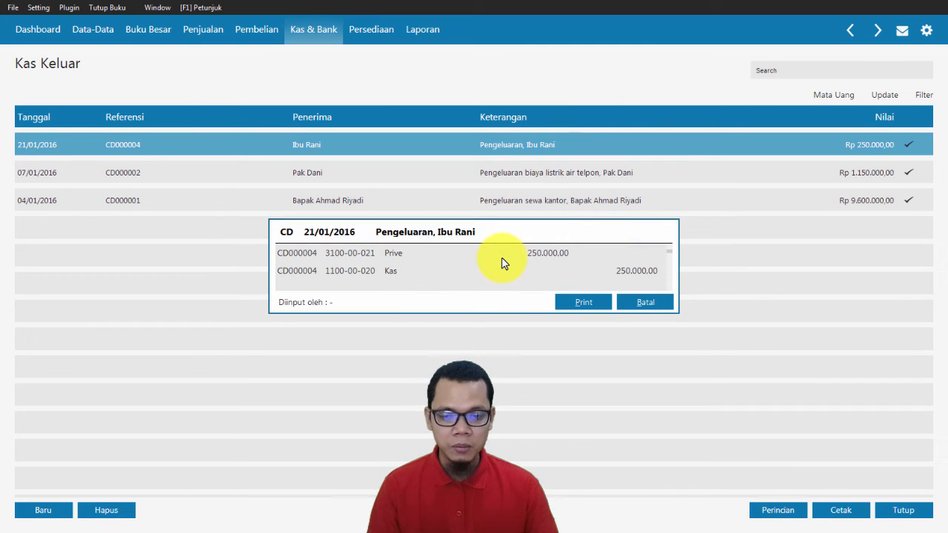
# Close the journal voucher and the cash disbursement list, and read the 25 Januari 2016 giro clearing transaction on the next slide.
pyautogui.click(645, 305)
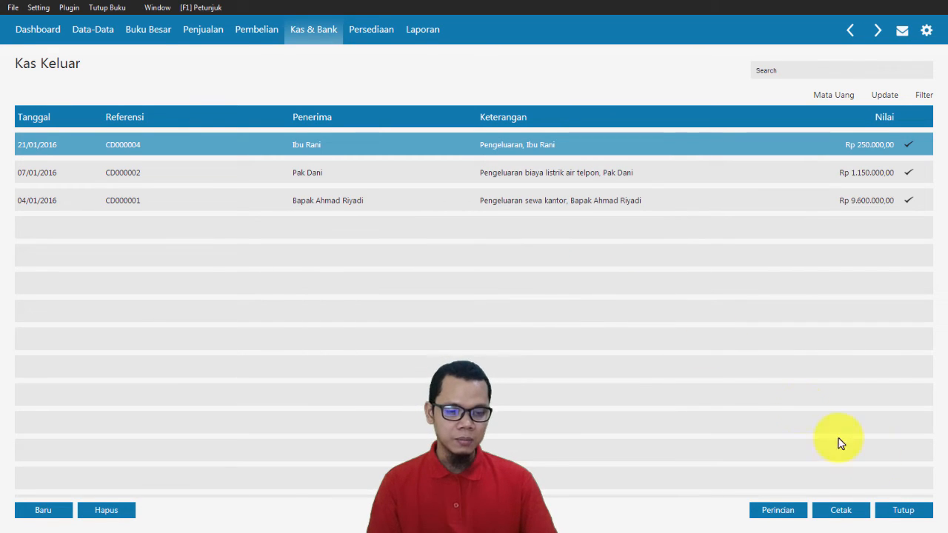
pyautogui.click(905, 510)
pyautogui.hotkey('alt', 'Tab')
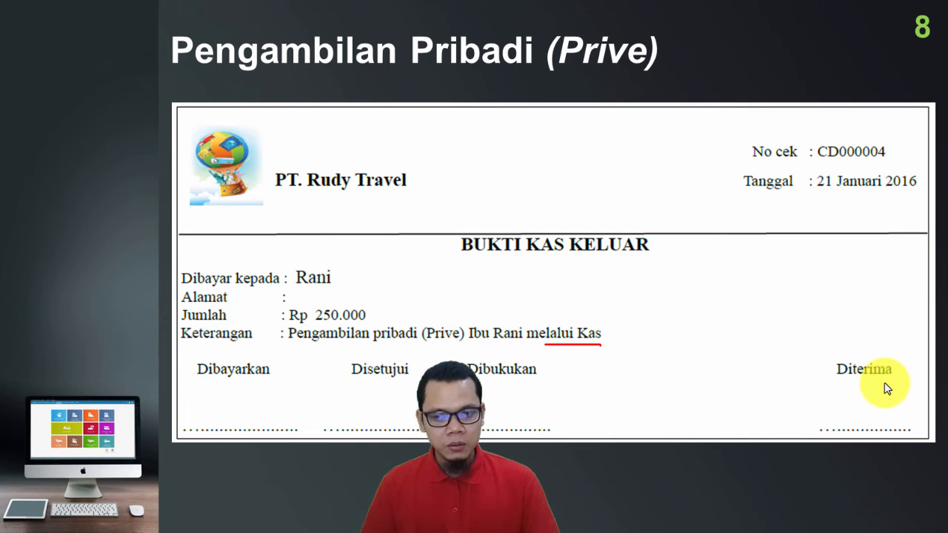
pyautogui.press('Right')
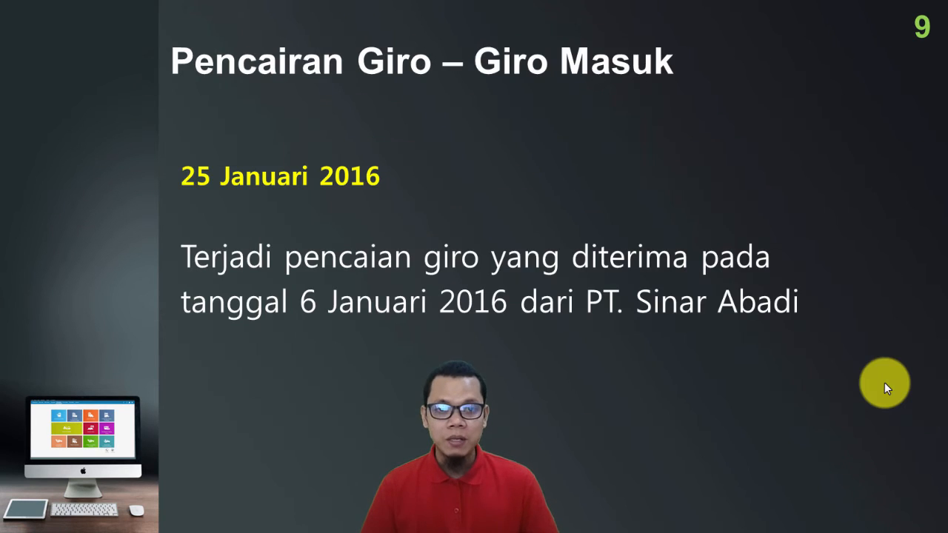
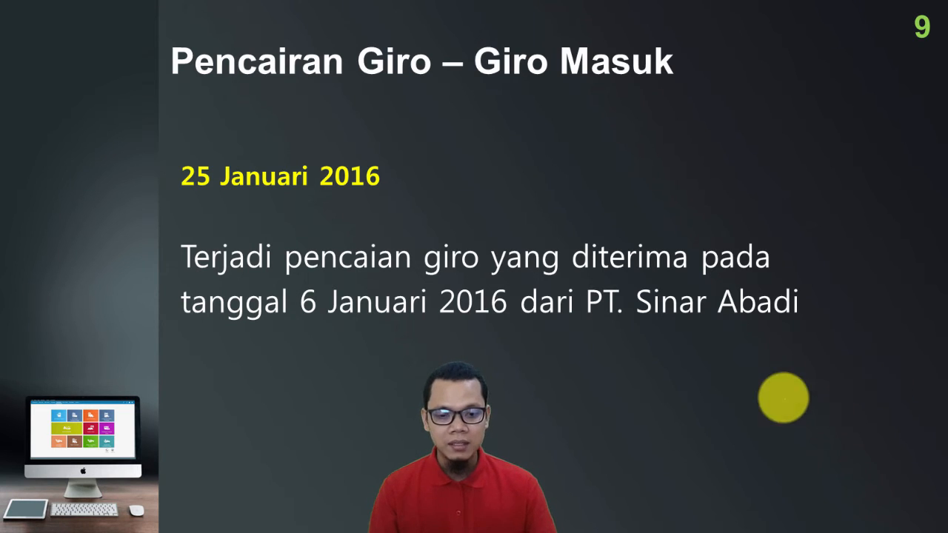
pyautogui.moveTo(637, 324); pyautogui.dragTo(771, 326)
pyautogui.hotkey('alt', 'Tab')
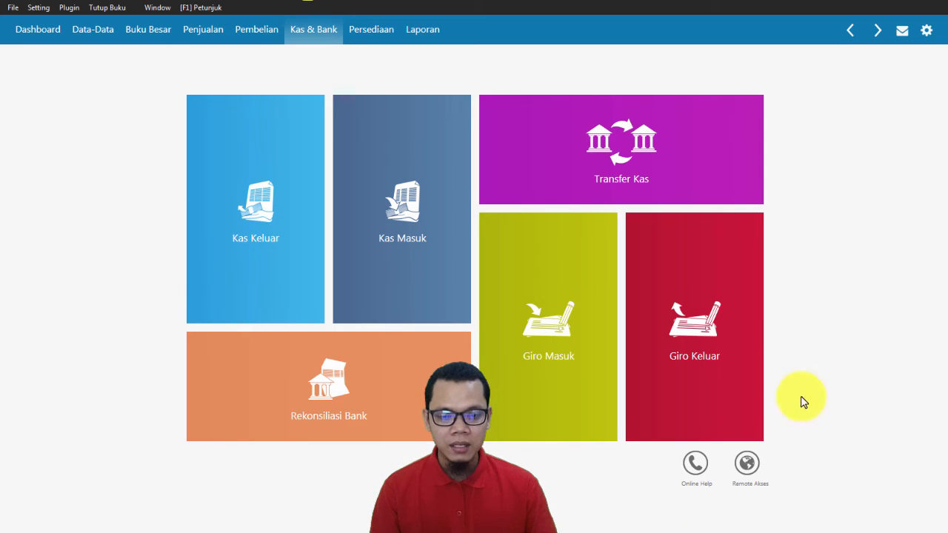
# Start clearing the incoming giro from PT Sinar Abadi dated 06/01/2016, acknowledging the giro transaction guidance.
pyautogui.click(526, 374)
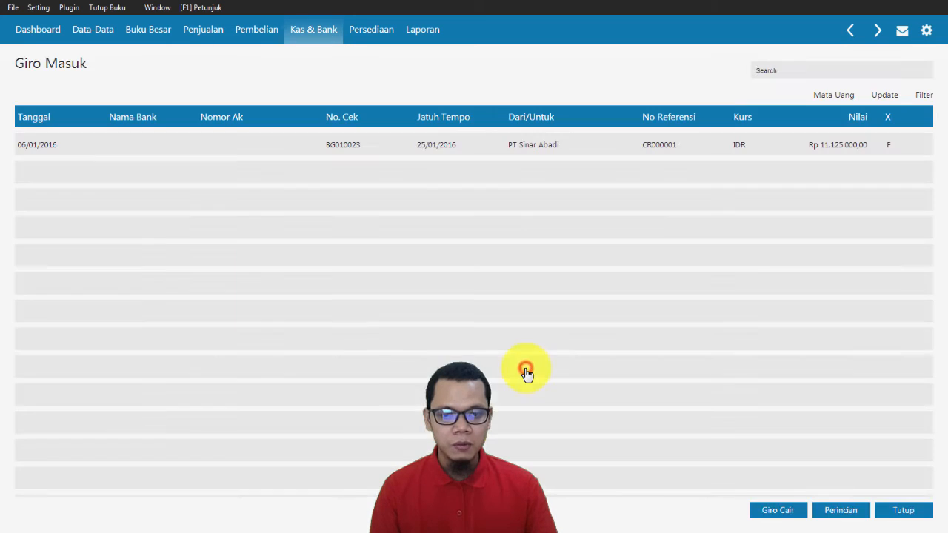
pyautogui.click(545, 145)
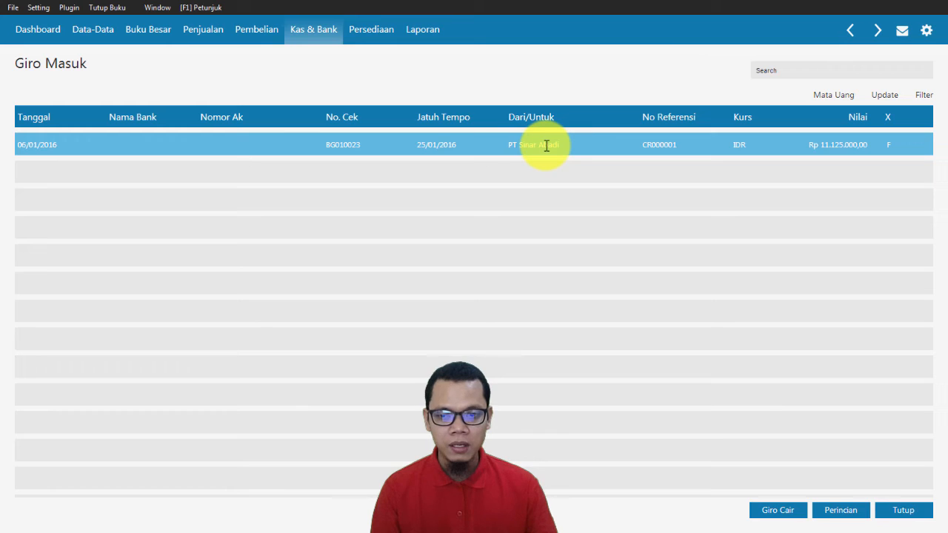
pyautogui.click(548, 152)
pyautogui.rightClick(549, 151)
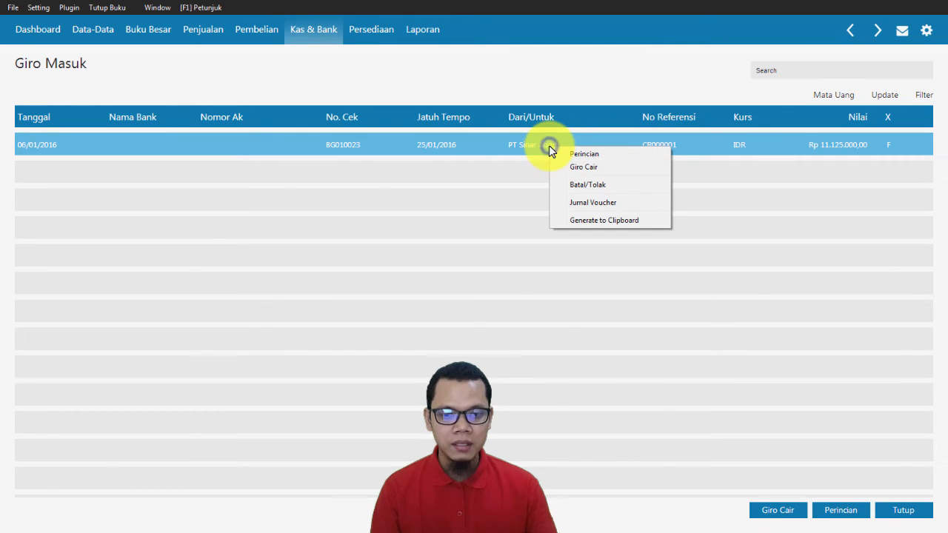
pyautogui.click(596, 168)
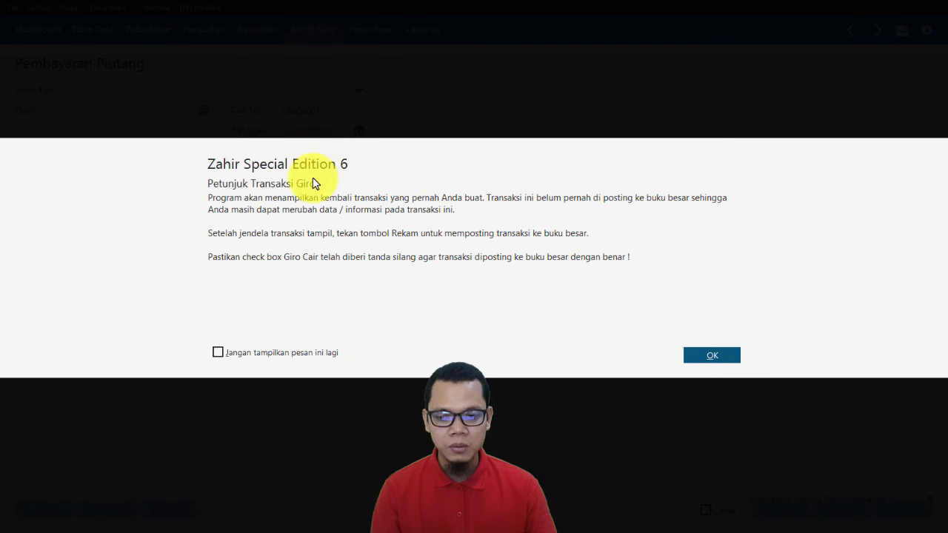
pyautogui.click(698, 355)
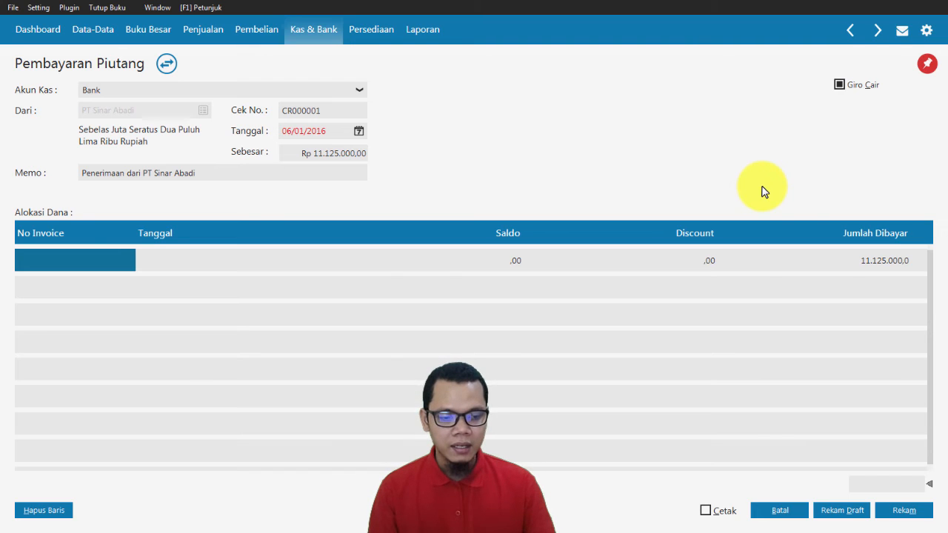
# Record the giro's receivable payment, accepting the change of transaction date to the giro's due date, and close the payment form and giro list.
pyautogui.click(905, 512)
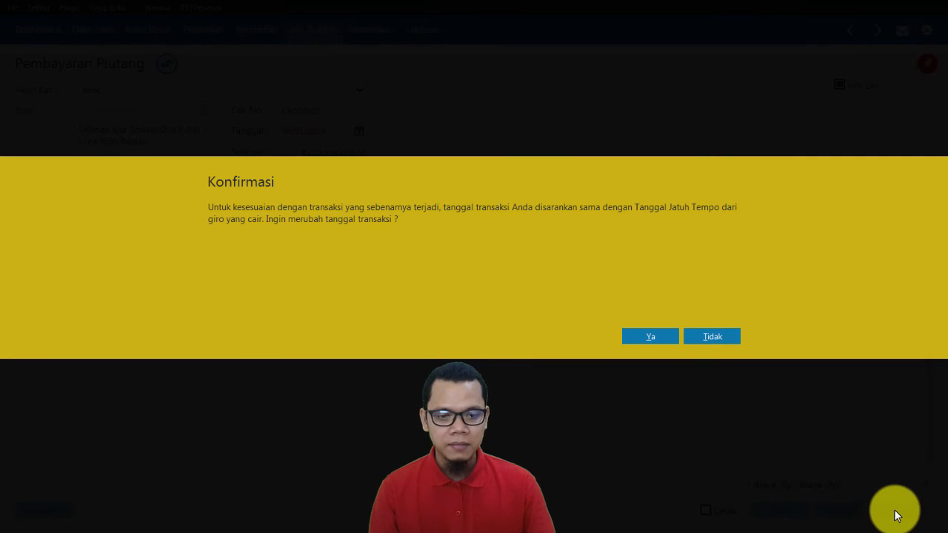
pyautogui.click(664, 337)
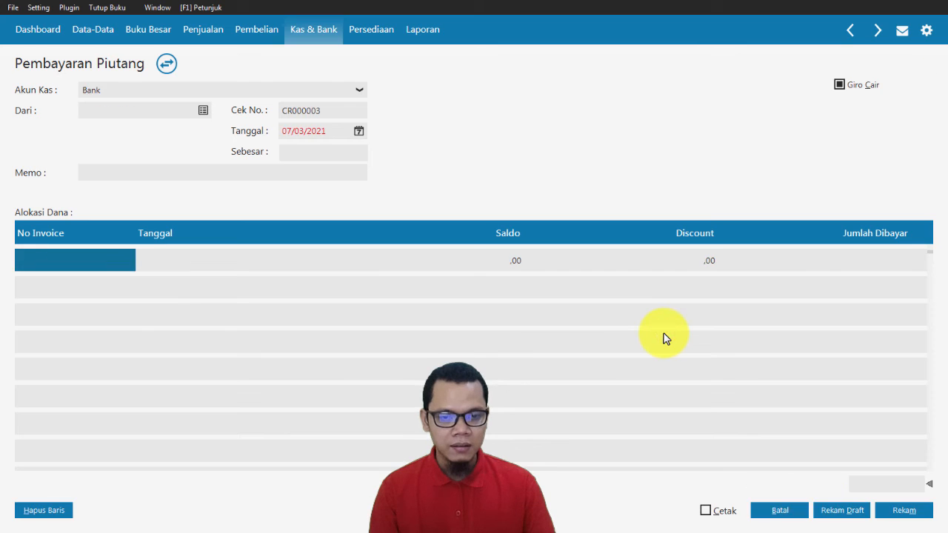
pyautogui.click(779, 511)
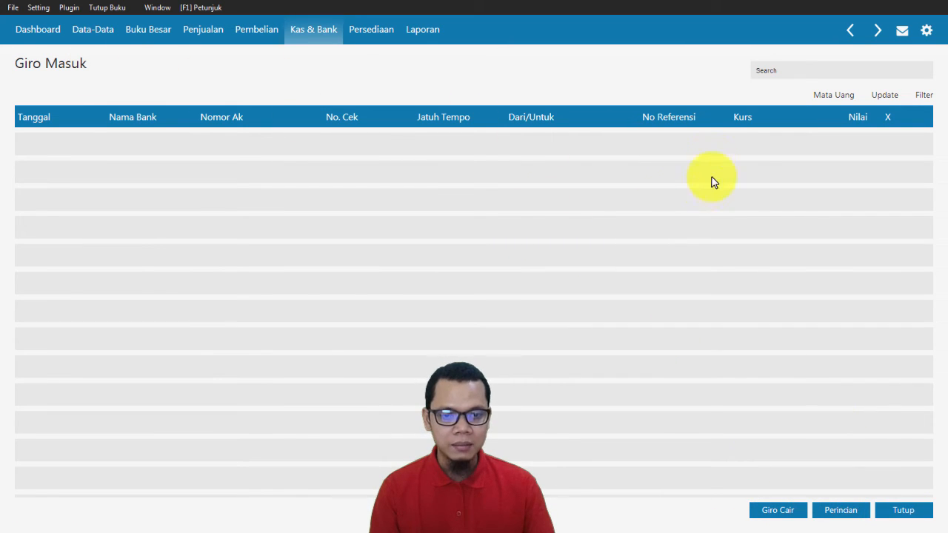
pyautogui.click(896, 511)
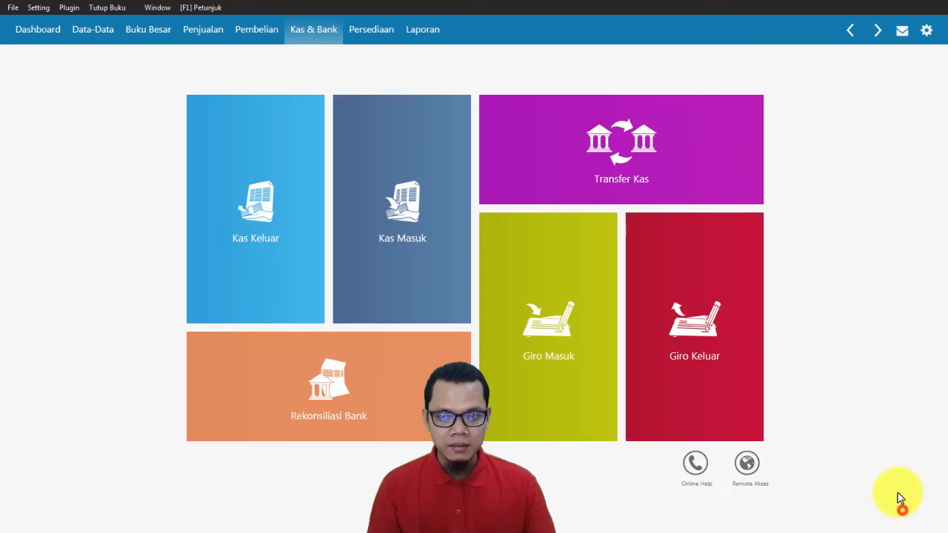
# Display the journal voucher of PT Sinar Abadi's receivable payment, and close the voucher and the payment list.
pyautogui.click(214, 38)
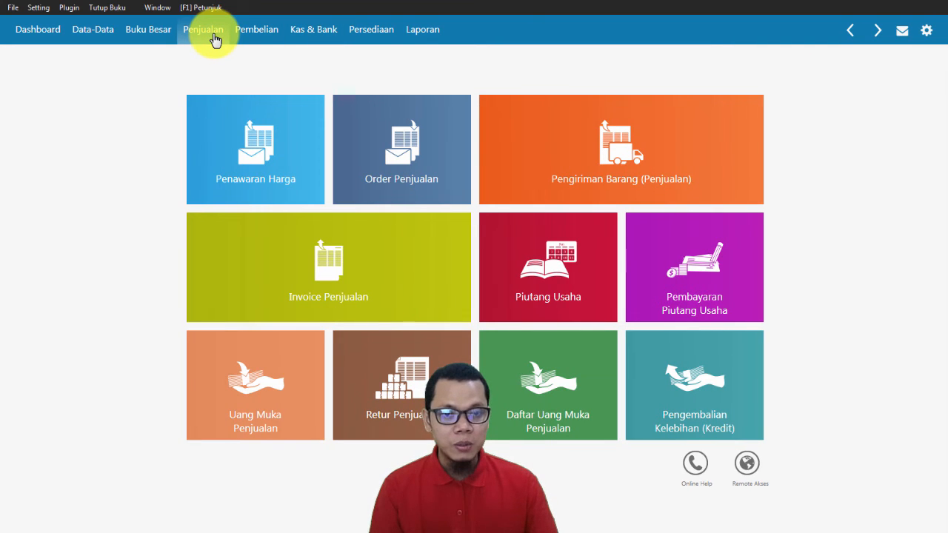
pyautogui.click(692, 277)
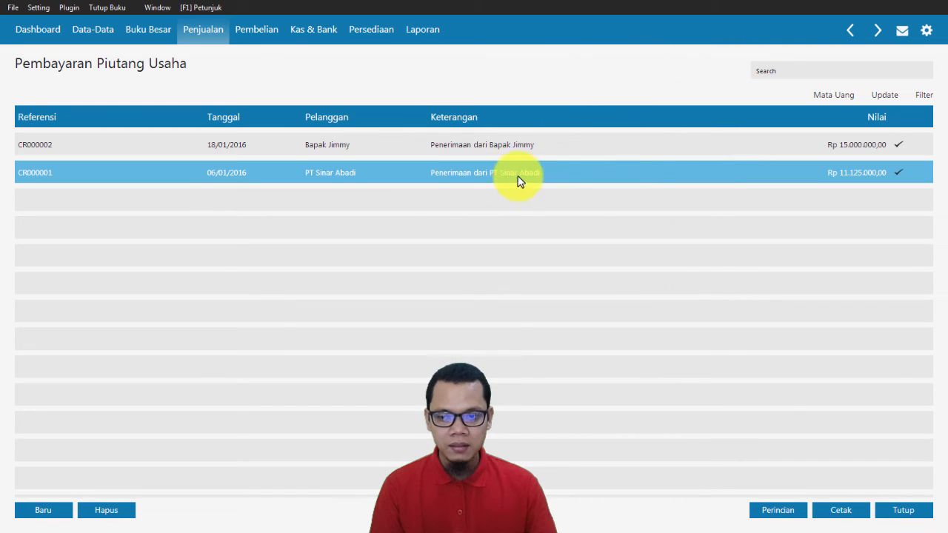
pyautogui.rightClick(356, 173)
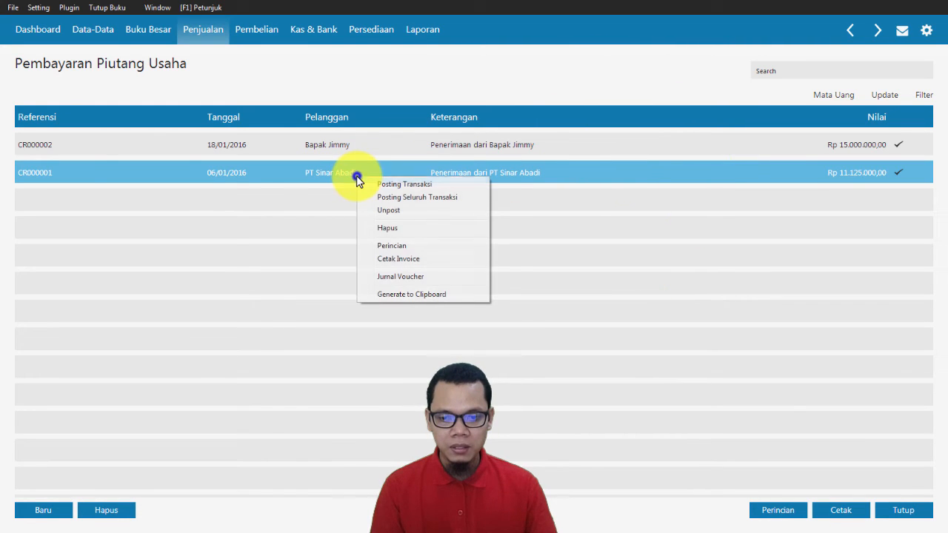
pyautogui.click(395, 277)
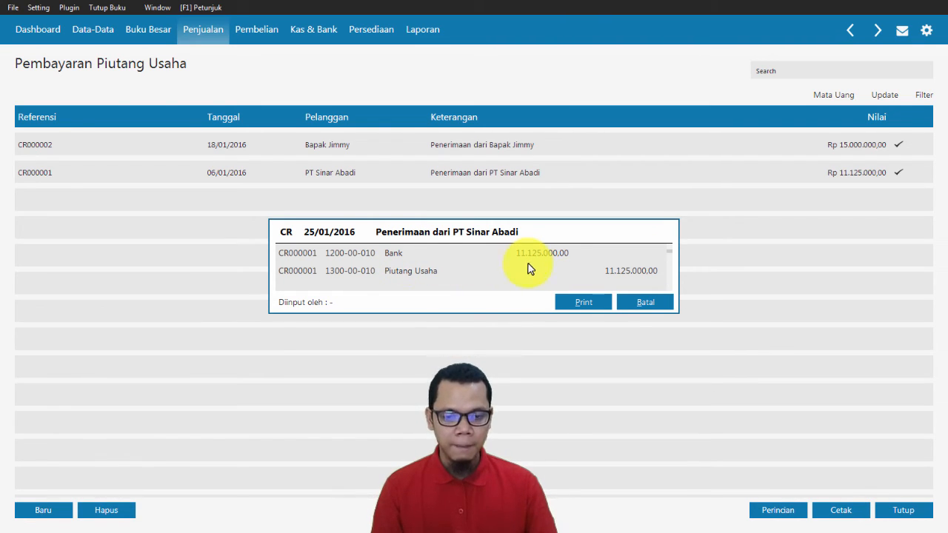
pyautogui.click(643, 302)
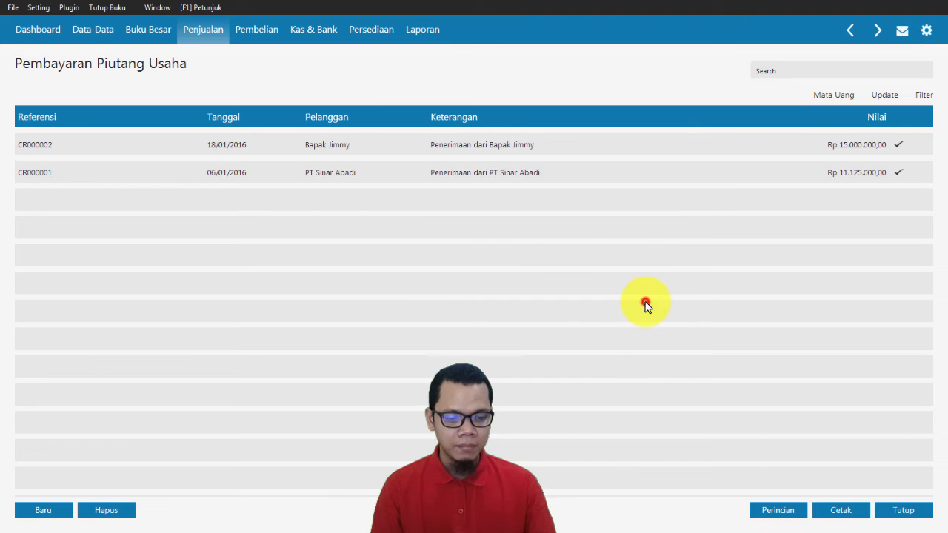
pyautogui.click(903, 511)
# Read the receivable write-off voucher for invoice INV-002 on the next slide and return to the accounting program.
pyautogui.hotkey('alt', 'Tab')
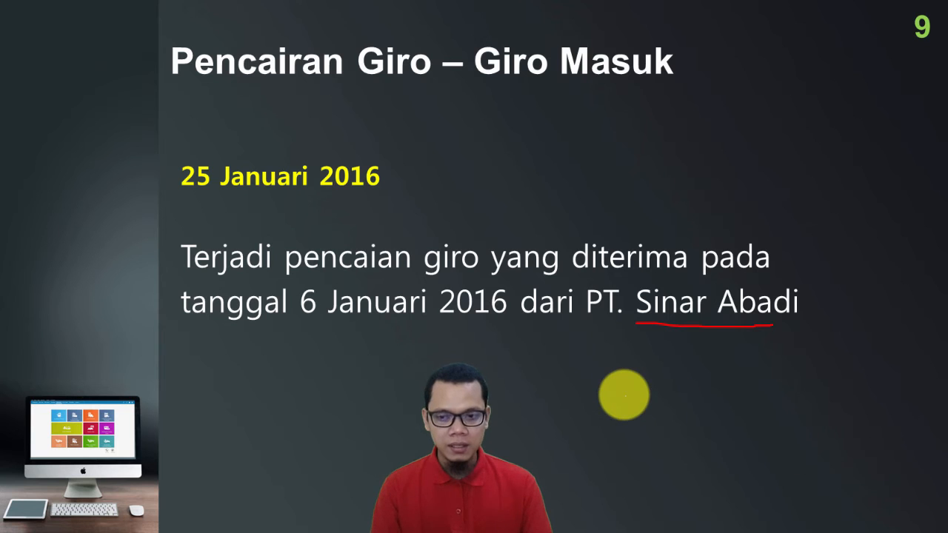
pyautogui.click(624, 394)
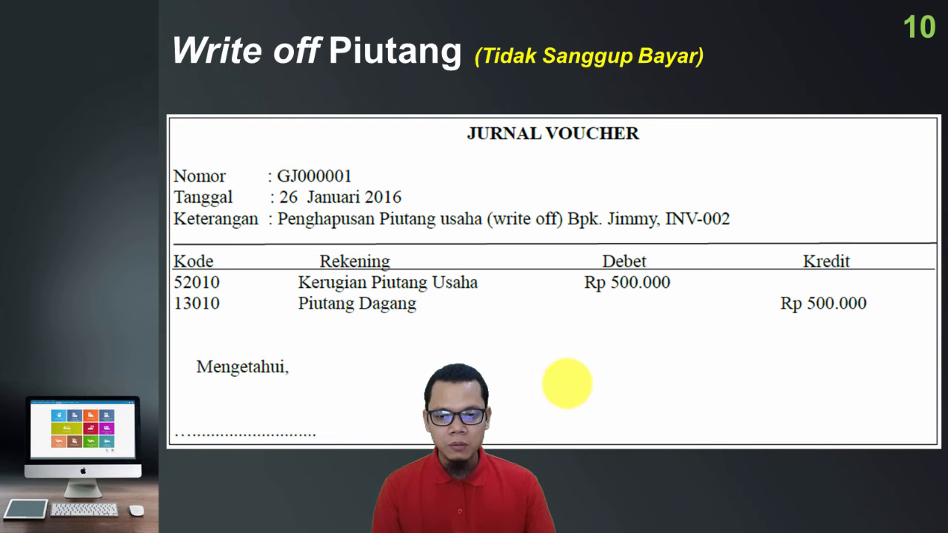
pyautogui.hotkey('alt', 'Tab')
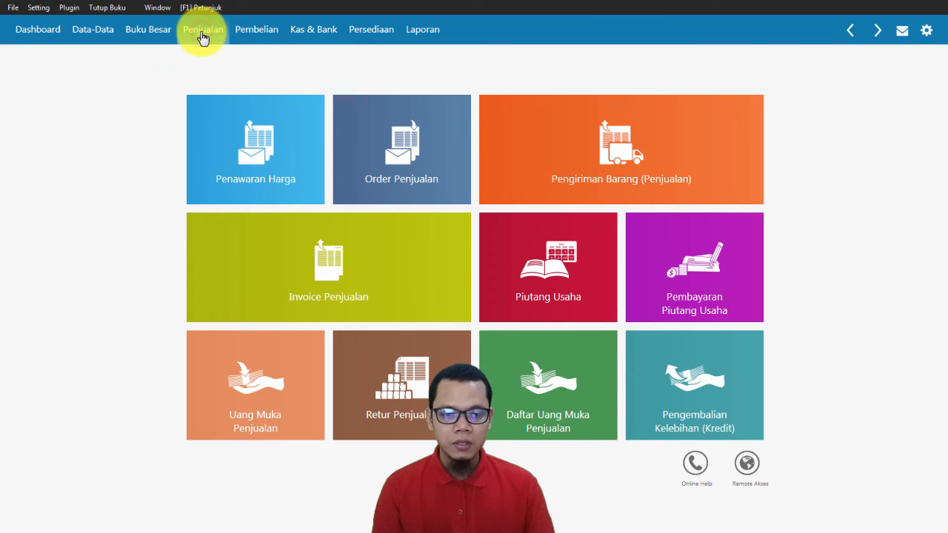
# Examine the first customer's outstanding balance in the receivables list and in its invoice details, closing the details.
pyautogui.click(538, 272)
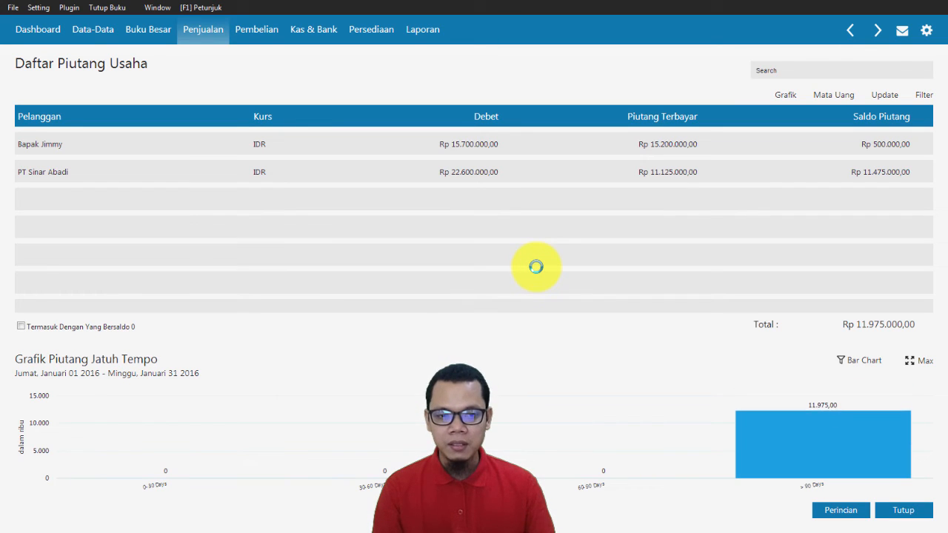
pyautogui.click(505, 152)
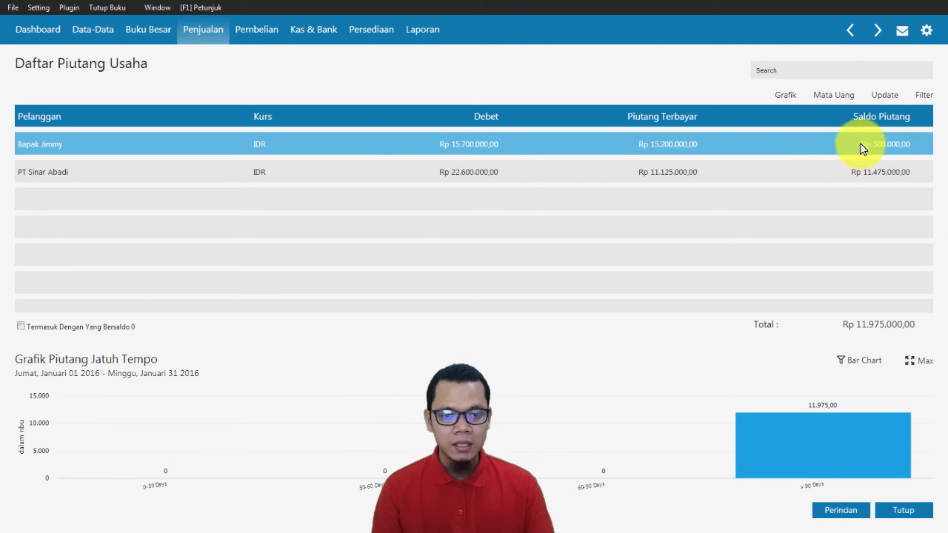
pyautogui.rightClick(655, 144)
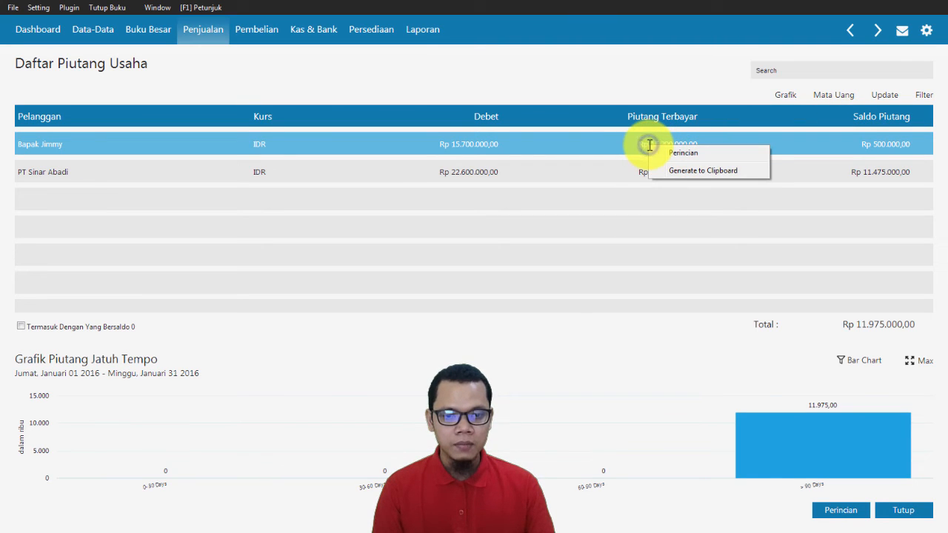
pyautogui.click(621, 143)
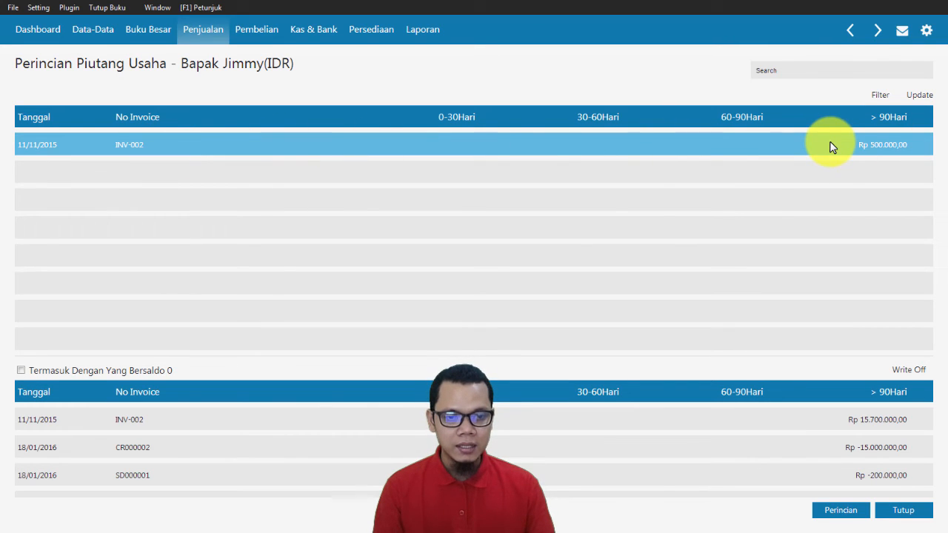
pyautogui.click(900, 510)
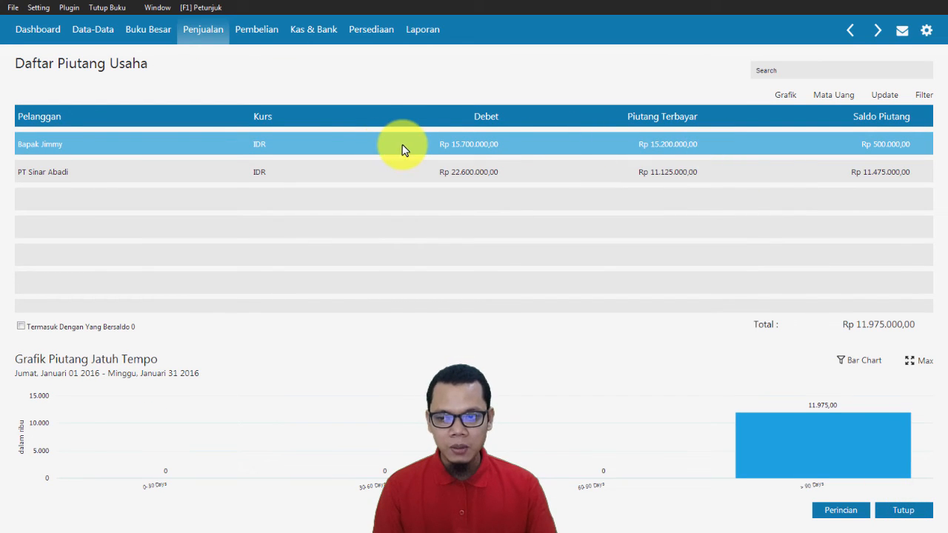
# Reopen the first customer's receivable details and start a write-off journal for invoice INV-002.
pyautogui.doubleClick(48, 140)
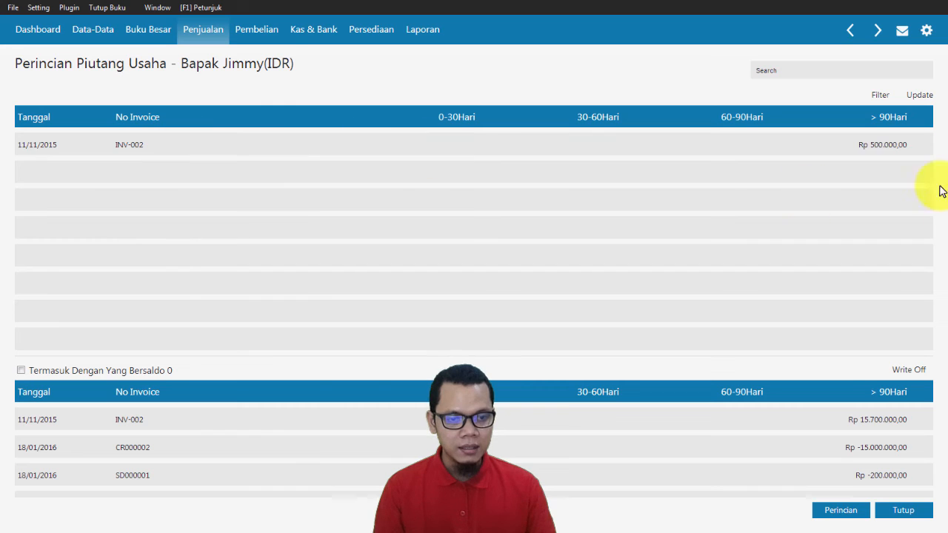
pyautogui.rightClick(820, 148)
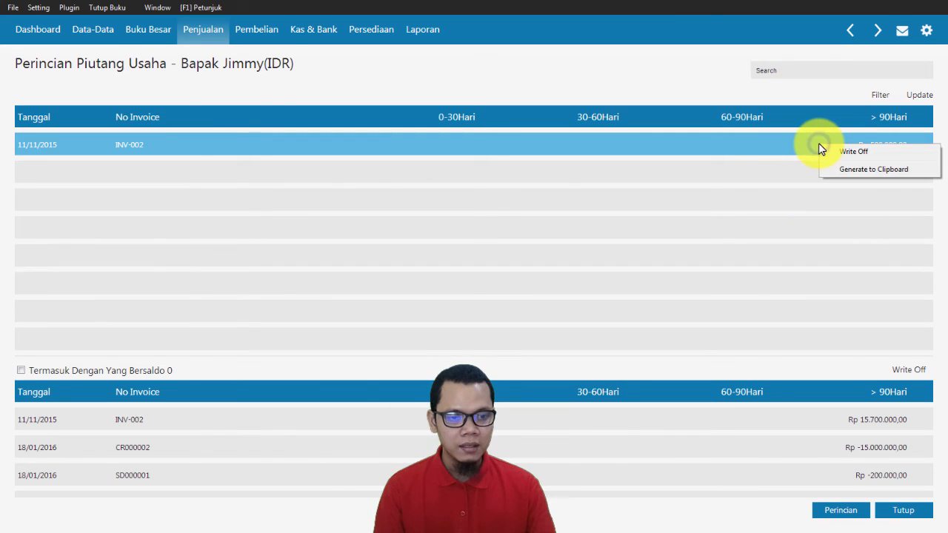
pyautogui.click(857, 153)
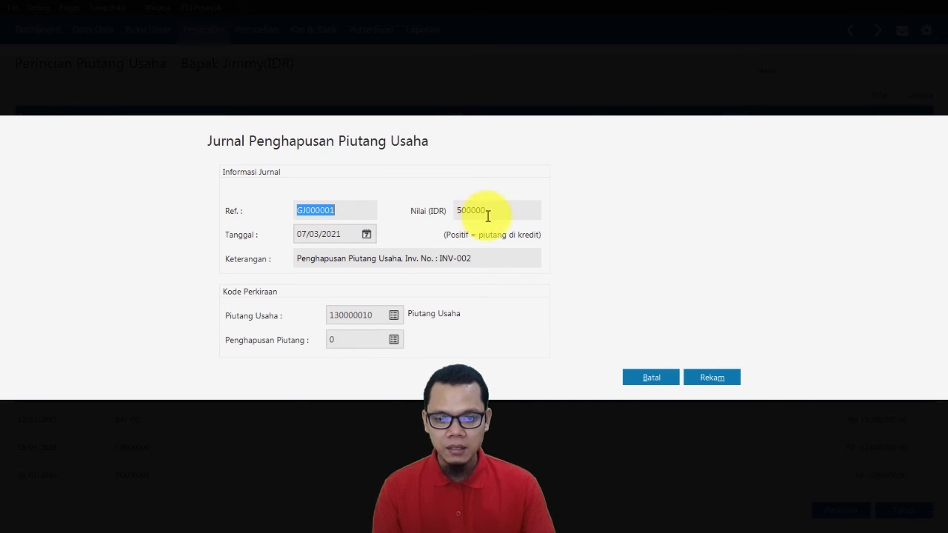
# Check the write-off voucher slide and set the write-off journal's date to 26/01/2016.
pyautogui.moveTo(459, 211); pyautogui.dragTo(486, 211)
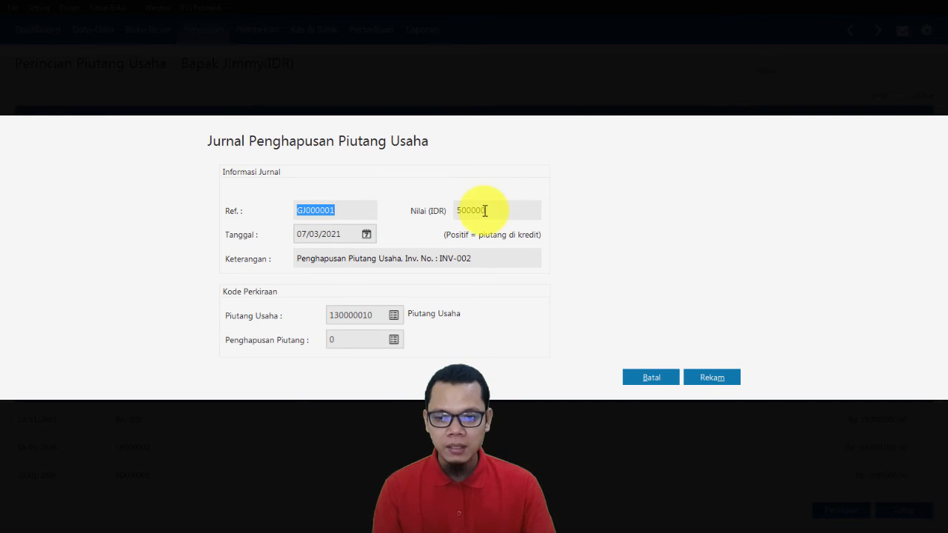
pyautogui.hotkey('alt', 'Tab')
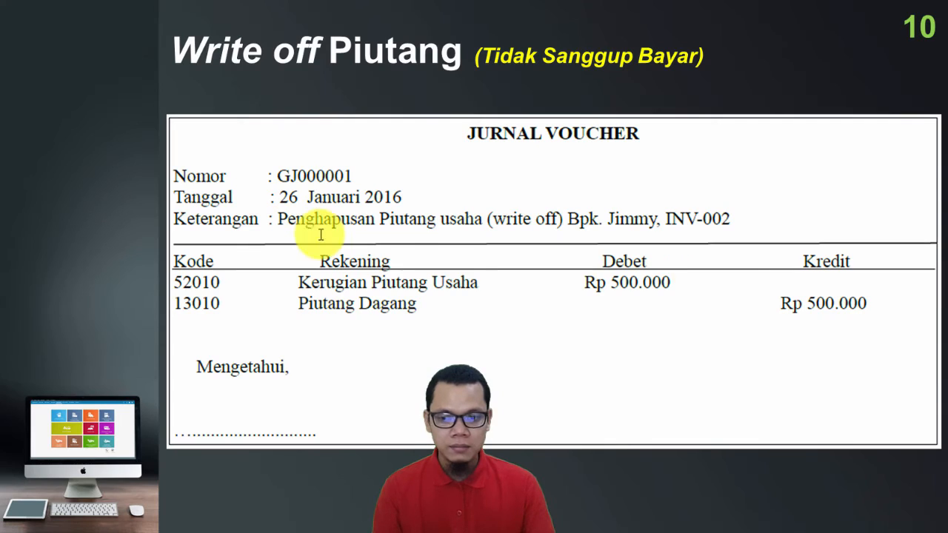
pyautogui.hotkey('alt', 'Tab')
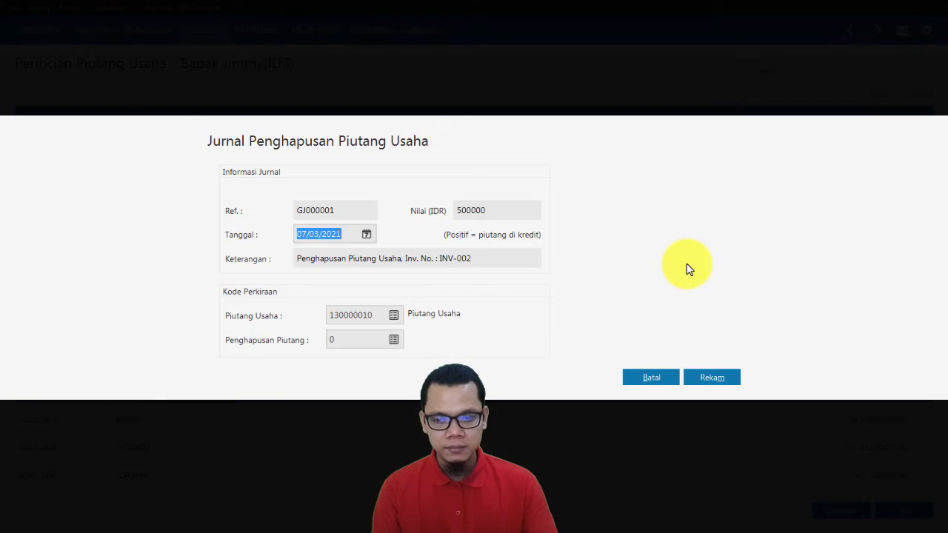
pyautogui.write('26/01/20')
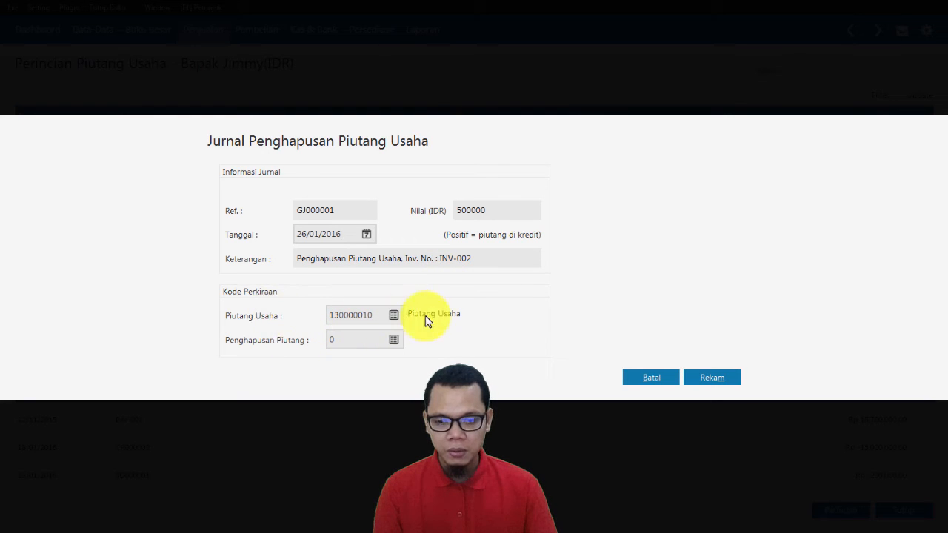
# Choose 610000030 Beban Piutang Tak Tertagih as the receivable write-off account and record the journal.
pyautogui.click(394, 339)
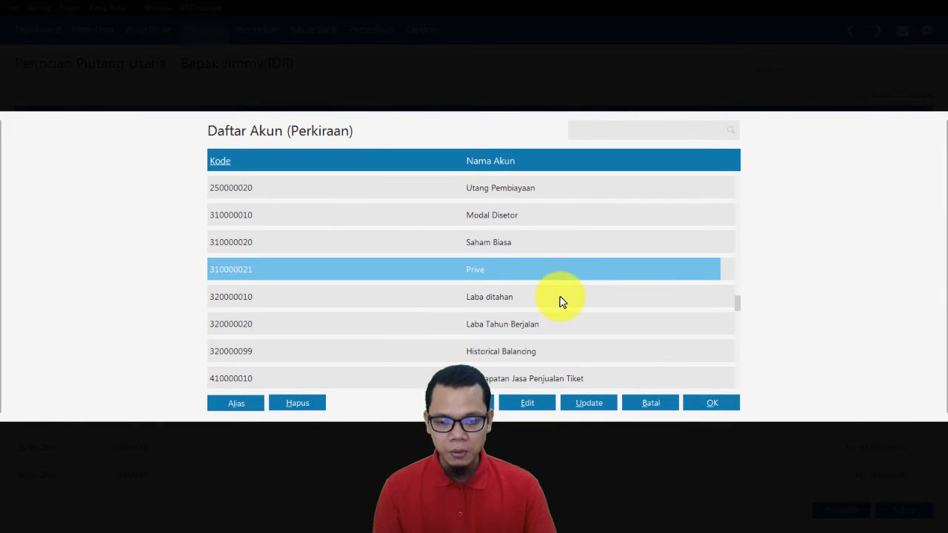
pyautogui.press('Down')
pyautogui.press('Down')
pyautogui.press('Down')
pyautogui.press('Down')
pyautogui.press('Down')
pyautogui.press('Down')
pyautogui.press('Down')
pyautogui.press('Down')
pyautogui.press('Down')
pyautogui.press('Down')
pyautogui.press('Down')
pyautogui.press('Down')
pyautogui.press('Down')
pyautogui.press('Down')
pyautogui.press('Down')
pyautogui.press('Down')
pyautogui.press('Down')
pyautogui.press('Down')
pyautogui.press('Down')
pyautogui.press('Down')
pyautogui.press('Down')
pyautogui.press('Down')
pyautogui.press('Down')
pyautogui.press('Down')
pyautogui.press('Down')
pyautogui.press('Down')
pyautogui.press('Down')
pyautogui.press('Down')
pyautogui.press('Down')
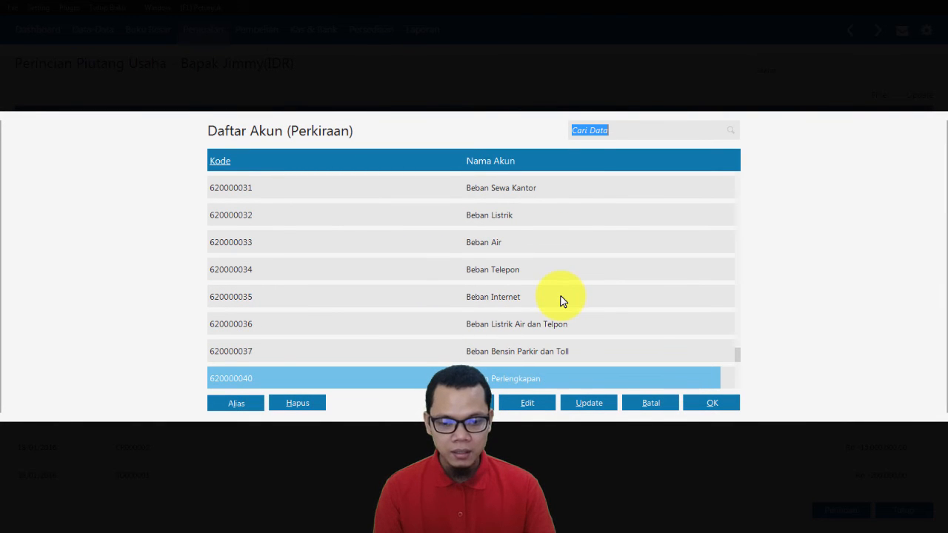
pyautogui.press('Down')
pyautogui.press('Down')
pyautogui.press('Down')
pyautogui.press('Down')
pyautogui.press('Down')
pyautogui.press('Down')
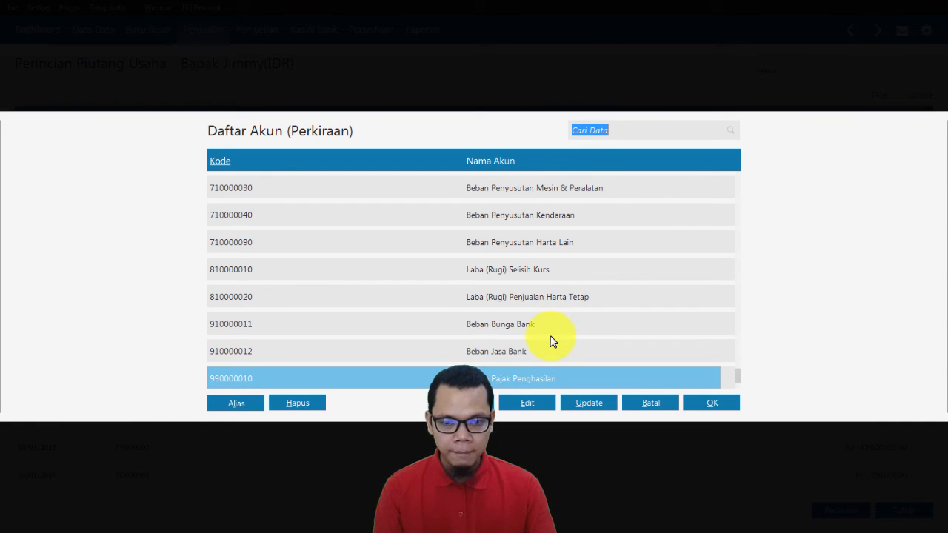
pyautogui.press('Up')
pyautogui.press('Up')
pyautogui.press('Up')
pyautogui.press('Up')
pyautogui.press('Up')
pyautogui.press('Down')
pyautogui.press('Down')
pyautogui.press('Down')
pyautogui.press('Down')
pyautogui.press('Down')
pyautogui.press('Up')
pyautogui.press('Up')
pyautogui.press('Up')
pyautogui.press('Up')
pyautogui.press('Up')
pyautogui.press('Up')
pyautogui.press('Up')
pyautogui.press('Up')
pyautogui.press('Up')
pyautogui.press('Up')
pyautogui.press('Up')
pyautogui.press('Up')
pyautogui.press('Up')
pyautogui.press('Up')
pyautogui.press('Up')
pyautogui.press('Up')
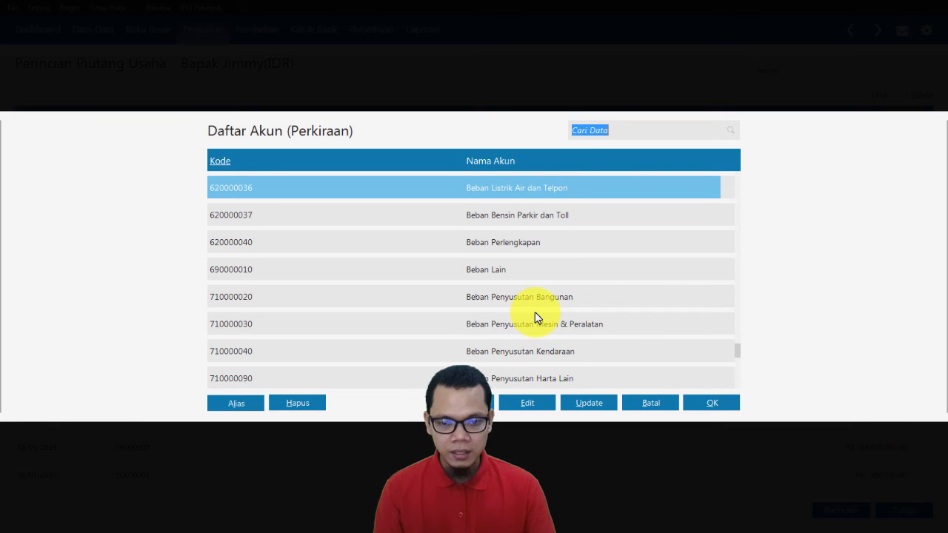
pyautogui.press('Down')
pyautogui.press('Down')
pyautogui.press('Down')
pyautogui.press('Down')
pyautogui.press('Down')
pyautogui.press('Down')
pyautogui.press('Down')
pyautogui.press('Down')
pyautogui.press('Down')
pyautogui.press('Down')
pyautogui.press('Down')
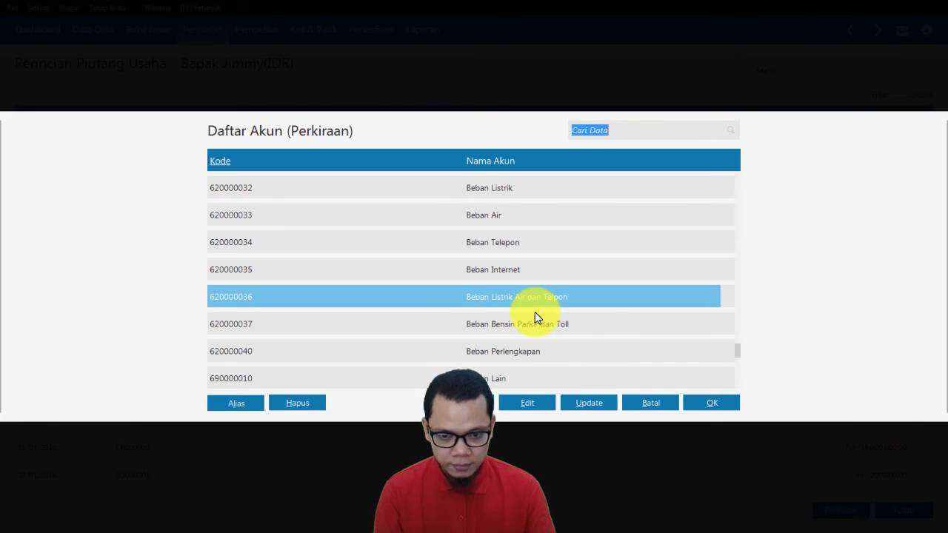
pyautogui.press('Down')
pyautogui.press('Down')
pyautogui.press('Down')
pyautogui.press('Down')
pyautogui.press('Down')
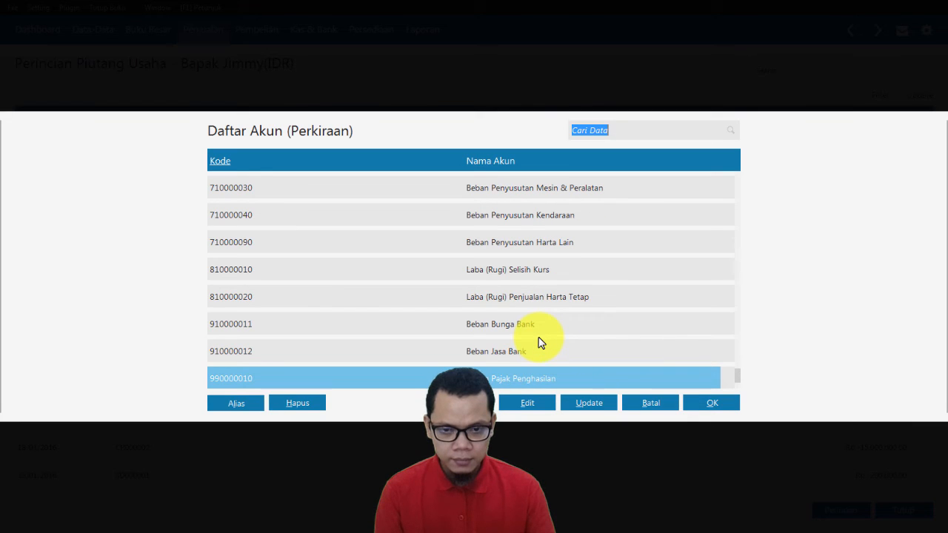
pyautogui.press('Up')
pyautogui.press('Up')
pyautogui.press('Up')
pyautogui.press('Up')
pyautogui.press('Up')
pyautogui.press('Up')
pyautogui.press('Up')
pyautogui.press('Up')
pyautogui.press('Up')
pyautogui.press('Up')
pyautogui.press('Up')
pyautogui.press('Up')
pyautogui.press('Up')
pyautogui.press('Up')
pyautogui.press('Up')
pyautogui.press('Up')
pyautogui.press('Up')
pyautogui.press('Up')
pyautogui.press('Up')
pyautogui.press('Up')
pyautogui.press('Up')
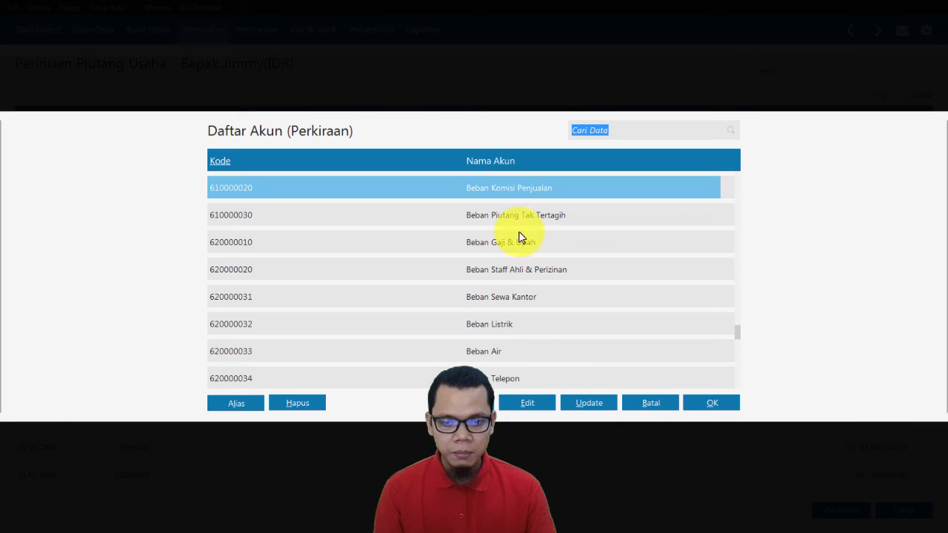
pyautogui.click(471, 214)
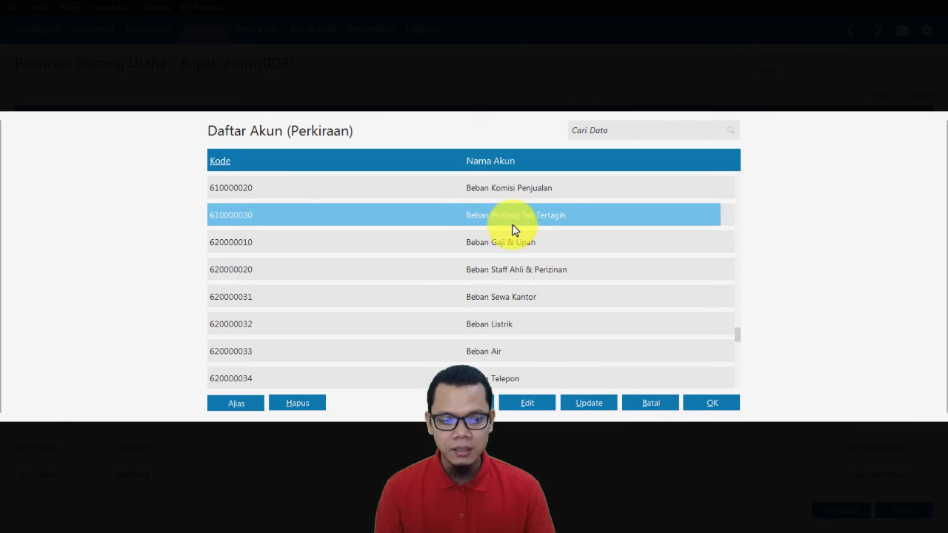
pyautogui.click(722, 405)
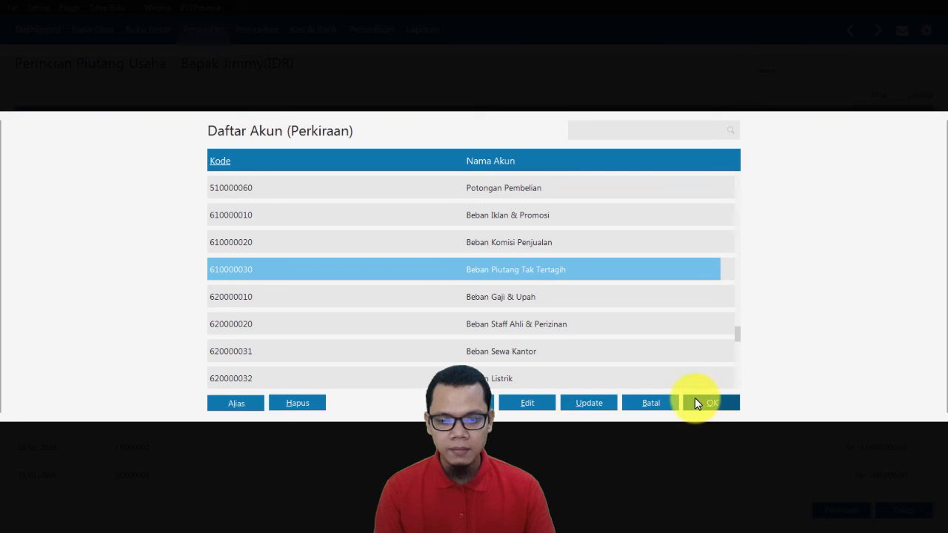
pyautogui.click(706, 402)
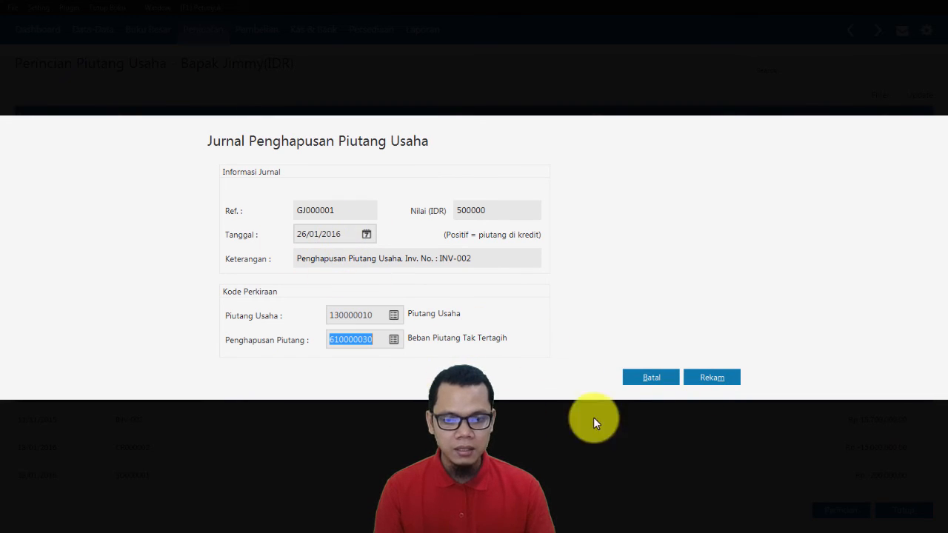
pyautogui.click(699, 379)
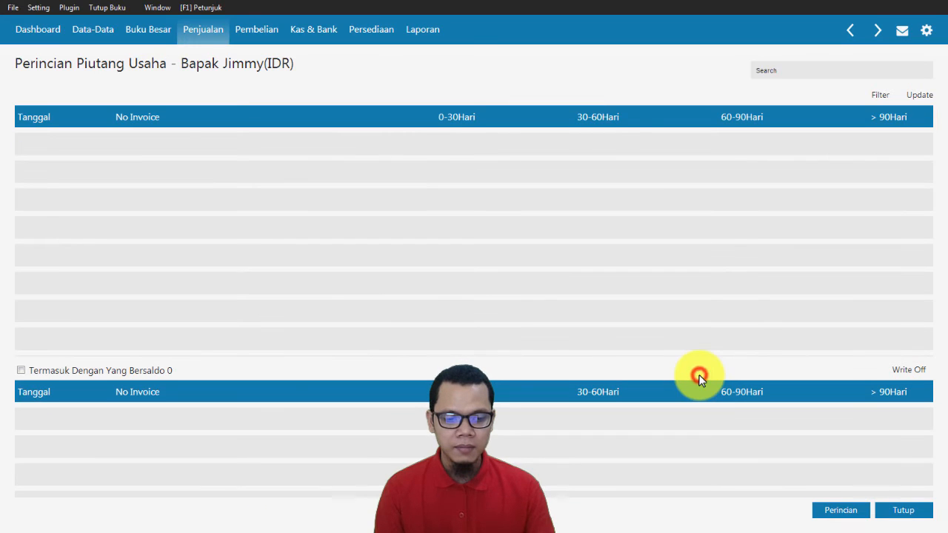
# Close the customer's receivable details, check the remaining balances in the receivables list, and close the list.
pyautogui.click(908, 510)
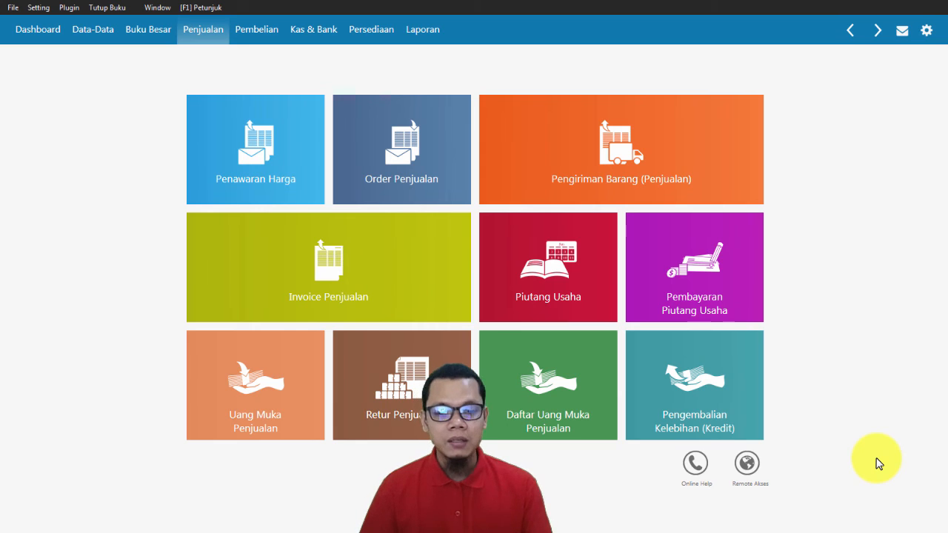
pyautogui.click(552, 278)
pyautogui.click(370, 144)
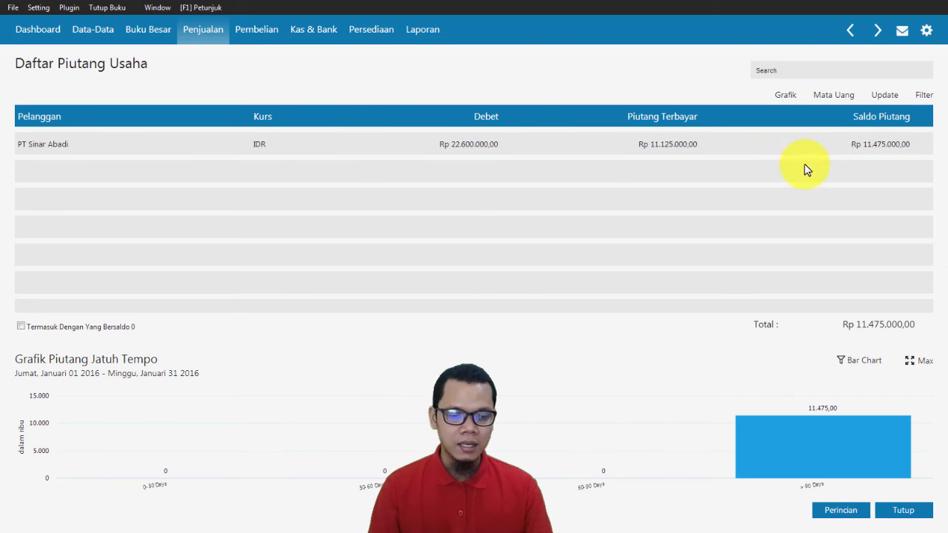
pyautogui.click(907, 513)
# Switch to the slides, read the Setor Kas ke Bank deposit slip on the next slide, and return to the accounting program.
pyautogui.moveTo(694, 408)
pyautogui.hotkey('alt', 'Tab')
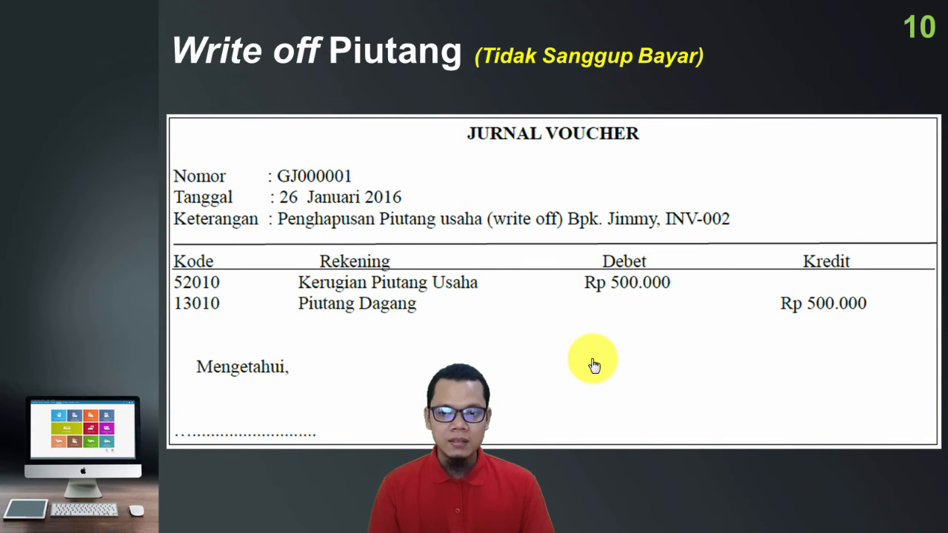
pyautogui.click(593, 364)
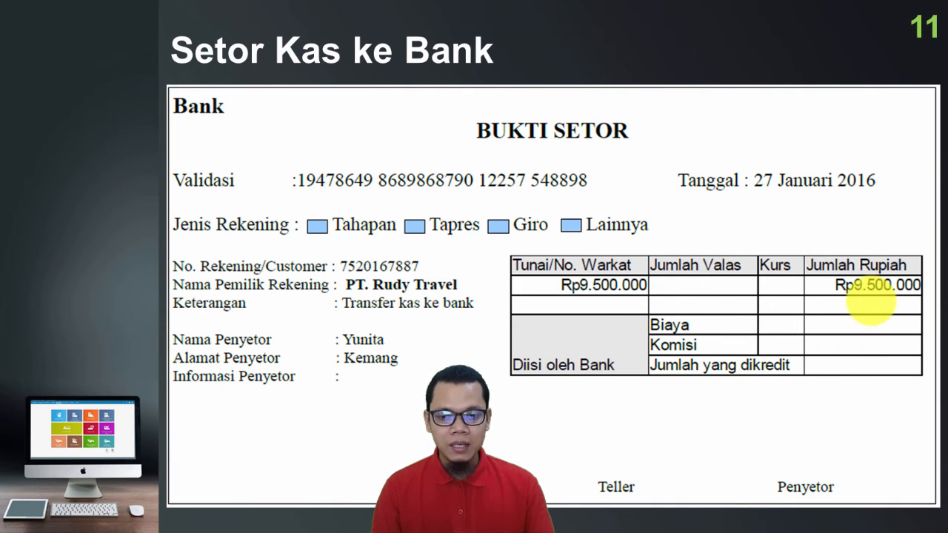
pyautogui.hotkey('alt', 'Tab')
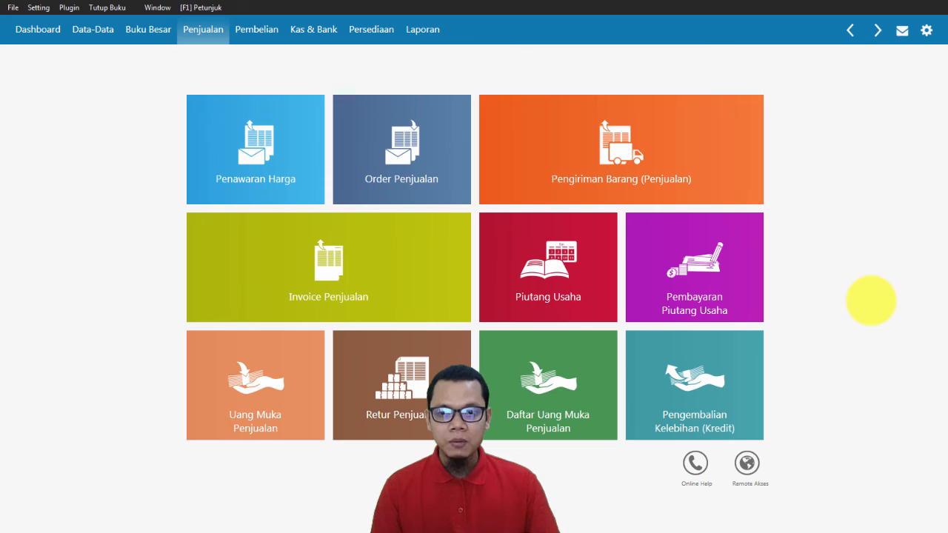
# Start a cash transfer from the Kas account and choose Bank as the destination account.
pyautogui.click(307, 37)
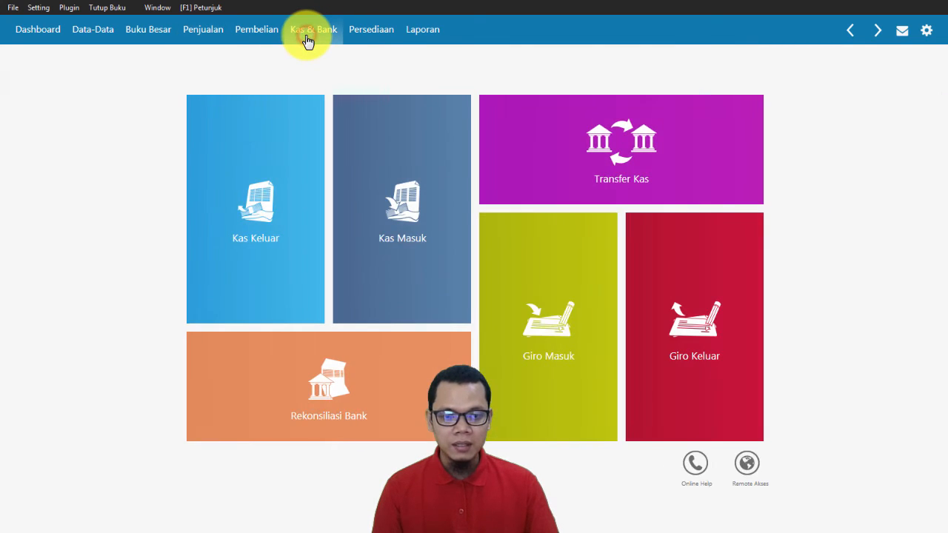
pyautogui.moveTo(599, 169)
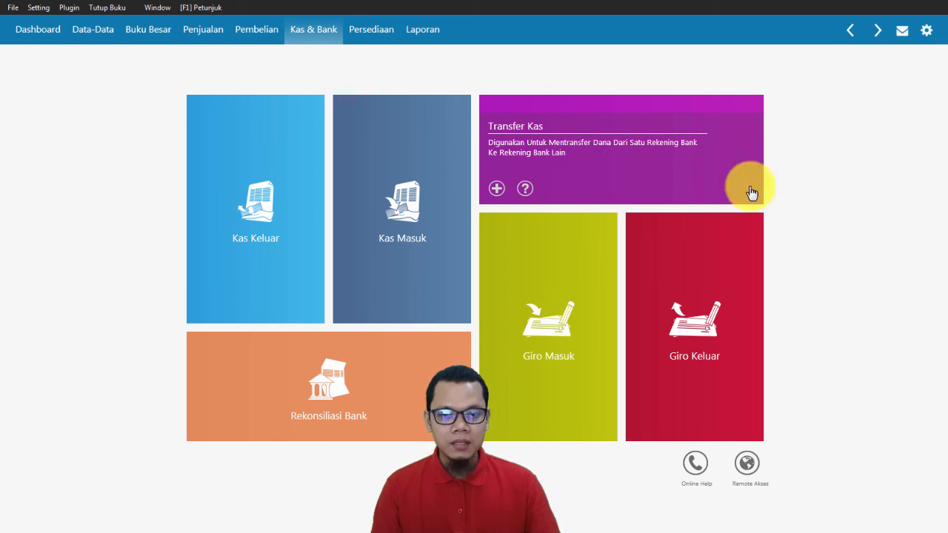
pyautogui.click(530, 159)
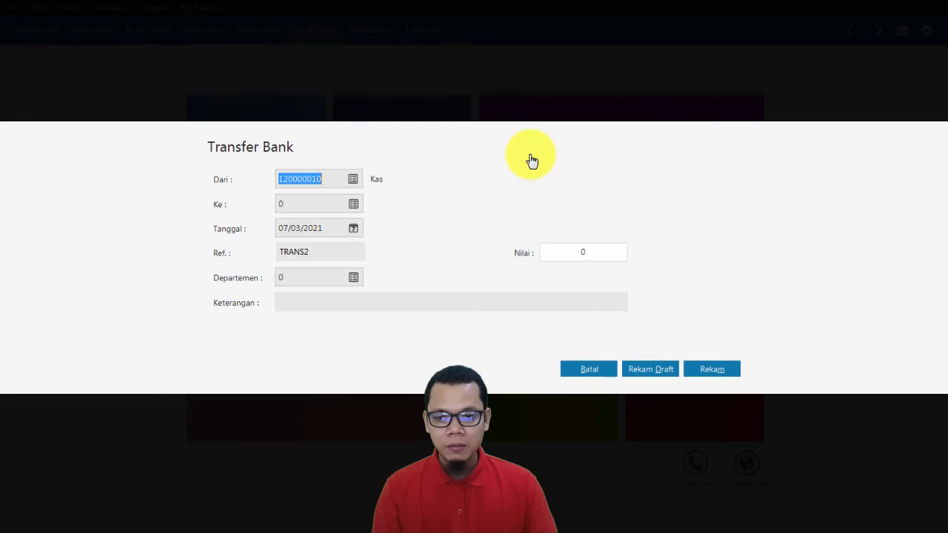
pyautogui.click(353, 205)
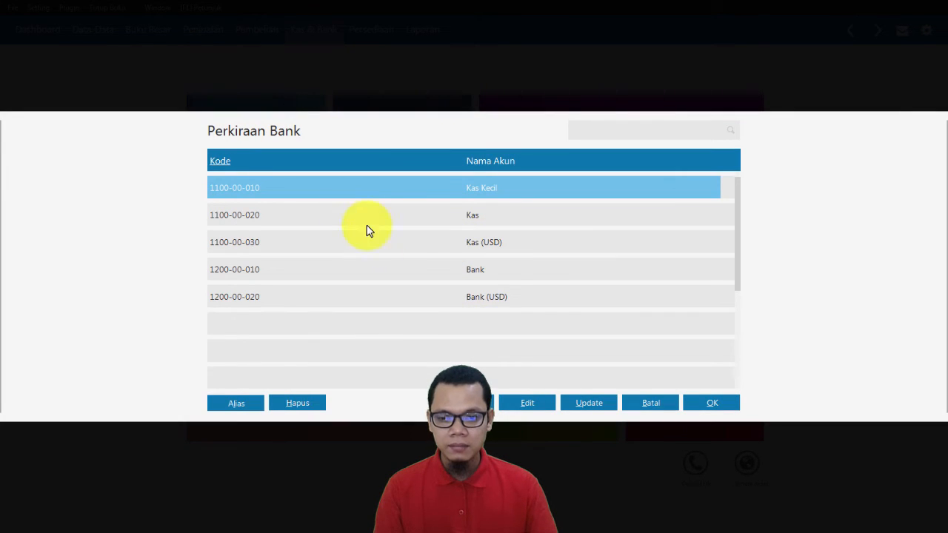
pyautogui.doubleClick(498, 279)
# Check the deposit slip and set the transfer date to 27/01/2016.
pyautogui.click(313, 227)
pyautogui.hotkey('alt', 'Tab')
pyautogui.hotkey('alt', 'Tab')
pyautogui.write('2701')
pyautogui.press('BackSpace')
pyautogui.press('BackSpace')
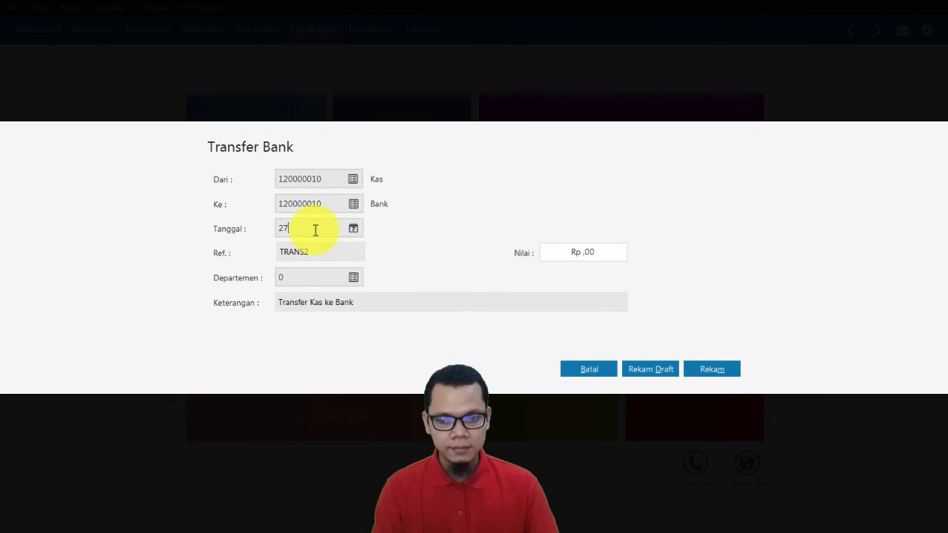
pyautogui.write('/01/2016')
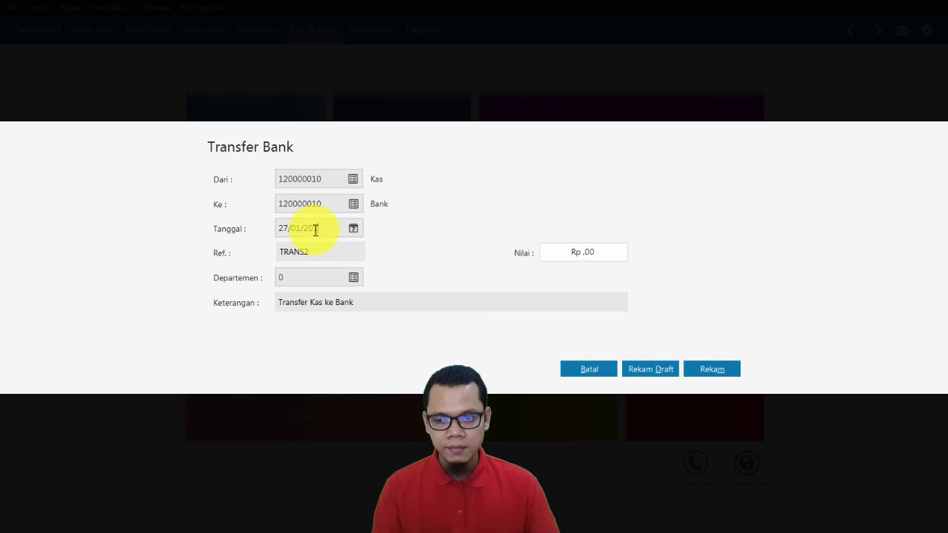
# Set the transfer amount to 9500000 and record the transfer.
pyautogui.click(338, 252)
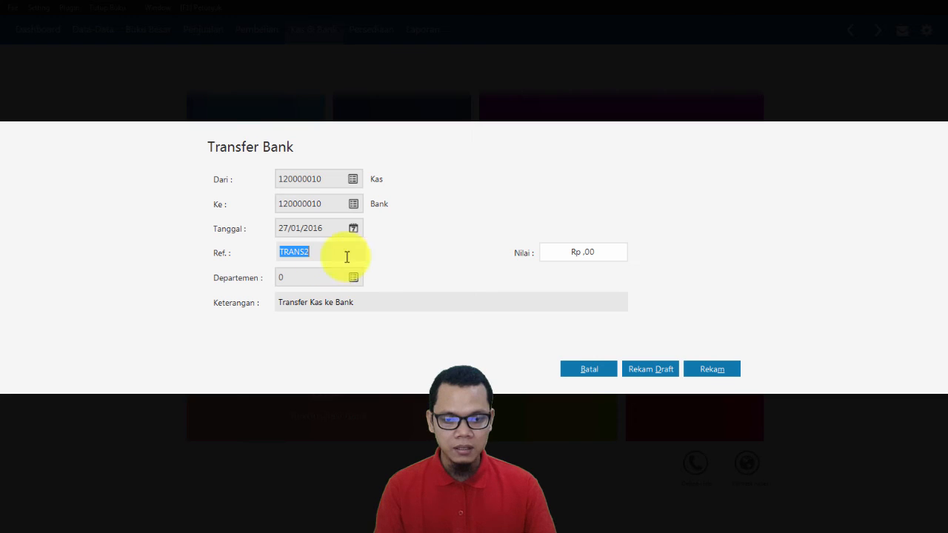
pyautogui.click(605, 256)
pyautogui.write('9500000')
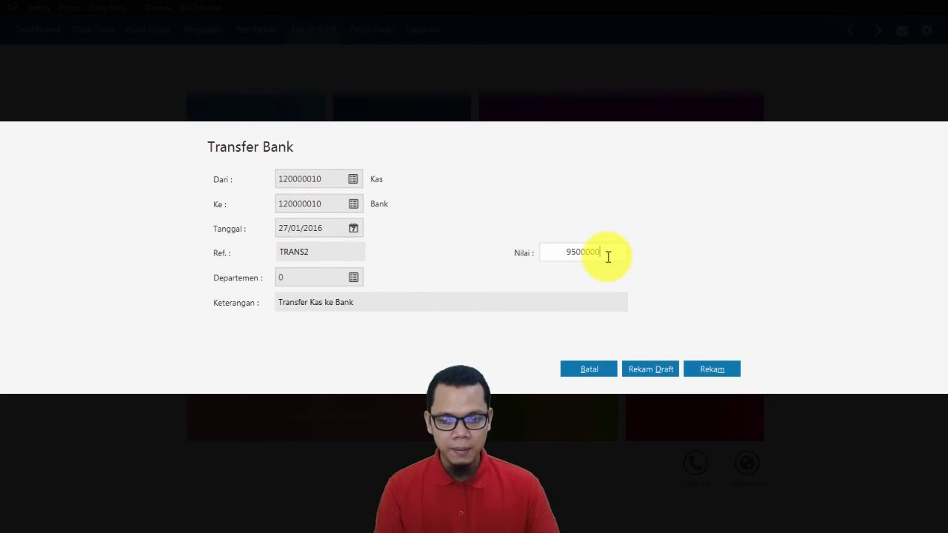
pyautogui.click(326, 276)
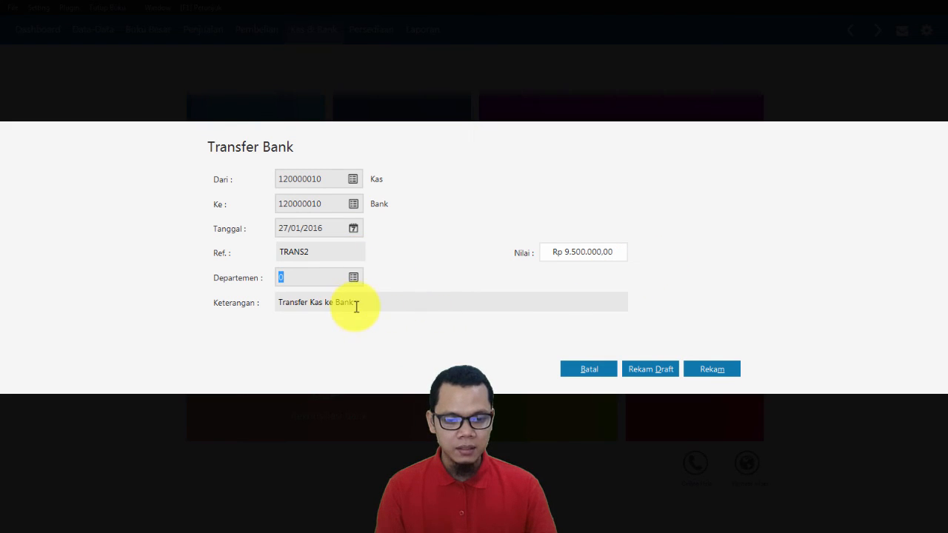
pyautogui.click(709, 367)
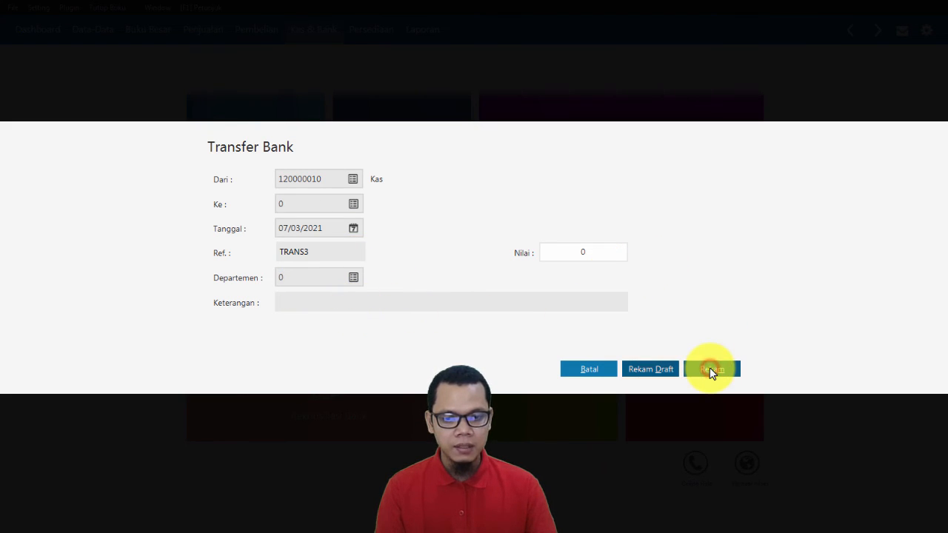
# Close the blank bank transfer form without entering another transfer.
pyautogui.click(601, 376)
pyautogui.click(600, 367)
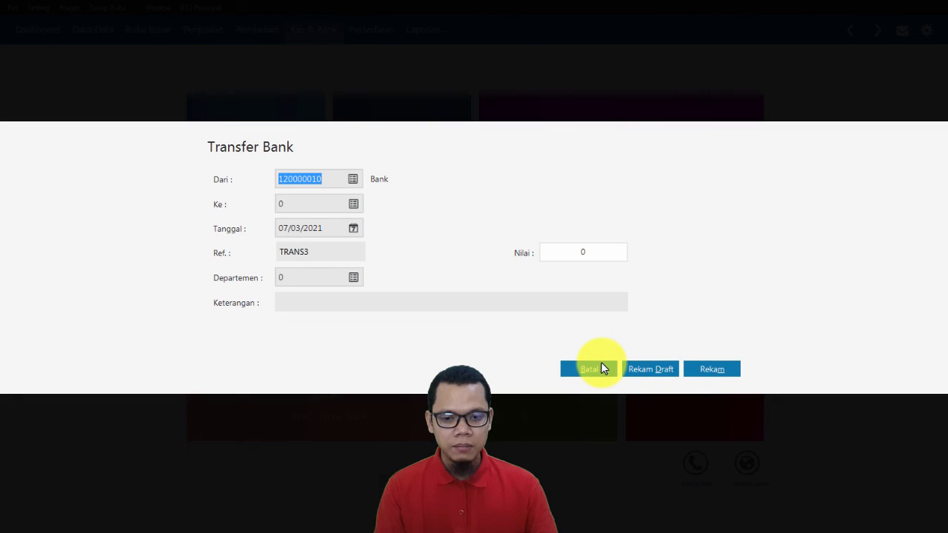
pyautogui.click(613, 371)
pyautogui.click(605, 370)
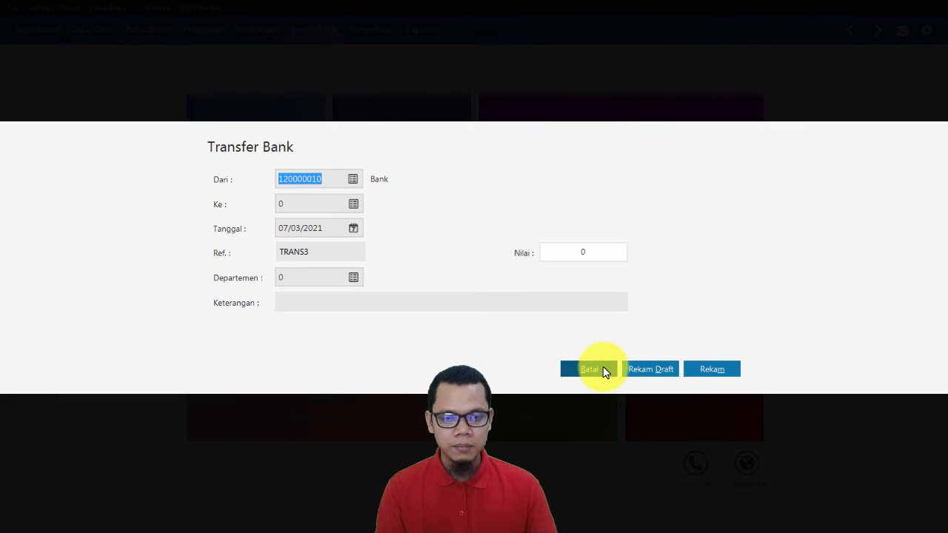
pyautogui.click(603, 370)
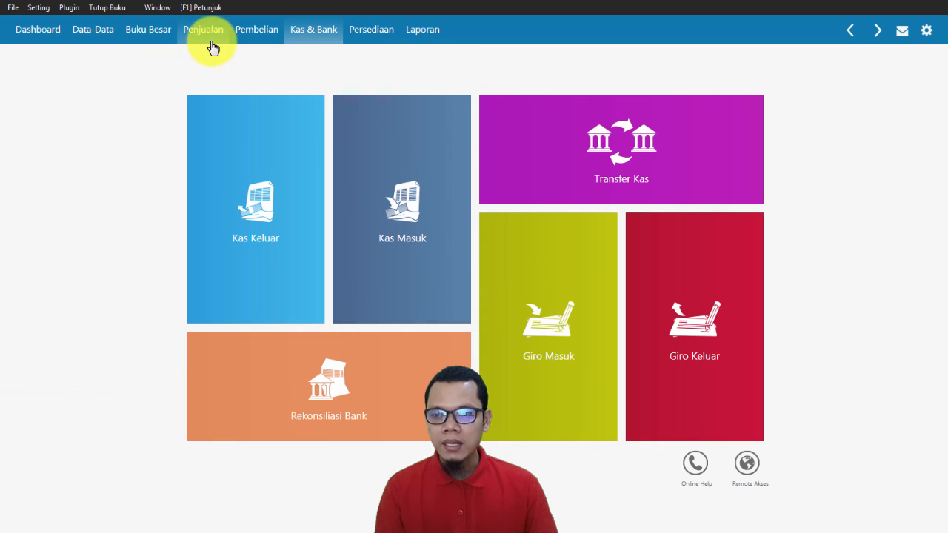
# Open the general ledger of the Kas account to check the cash-to-bank transfer entry.
pyautogui.click(164, 33)
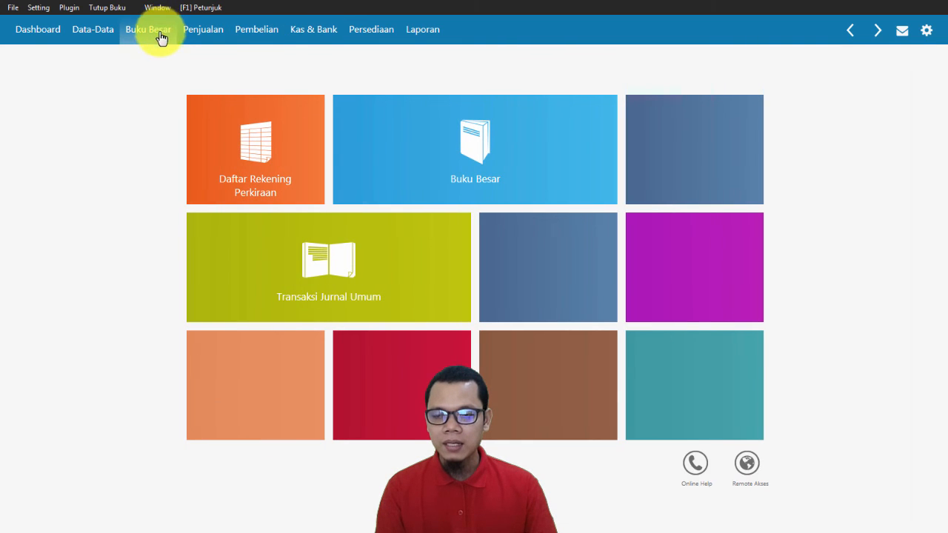
pyautogui.click(351, 141)
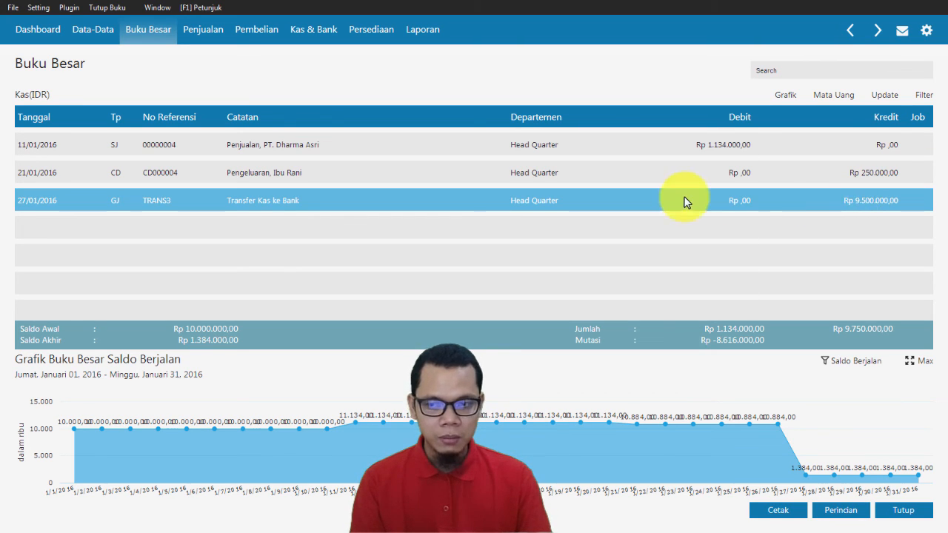
# Switch the general ledger to the Bank account to check the cash-to-bank transfer entry, and close the ledger.
pyautogui.click(37, 97)
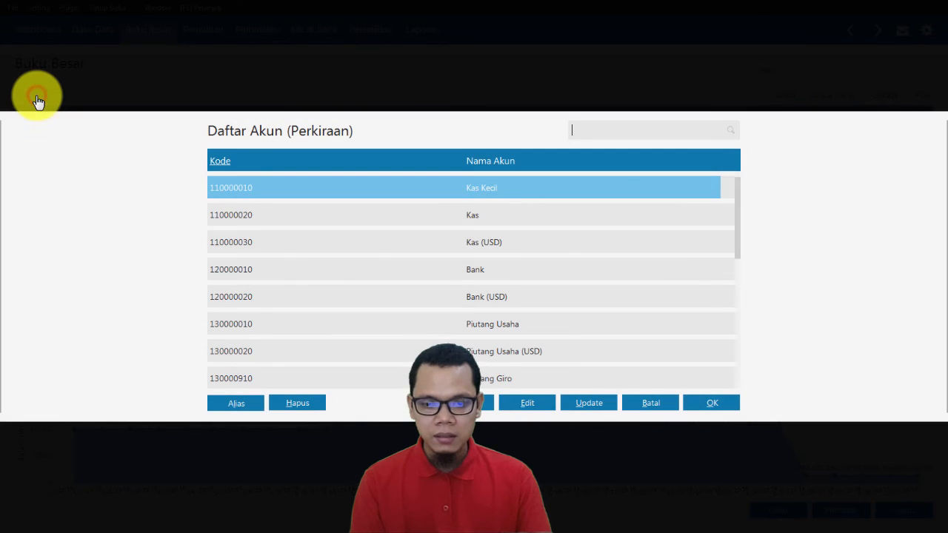
pyautogui.doubleClick(482, 271)
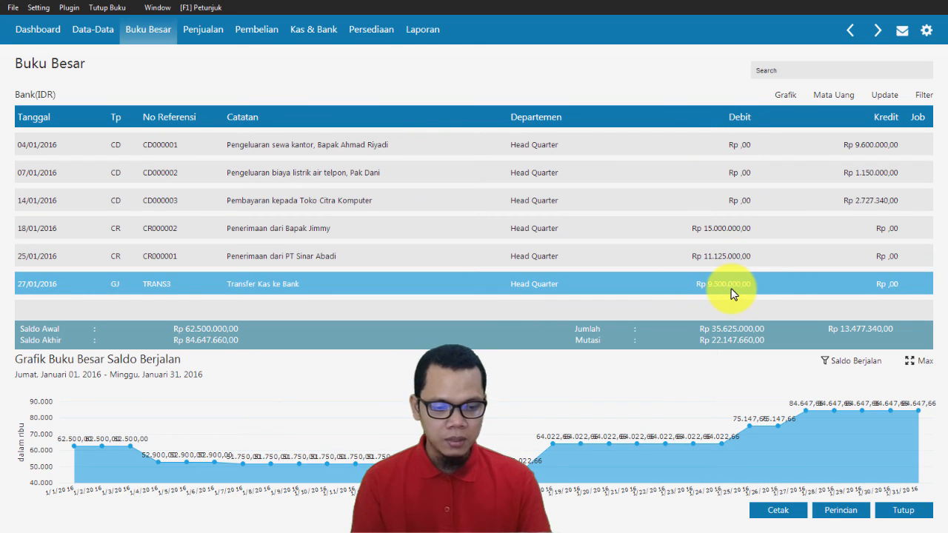
pyautogui.click(904, 509)
# Switch to the slide show, advance to the monthly office rent allocation memo and underline its 800.000,00 amount.
pyautogui.hotkey('alt', 'Tab')
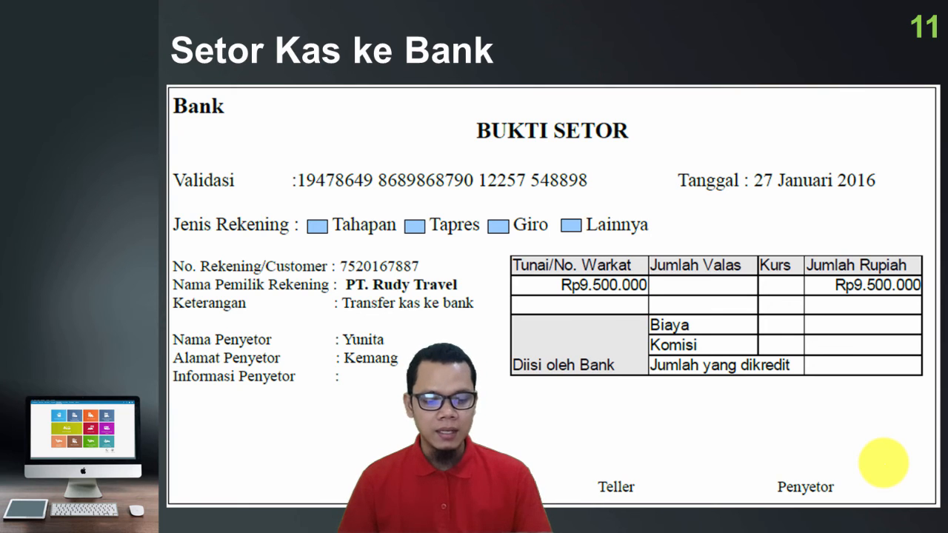
pyautogui.press('Right')
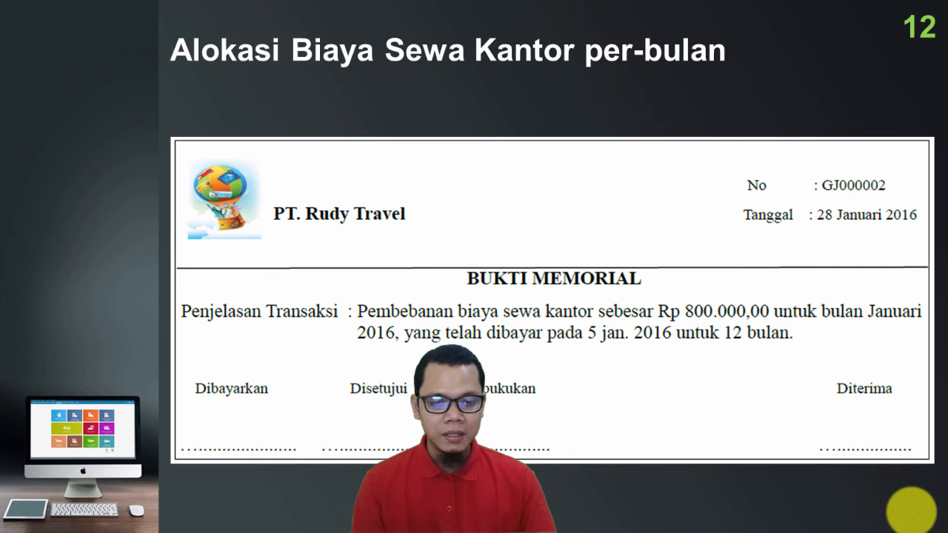
pyautogui.moveTo(684, 323); pyautogui.dragTo(766, 324)
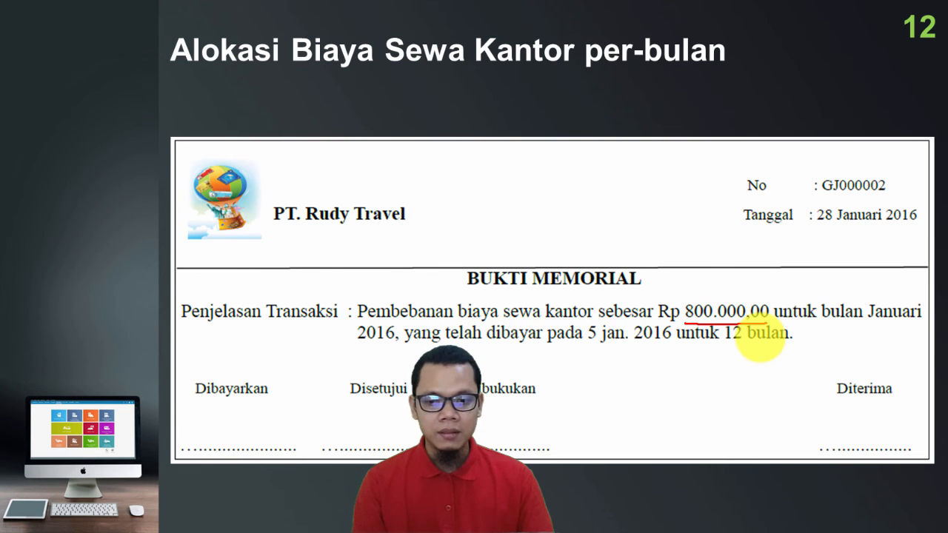
# Switch back to the accounting program and start a new general journal entry from the journal transaction list.
pyautogui.hotkey('alt', 'Tab')
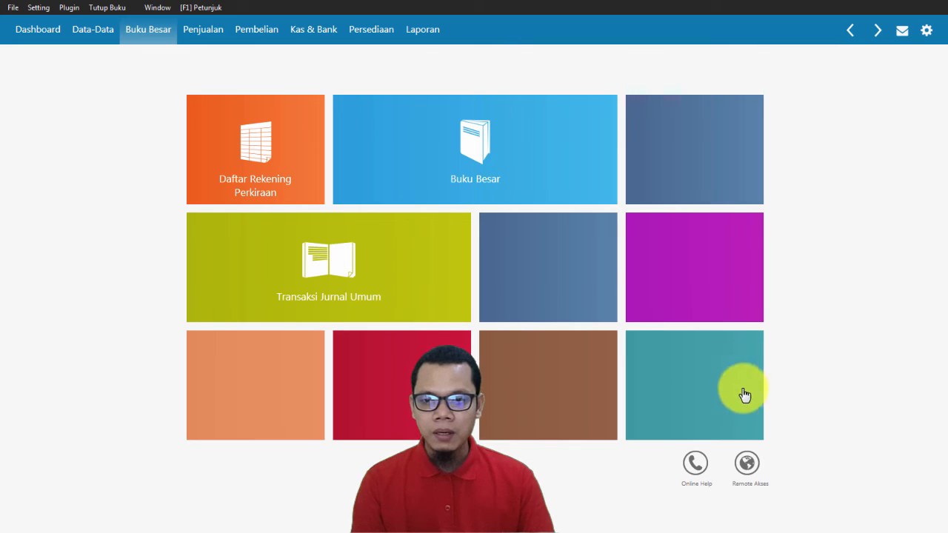
pyautogui.moveTo(314, 110)
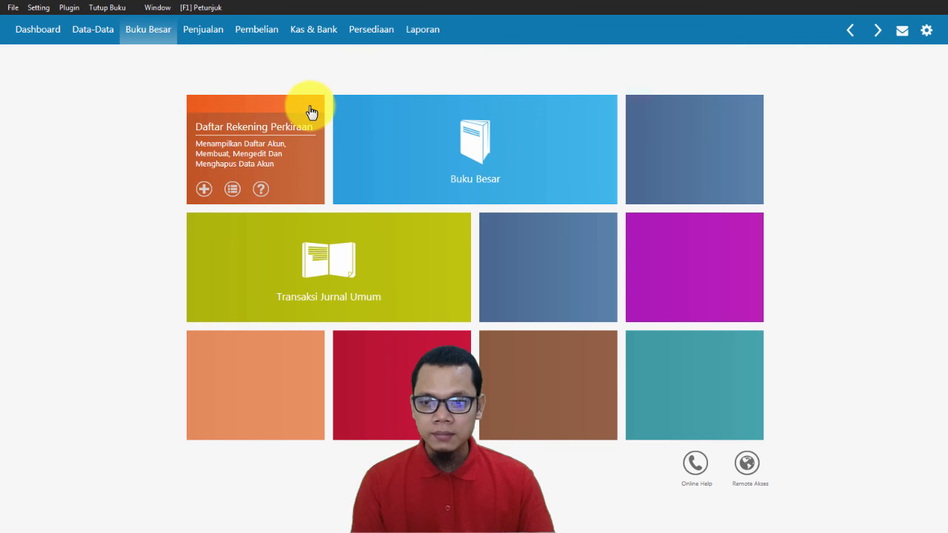
pyautogui.click(142, 37)
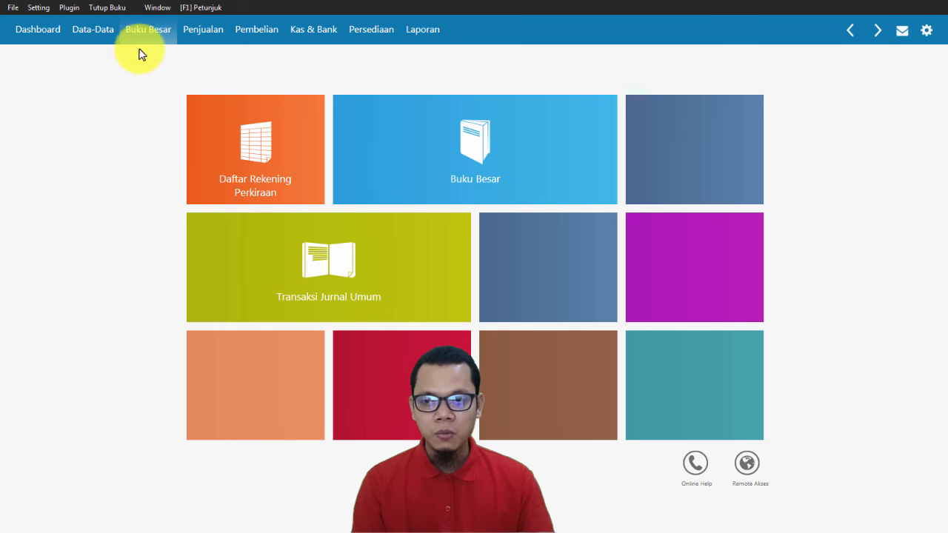
pyautogui.click(309, 263)
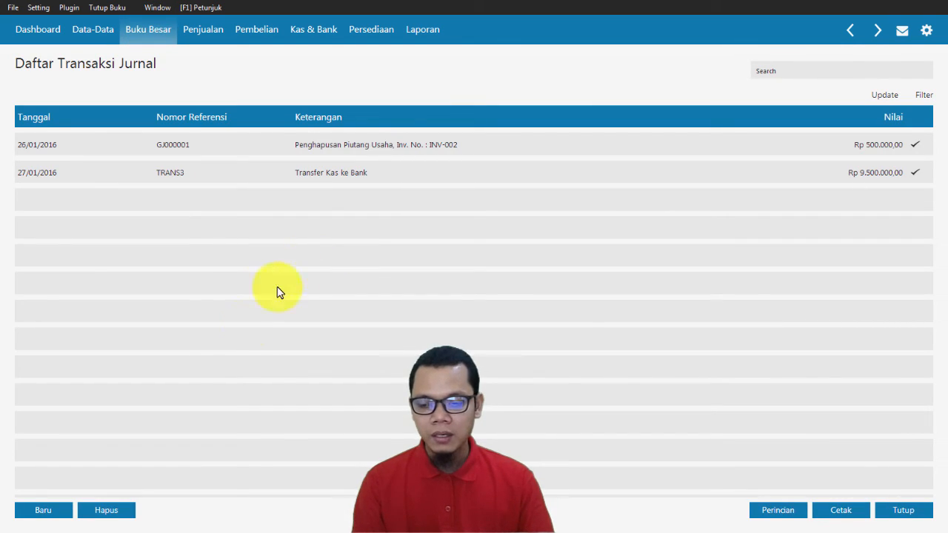
pyautogui.click(42, 509)
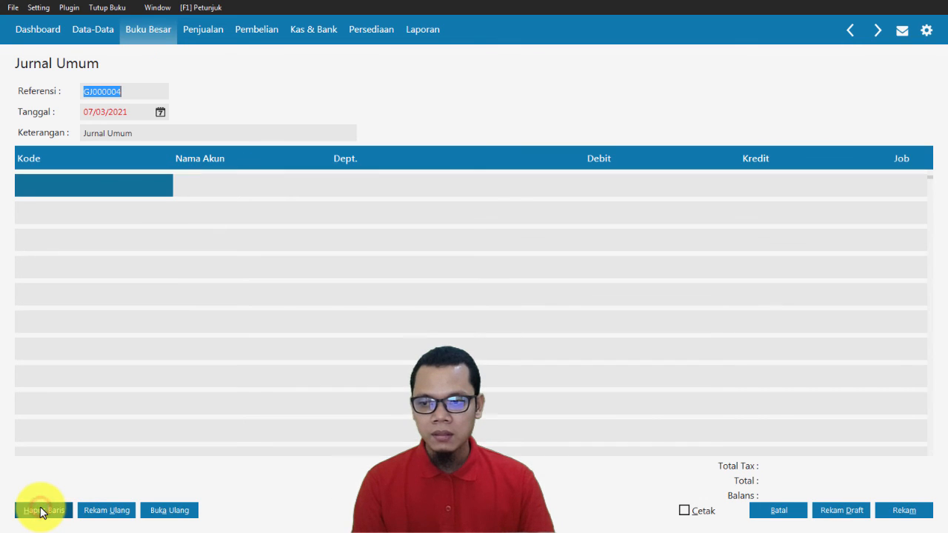
# Set the journal date to 28/01/2016 and the description to "Jurnal Umum, penyesuaian sewa dibayar dimuka".
pyautogui.click(121, 111)
pyautogui.hotkey('alt', 'Tab')
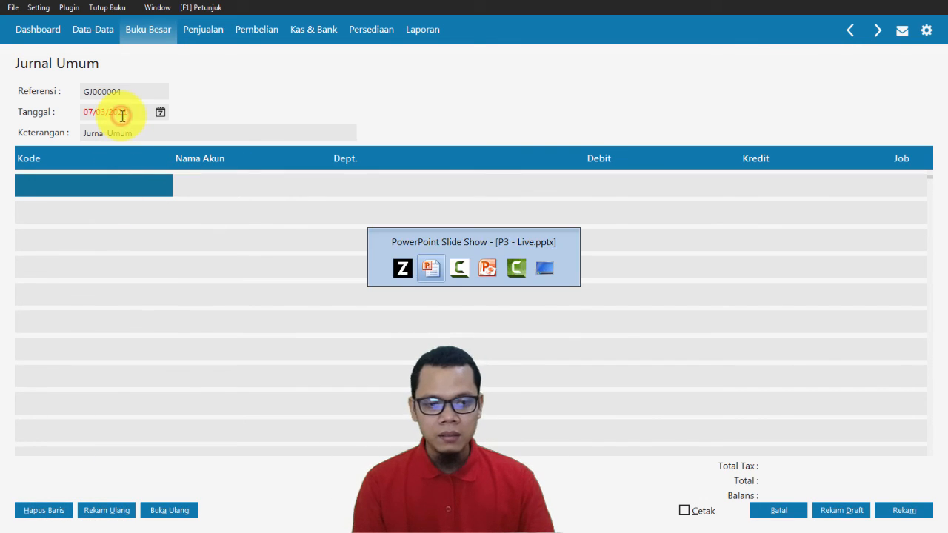
pyautogui.hotkey('alt', 'Tab')
pyautogui.write('2')
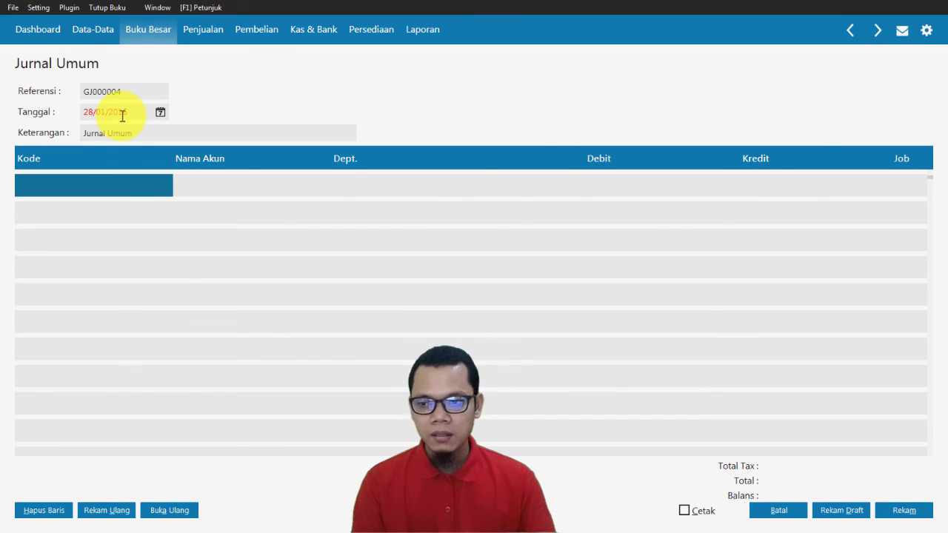
pyautogui.click(157, 134)
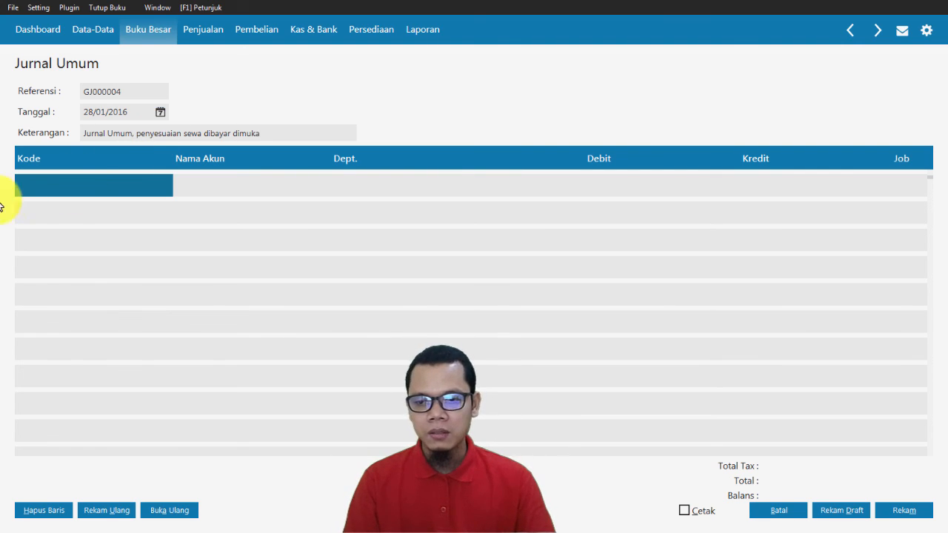
# Choose account 620000031 Beban Sewa Kantor for the first journal line.
pyautogui.doubleClick(85, 191)
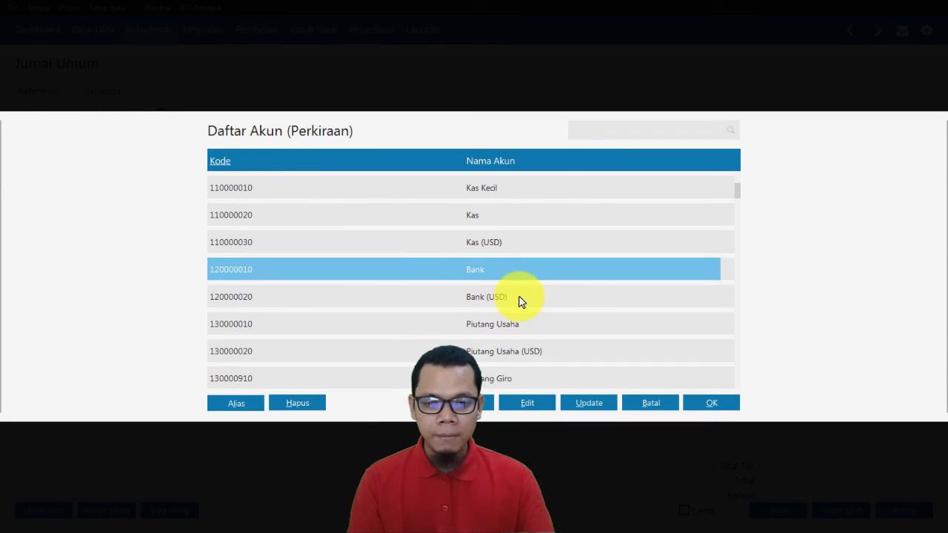
pyautogui.press('Down')
pyautogui.press('Down')
pyautogui.press('Down')
pyautogui.press('Down')
pyautogui.press('Down')
pyautogui.press('Down')
pyautogui.press('Down')
pyautogui.press('Down')
pyautogui.press('Down')
pyautogui.press('Down')
pyautogui.press('Down')
pyautogui.press('Down')
pyautogui.press('Down')
pyautogui.press('Down')
pyautogui.press('Down')
pyautogui.press('Down')
pyautogui.press('Down')
pyautogui.press('Down')
pyautogui.press('Down')
pyautogui.press('Down')
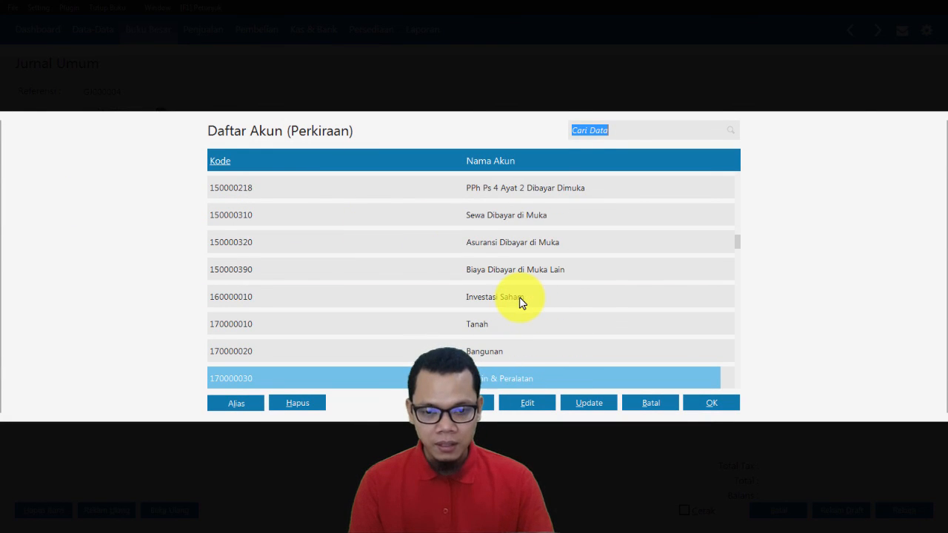
pyautogui.press('Down')
pyautogui.press('Down')
pyautogui.press('Down')
pyautogui.press('Down')
pyautogui.press('Down')
pyautogui.press('Down')
pyautogui.press('Down')
pyautogui.press('Down')
pyautogui.press('Down')
pyautogui.press('Down')
pyautogui.press('Down')
pyautogui.press('Down')
pyautogui.press('Down')
pyautogui.press('Down')
pyautogui.press('Down')
pyautogui.press('Down')
pyautogui.press('Down')
pyautogui.press('Down')
pyautogui.press('Down')
pyautogui.press('Down')
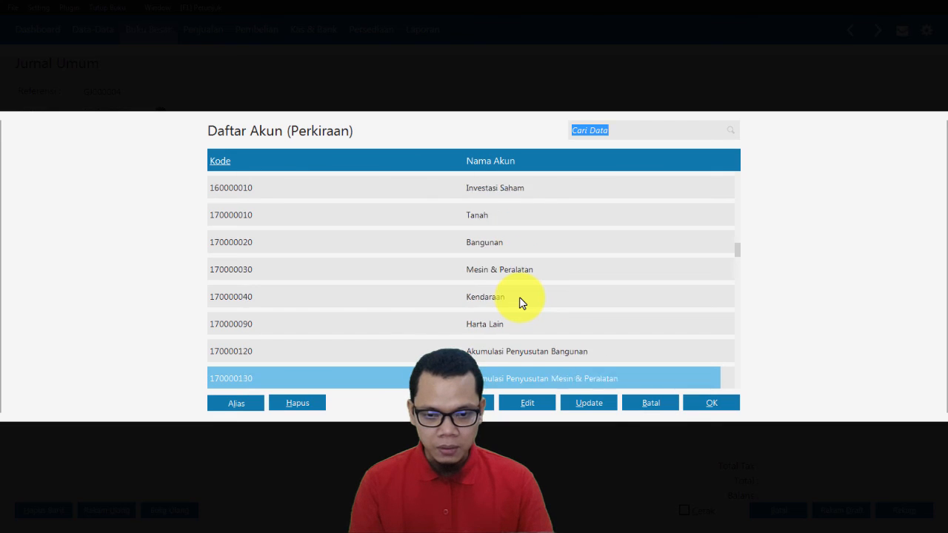
pyautogui.press('Down')
pyautogui.press('Down')
pyautogui.press('Down')
pyautogui.press('Down')
pyautogui.press('Down')
pyautogui.press('Down')
pyautogui.press('Down')
pyautogui.press('Down')
pyautogui.press('Down')
pyautogui.press('Down')
pyautogui.press('Down')
pyautogui.press('Down')
pyautogui.press('Down')
pyautogui.press('Down')
pyautogui.press('Down')
pyautogui.press('Down')
pyautogui.press('Down')
pyautogui.press('Down')
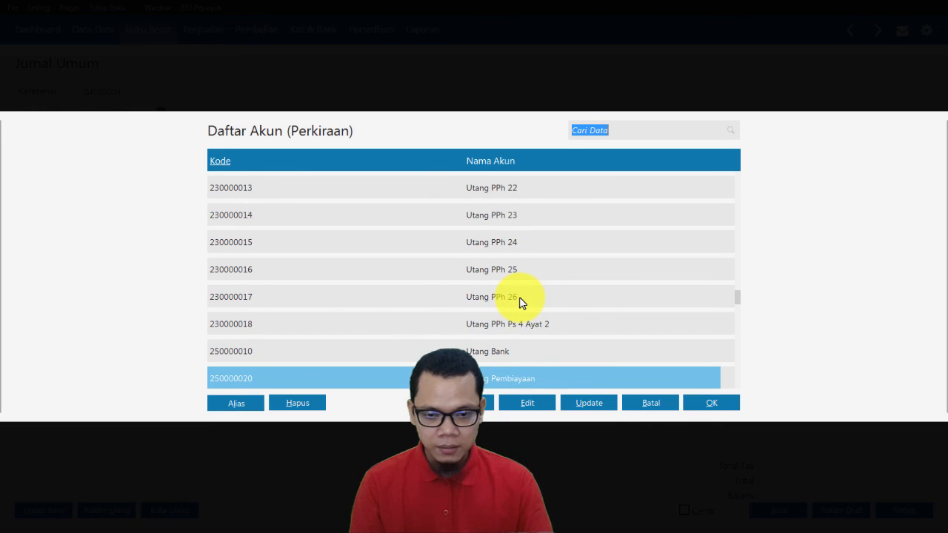
pyautogui.press('Down')
pyautogui.press('Down')
pyautogui.press('Down')
pyautogui.press('Down')
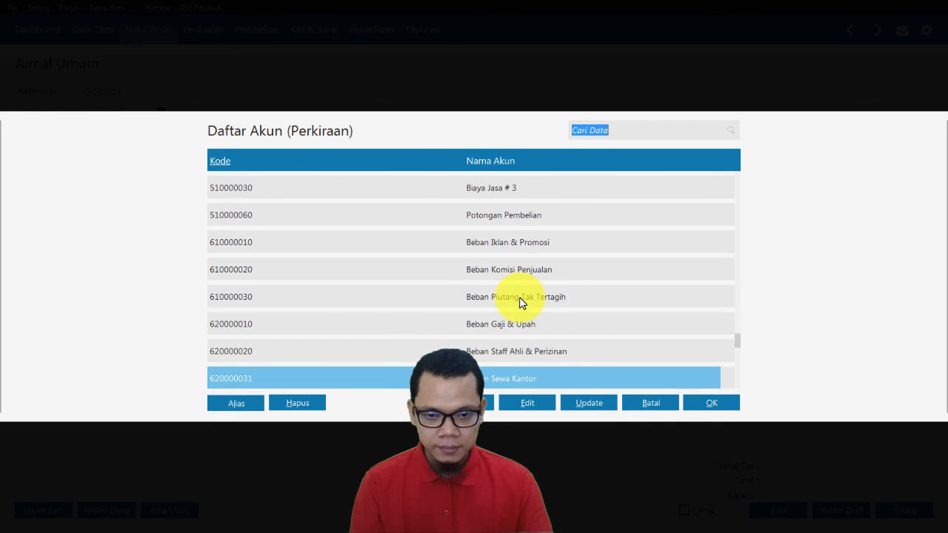
pyautogui.press('Down')
pyautogui.press('Down')
pyautogui.press('Down')
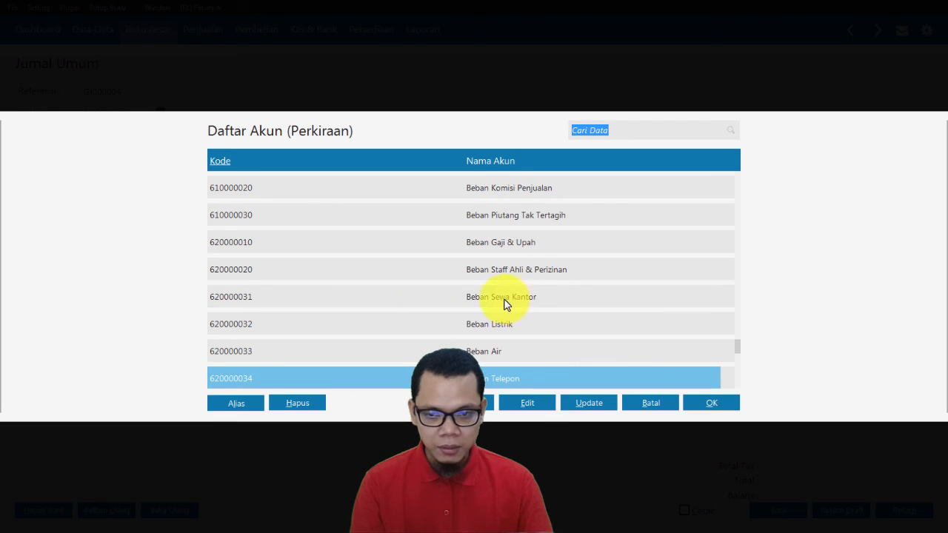
pyautogui.doubleClick(506, 304)
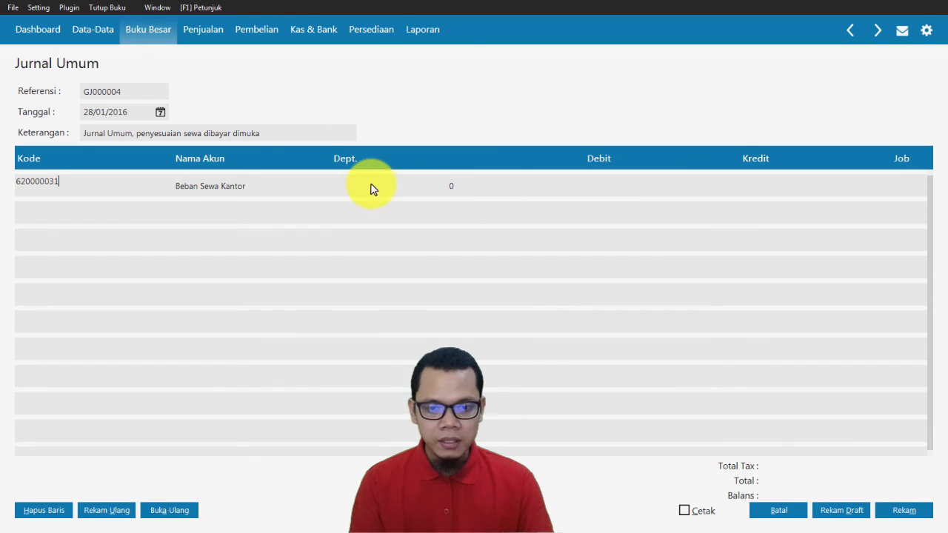
# Enter a debit of 800000 for Beban Sewa Kantor and add a second journal line.
pyautogui.click(594, 182)
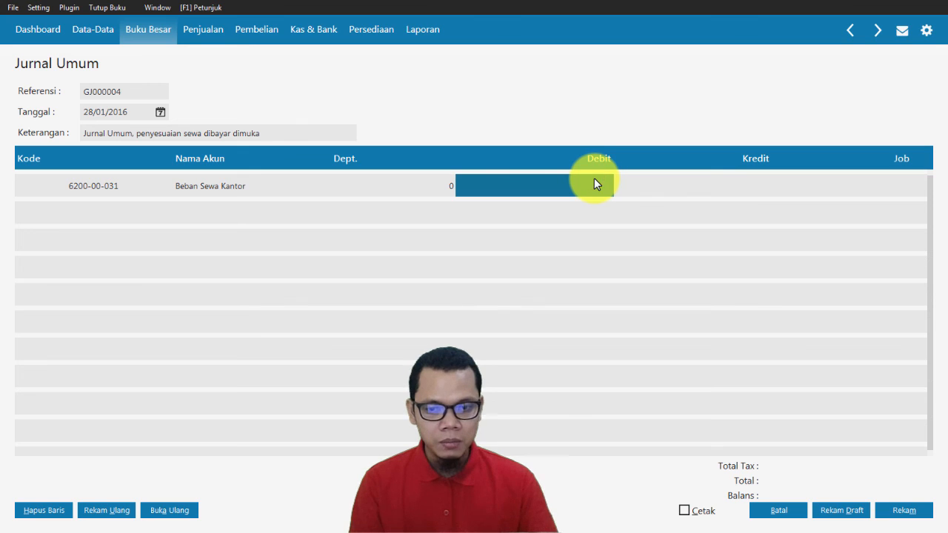
pyautogui.write('800.')
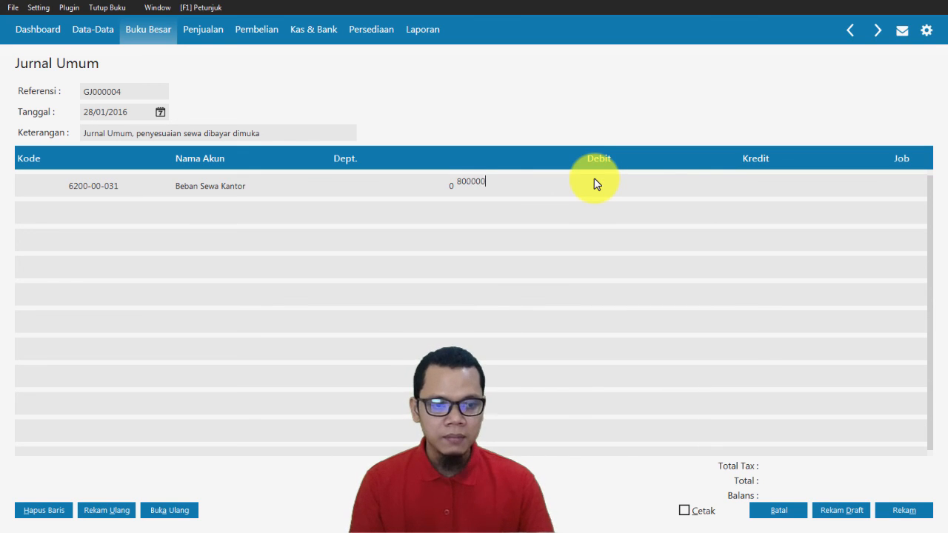
pyautogui.write('000')
pyautogui.press('Return')
pyautogui.press('Return')
pyautogui.press('Return')
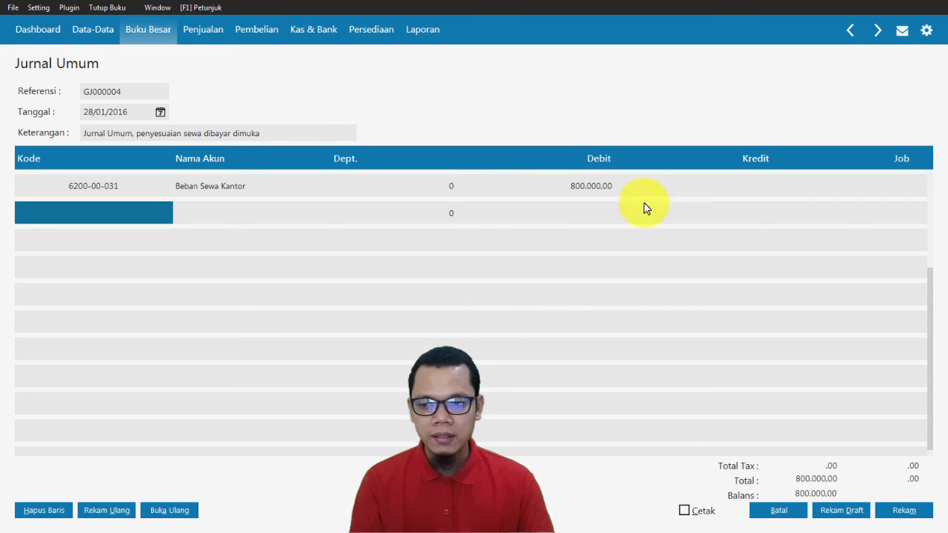
# Choose account 150000310 Sewa Dibayar di Muka for the second journal line.
pyautogui.click(123, 207)
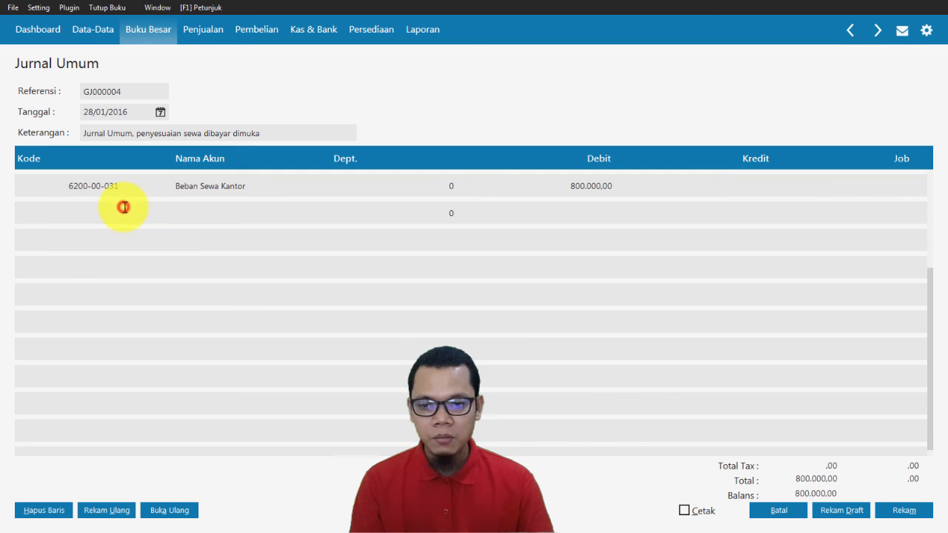
pyautogui.doubleClick(125, 208)
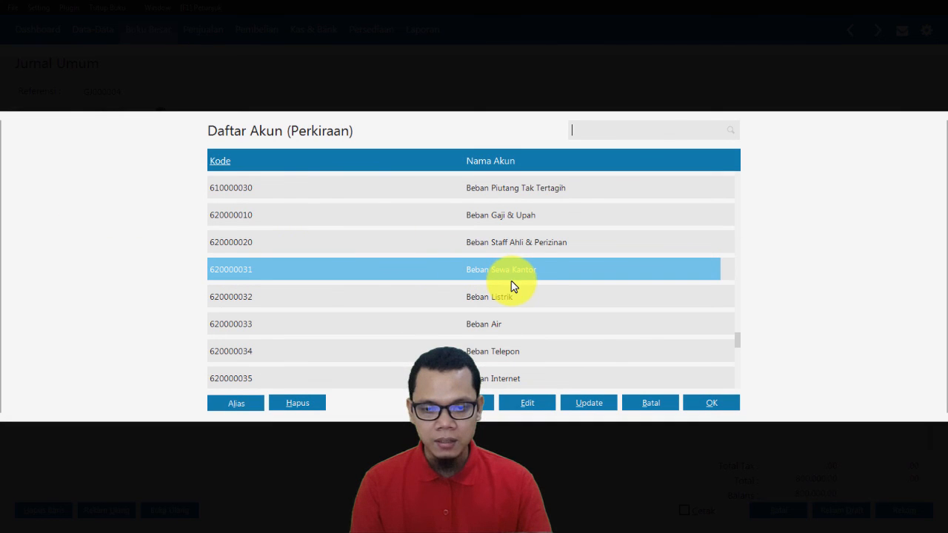
pyautogui.scroll(10, 512, 286)
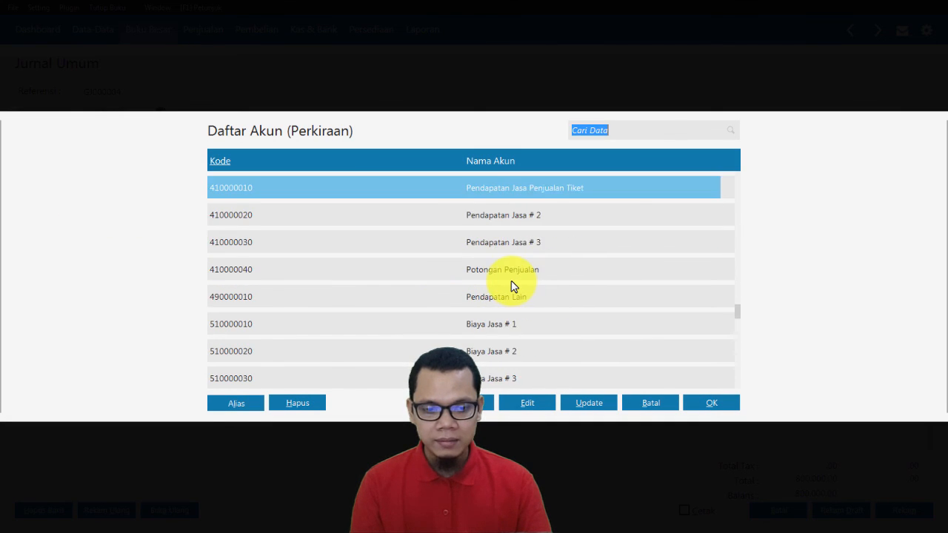
pyautogui.scroll(6, 739, 273)
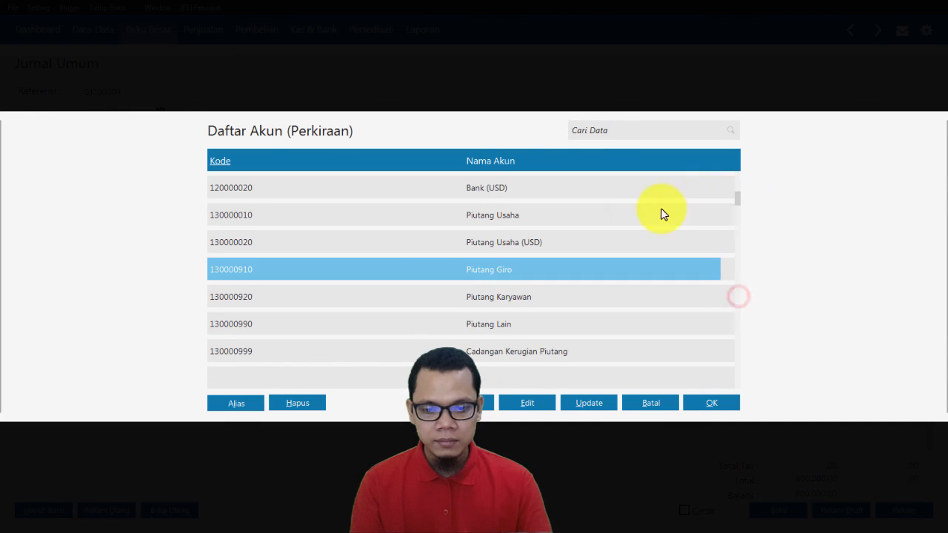
pyautogui.scroll(-3, 520, 274)
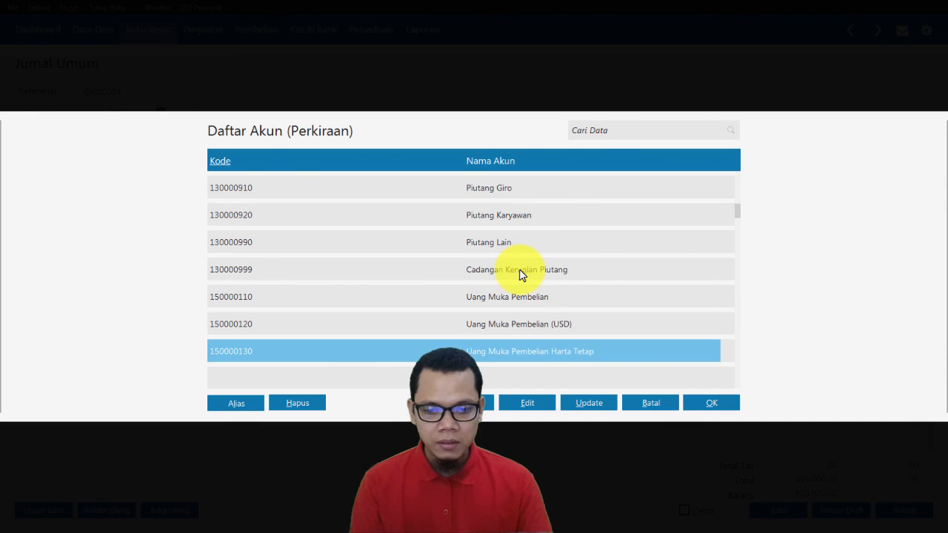
pyautogui.scroll(-5, 520, 274)
pyautogui.scroll(-1, 519, 326)
pyautogui.doubleClick(519, 270)
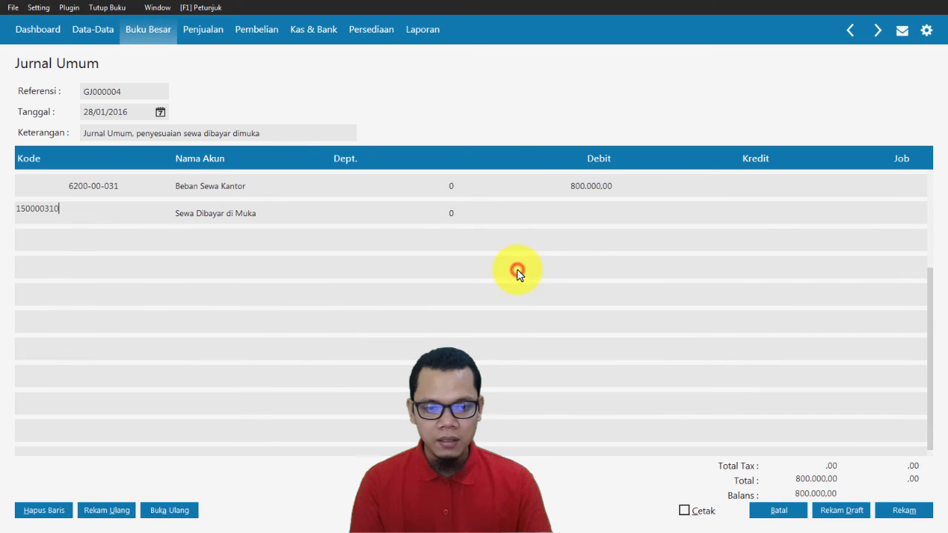
# Credit Sewa Dibayar di Muka with 800.000,00 and record the journal entry.
pyautogui.click(630, 211)
pyautogui.click(787, 212)
pyautogui.click(635, 210)
pyautogui.click(740, 208)
pyautogui.click(588, 217)
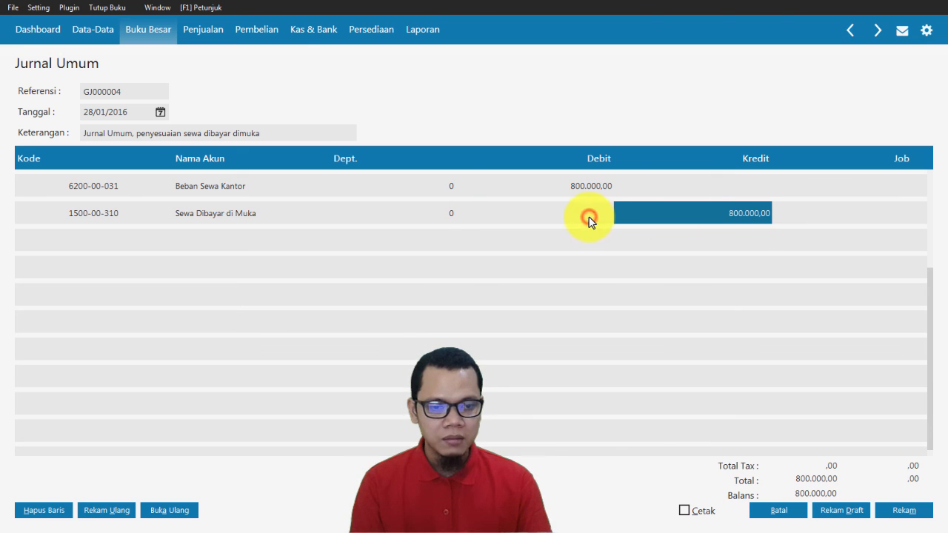
pyautogui.click(814, 212)
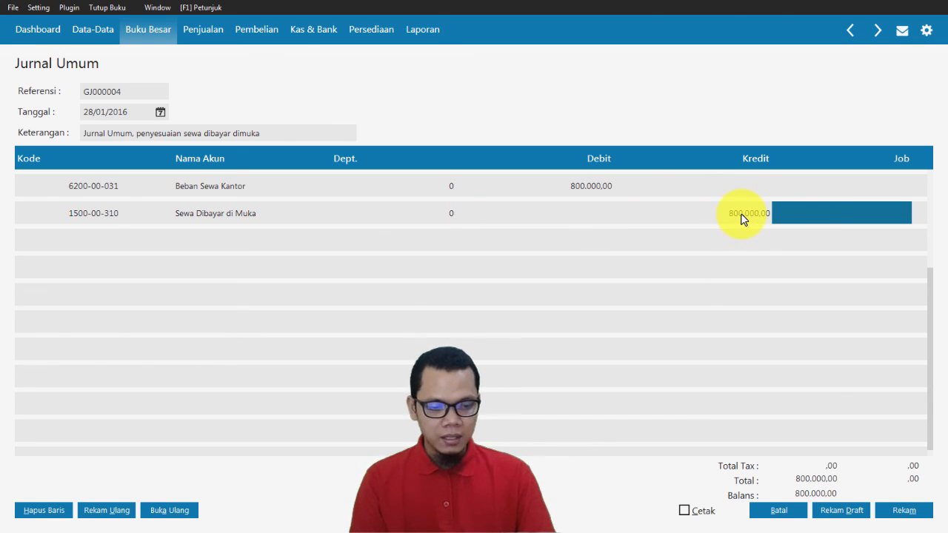
pyautogui.click(897, 511)
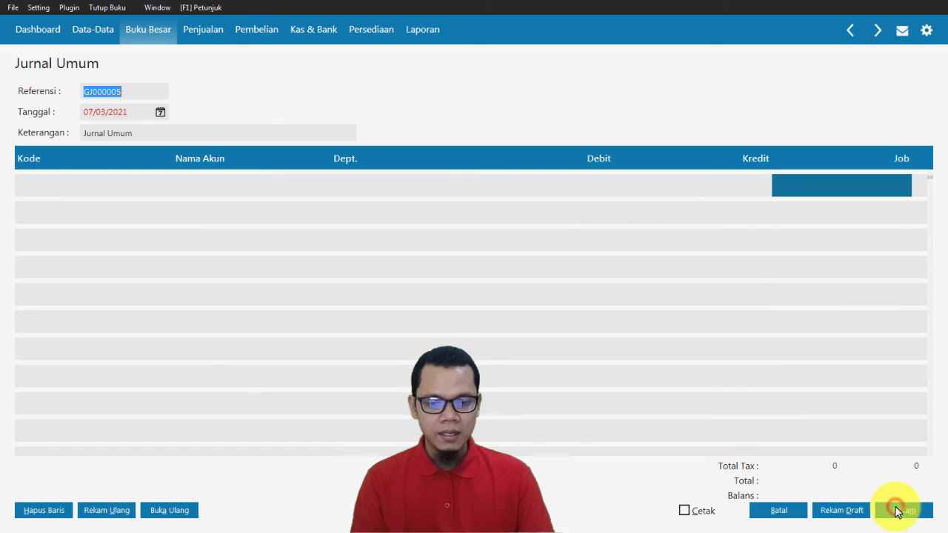
# Close the blank journal form and display the journal voucher of the 28/01/2016 prepaid rent adjustment.
pyautogui.click(777, 510)
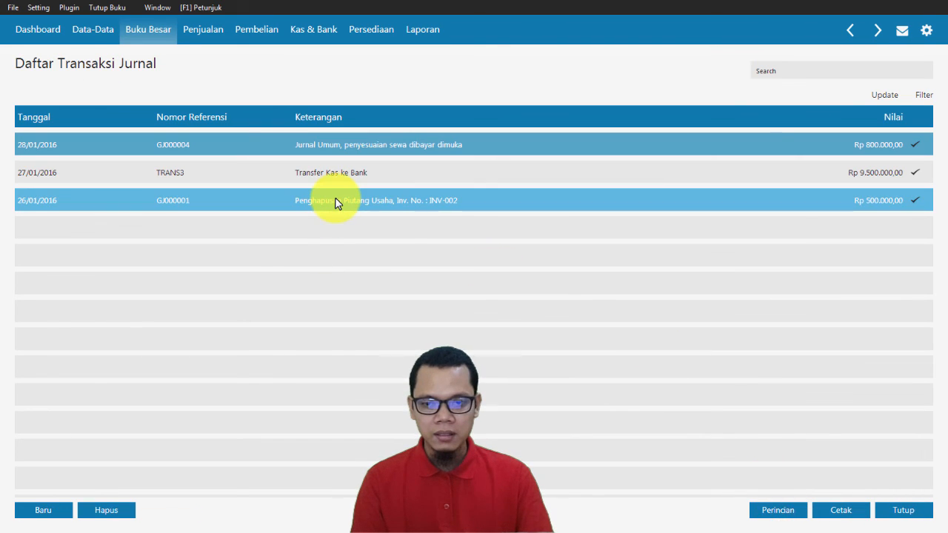
pyautogui.rightClick(342, 147)
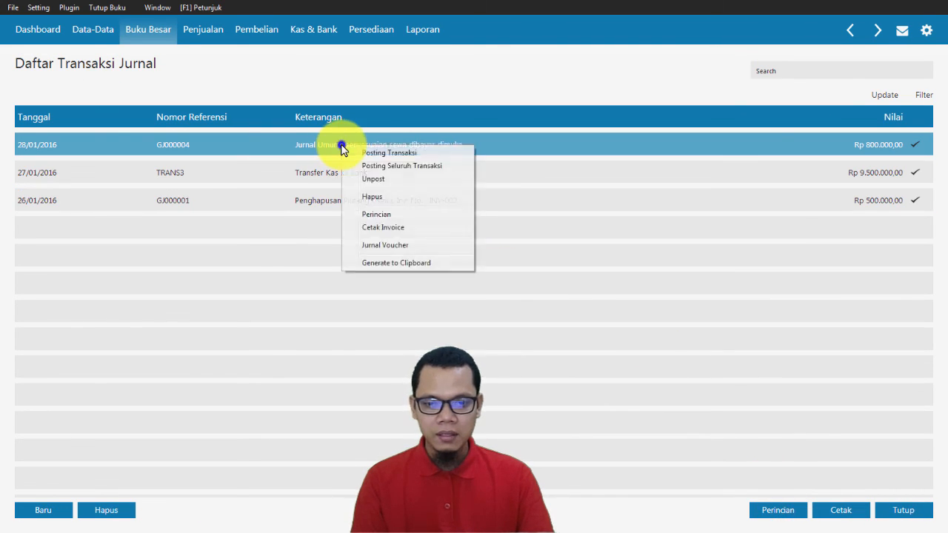
pyautogui.click(381, 246)
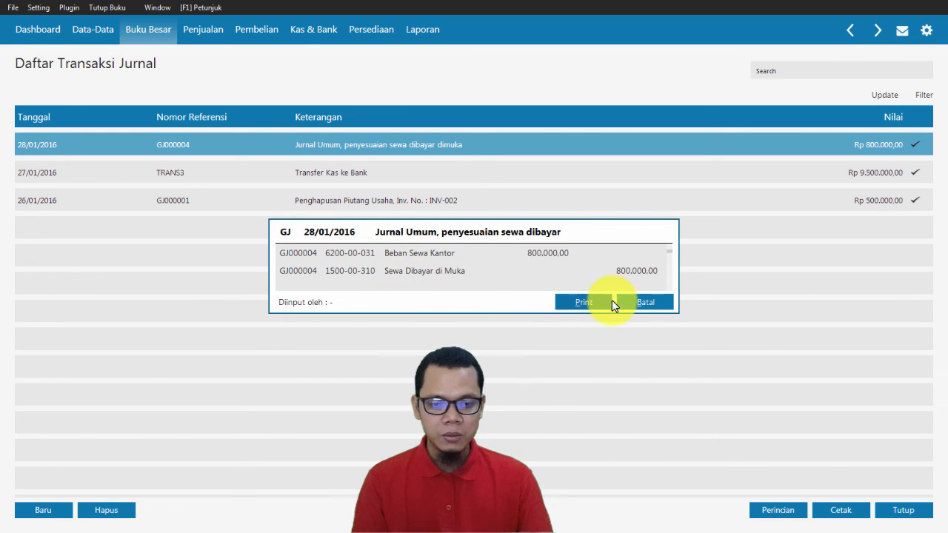
# Close the journal voucher and the journal list, and switch to the slides to view the employee salary payment voucher.
pyautogui.click(648, 303)
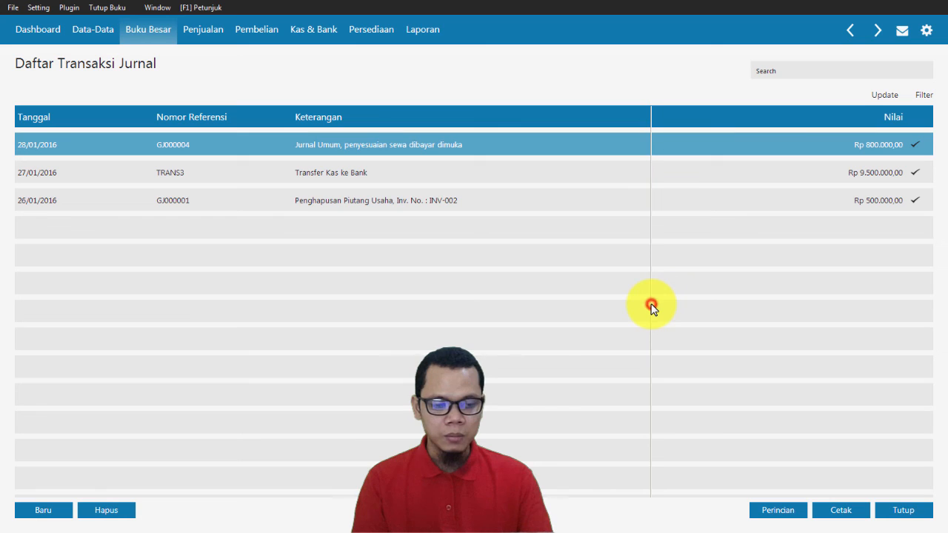
pyautogui.click(894, 510)
pyautogui.hotkey('alt', 'Tab')
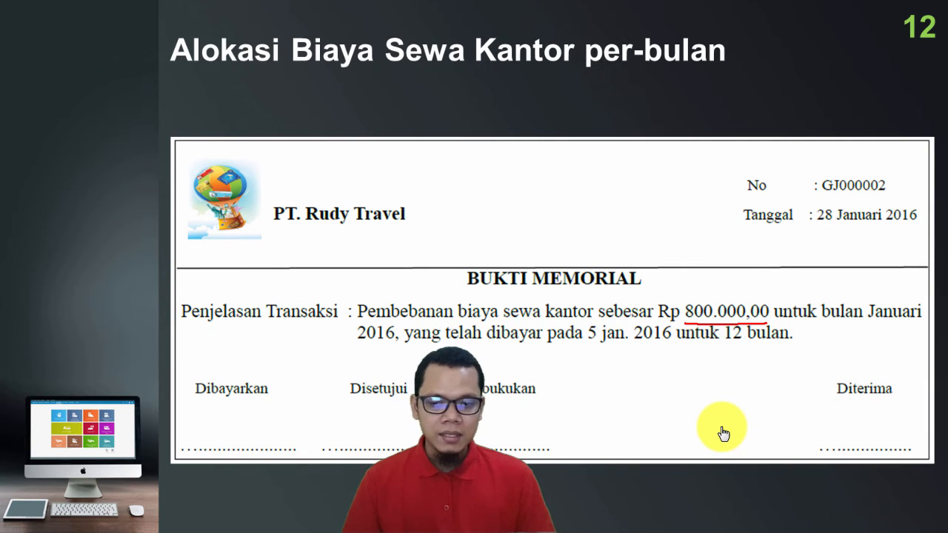
pyautogui.press('Right')
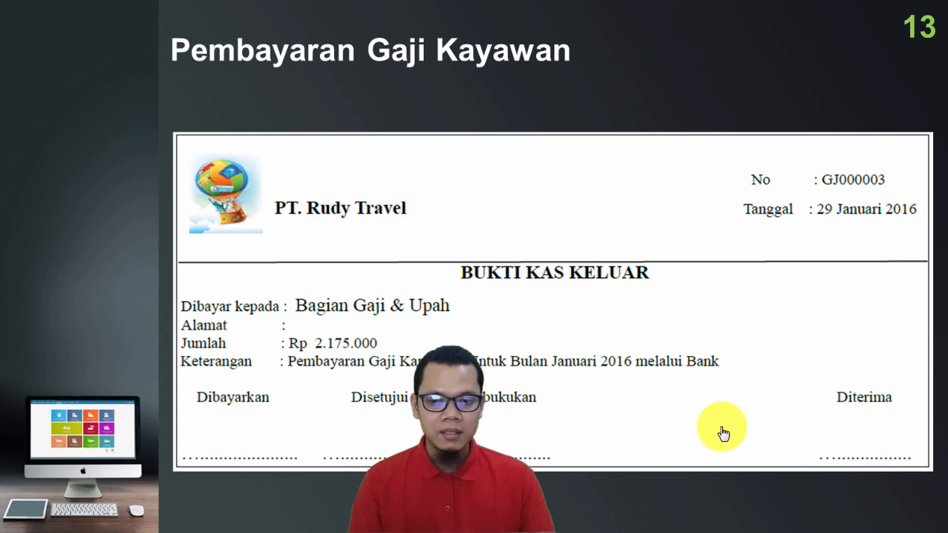
# Switch back to the accounting program, start a new Kas Keluar entry, and recheck the salary payment slide.
pyautogui.hotkey('alt', 'Tab')
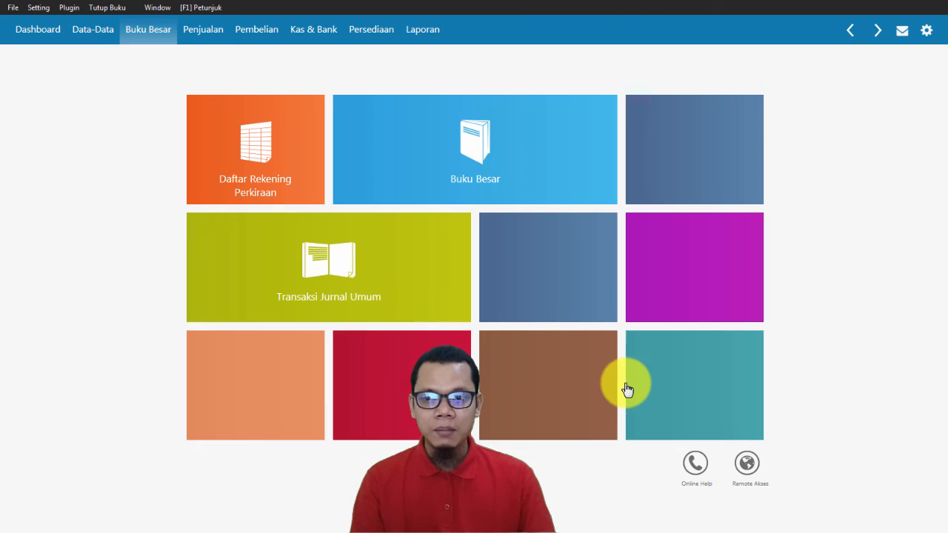
pyautogui.click(297, 37)
pyautogui.moveTo(222, 233)
pyautogui.click(224, 263)
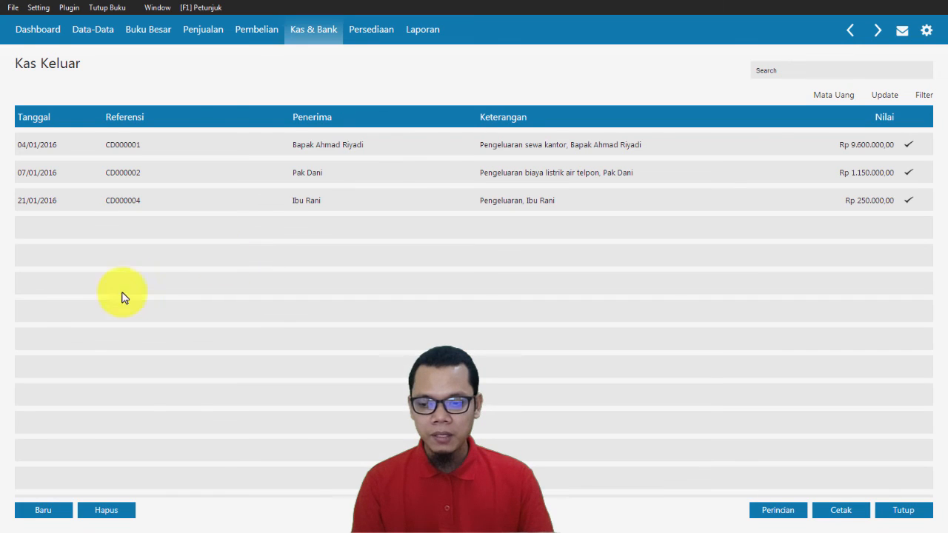
pyautogui.click(43, 511)
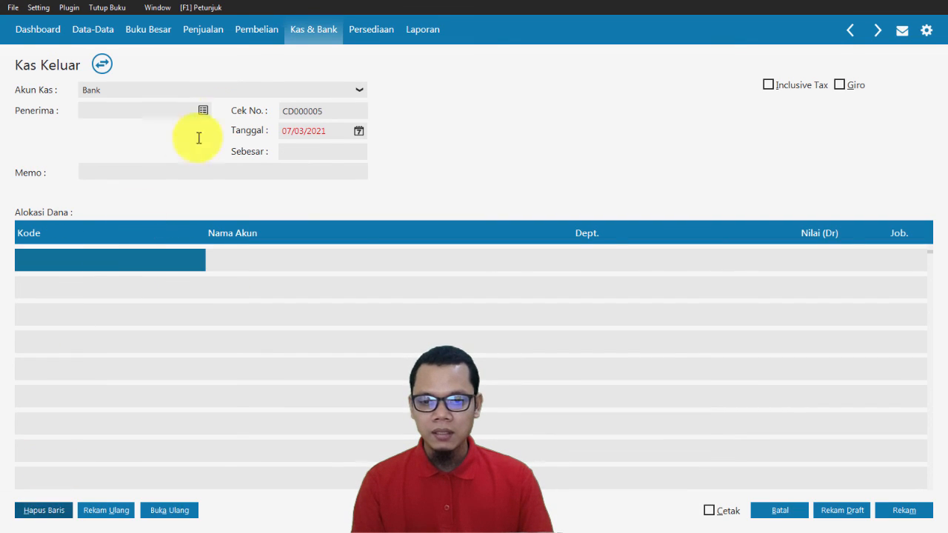
pyautogui.hotkey('alt', 'Tab')
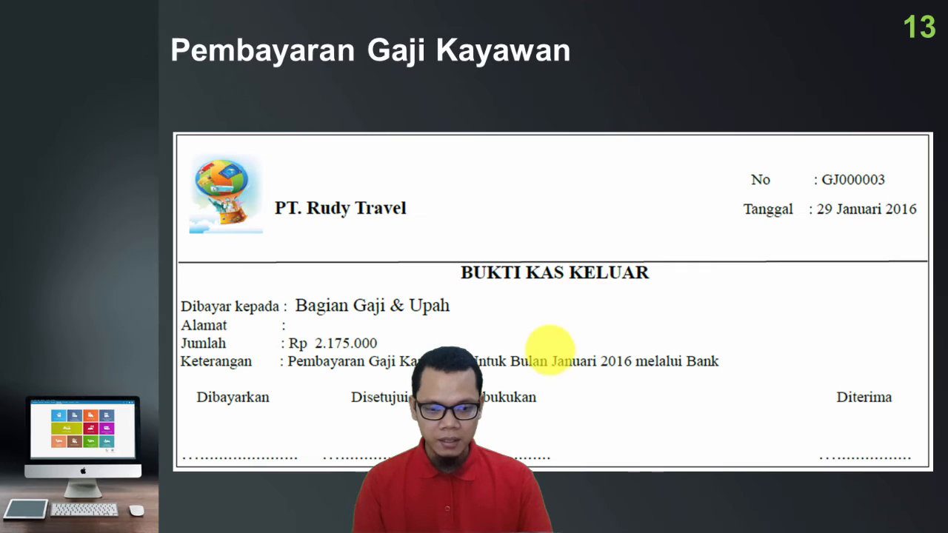
pyautogui.hotkey('alt', 'Tab')
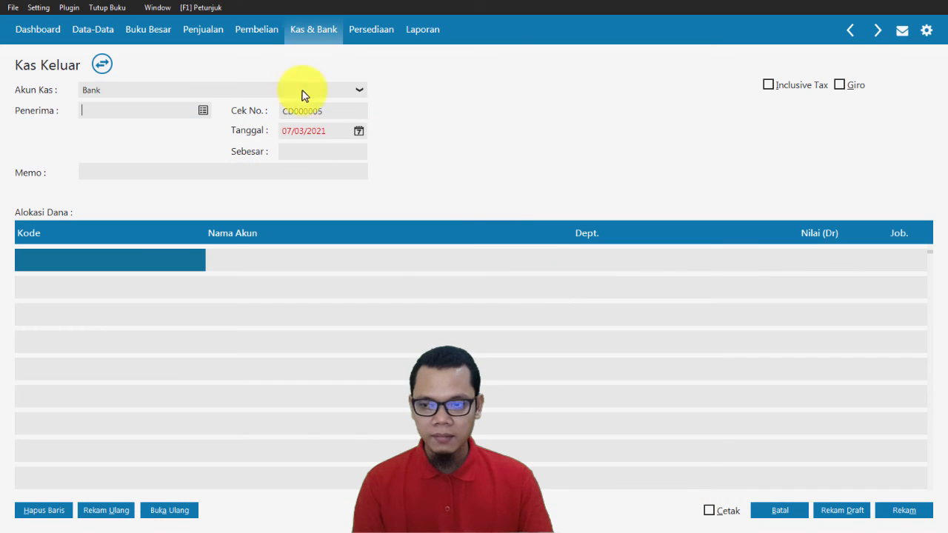
# Create a new name record of type Employee from the payee list.
pyautogui.click(203, 113)
pyautogui.scroll(-3, 445, 296)
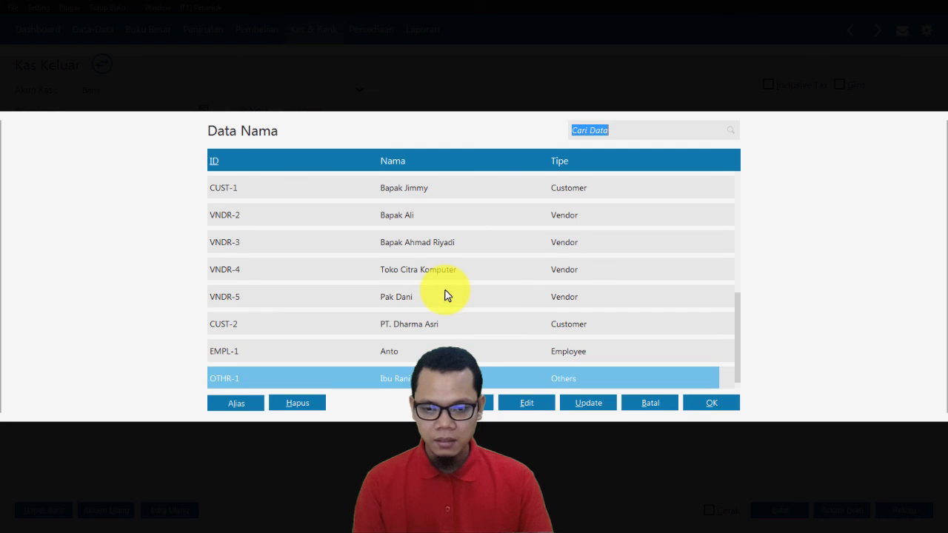
pyautogui.scroll(5, 412, 341)
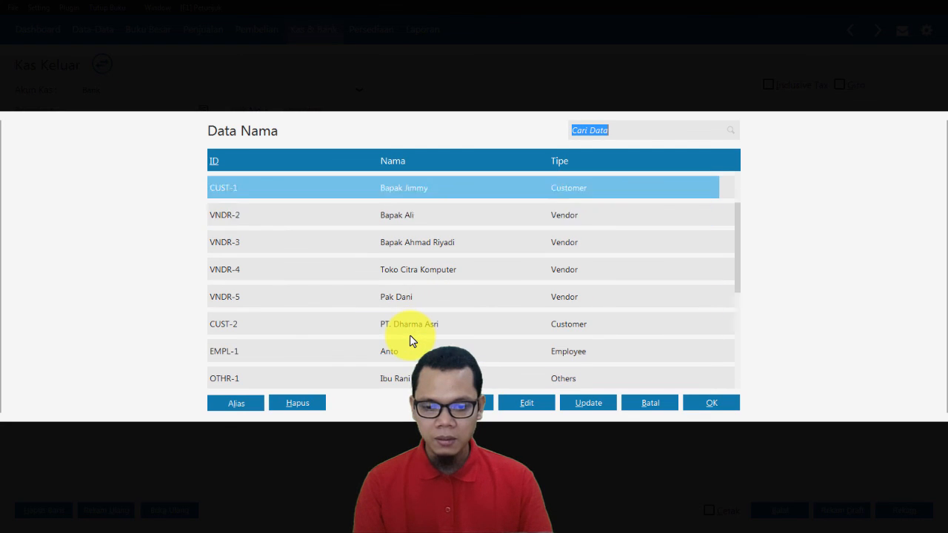
pyautogui.scroll(-5, 413, 358)
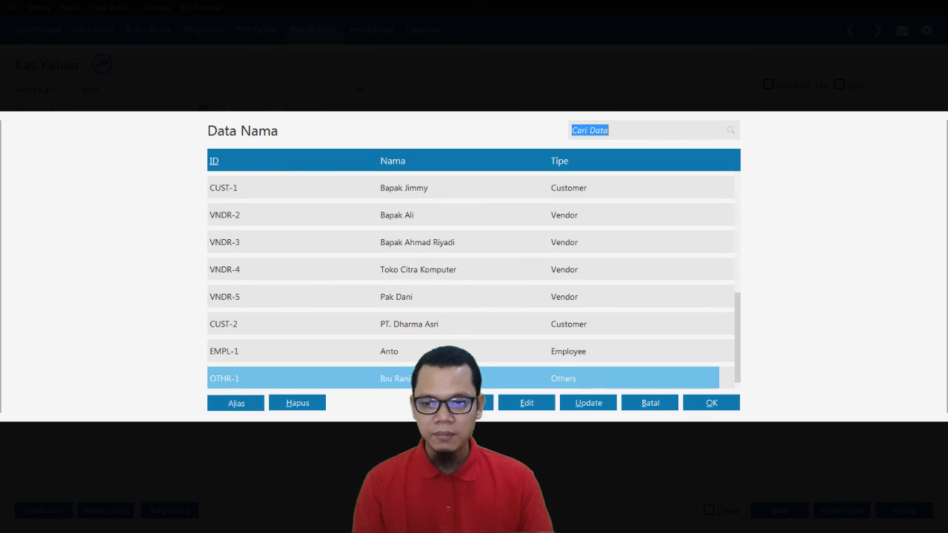
pyautogui.click(463, 403)
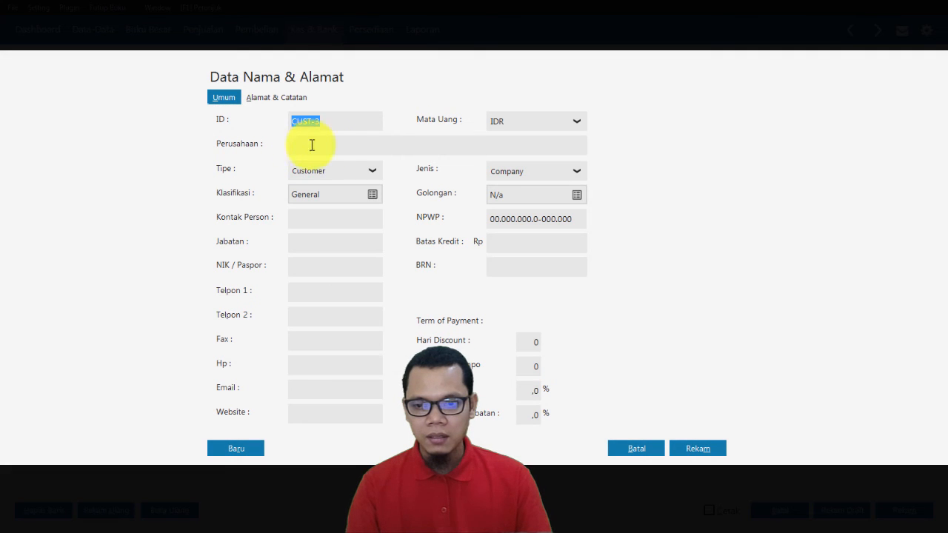
pyautogui.click(332, 171)
pyautogui.click(329, 232)
# Name the employee record Karyawan and save it without completing the NPWP and NIK.
pyautogui.click(332, 143)
pyautogui.write('Kay')
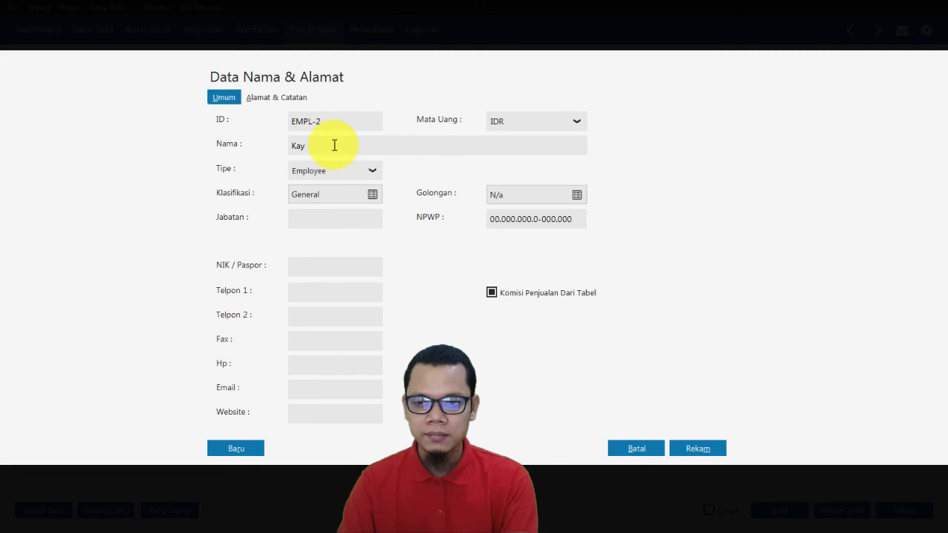
pyautogui.press('BackSpace')
pyautogui.write('ryawan')
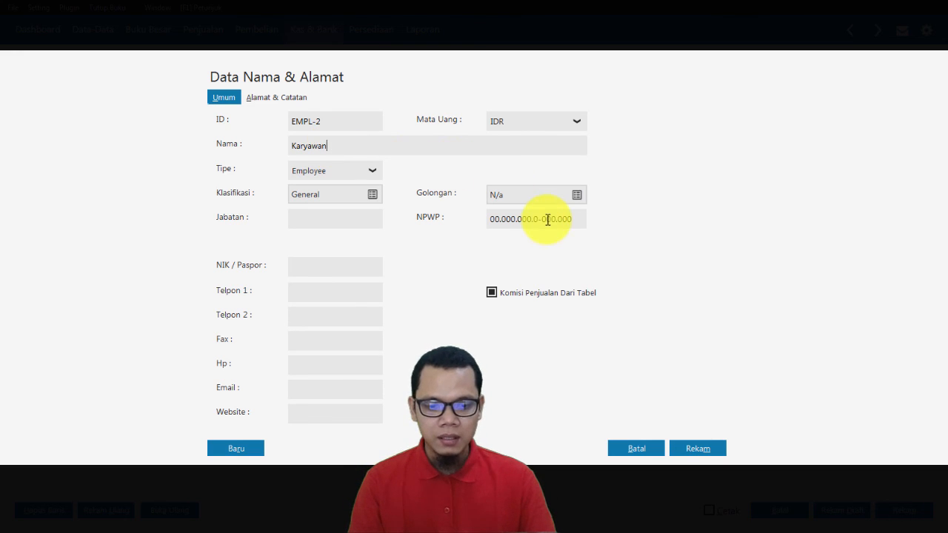
pyautogui.click(687, 449)
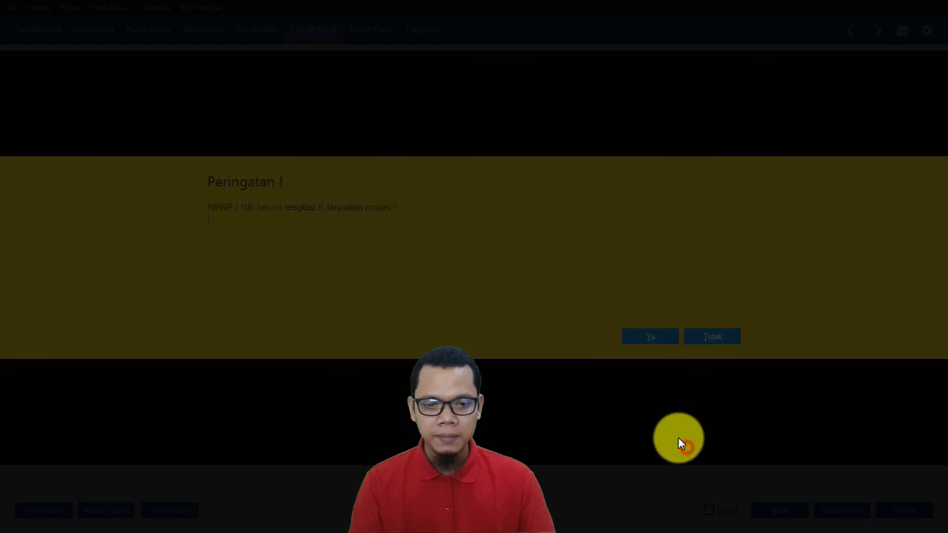
pyautogui.click(648, 338)
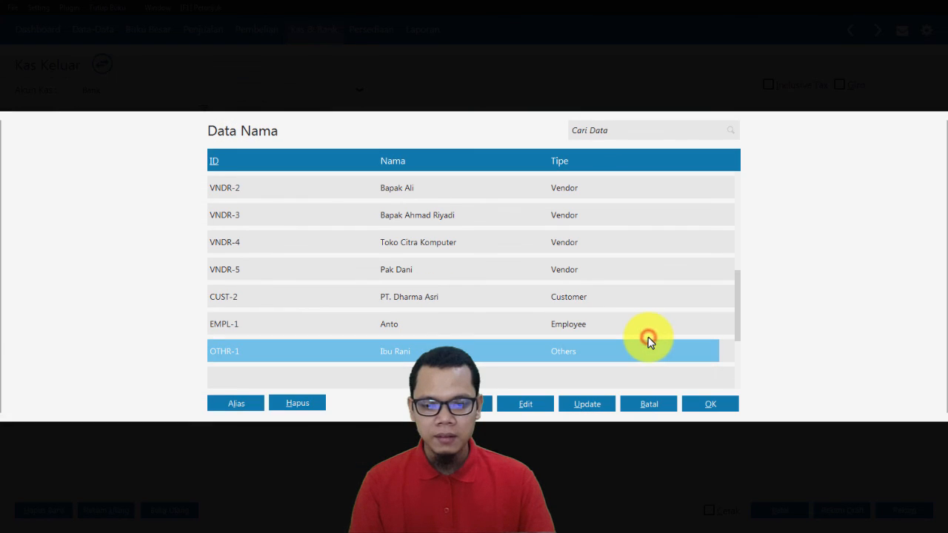
# Choose Karyawan as the payee and set the payment date to 29/01/2016.
pyautogui.click(436, 345)
pyautogui.doubleClick(422, 351)
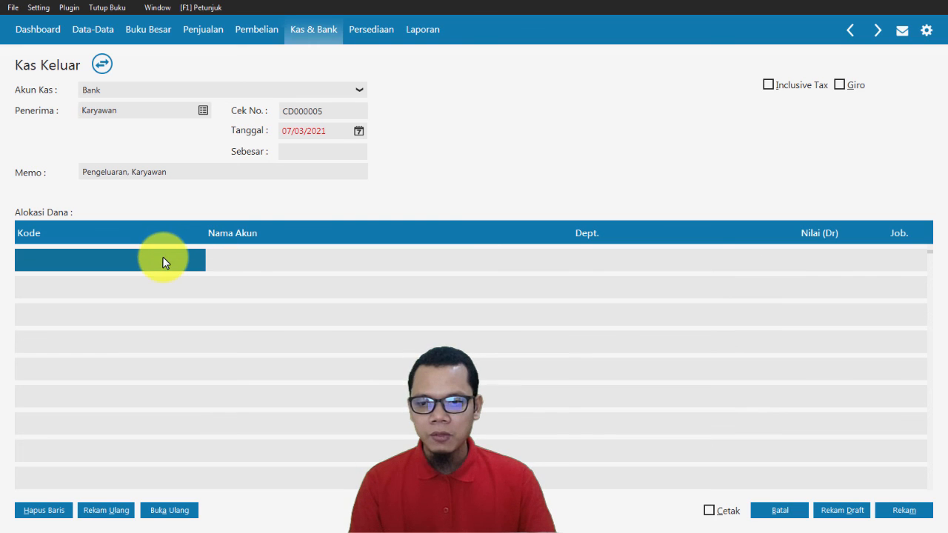
pyautogui.click(313, 126)
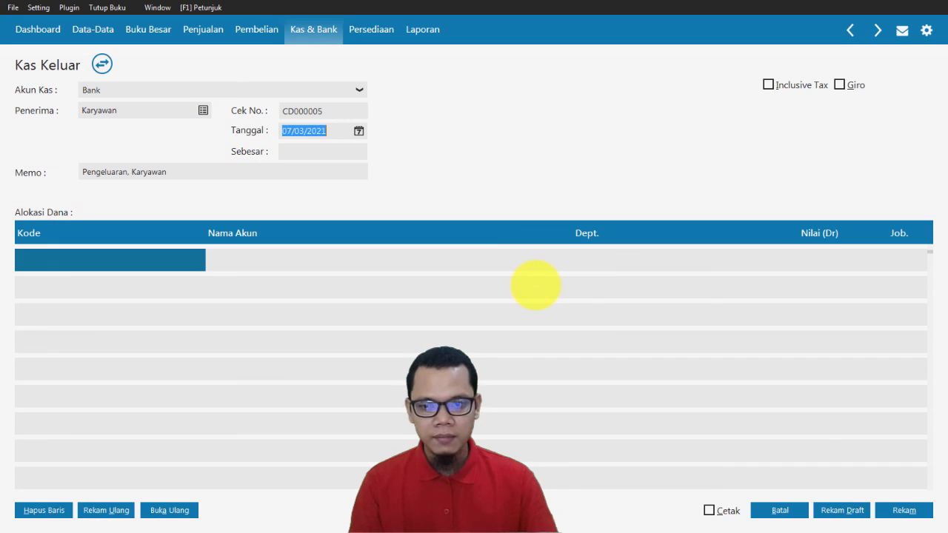
pyautogui.write('29/01/2016')
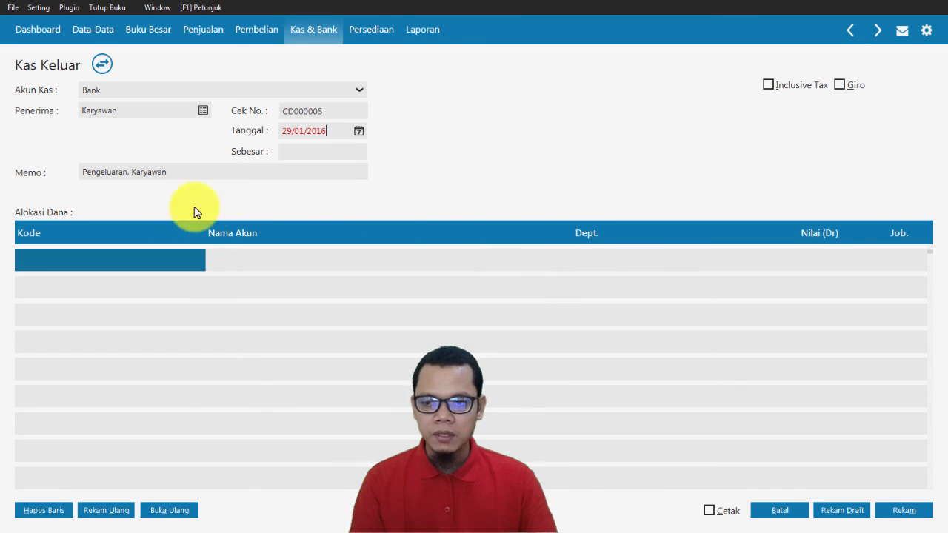
pyautogui.click(167, 188)
# Choose account 620000010 Beban Gaji & Upah for the first fund allocation line.
pyautogui.click(84, 257)
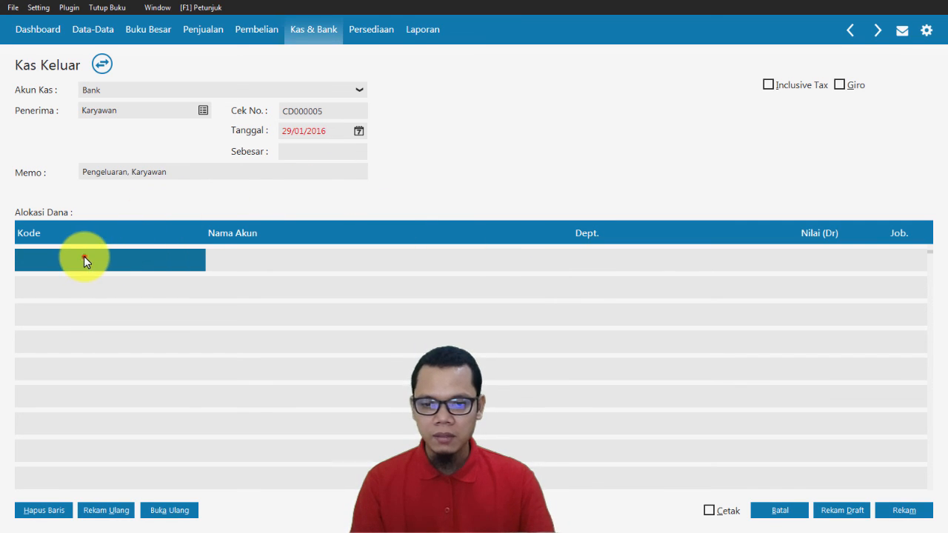
pyautogui.doubleClick(84, 257)
pyautogui.scroll(-6, 478, 269)
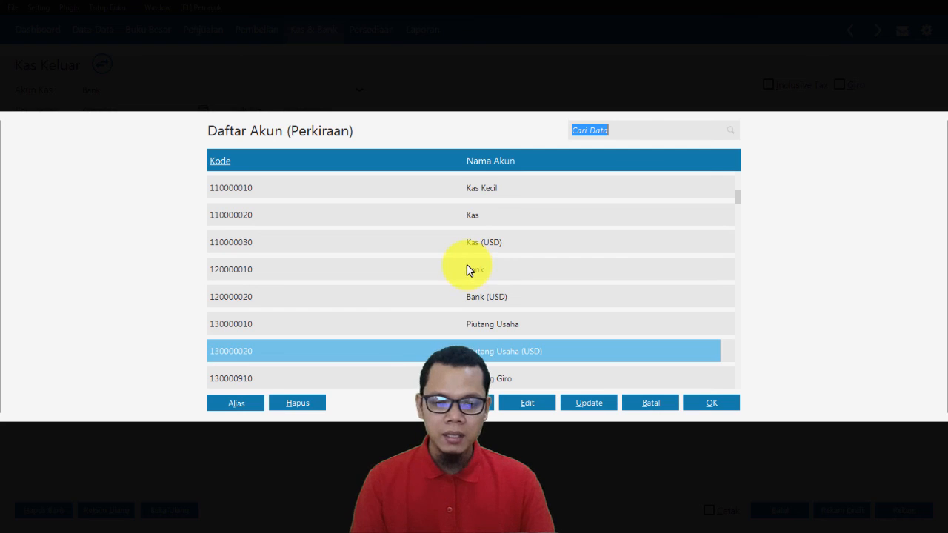
pyautogui.scroll(-7, 466, 270)
pyautogui.scroll(-16, 468, 271)
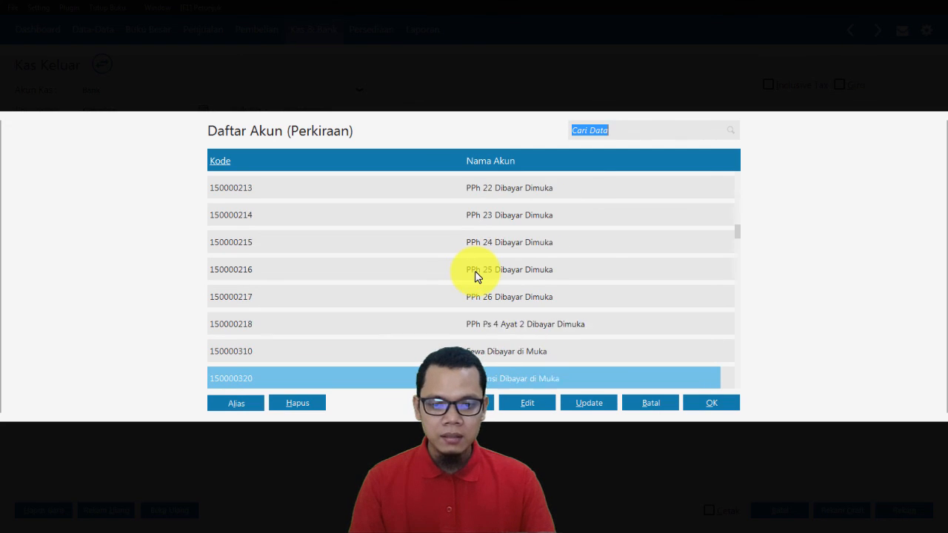
pyautogui.scroll(-7, 476, 274)
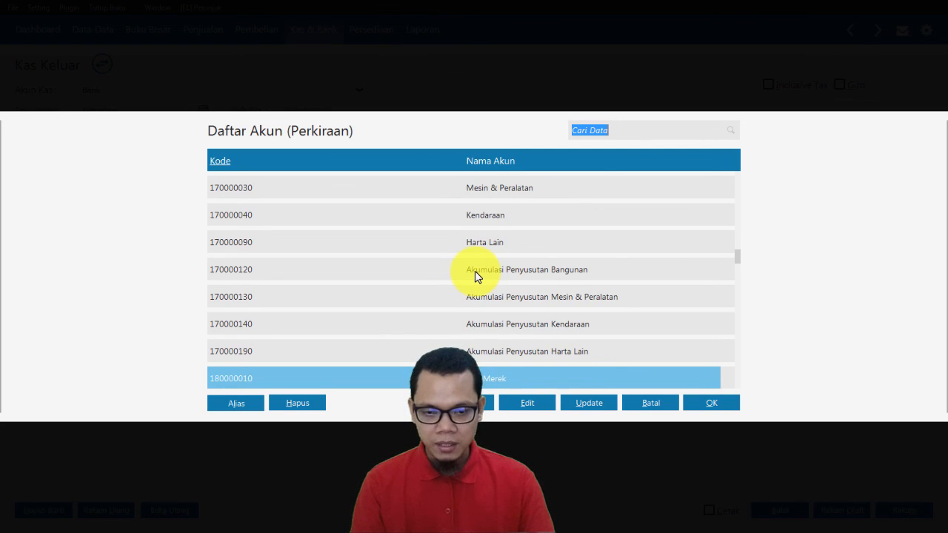
pyautogui.scroll(-10, 484, 275)
pyautogui.scroll(-20, 488, 276)
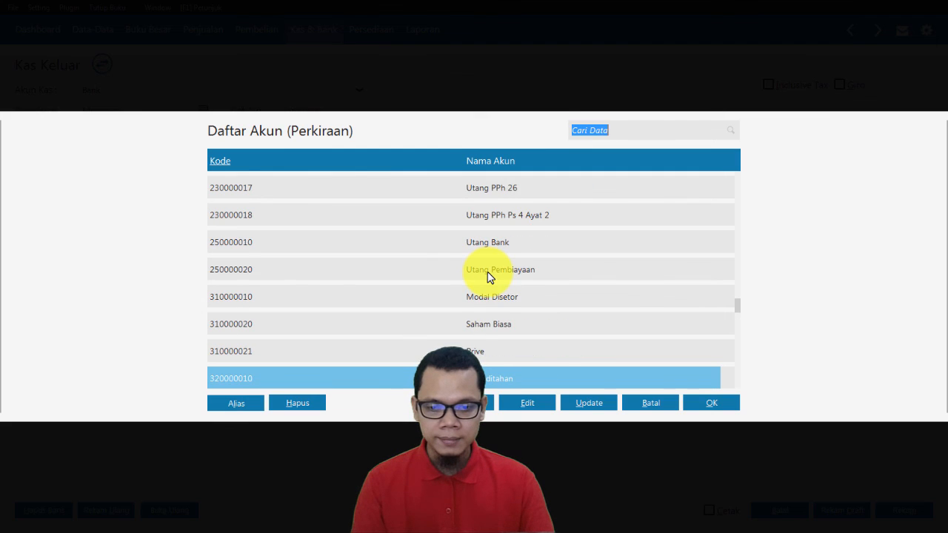
pyautogui.scroll(-11, 487, 277)
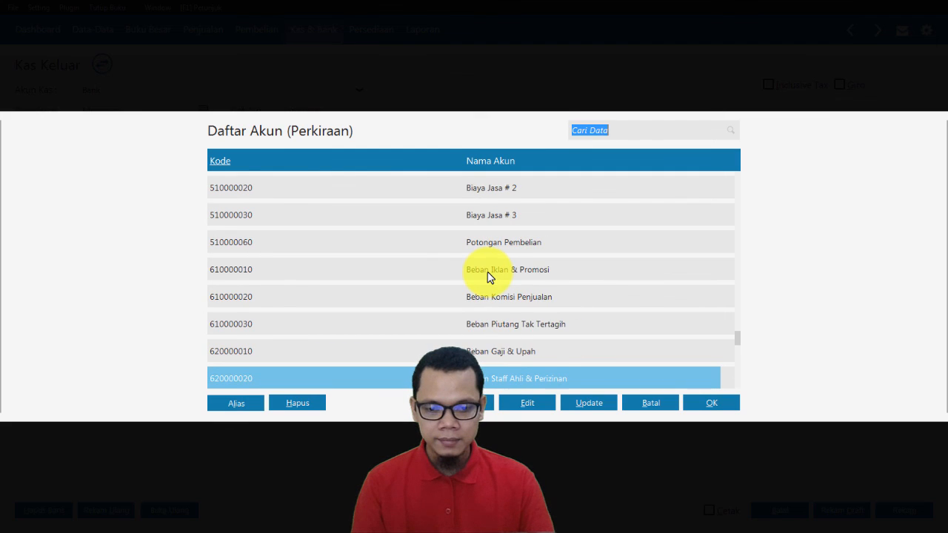
pyautogui.click(508, 351)
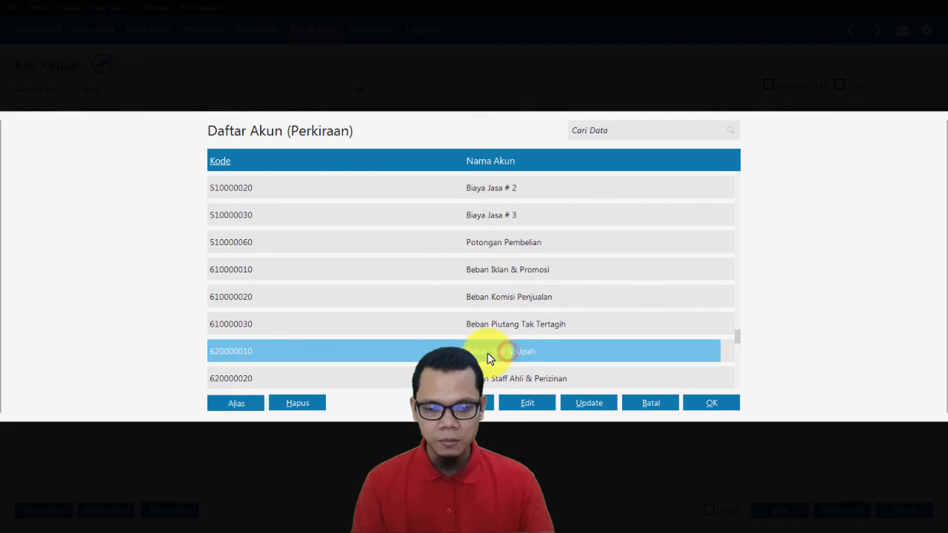
pyautogui.doubleClick(497, 358)
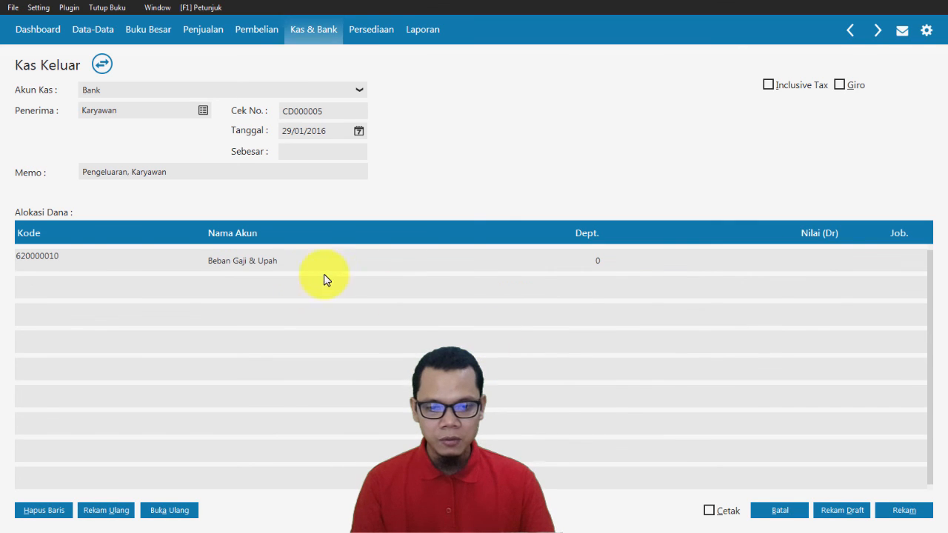
# Check the salary amount on the slide and allocate Rp 2.175.000,00 to Beban Gaji & Upah.
pyautogui.press('Tab')
pyautogui.press('Tab')
pyautogui.press('Tab')
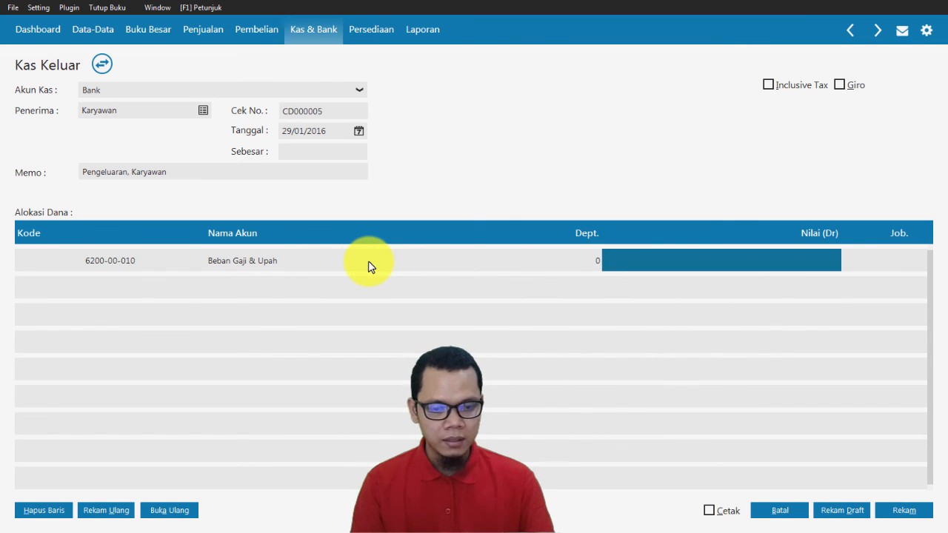
pyautogui.hotkey('alt', 'Tab')
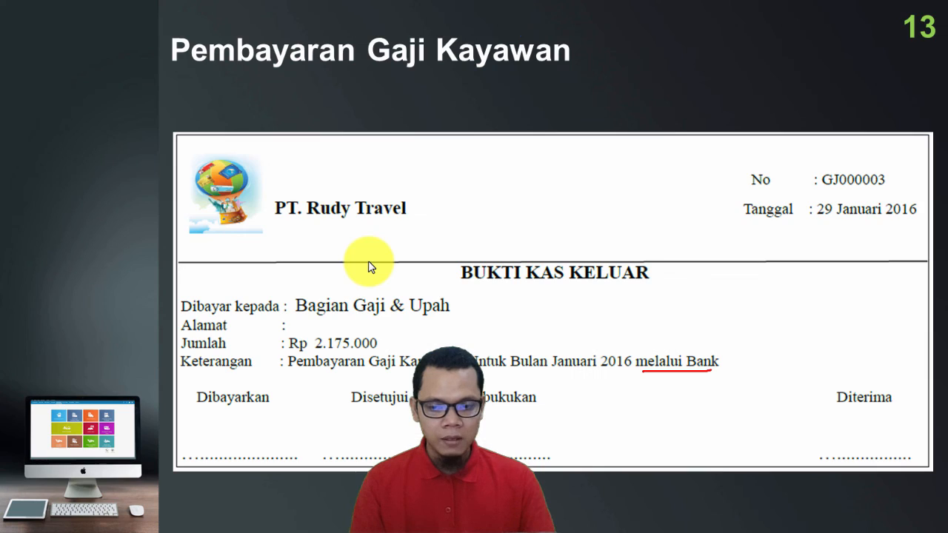
pyautogui.hotkey('alt', 'Tab')
pyautogui.write('21')
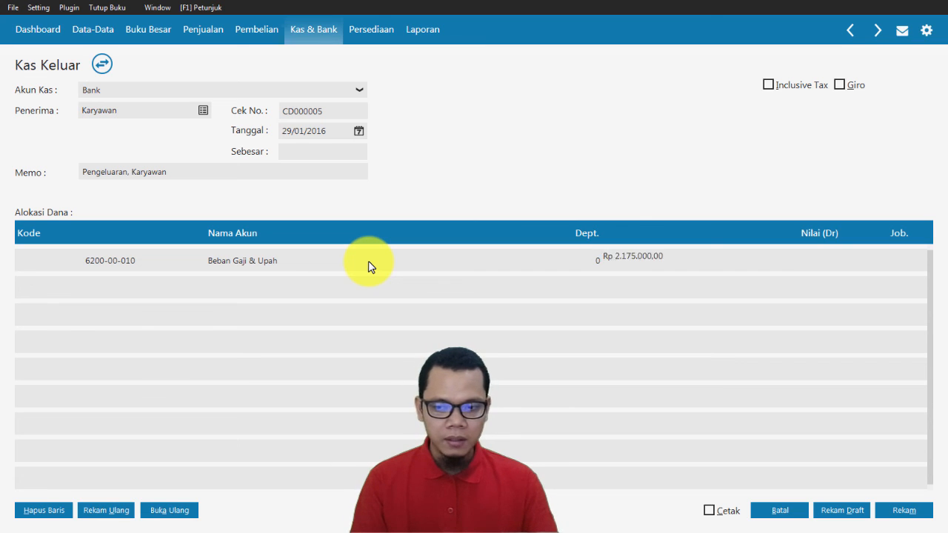
pyautogui.press('Tab')
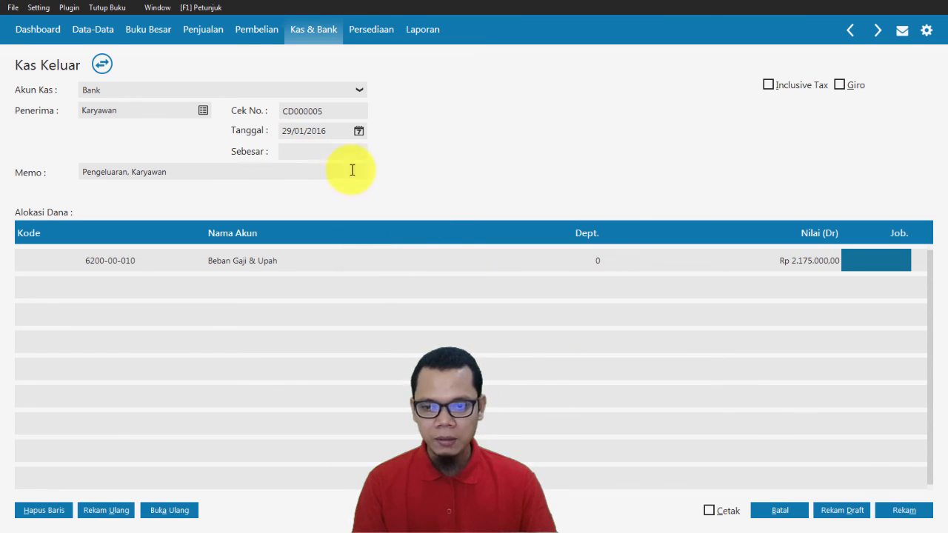
# Fill in the payment total of Rp 2.175.000,00 and record the Kas Keluar entry, leaving the form.
pyautogui.click(319, 152)
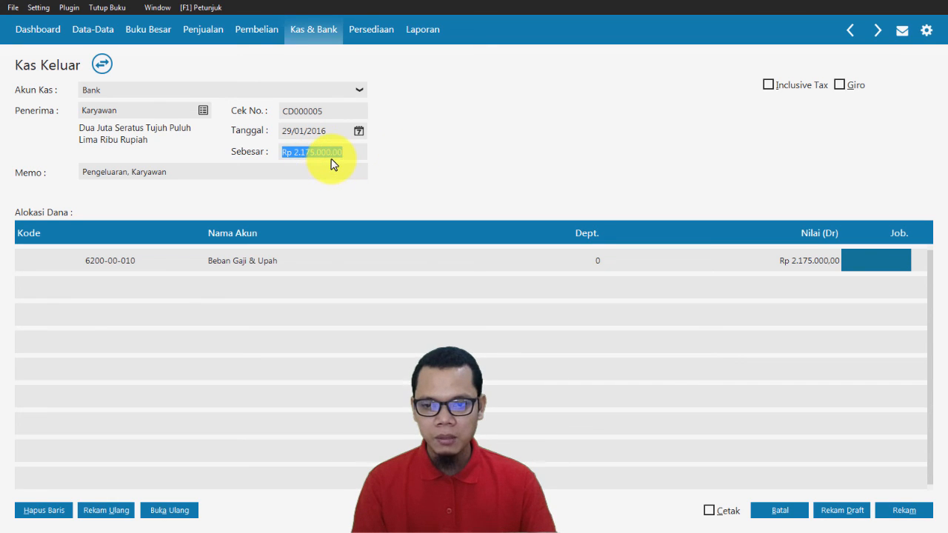
pyautogui.click(317, 169)
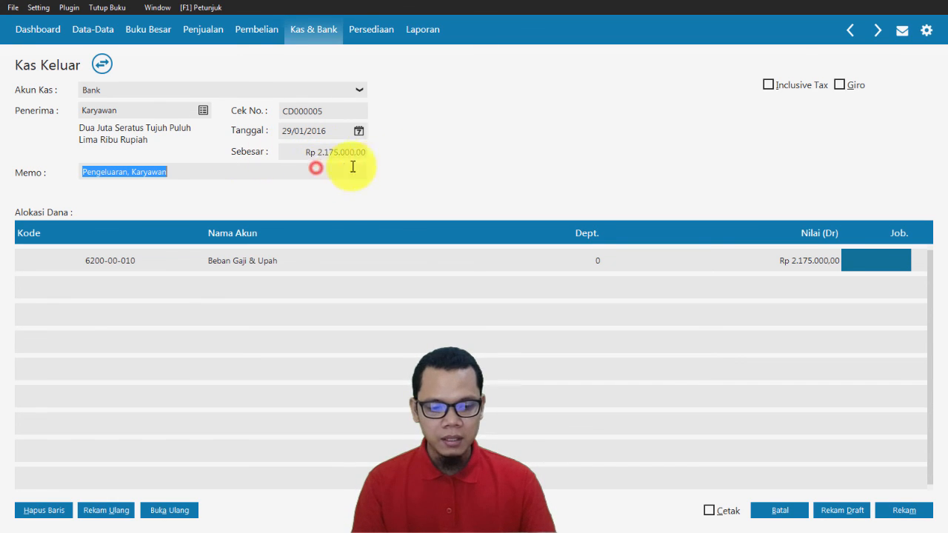
pyautogui.click(911, 519)
pyautogui.click(783, 511)
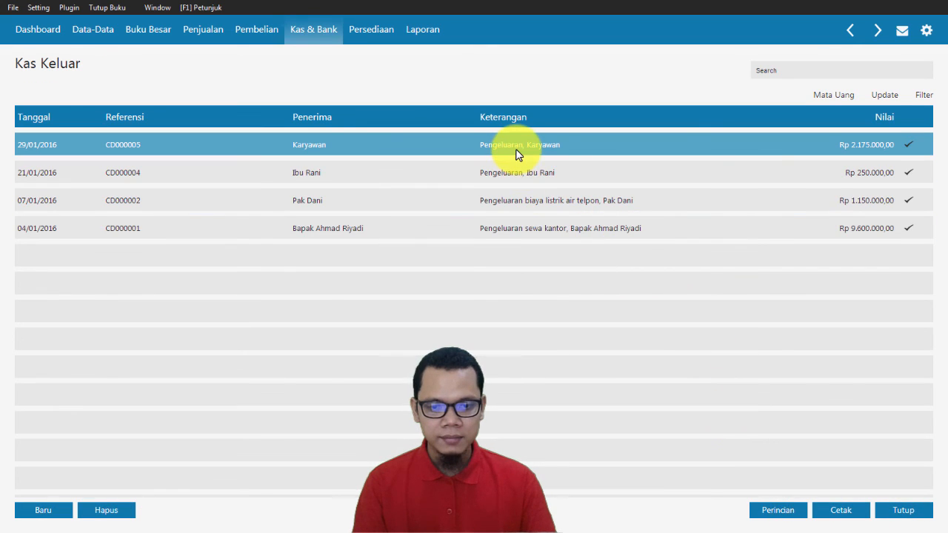
# Display the journal of the 29/01/2016 Karyawan payment to check it, and close it.
pyautogui.rightClick(518, 146)
pyautogui.click(545, 247)
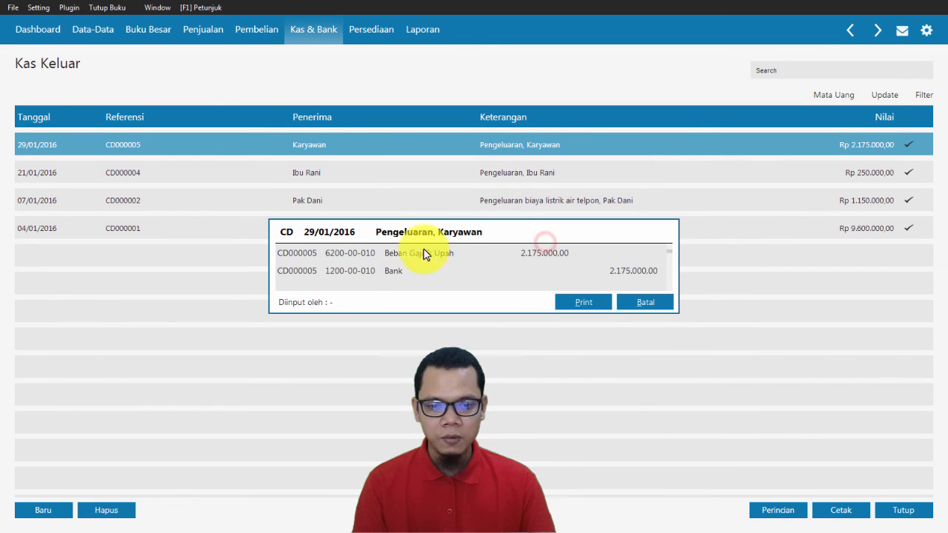
pyautogui.click(633, 299)
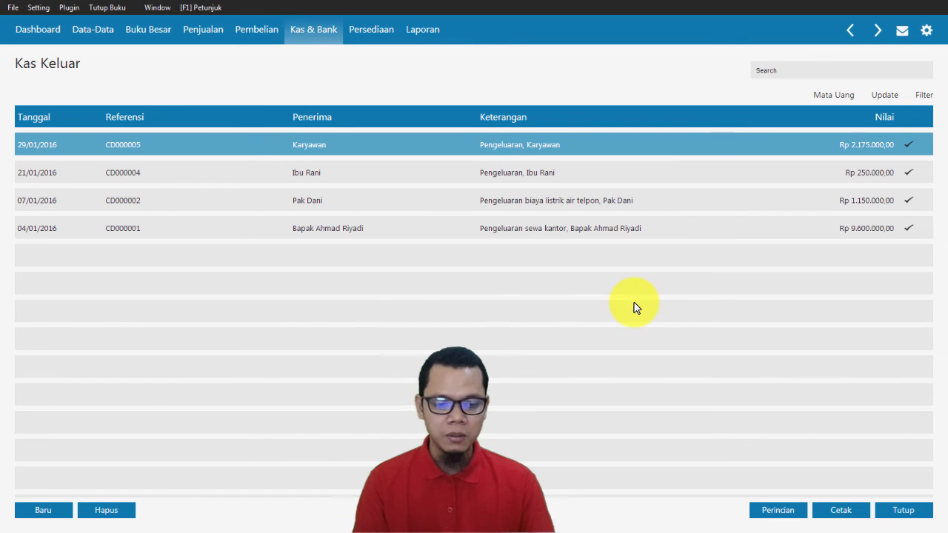